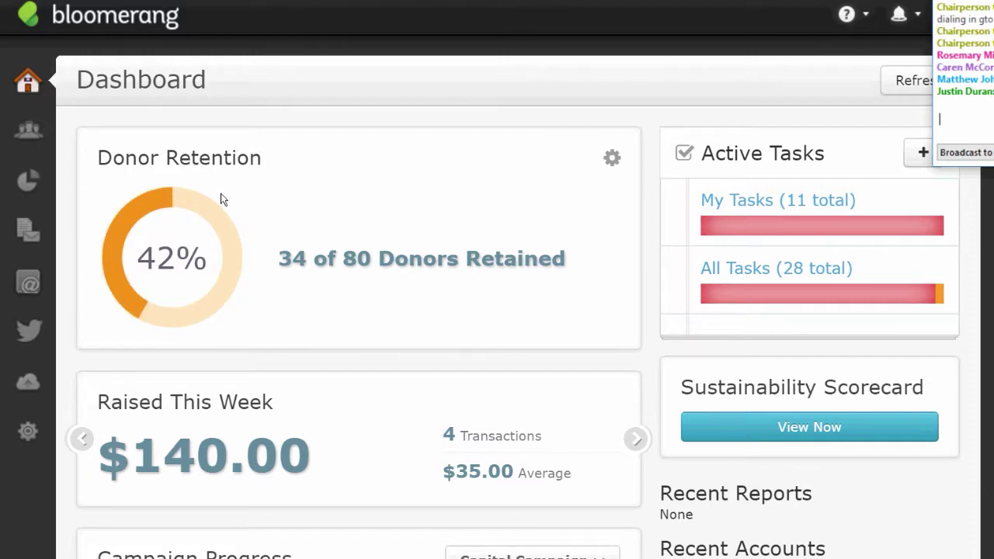
Step: Highlight the total donor count in the dashboard's Donor Retention figure
{"action": "left_click", "coordinate": [347, 260]}
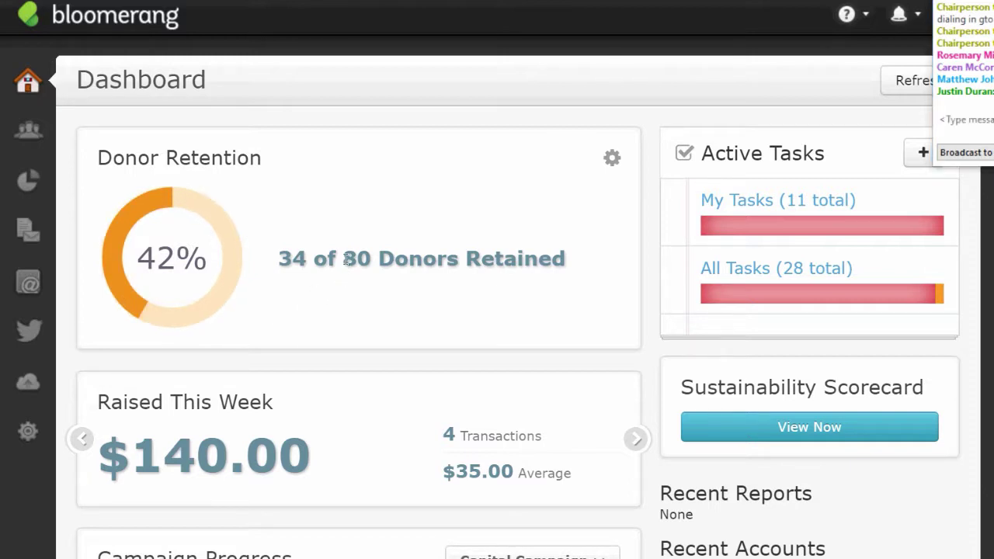
{"action": "left_click_drag", "start_coordinate": [347, 259], "coordinate": [367, 259]}
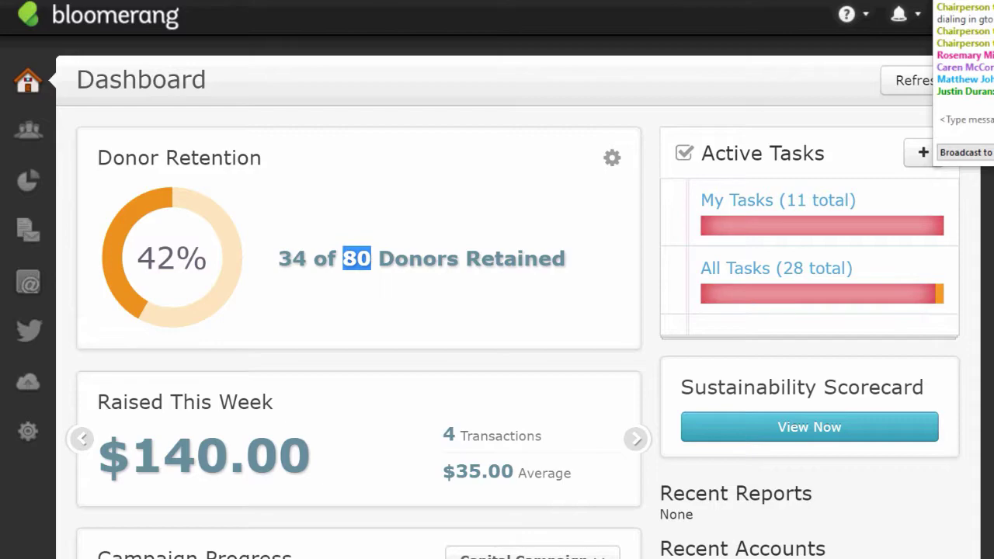
Step: Switch to the Bloomerang Academy page and search the website for "lapsed donor"
{"action": "key", "text": "ctrl+Tab"}
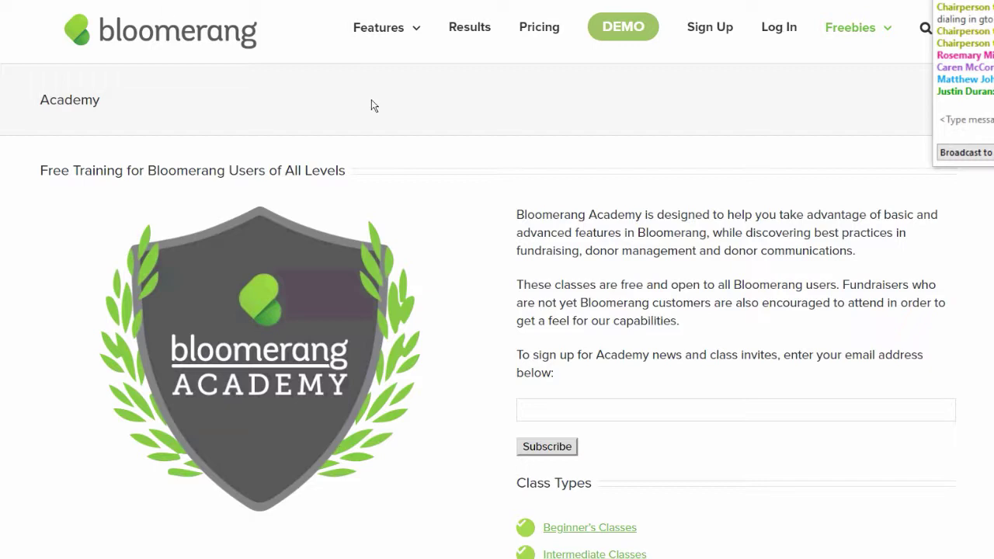
{"action": "mouse_move", "coordinate": [856, 15]}
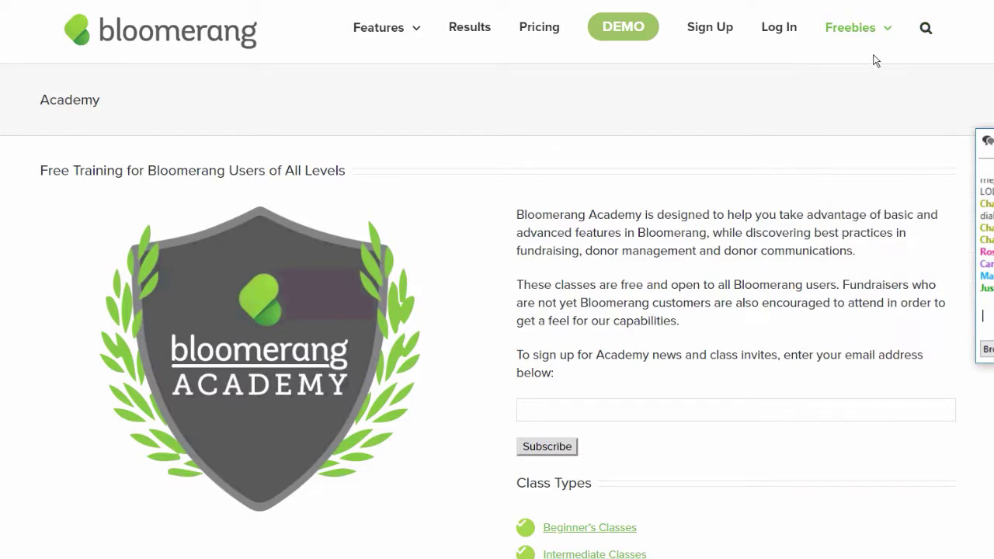
{"action": "left_click", "coordinate": [925, 31]}
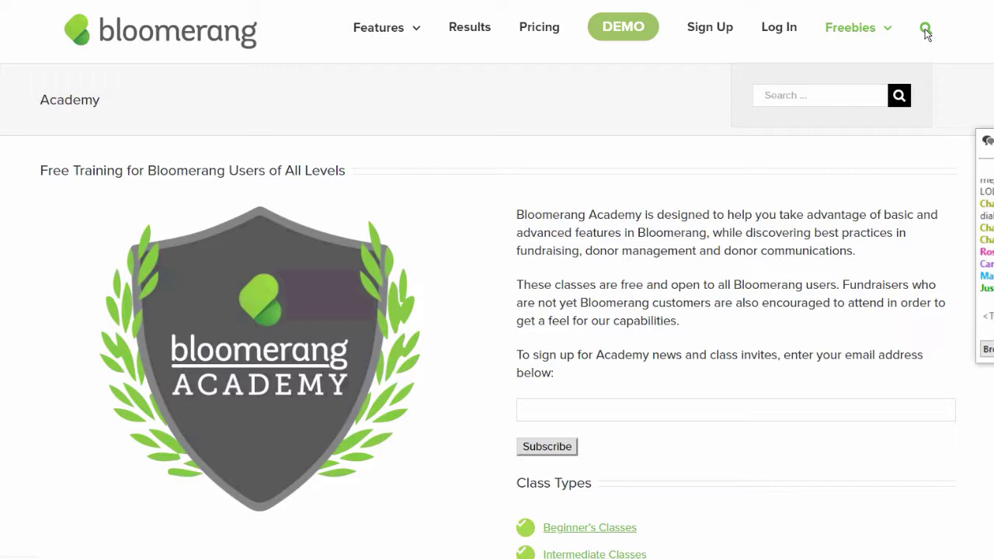
{"action": "type", "text": "lapsed donor"}
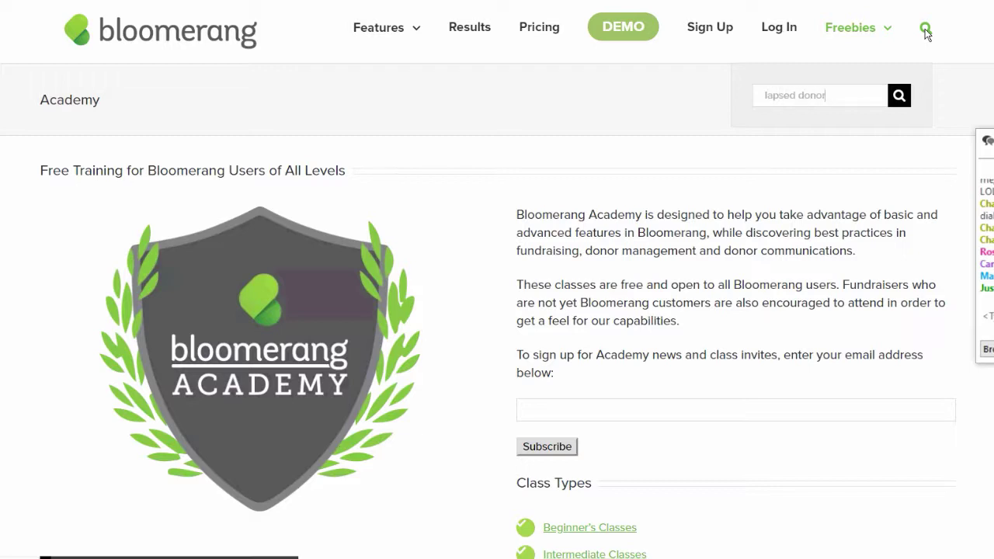
{"action": "left_click", "coordinate": [899, 94]}
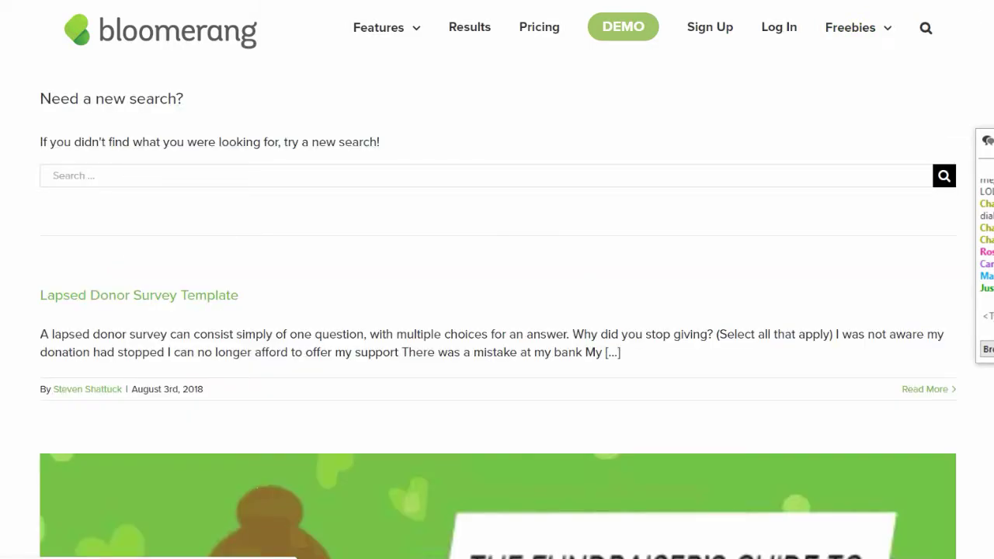
Step: Look through the search results for templates, ebooks and articles about lapsed donors
{"action": "scroll", "coordinate": [603, 134], "scroll_direction": "down", "scroll_amount": 3}
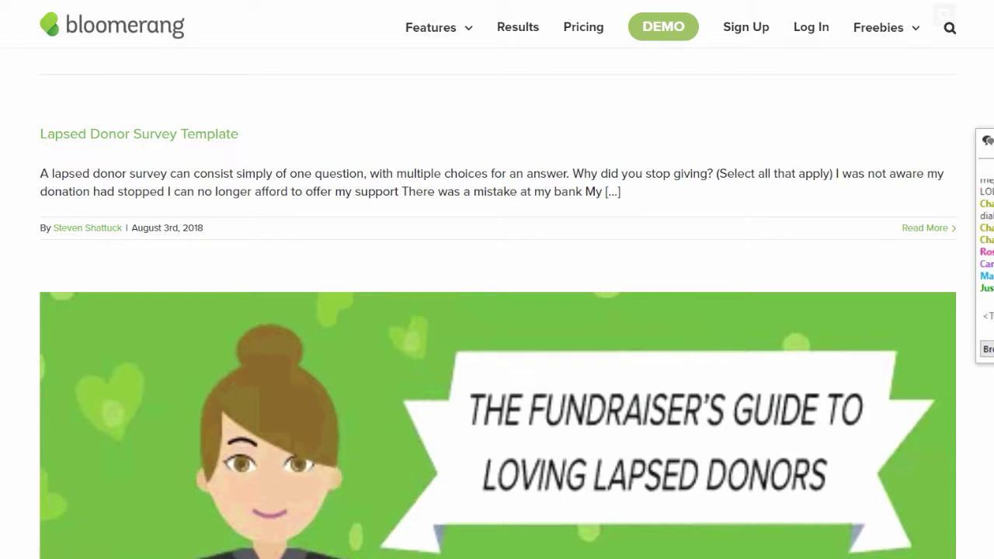
{"action": "scroll", "coordinate": [561, 309], "scroll_direction": "down", "scroll_amount": 4}
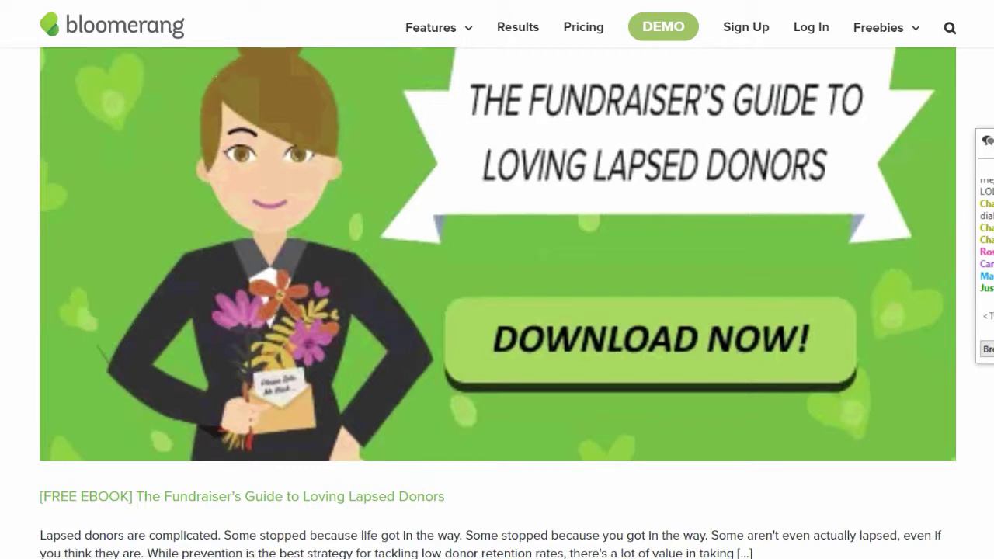
{"action": "scroll", "coordinate": [497, 303], "scroll_direction": "down", "scroll_amount": 2}
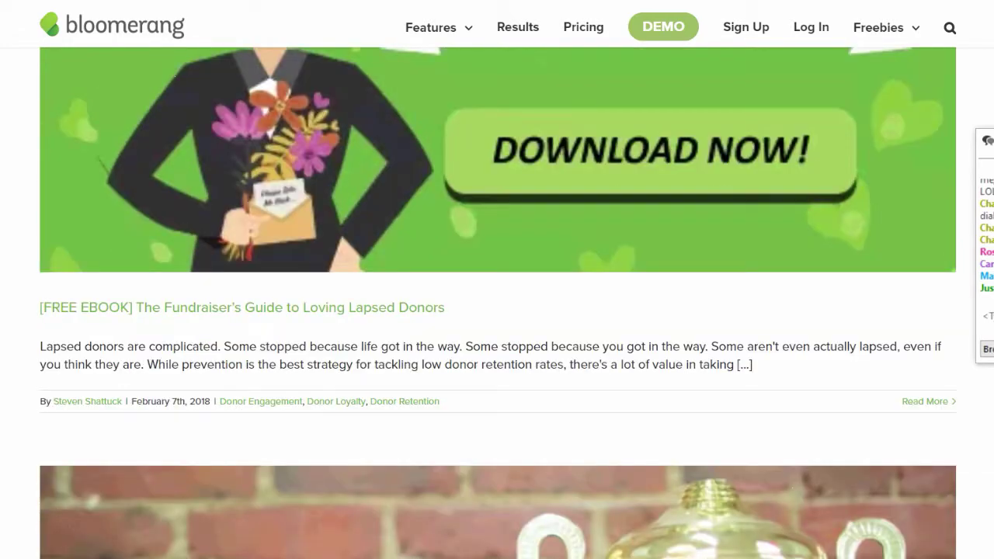
{"action": "scroll", "coordinate": [498, 303], "scroll_direction": "down", "scroll_amount": 2}
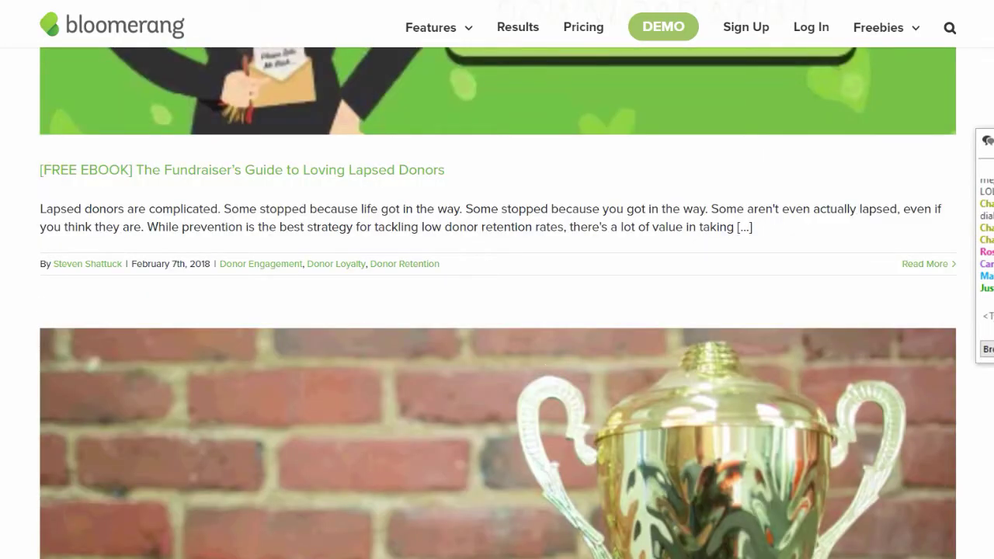
{"action": "scroll", "coordinate": [497, 303], "scroll_direction": "up", "scroll_amount": 2}
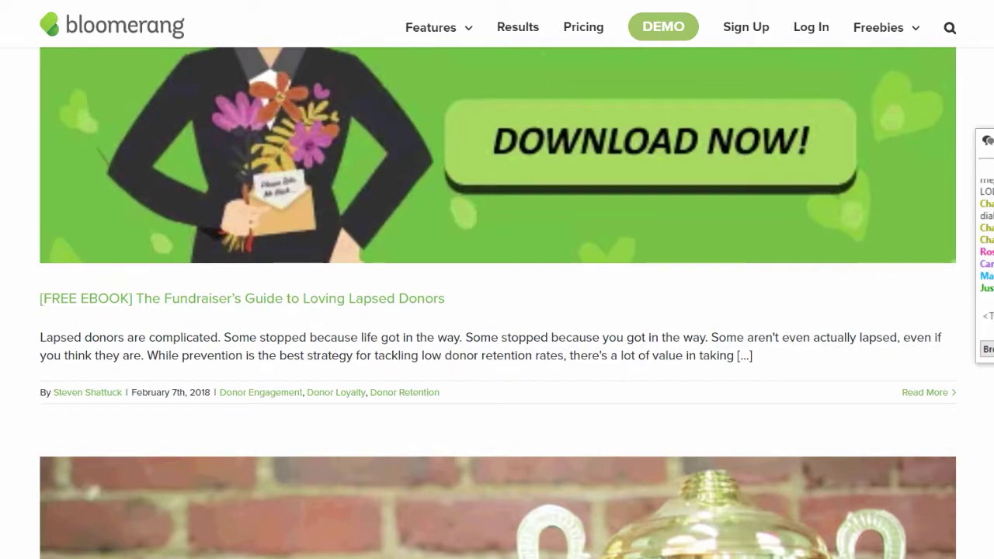
{"action": "scroll", "coordinate": [497, 303], "scroll_direction": "down", "scroll_amount": 1}
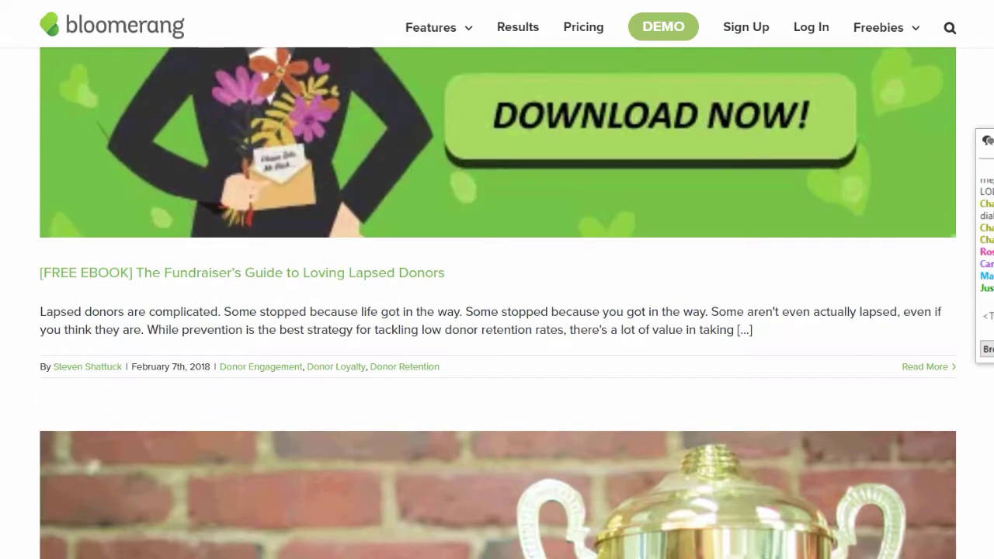
{"action": "scroll", "coordinate": [497, 303], "scroll_direction": "down", "scroll_amount": 4}
{"action": "scroll", "coordinate": [195, 436], "scroll_direction": "down", "scroll_amount": 4}
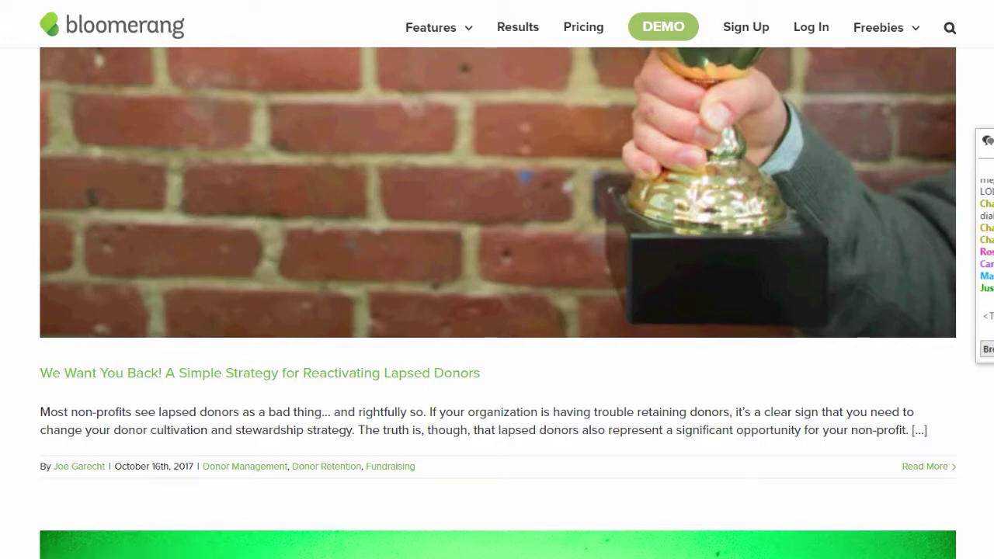
{"action": "scroll", "coordinate": [497, 303], "scroll_direction": "up", "scroll_amount": 6}
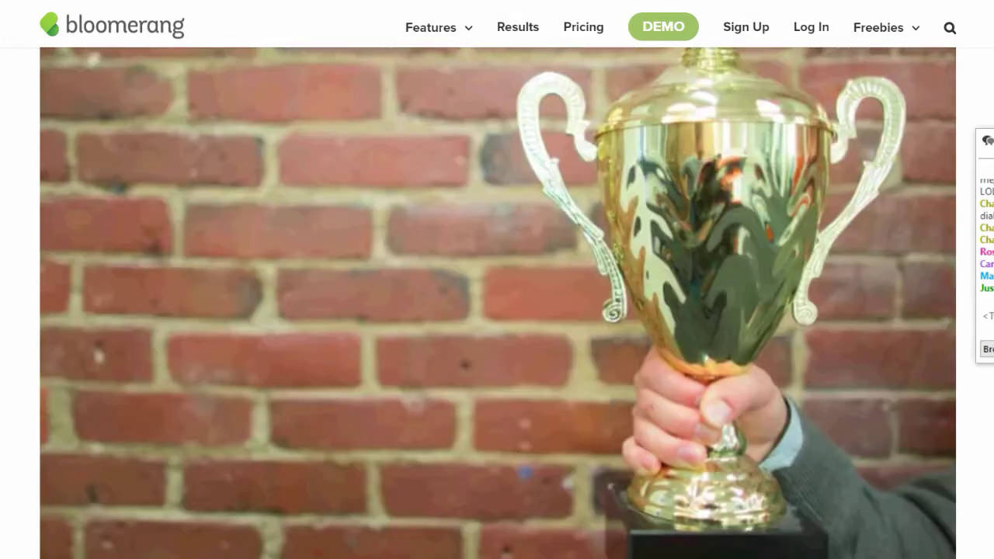
{"action": "scroll", "coordinate": [497, 303], "scroll_direction": "up", "scroll_amount": 5}
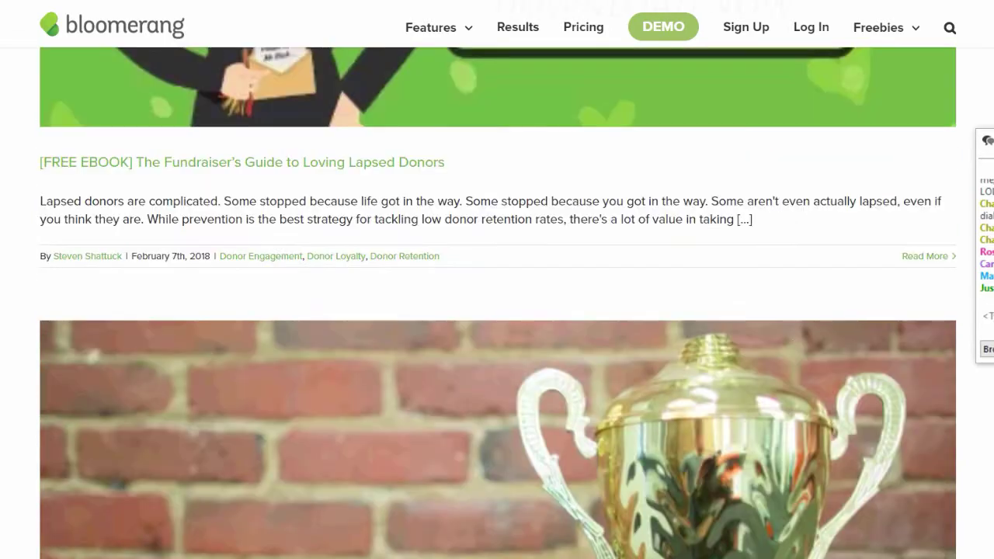
{"action": "scroll", "coordinate": [497, 303], "scroll_direction": "up", "scroll_amount": 5}
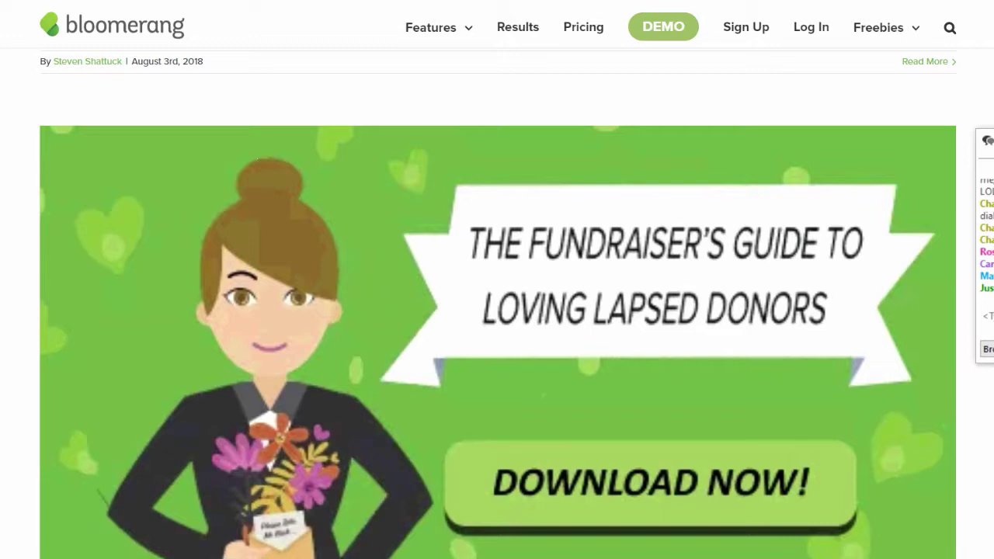
{"action": "scroll", "coordinate": [497, 303], "scroll_direction": "up", "scroll_amount": 2}
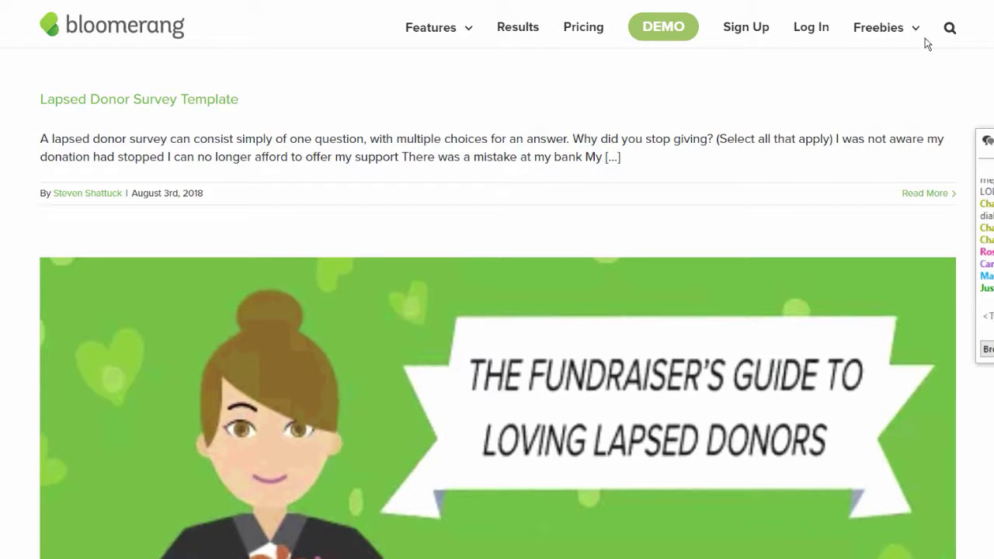
{"action": "mouse_move", "coordinate": [882, 31]}
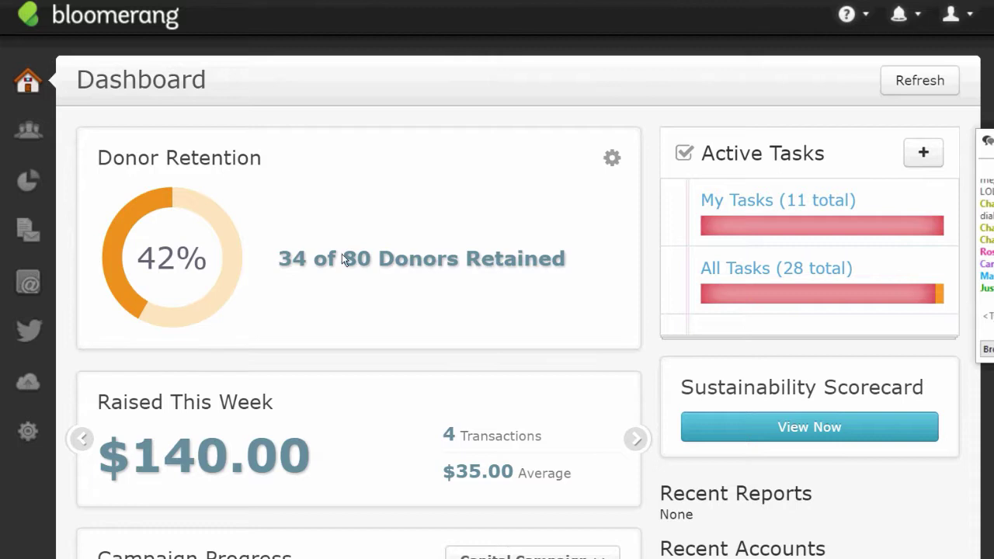
Step: Return to the dashboard, highlight the Donor Retention figures and open the report of retained donors
{"action": "left_click_drag", "start_coordinate": [344, 259], "coordinate": [372, 258]}
{"action": "left_click", "coordinate": [284, 324]}
{"action": "left_click_drag", "start_coordinate": [282, 261], "coordinate": [572, 287]}
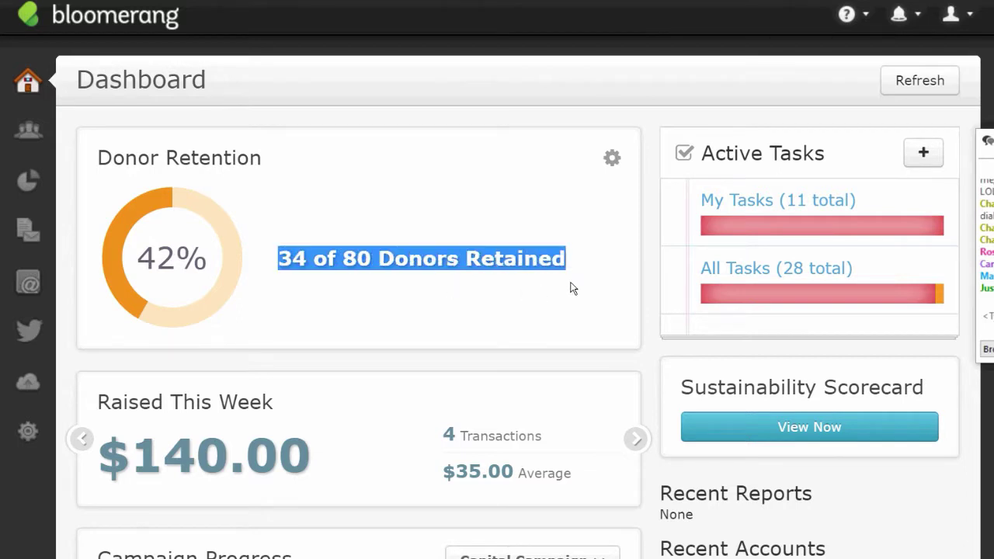
{"action": "left_click", "coordinate": [433, 293]}
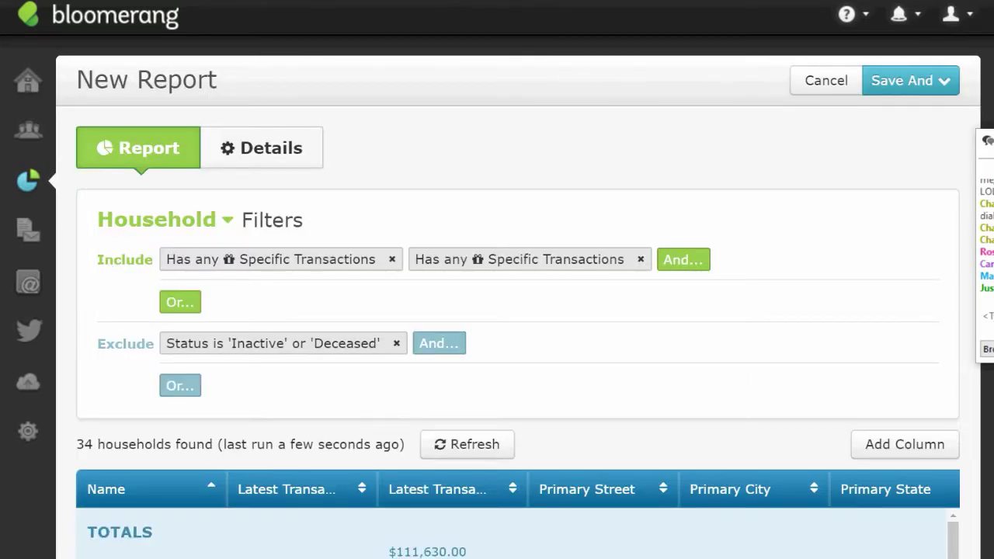
Step: Examine the retained-donors report's household filters, household count and result table
{"action": "scroll", "coordinate": [518, 311], "scroll_direction": "down", "scroll_amount": 3}
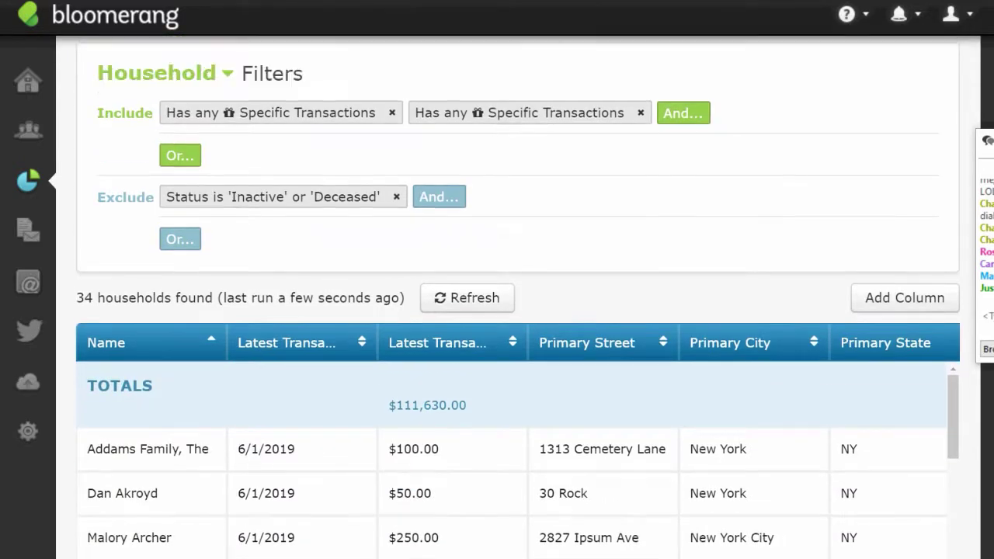
{"action": "scroll", "coordinate": [262, 362], "scroll_direction": "up", "scroll_amount": 2}
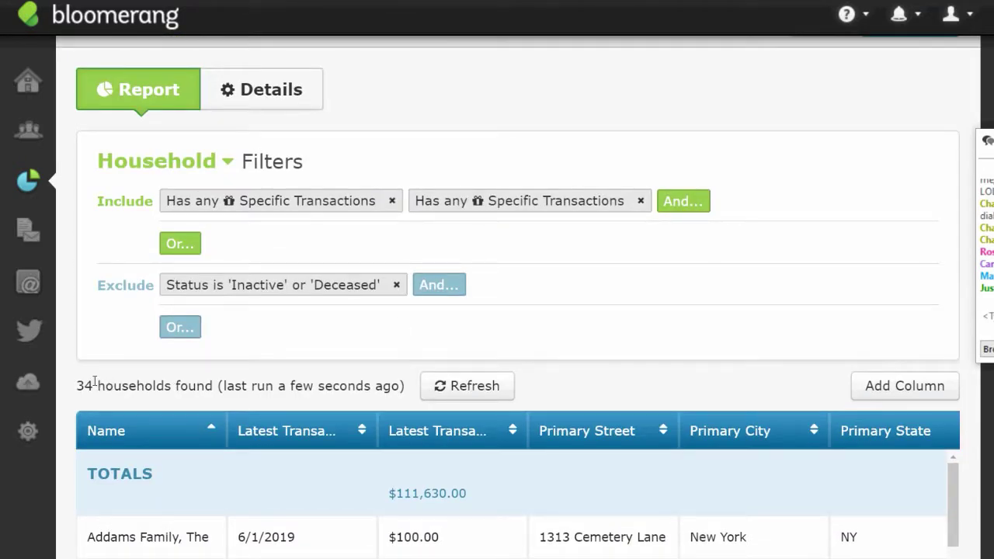
{"action": "left_click_drag", "start_coordinate": [94, 386], "coordinate": [179, 386]}
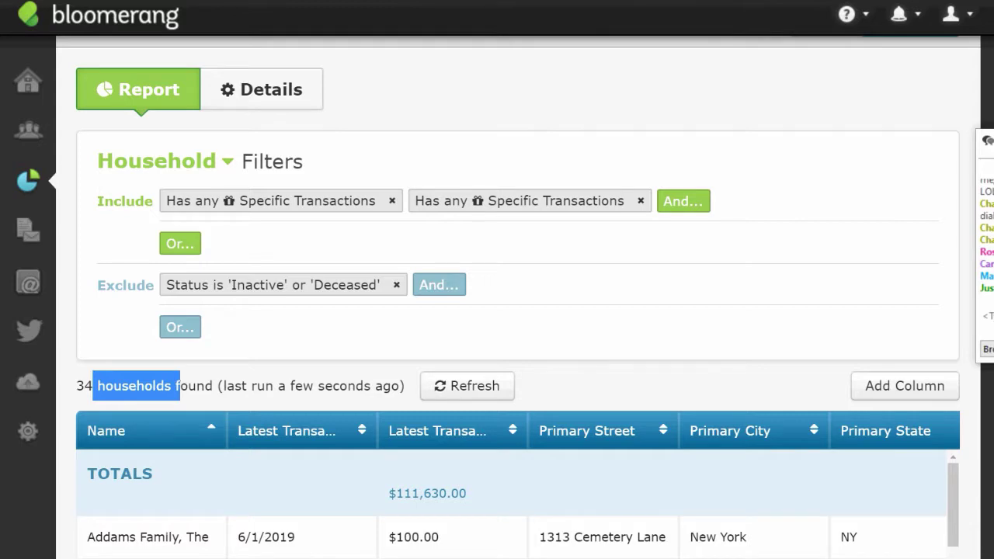
{"action": "scroll", "coordinate": [728, 234], "scroll_direction": "up", "scroll_amount": 1}
{"action": "scroll", "coordinate": [728, 234], "scroll_direction": "down", "scroll_amount": 4}
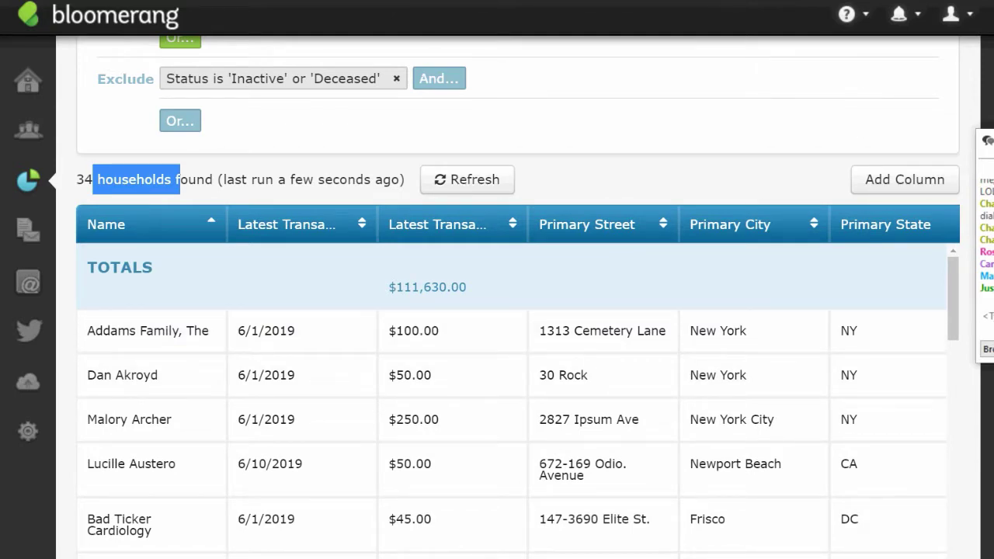
{"action": "scroll", "coordinate": [518, 297], "scroll_direction": "up", "scroll_amount": 3}
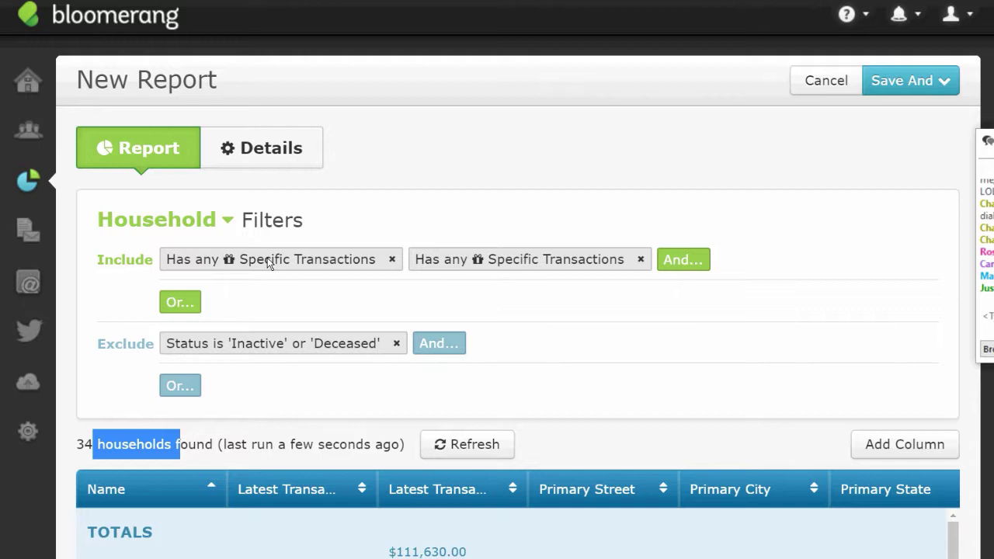
Step: Review the transaction filters inside the first Specific Transactions include filter and close it without changes
{"action": "left_click", "coordinate": [269, 263]}
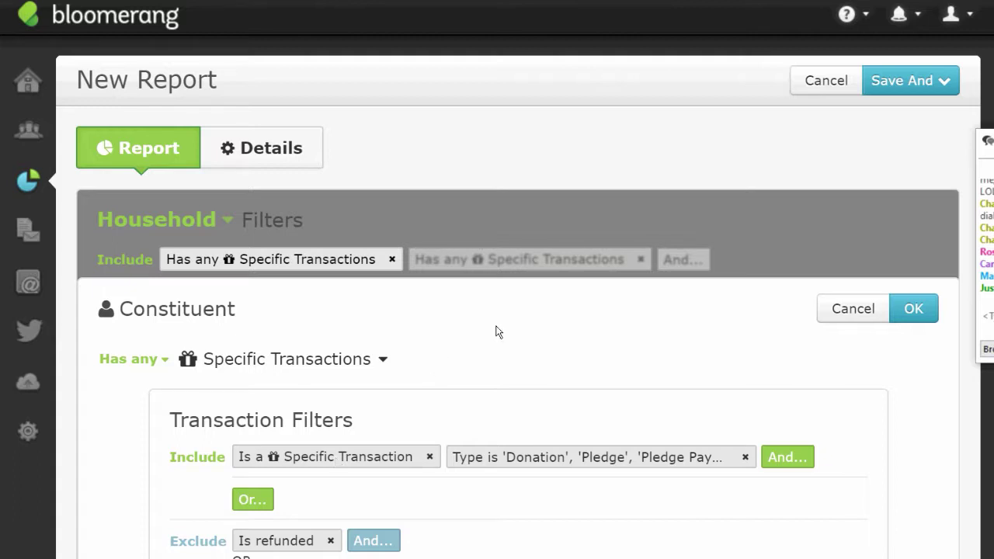
{"action": "key", "text": "ctrl+a"}
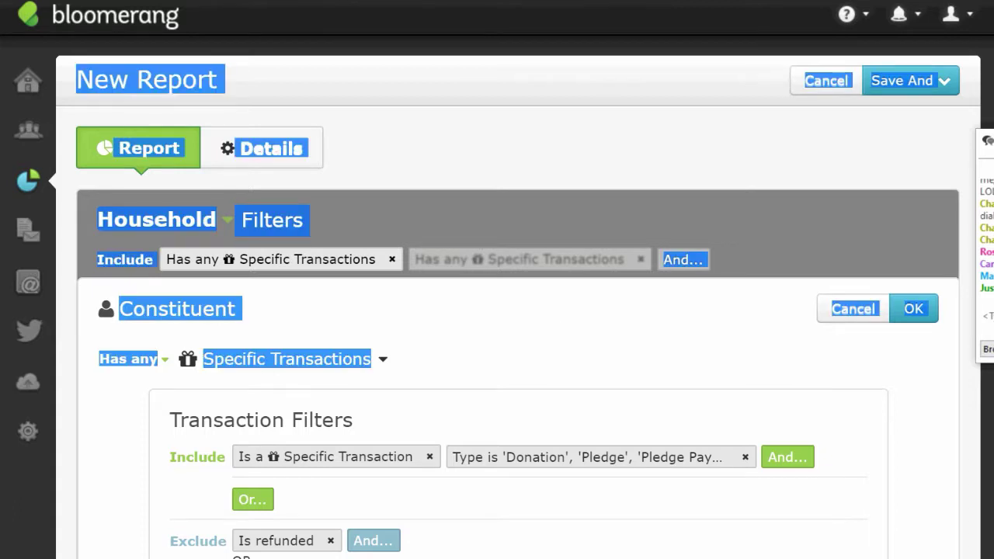
{"action": "key", "text": "Return"}
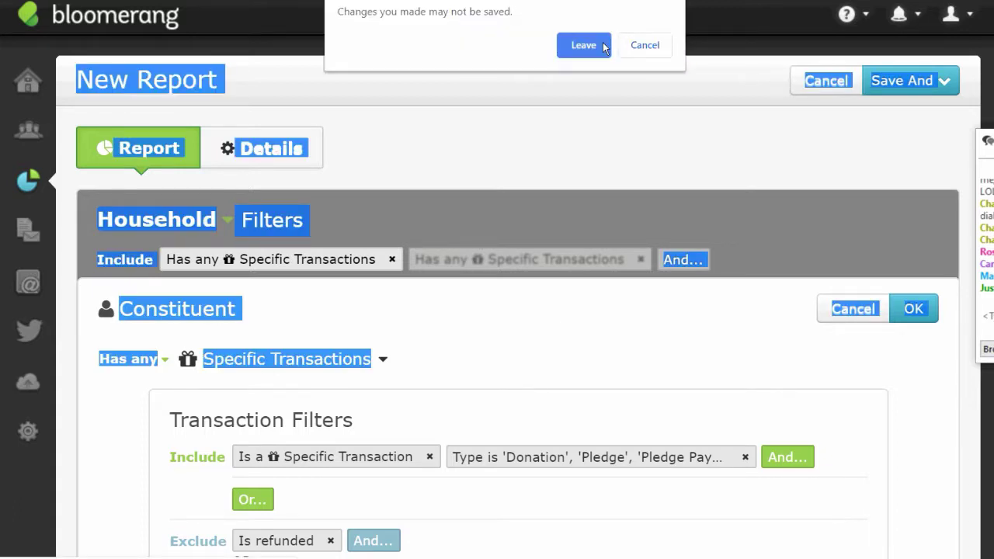
{"action": "left_click", "coordinate": [644, 46]}
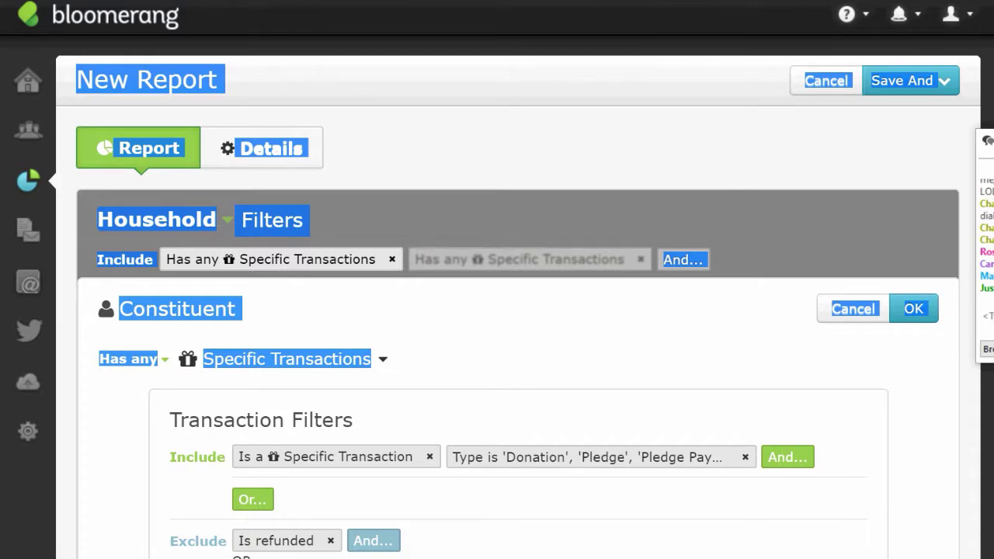
{"action": "scroll", "coordinate": [518, 310], "scroll_direction": "down", "scroll_amount": 5}
{"action": "scroll", "coordinate": [518, 311], "scroll_direction": "up", "scroll_amount": 3}
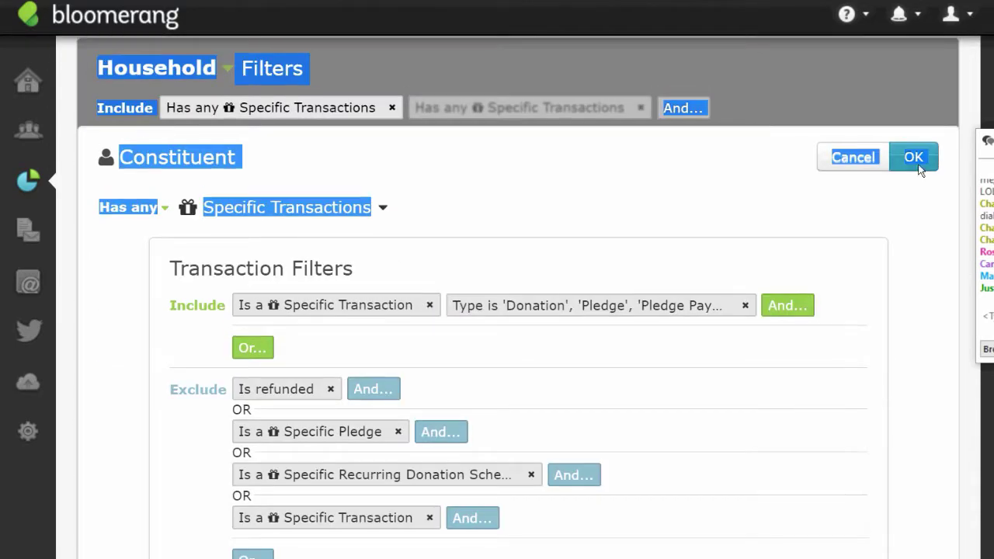
{"action": "left_click", "coordinate": [843, 156]}
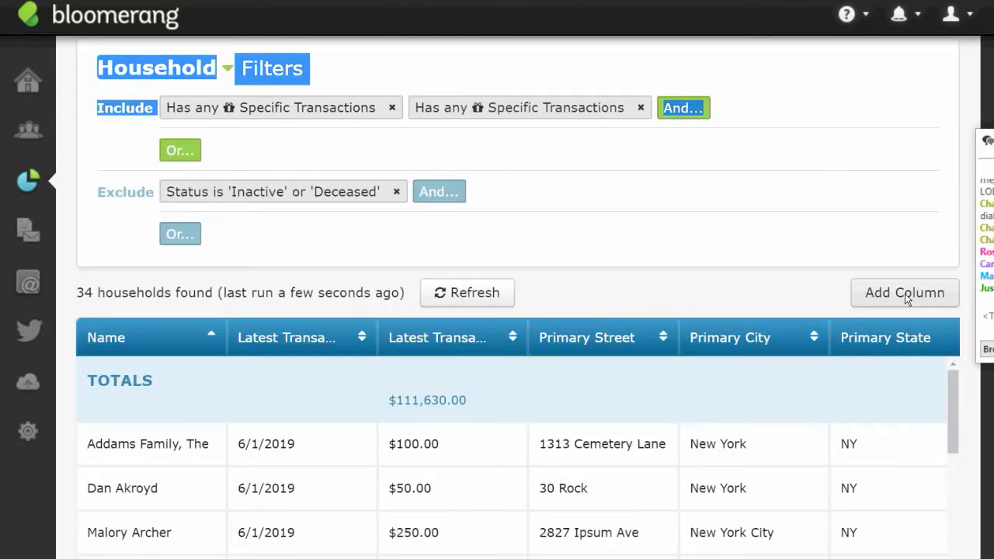
Step: Find the constituent field Lifetime Revenue and add it as a column to the retained-donors report
{"action": "left_click", "coordinate": [909, 295]}
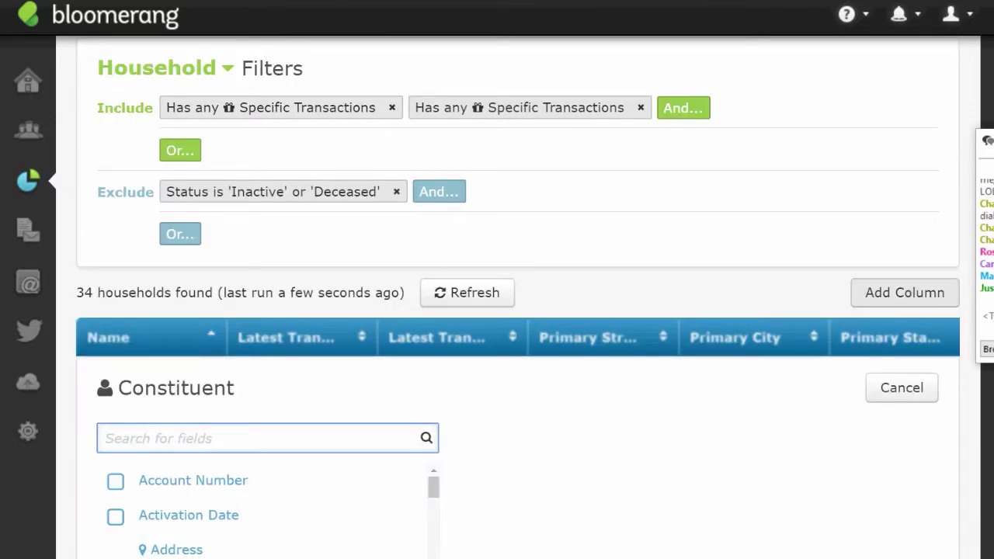
{"action": "scroll", "coordinate": [518, 310], "scroll_direction": "down", "scroll_amount": 2}
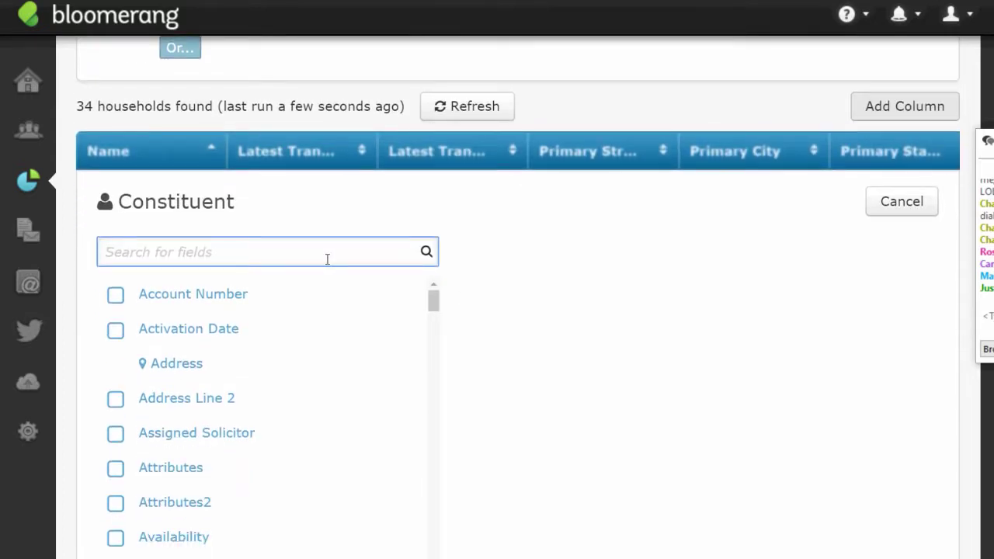
{"action": "left_click", "coordinate": [629, 384]}
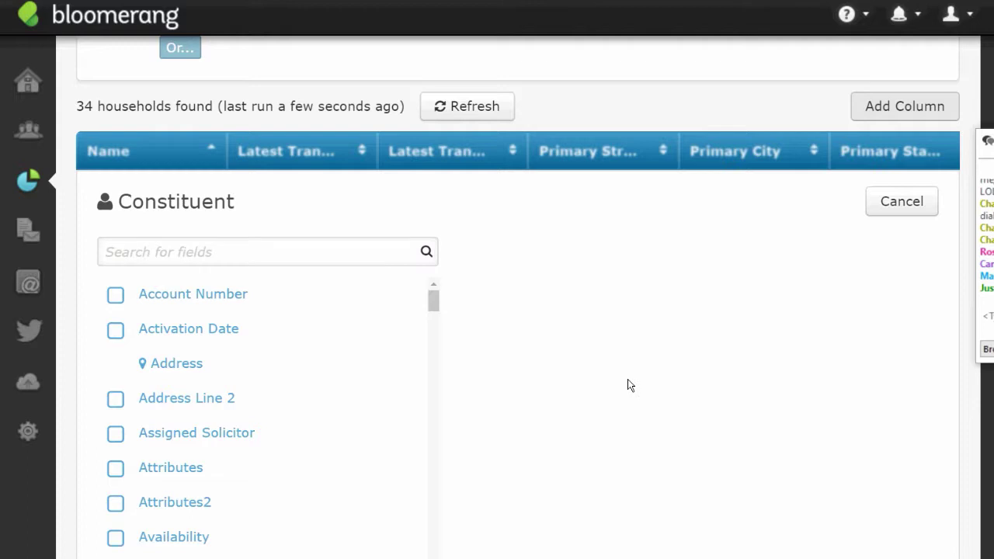
{"action": "left_click", "coordinate": [313, 260]}
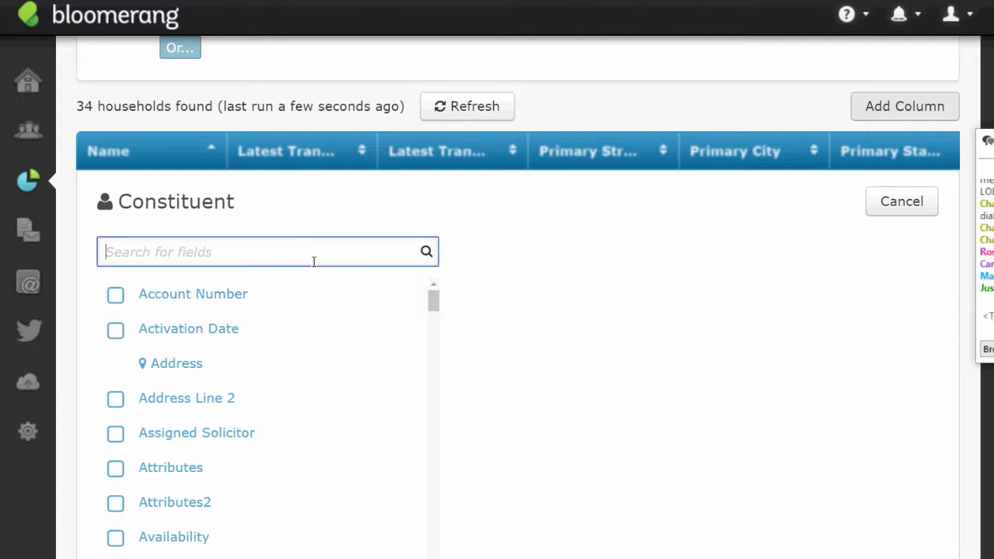
{"action": "type", "text": "lifet"}
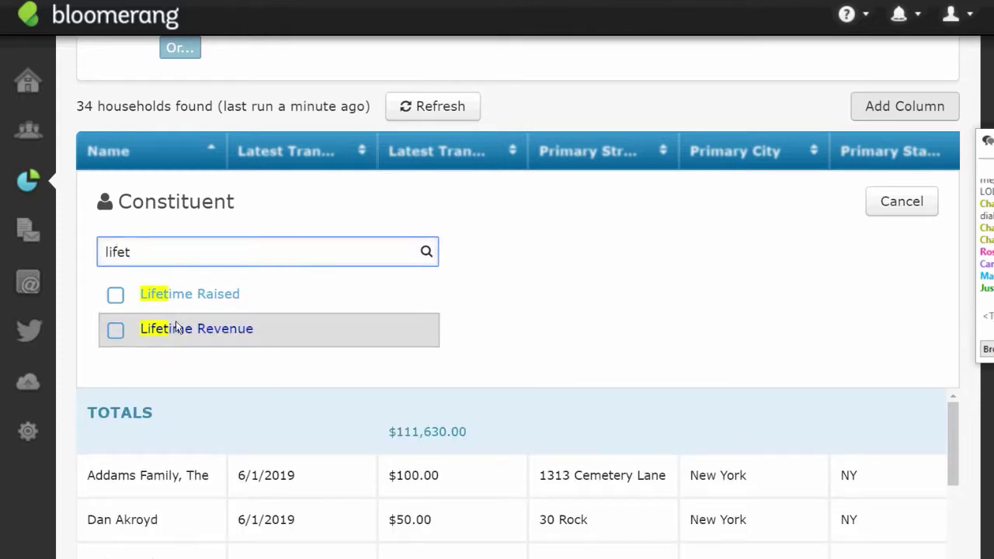
{"action": "left_click", "coordinate": [115, 330]}
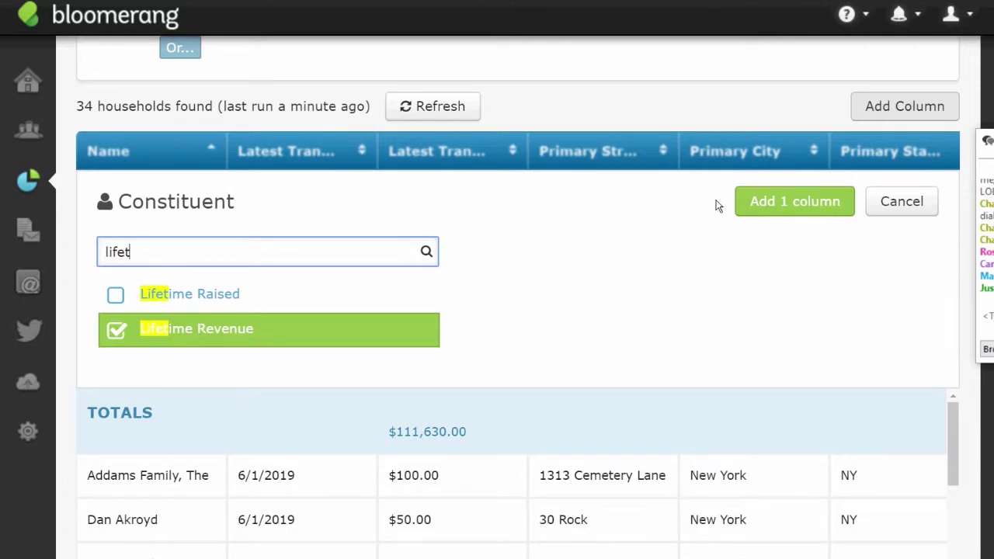
{"action": "left_click", "coordinate": [779, 202]}
Step: Move the Lifetime Revenue column between Primary Street and Primary City and look through the report's rows and columns
{"action": "scroll", "coordinate": [921, 362], "scroll_direction": "down", "scroll_amount": 3}
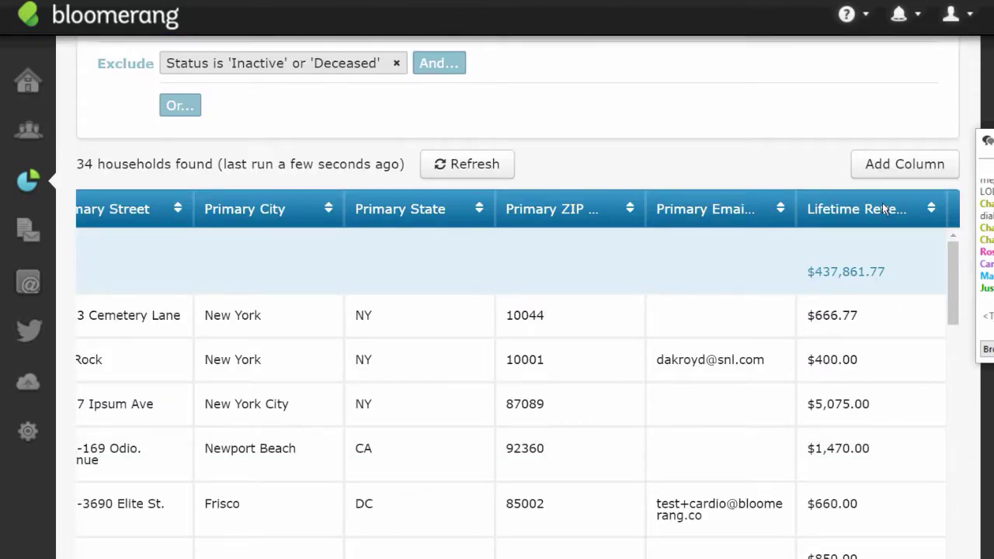
{"action": "left_click_drag", "start_coordinate": [884, 208], "coordinate": [229, 211]}
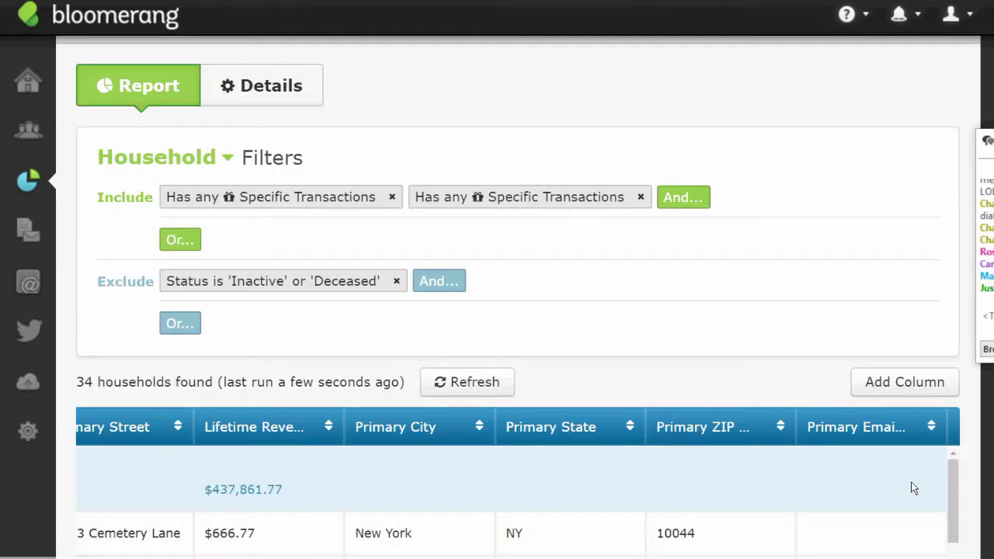
{"action": "left_click_drag", "start_coordinate": [955, 501], "coordinate": [953, 558]}
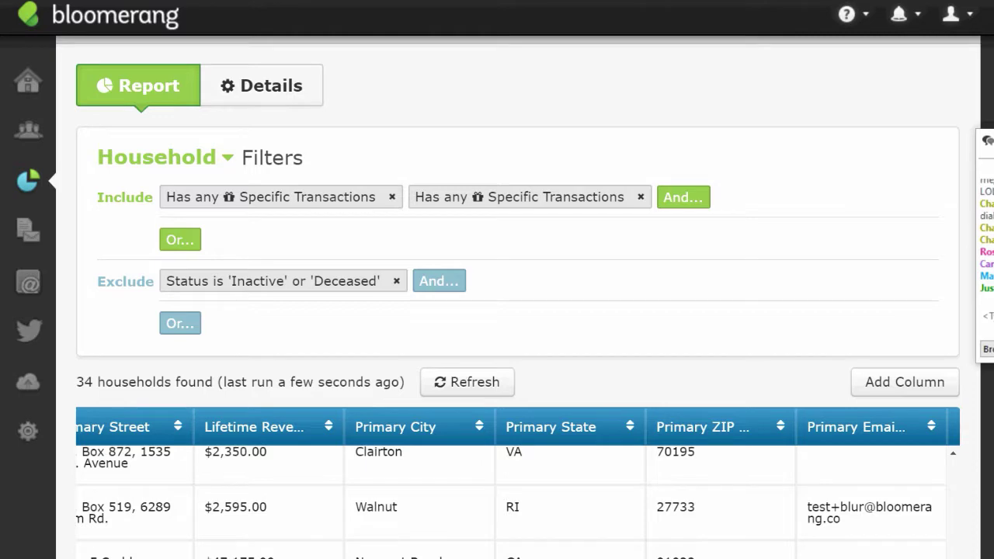
{"action": "scroll", "coordinate": [892, 553], "scroll_direction": "down", "scroll_amount": 4}
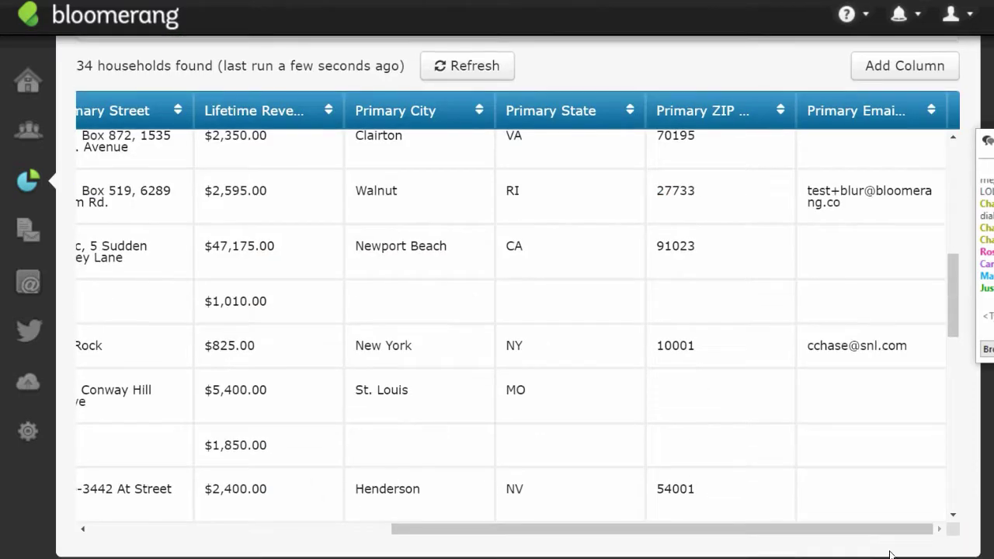
{"action": "left_click_drag", "start_coordinate": [849, 534], "coordinate": [549, 546]}
{"action": "left_click_drag", "start_coordinate": [951, 279], "coordinate": [951, 149]}
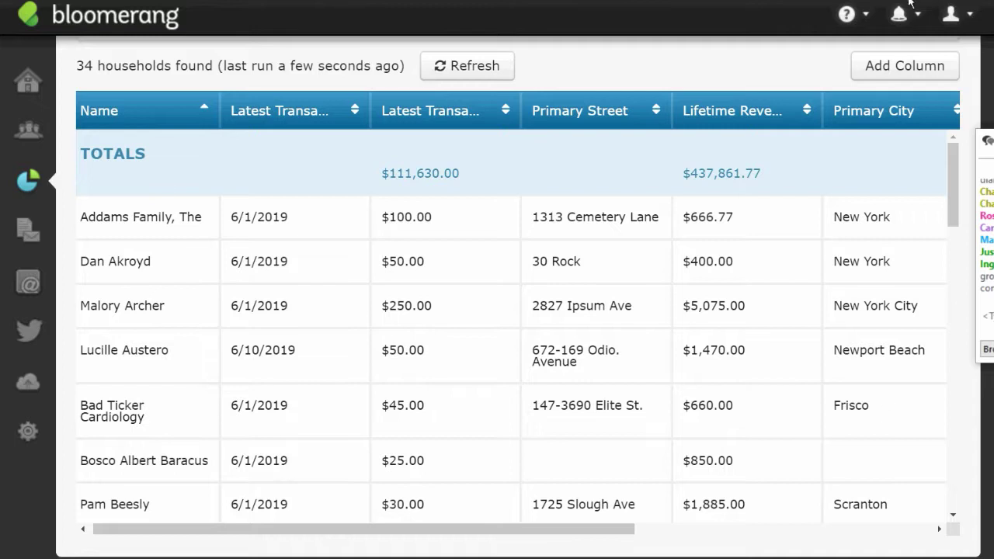
Step: Leave the retained-donors report for the dashboard without saving and open the report of lapsed donors
{"action": "scroll", "coordinate": [264, 194], "scroll_direction": "up", "scroll_amount": 5}
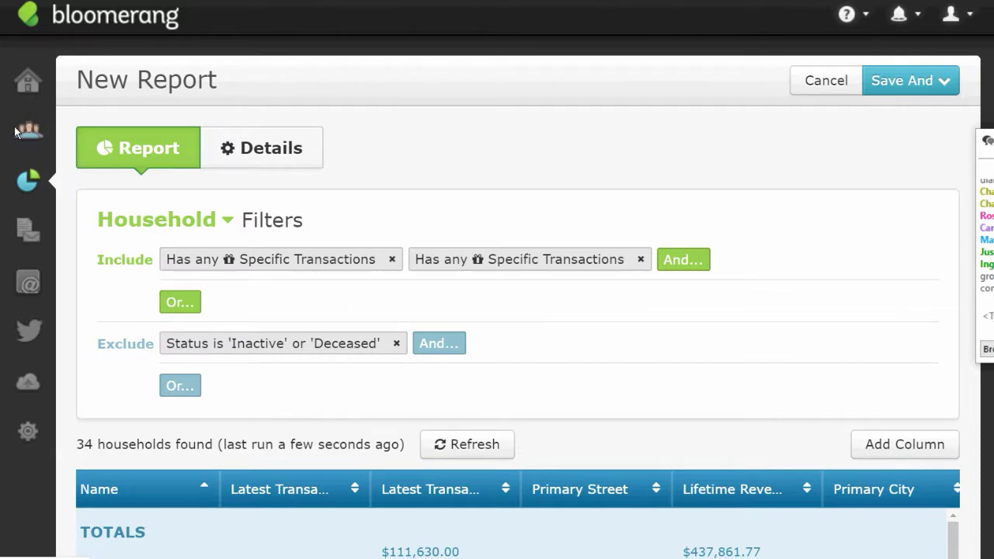
{"action": "left_click", "coordinate": [30, 84]}
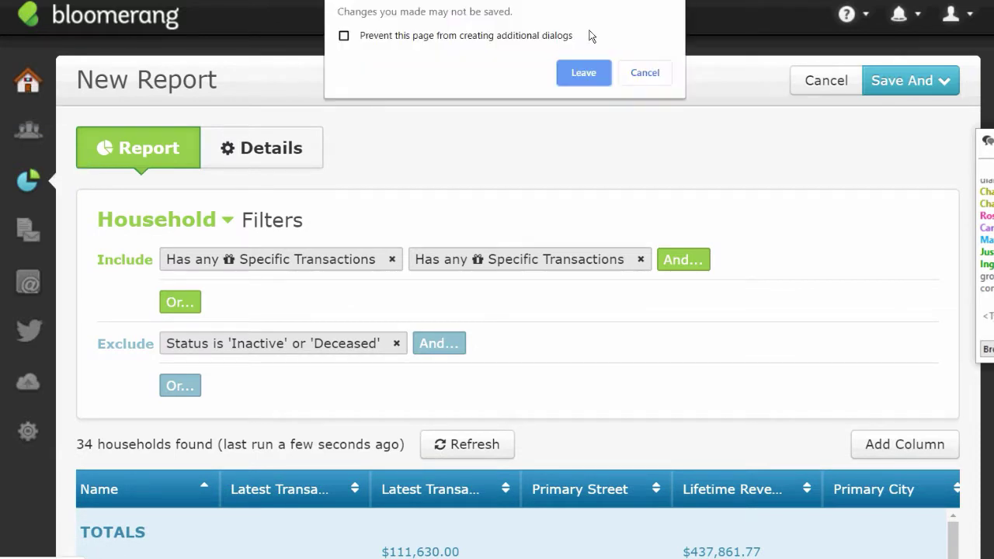
{"action": "left_click", "coordinate": [581, 66]}
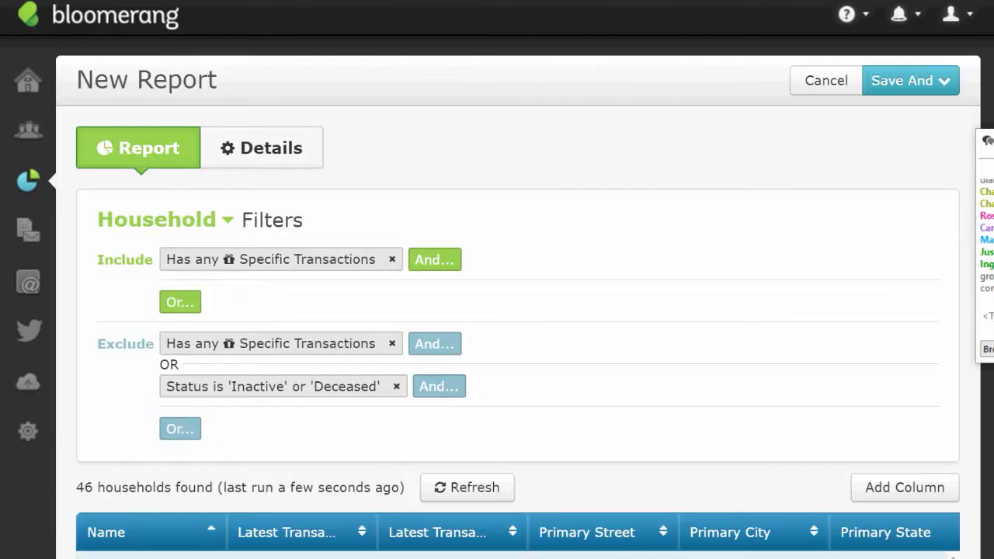
Step: Examine the lapsed-donors report's include and exclude household filters, household count and first result rows
{"action": "scroll", "coordinate": [519, 311], "scroll_direction": "down", "scroll_amount": 5}
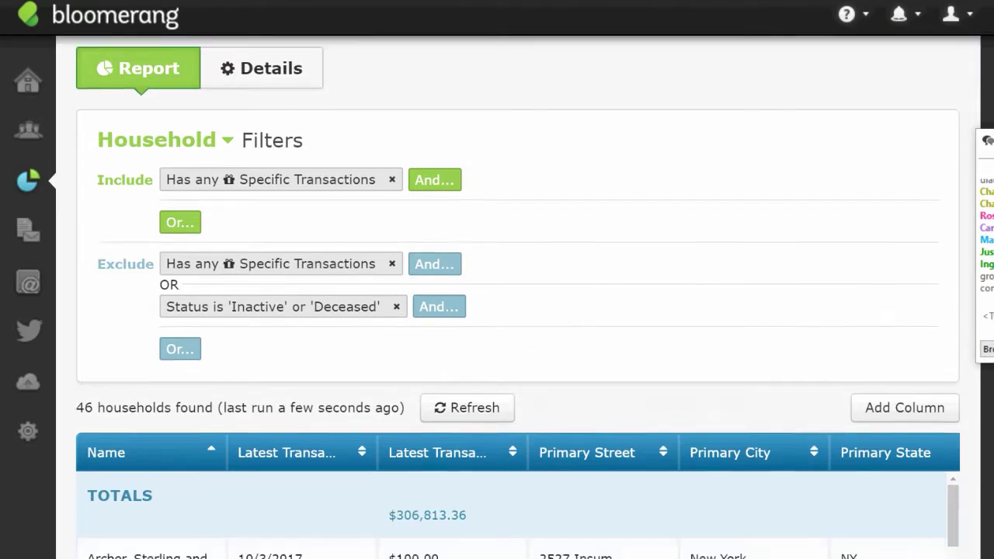
{"action": "scroll", "coordinate": [517, 311], "scroll_direction": "down", "scroll_amount": 2}
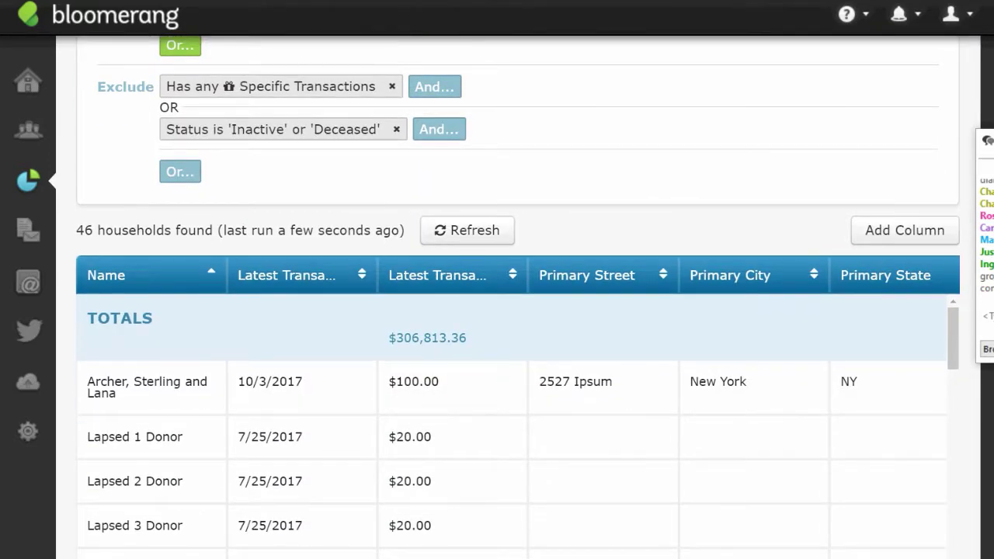
{"action": "scroll", "coordinate": [517, 311], "scroll_direction": "down", "scroll_amount": 1}
{"action": "scroll", "coordinate": [517, 311], "scroll_direction": "down", "scroll_amount": 1}
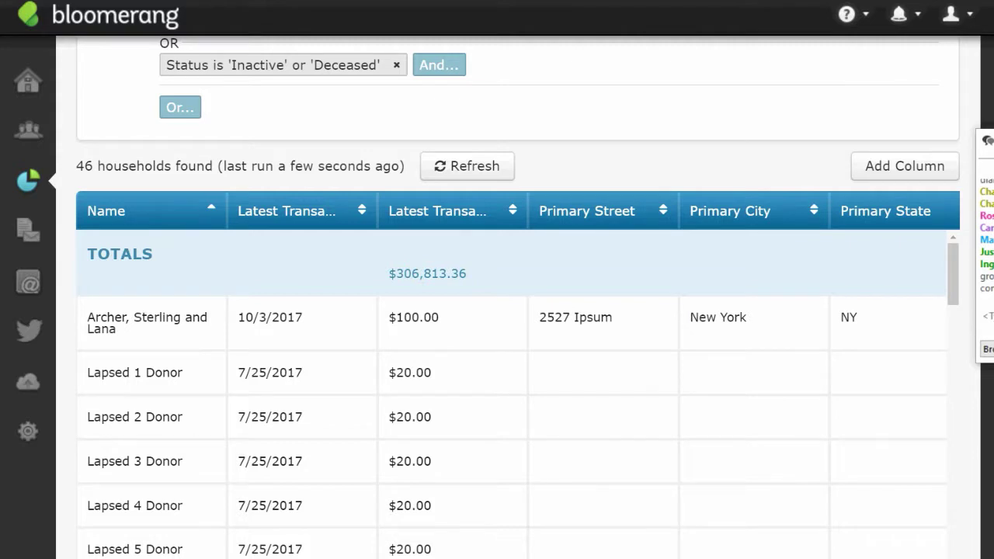
{"action": "scroll", "coordinate": [517, 310], "scroll_direction": "down", "scroll_amount": 1}
{"action": "scroll", "coordinate": [517, 310], "scroll_direction": "down", "scroll_amount": 1}
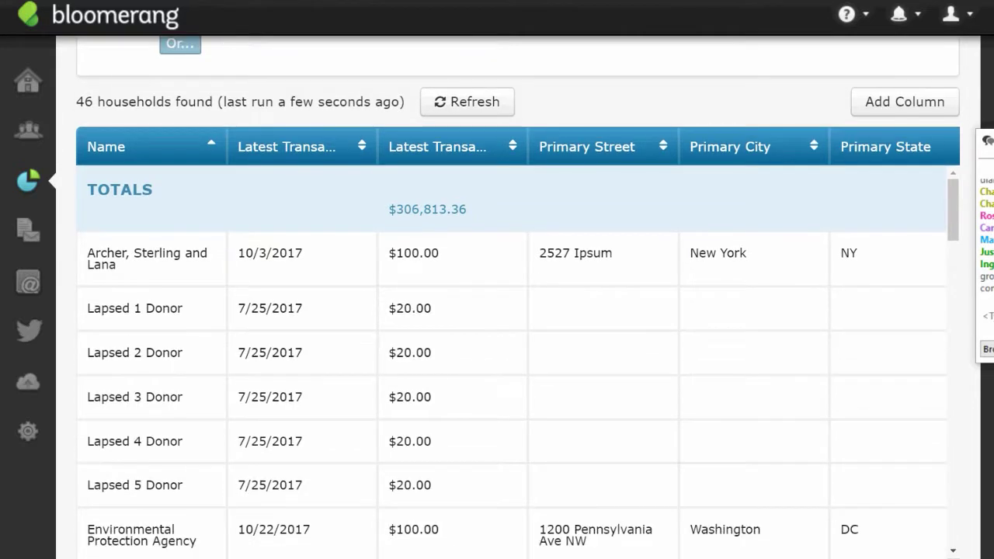
{"action": "scroll", "coordinate": [517, 310], "scroll_direction": "up", "scroll_amount": 7}
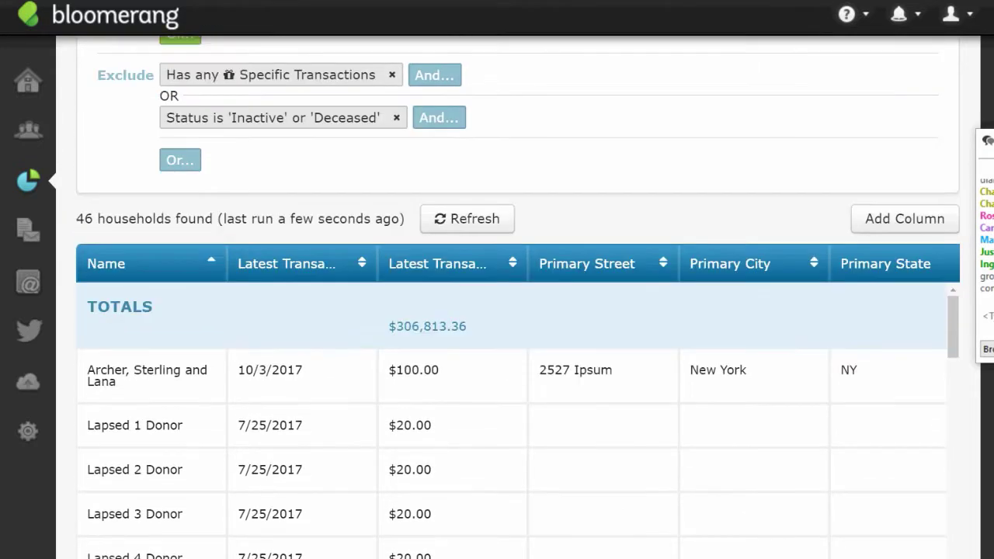
{"action": "scroll", "coordinate": [517, 311], "scroll_direction": "up", "scroll_amount": 3}
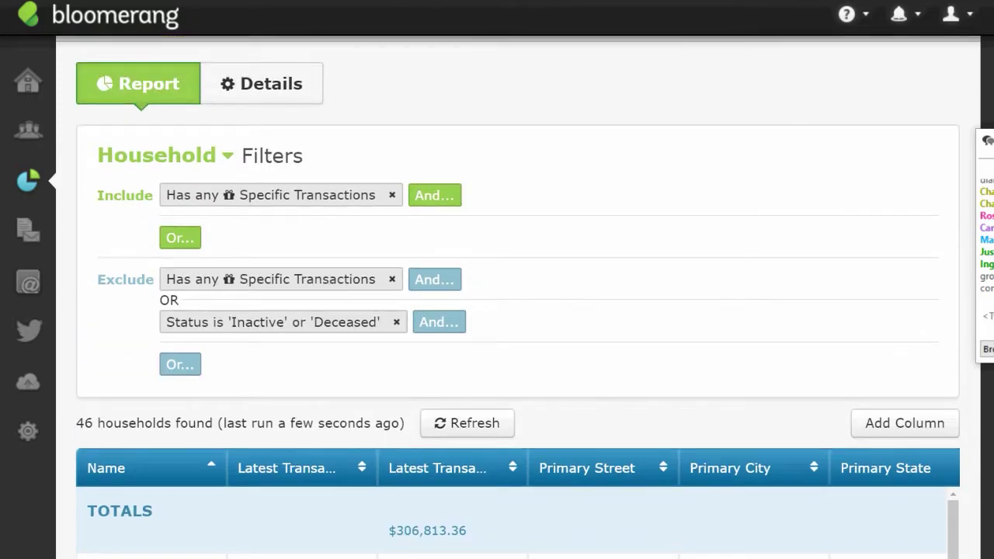
{"action": "scroll", "coordinate": [517, 311], "scroll_direction": "down", "scroll_amount": 1}
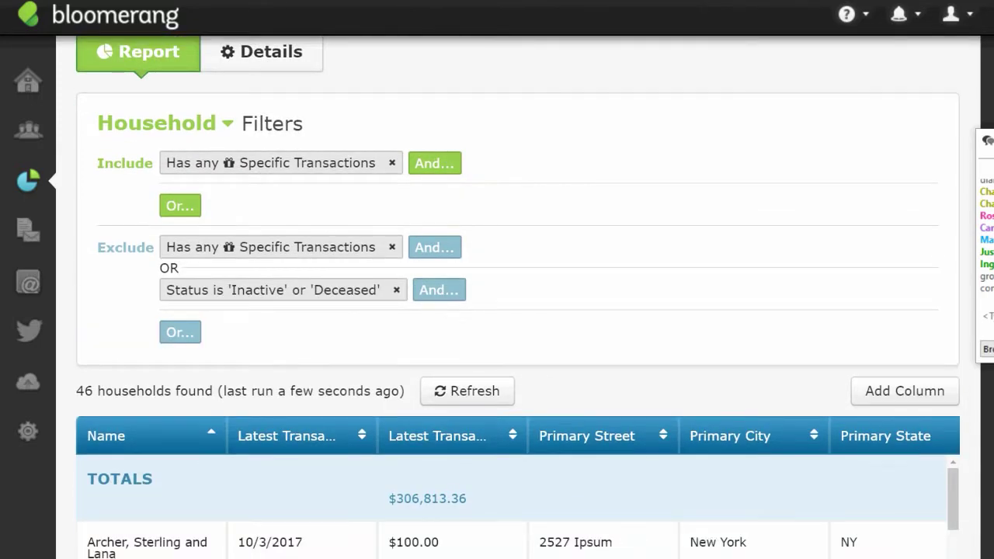
{"action": "scroll", "coordinate": [518, 311], "scroll_direction": "down", "scroll_amount": 1}
{"action": "scroll", "coordinate": [517, 310], "scroll_direction": "down", "scroll_amount": 1}
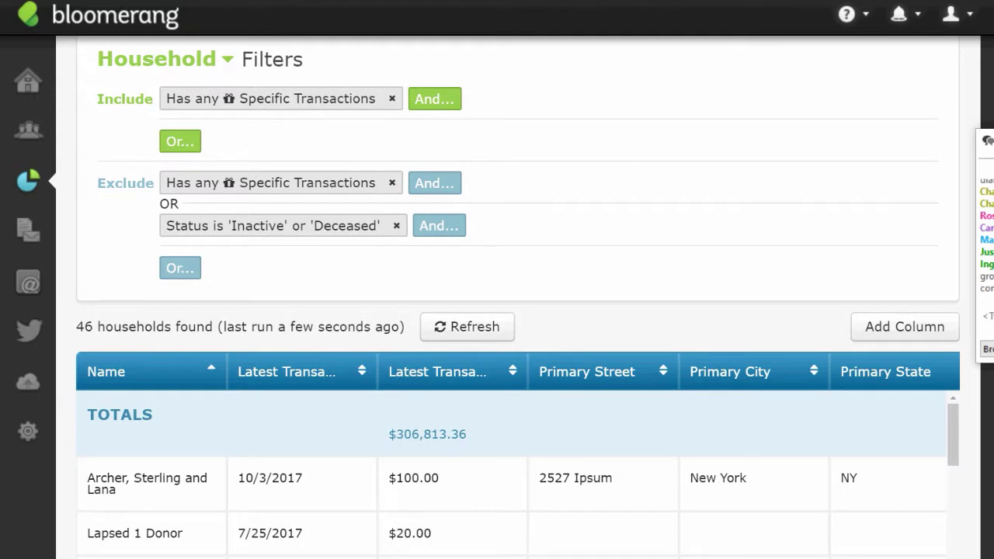
{"action": "scroll", "coordinate": [518, 311], "scroll_direction": "up", "scroll_amount": 1}
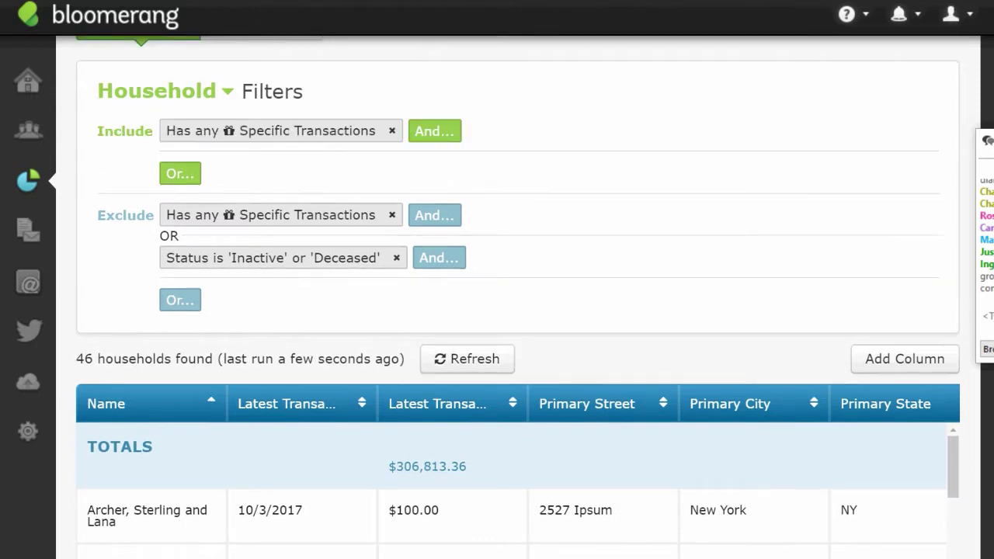
{"action": "scroll", "coordinate": [517, 311], "scroll_direction": "up", "scroll_amount": 1}
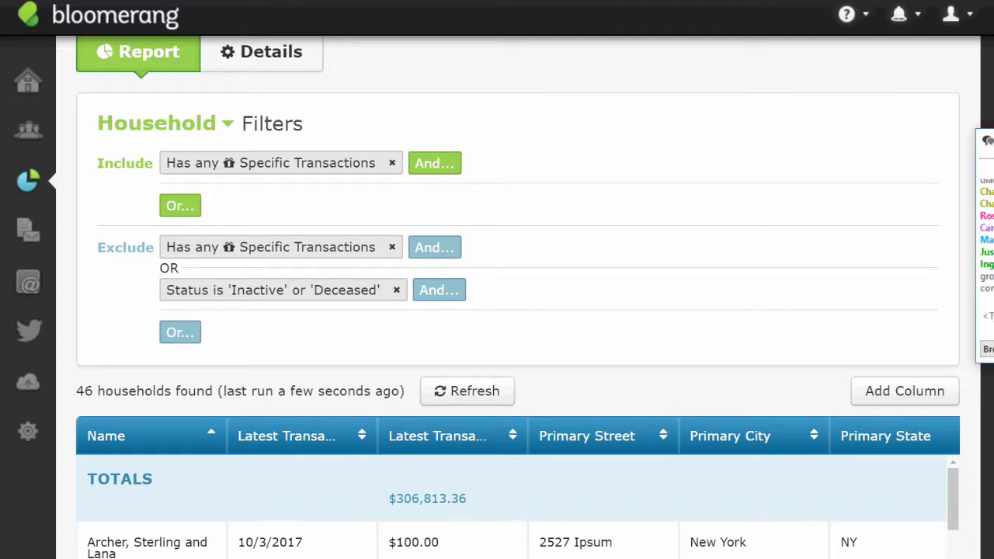
Step: Bring the Participant Feedback window into view to read the attendees' questions and move it off the report
{"action": "left_click_drag", "start_coordinate": [988, 140], "coordinate": [917, 109]}
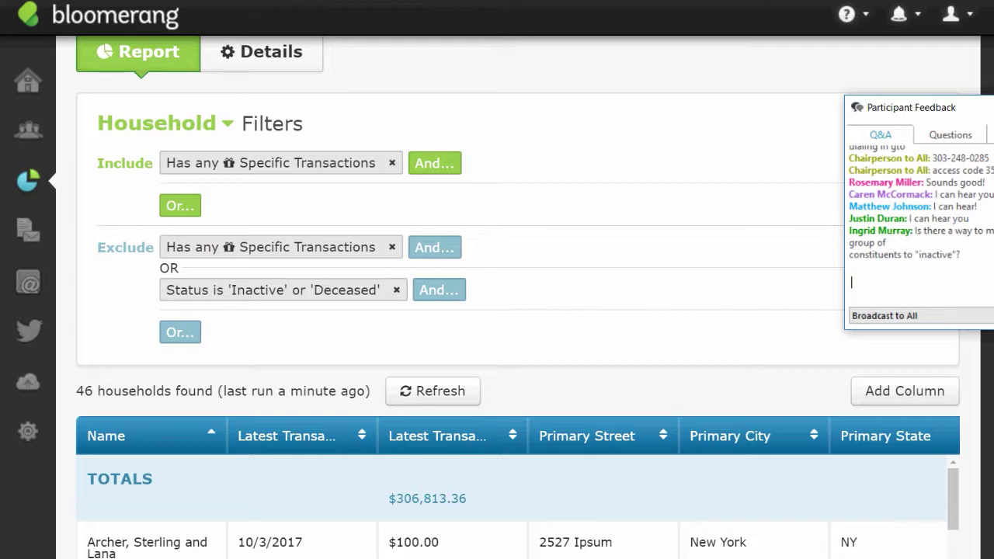
{"action": "left_click_drag", "start_coordinate": [893, 107], "coordinate": [993, 191]}
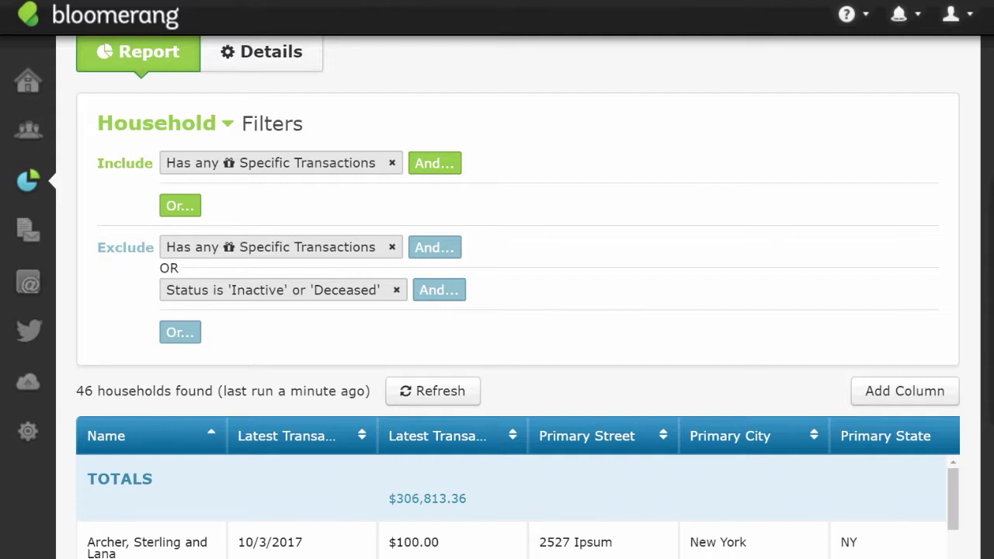
Step: Browse the households and latest transactions in the lapsed-donors table and return to the report's include and exclude filters
{"action": "scroll", "coordinate": [333, 302], "scroll_direction": "down", "scroll_amount": 3}
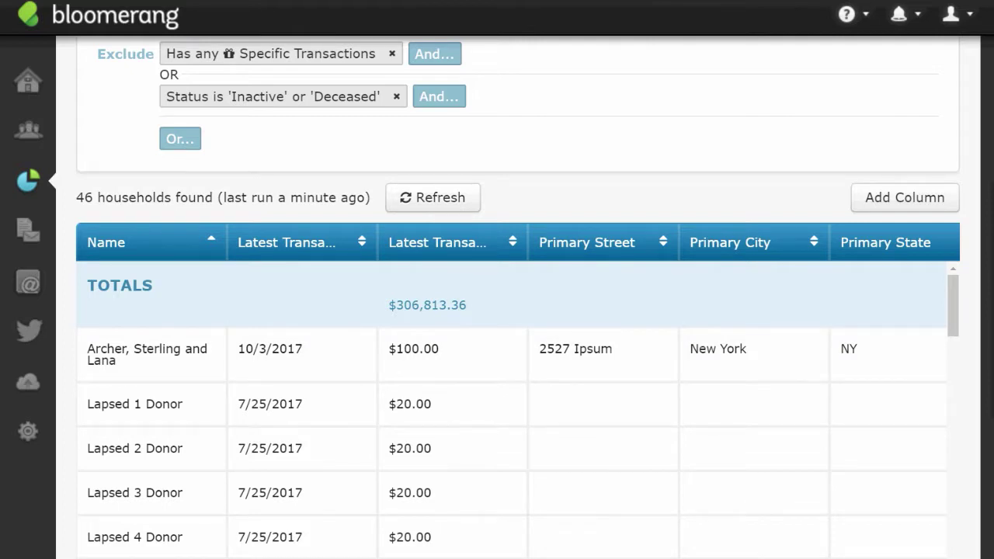
{"action": "scroll", "coordinate": [519, 311], "scroll_direction": "down", "scroll_amount": 2}
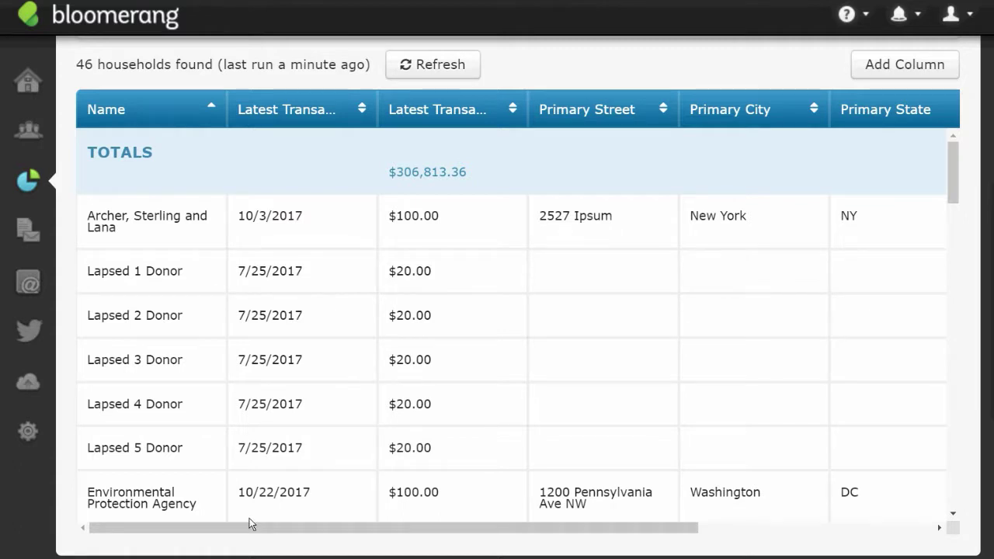
{"action": "left_click", "coordinate": [953, 514]}
{"action": "left_click", "coordinate": [953, 516]}
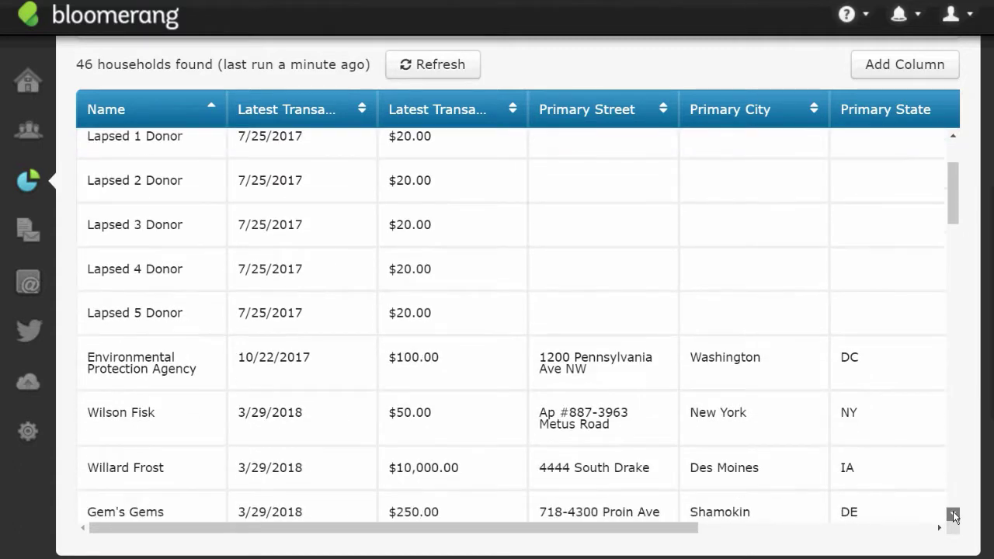
{"action": "left_click", "coordinate": [954, 516]}
{"action": "left_click", "coordinate": [954, 516]}
{"action": "left_click", "coordinate": [954, 515]}
{"action": "left_click", "coordinate": [954, 516]}
{"action": "left_click", "coordinate": [954, 516]}
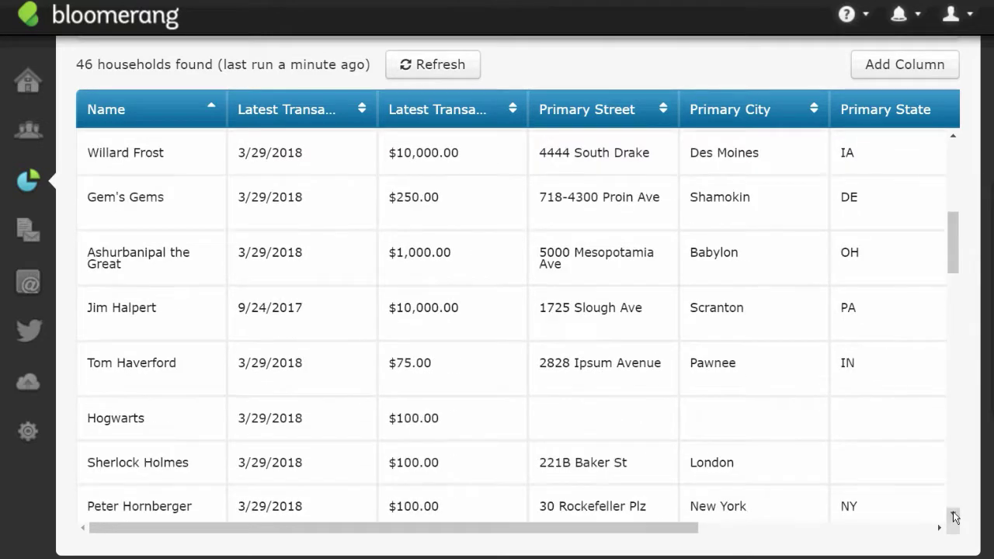
{"action": "left_click_drag", "start_coordinate": [955, 233], "coordinate": [945, 28]}
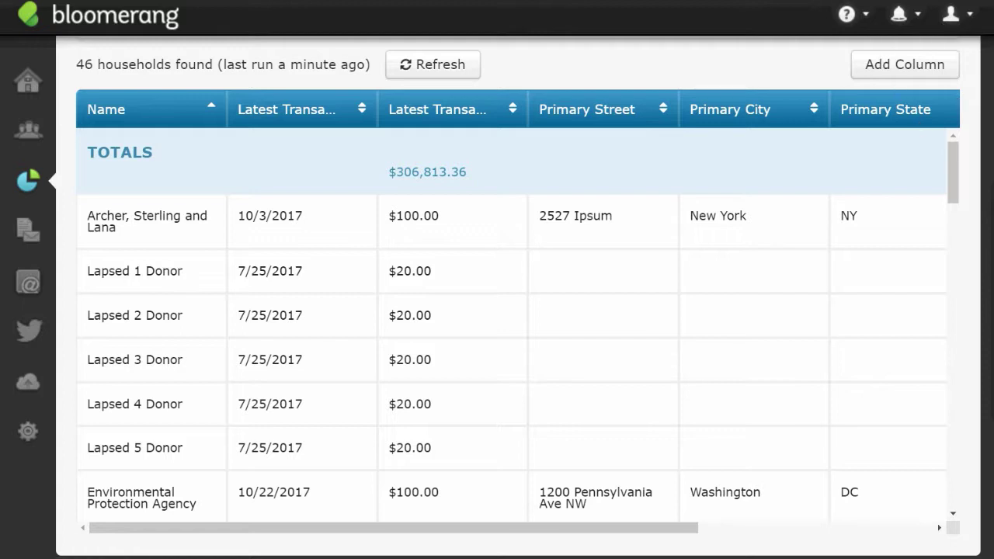
{"action": "scroll", "coordinate": [868, 497], "scroll_direction": "up", "scroll_amount": 5}
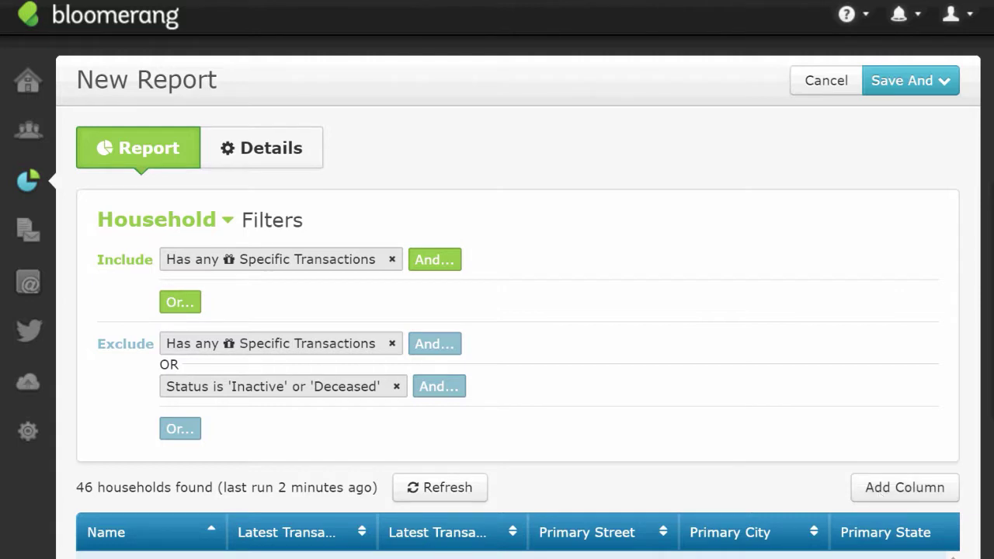
{"action": "scroll", "coordinate": [517, 310], "scroll_direction": "down", "scroll_amount": 3}
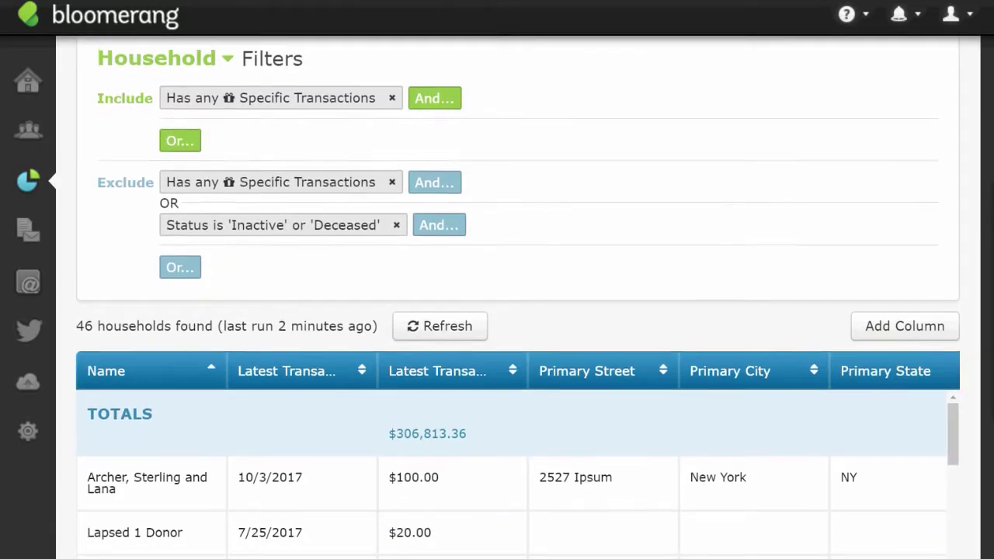
{"action": "scroll", "coordinate": [892, 350], "scroll_direction": "up", "scroll_amount": 1}
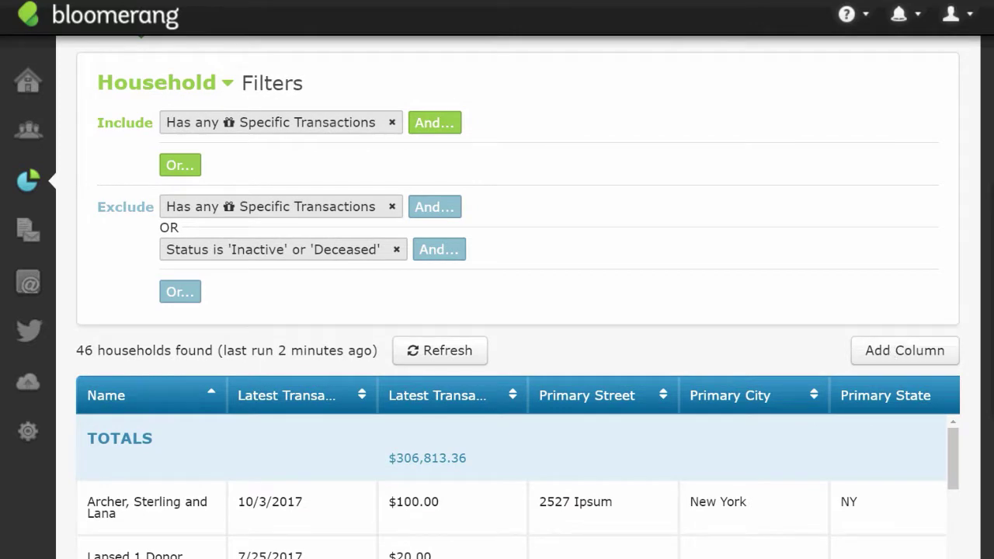
{"action": "scroll", "coordinate": [518, 311], "scroll_direction": "up", "scroll_amount": 2}
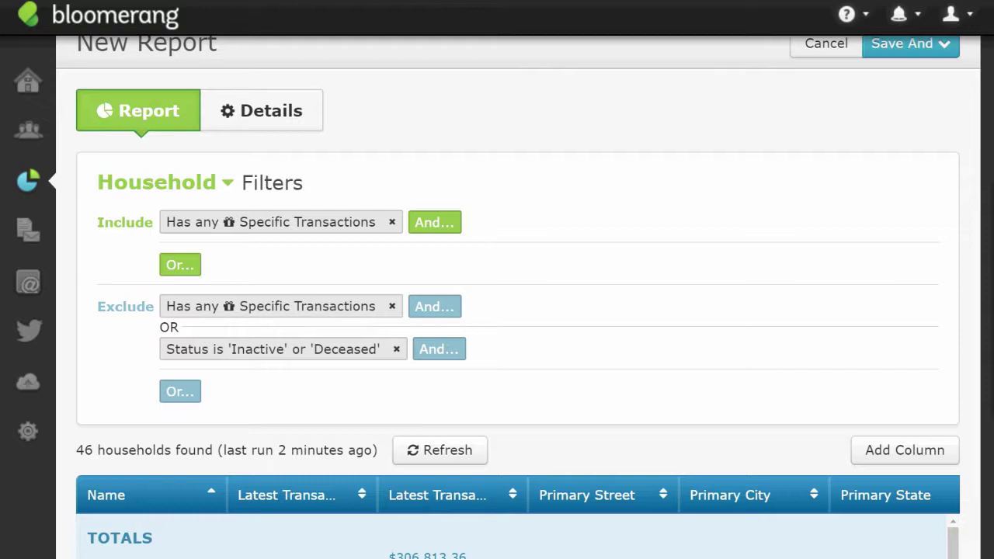
Step: Return to the dashboard and save a custom donor retention setting with Calendar Year as the date range
{"action": "left_click", "coordinate": [31, 130]}
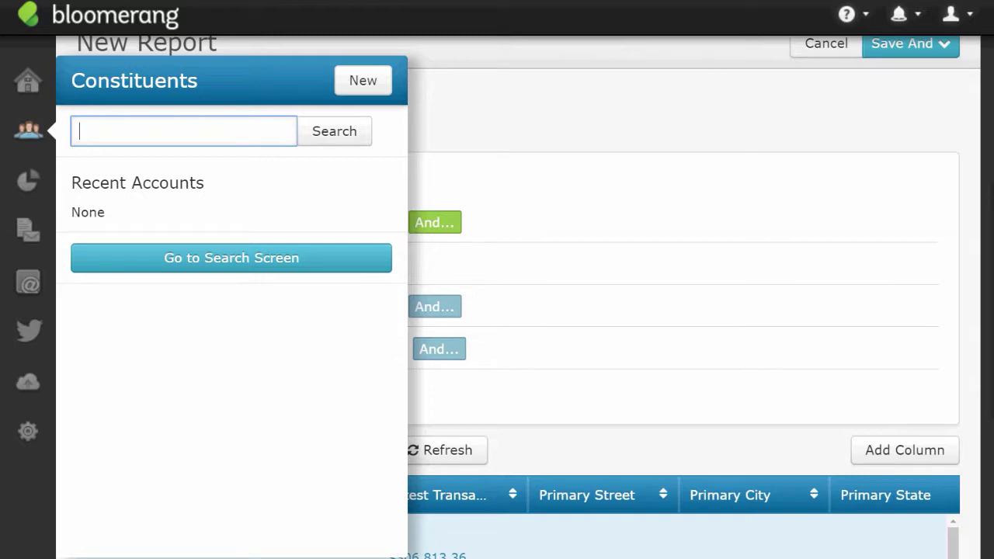
{"action": "left_click", "coordinate": [31, 87]}
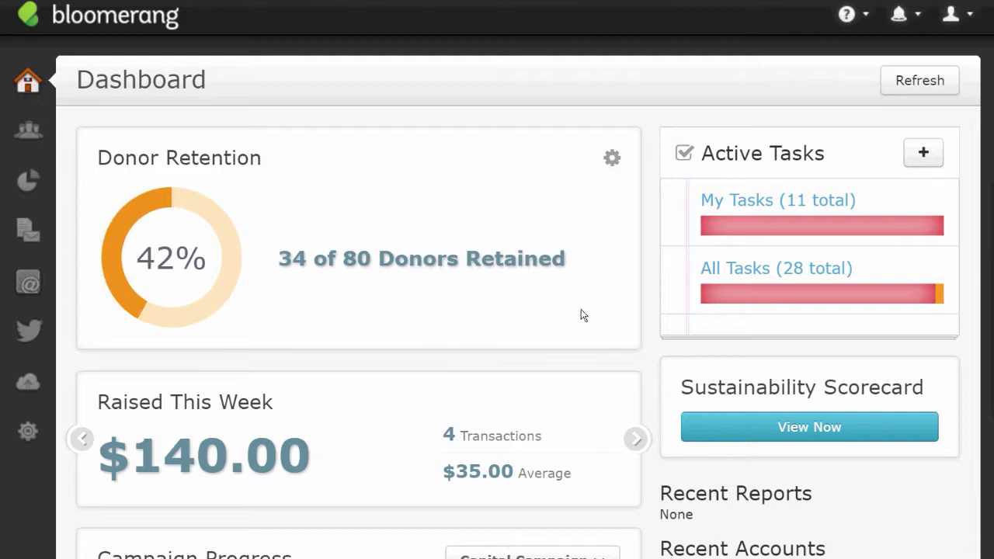
{"action": "left_click", "coordinate": [613, 160]}
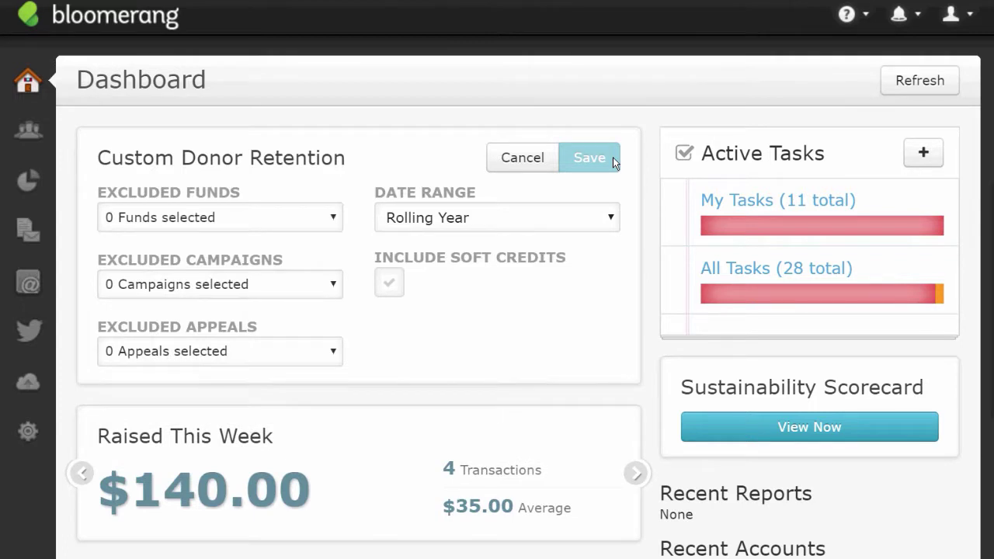
{"action": "left_click", "coordinate": [613, 223]}
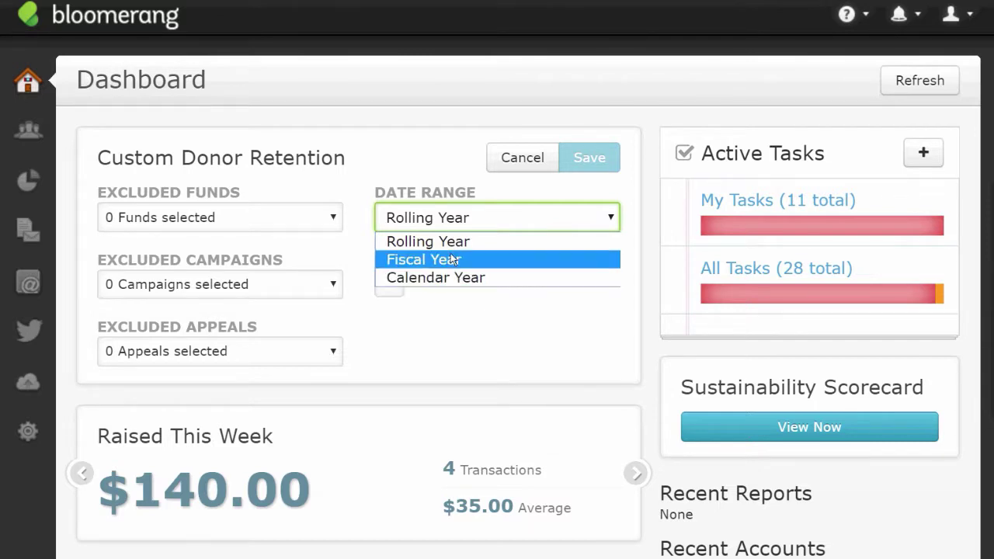
{"action": "left_click", "coordinate": [452, 279]}
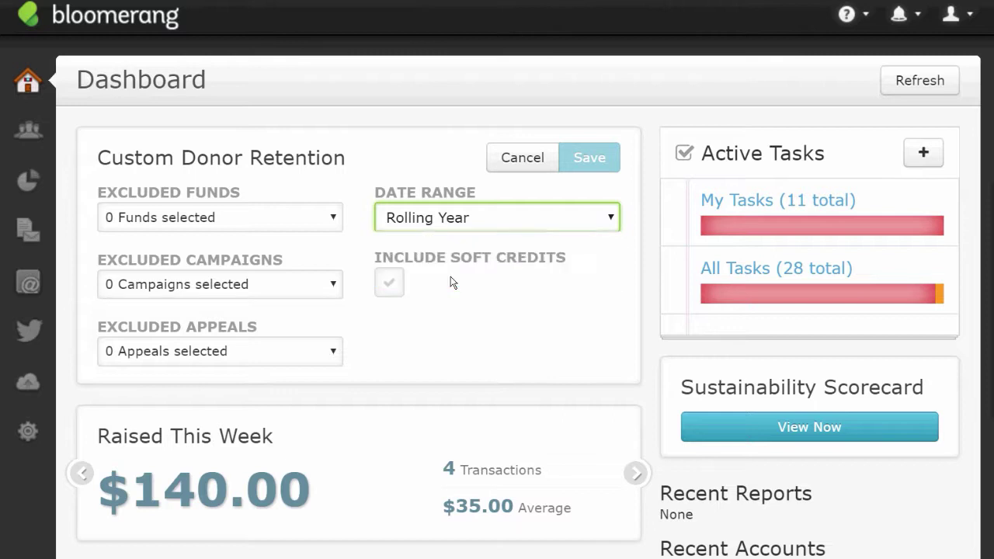
{"action": "left_click", "coordinate": [595, 164]}
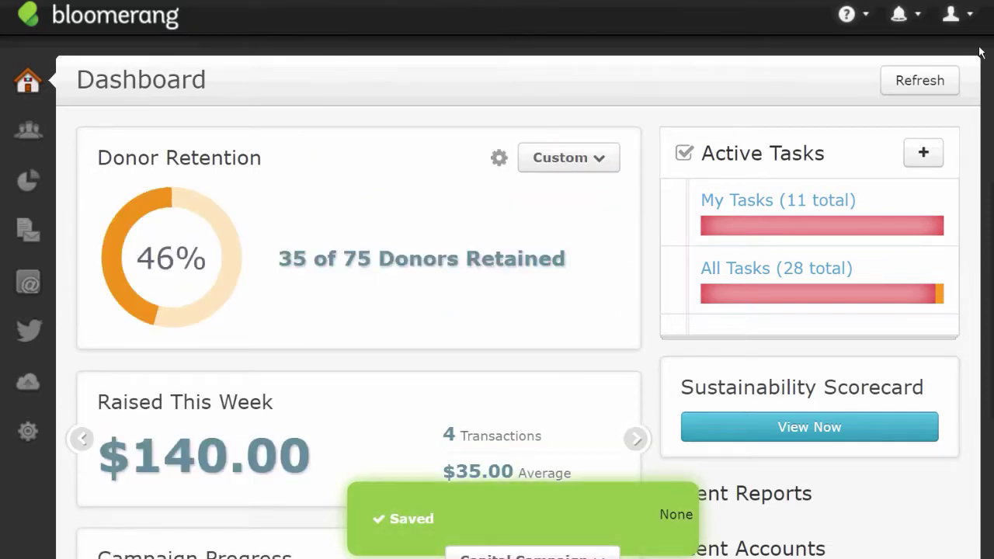
{"action": "left_click", "coordinate": [931, 79]}
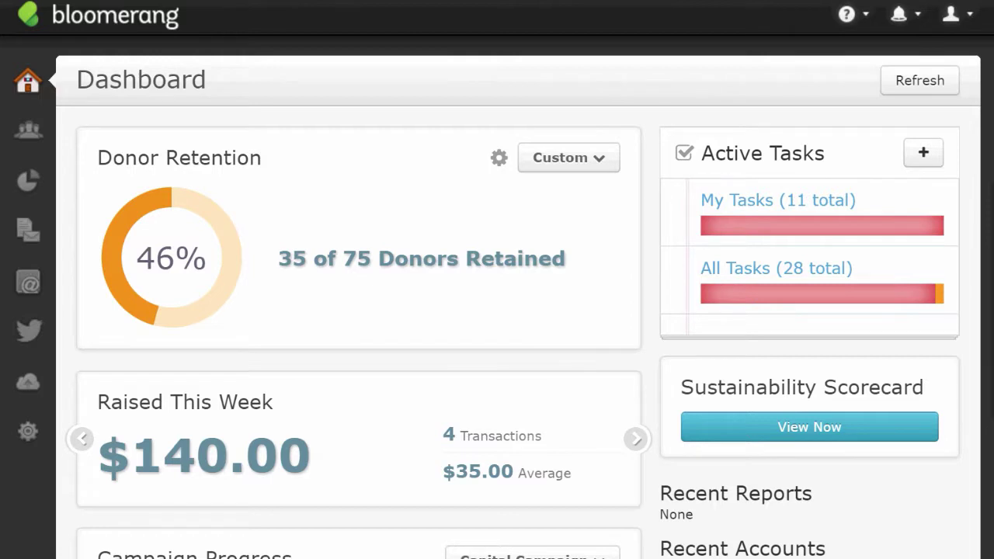
Step: Switch the Donor Retention figure to Default and back to Custom to compare the two results
{"action": "left_click", "coordinate": [569, 154]}
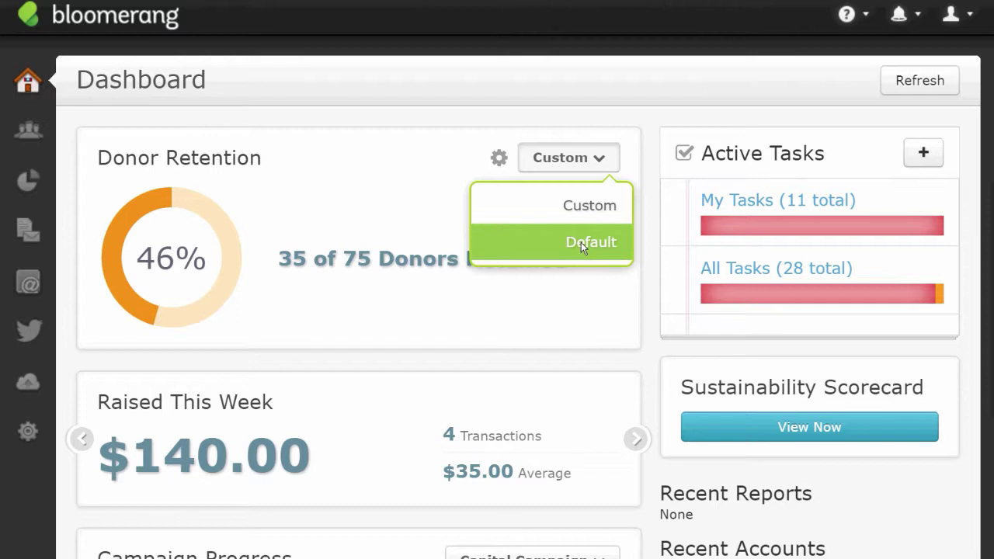
{"action": "left_click", "coordinate": [580, 242]}
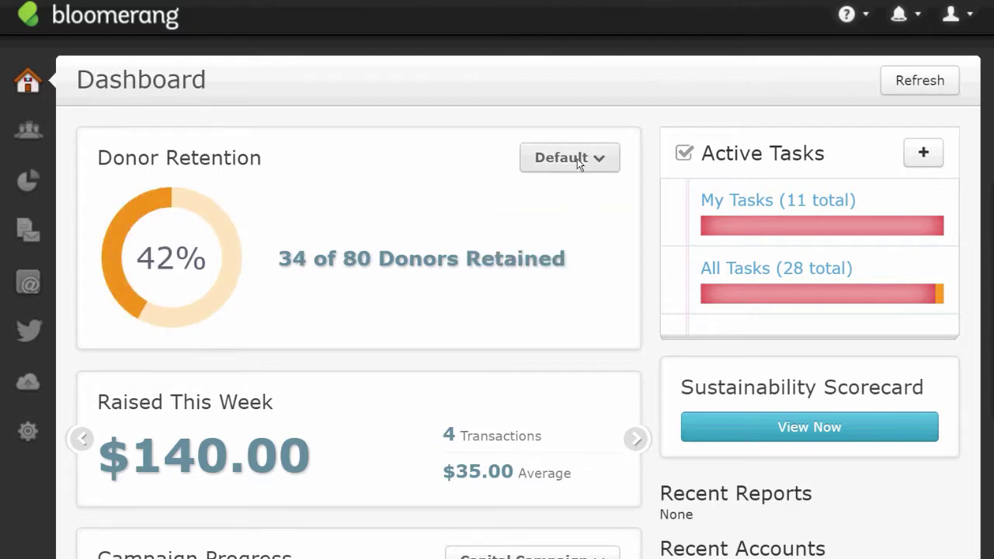
{"action": "left_click", "coordinate": [577, 158]}
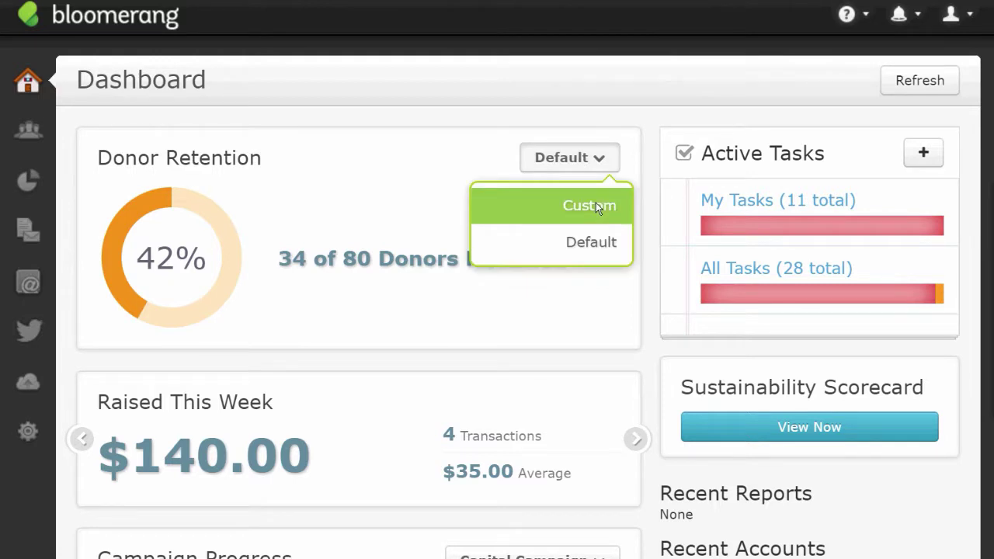
{"action": "left_click", "coordinate": [598, 208]}
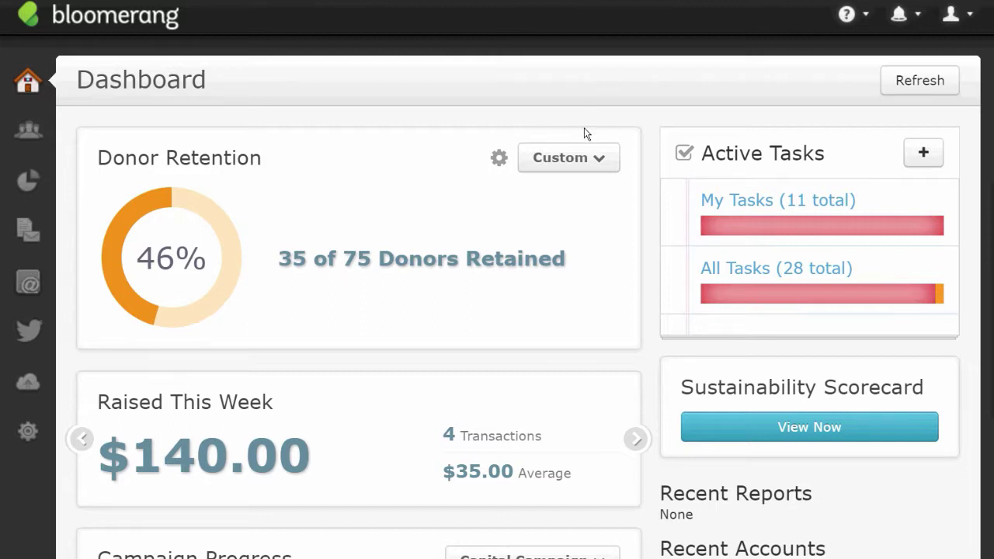
{"action": "left_click", "coordinate": [564, 160]}
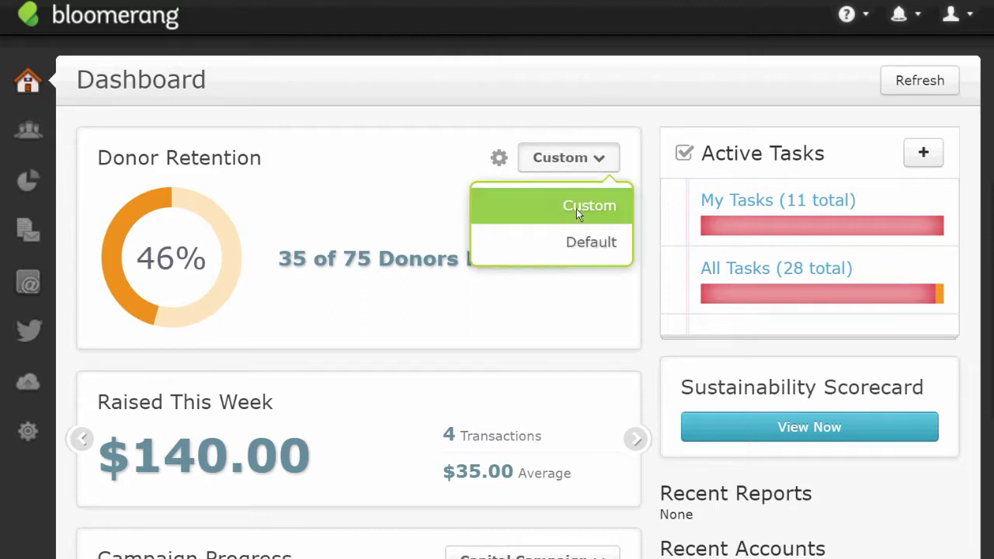
{"action": "left_click", "coordinate": [576, 209]}
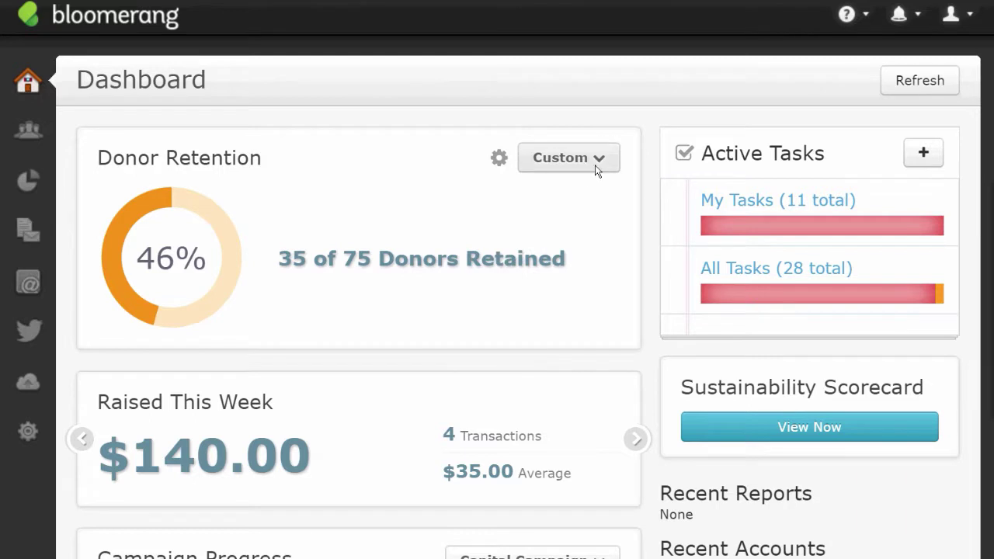
Step: Exclude the Capital Campaign from the custom donor retention calculation and save the setting
{"action": "left_click", "coordinate": [498, 160]}
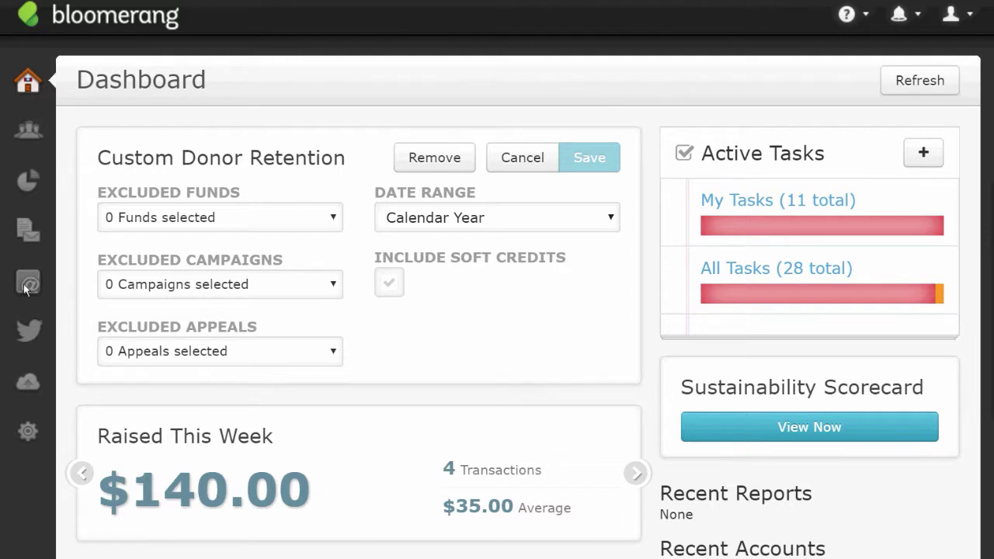
{"action": "left_click", "coordinate": [333, 219]}
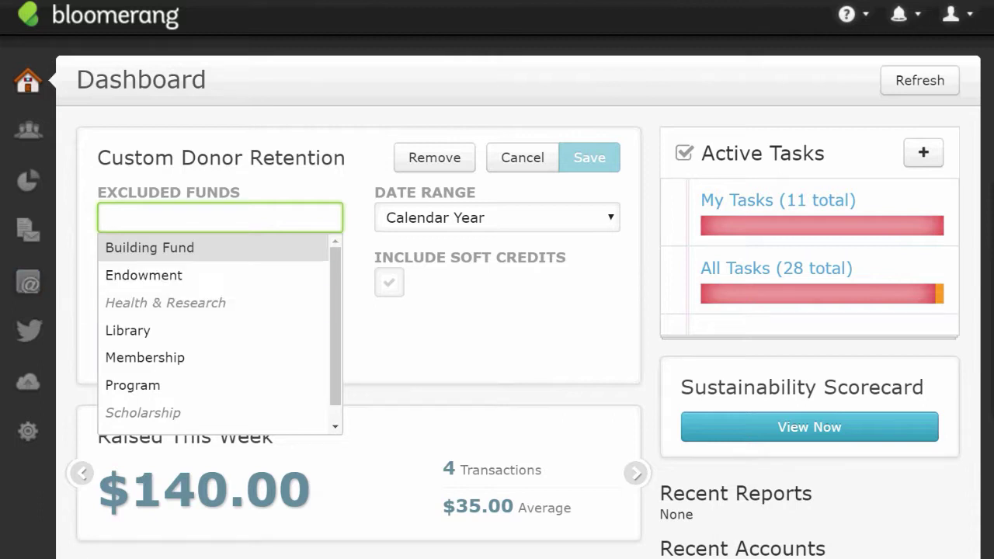
{"action": "left_click", "coordinate": [267, 217]}
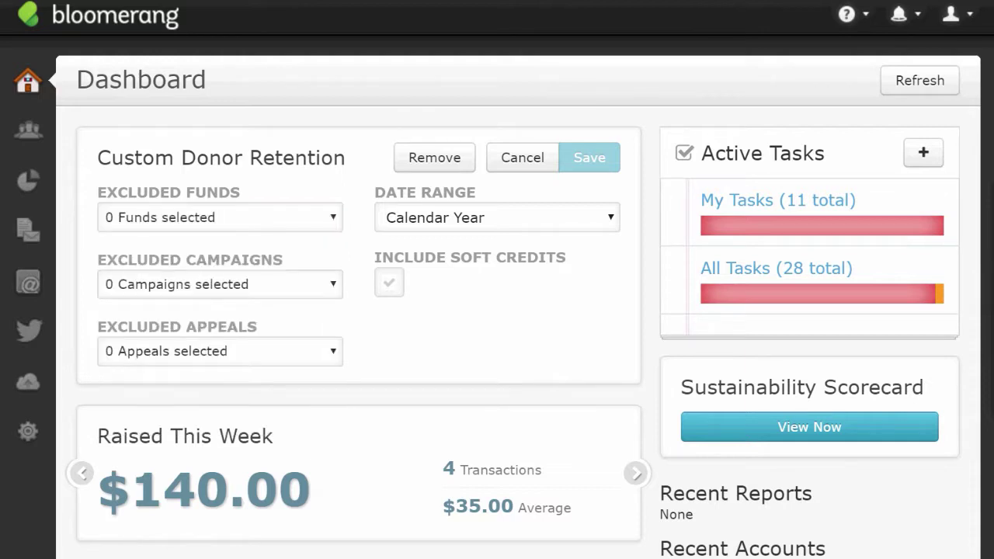
{"action": "left_click", "coordinate": [334, 286]}
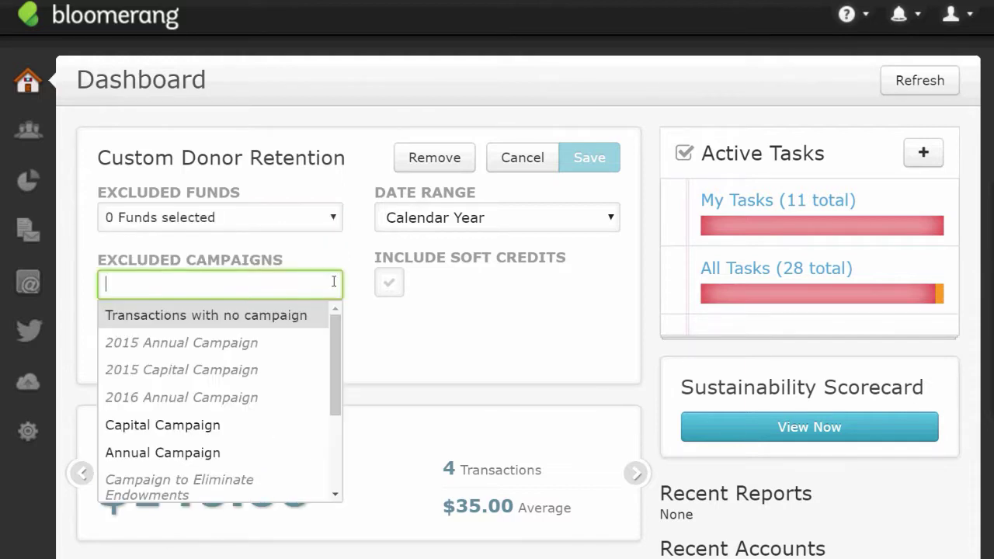
{"action": "left_click", "coordinate": [150, 424]}
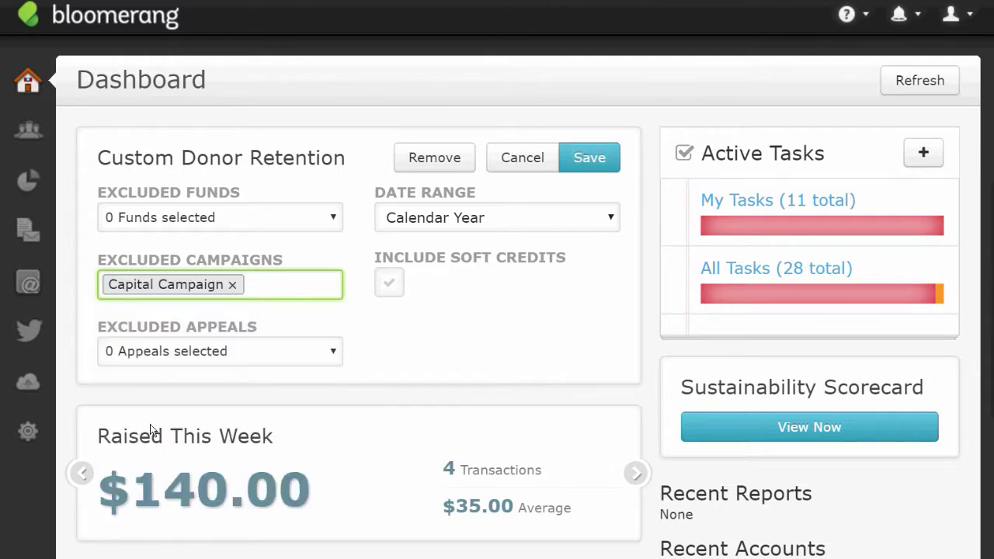
{"action": "left_click", "coordinate": [596, 159]}
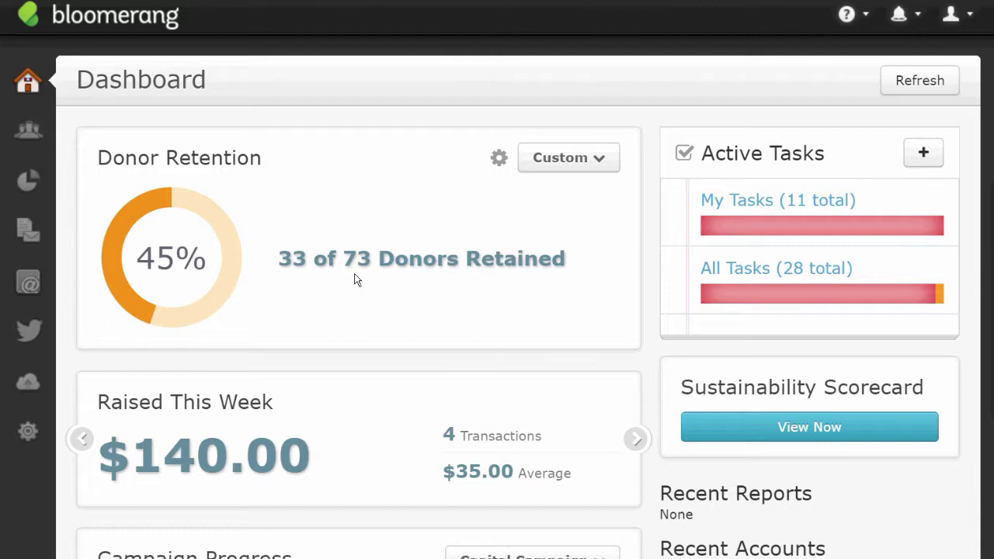
Step: Include soft credits in the custom donor retention calculation and save the setting
{"action": "left_click", "coordinate": [565, 159]}
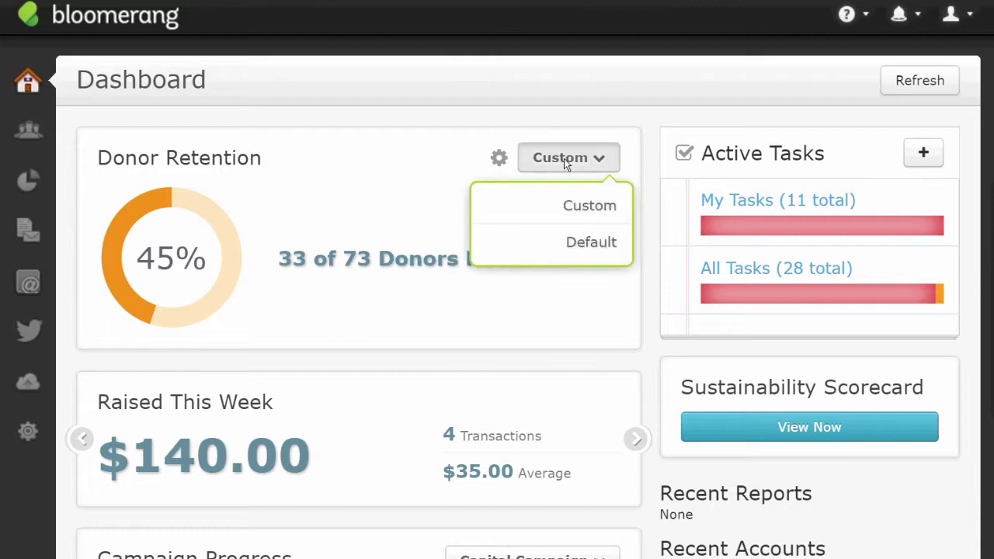
{"action": "left_click", "coordinate": [499, 157]}
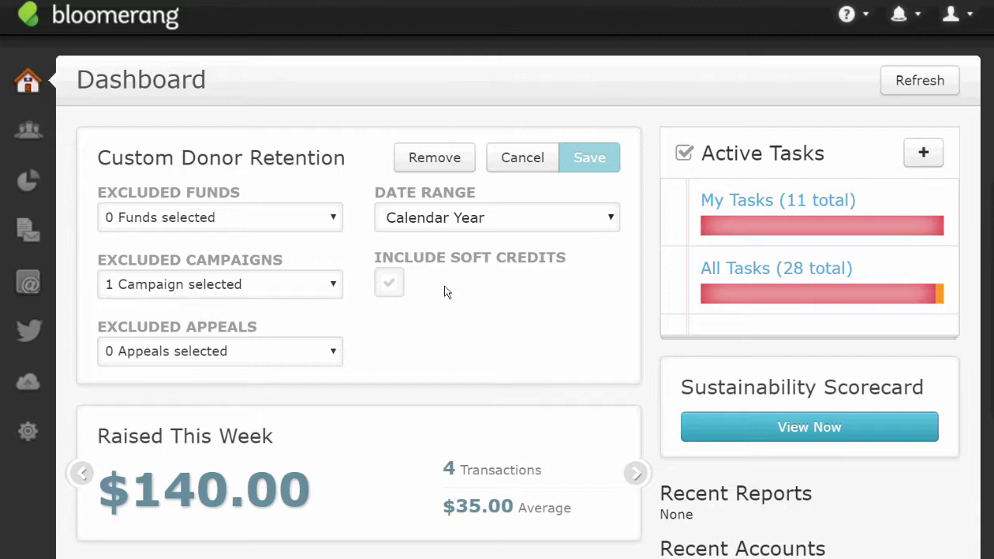
{"action": "left_click", "coordinate": [387, 288]}
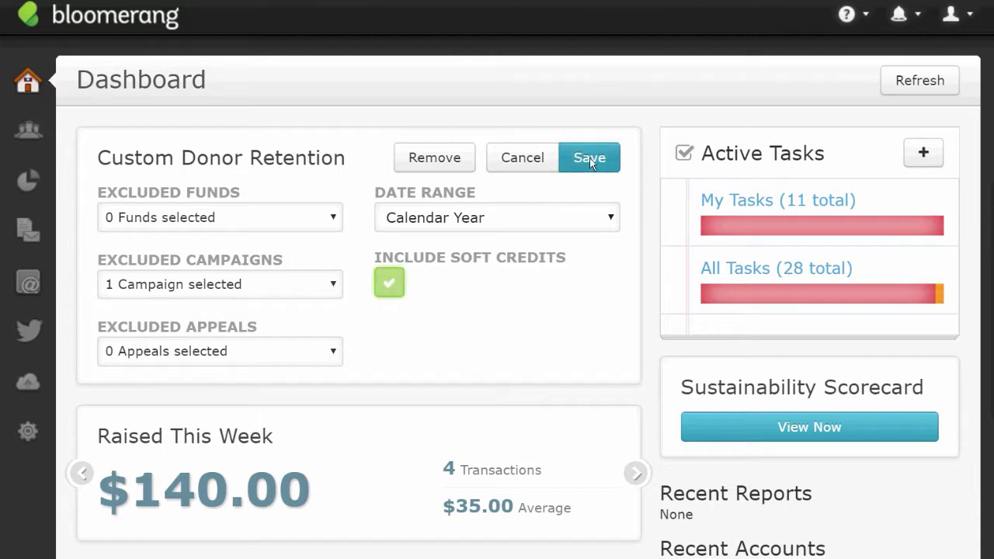
{"action": "left_click", "coordinate": [589, 158]}
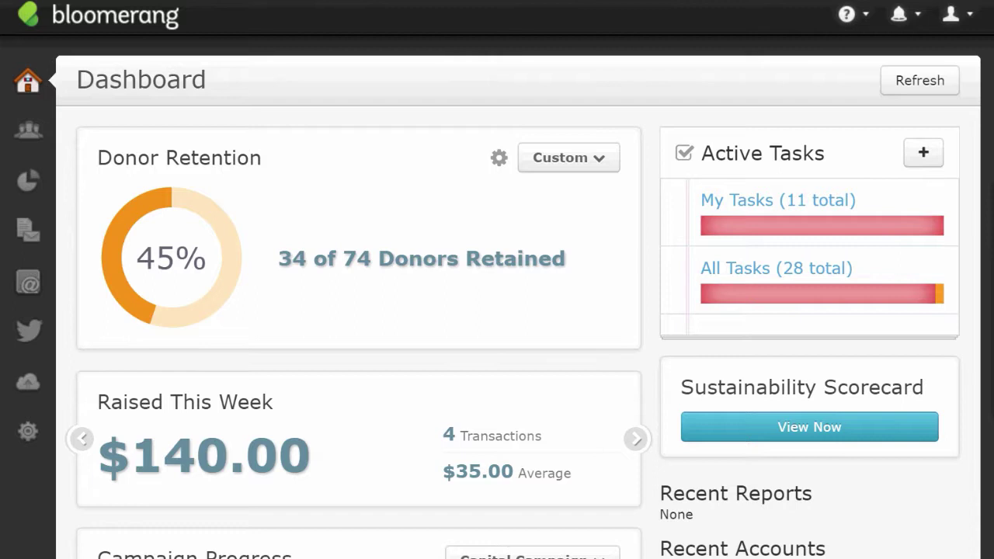
Step: View the Engagement Surveys response summary briefly and return to the dashboard
{"action": "left_click", "coordinate": [28, 284]}
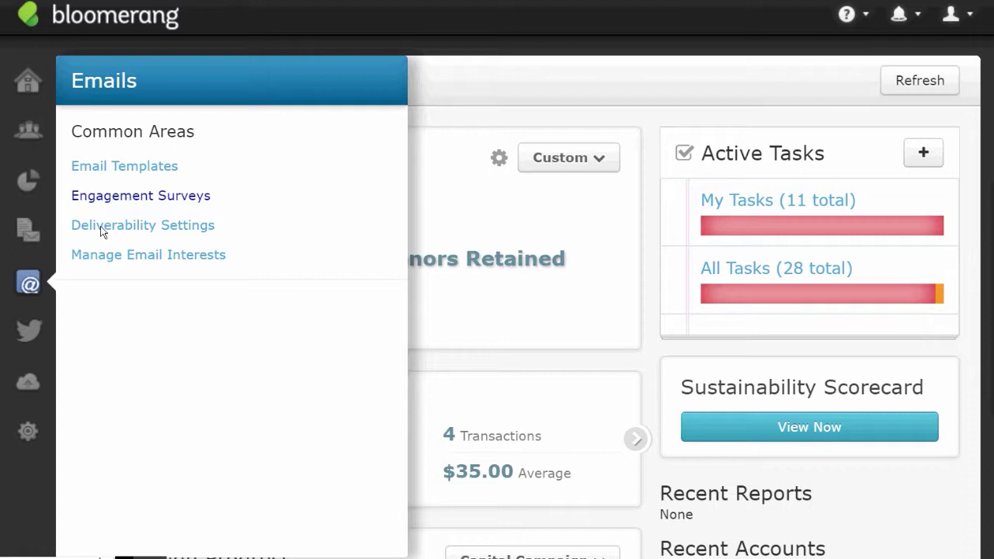
{"action": "left_click", "coordinate": [152, 199]}
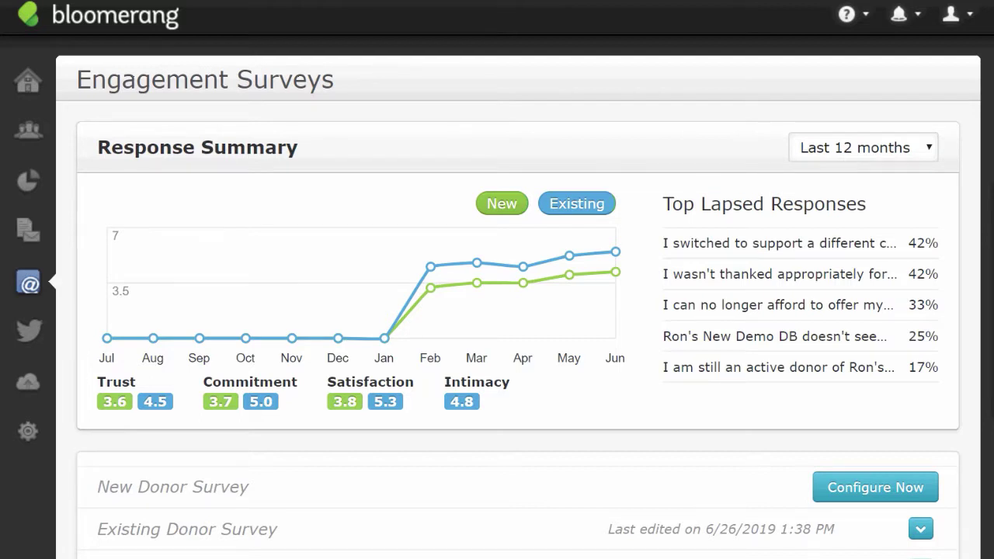
{"action": "left_click", "coordinate": [28, 80]}
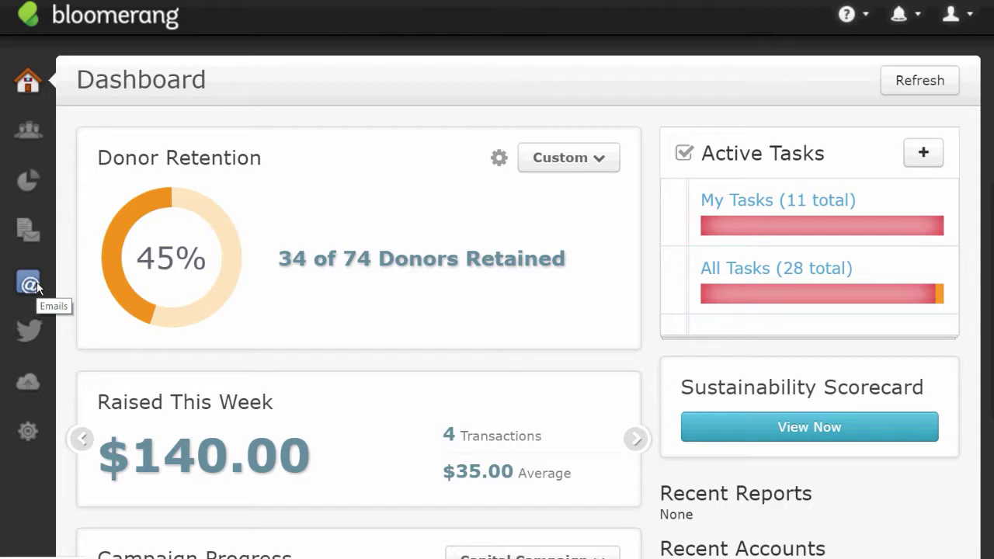
Step: Reopen Engagement Surveys, review the response summary and survey list, and start configuring the New Donor Survey
{"action": "left_click", "coordinate": [36, 286]}
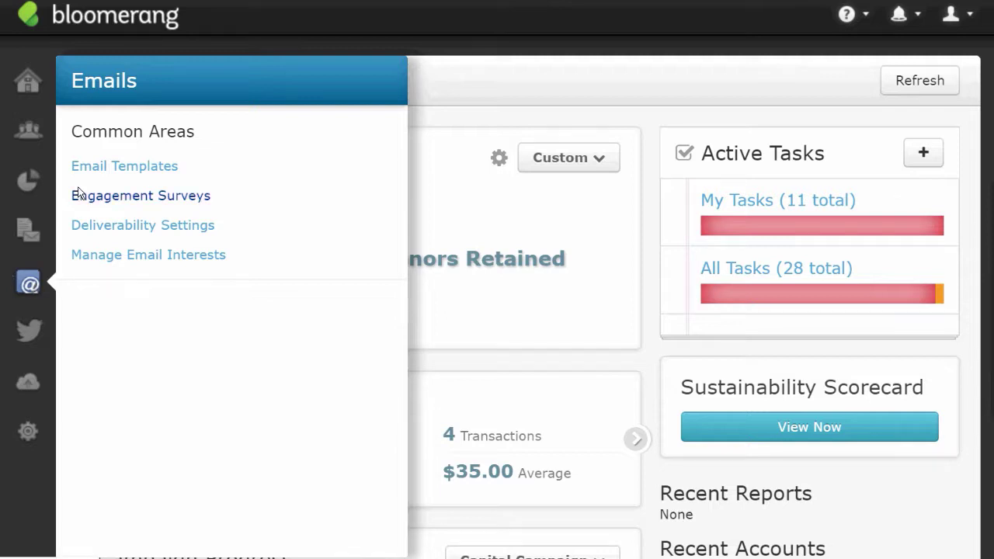
{"action": "left_click", "coordinate": [141, 195]}
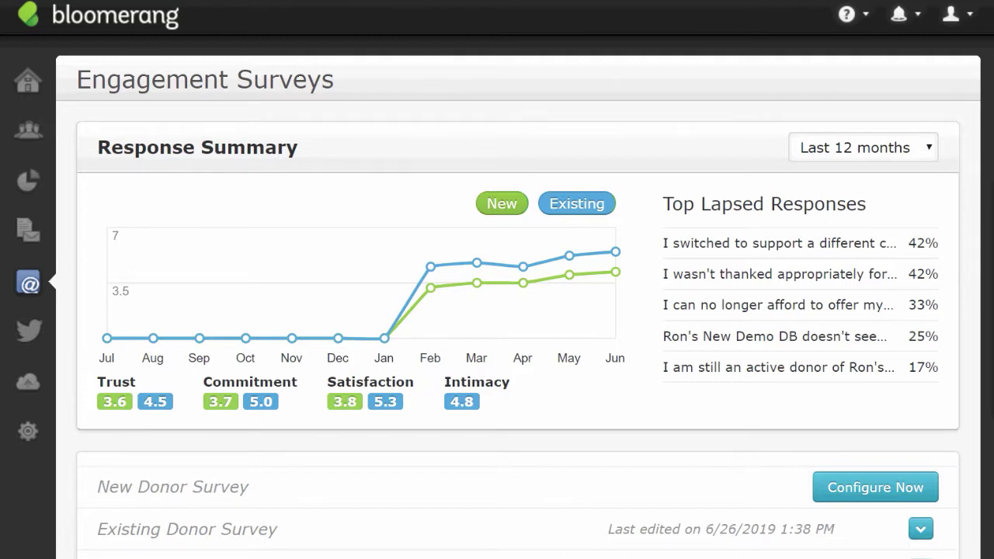
{"action": "scroll", "coordinate": [519, 298], "scroll_direction": "down", "scroll_amount": 1}
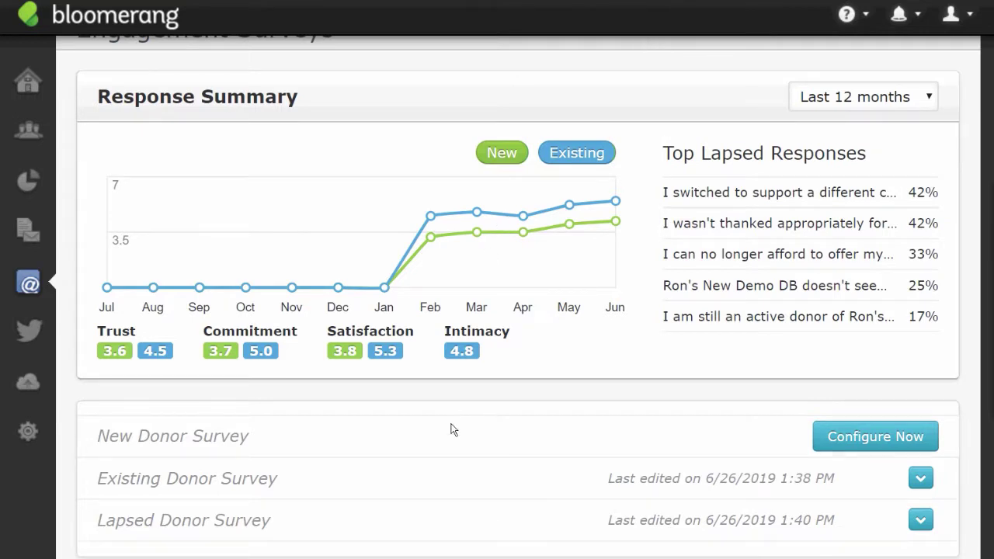
{"action": "mouse_move", "coordinate": [463, 257]}
{"action": "left_click", "coordinate": [875, 437]}
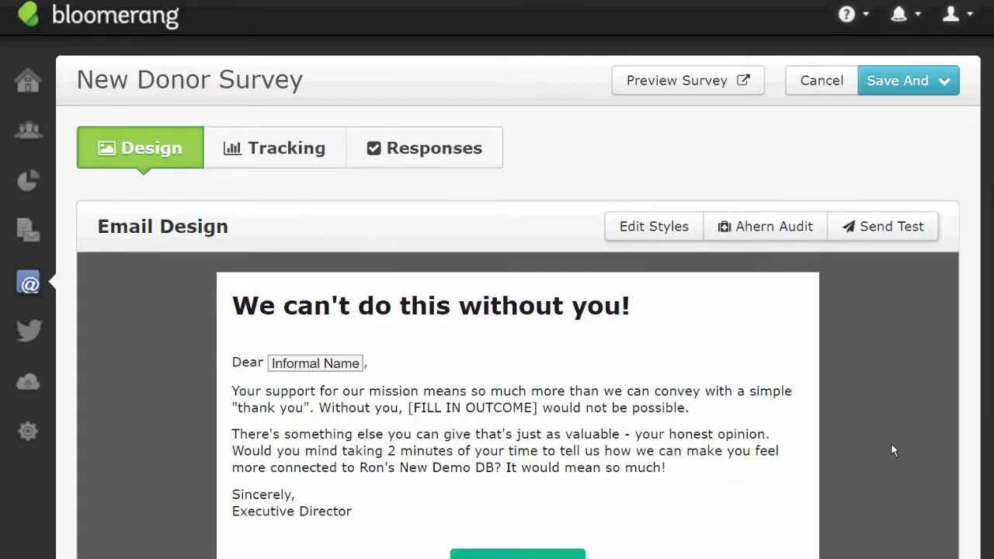
{"action": "scroll", "coordinate": [576, 212], "scroll_direction": "down", "scroll_amount": 1}
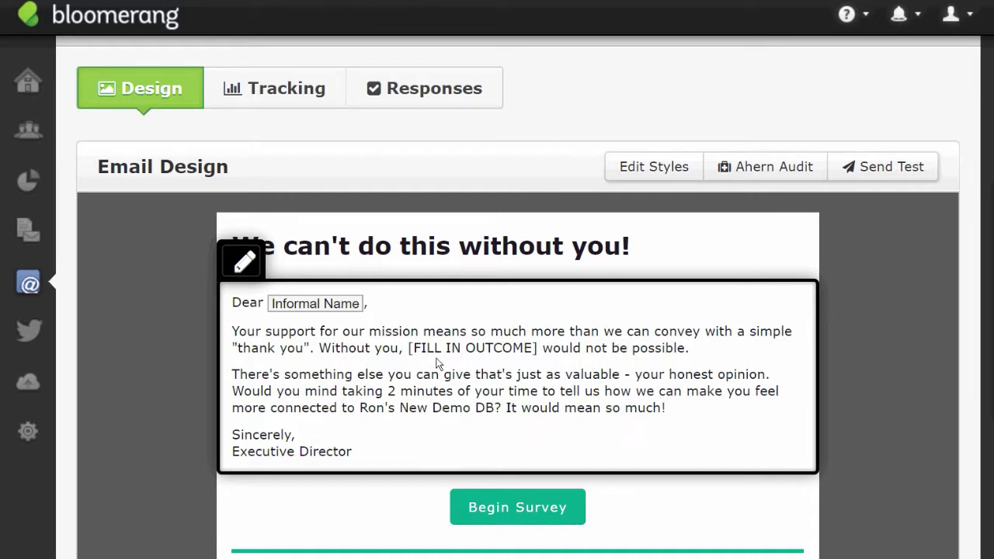
{"action": "left_click", "coordinate": [542, 356]}
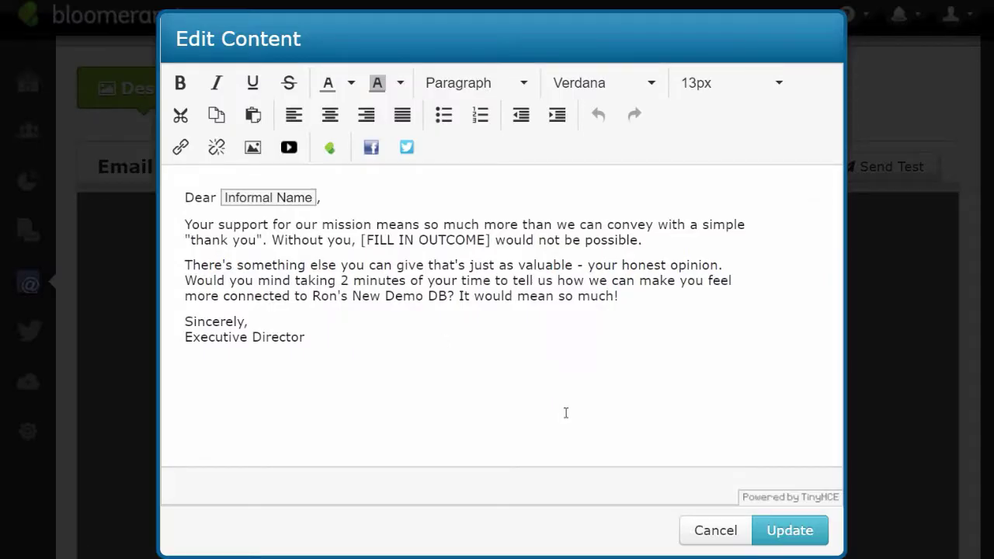
{"action": "left_click", "coordinate": [706, 533]}
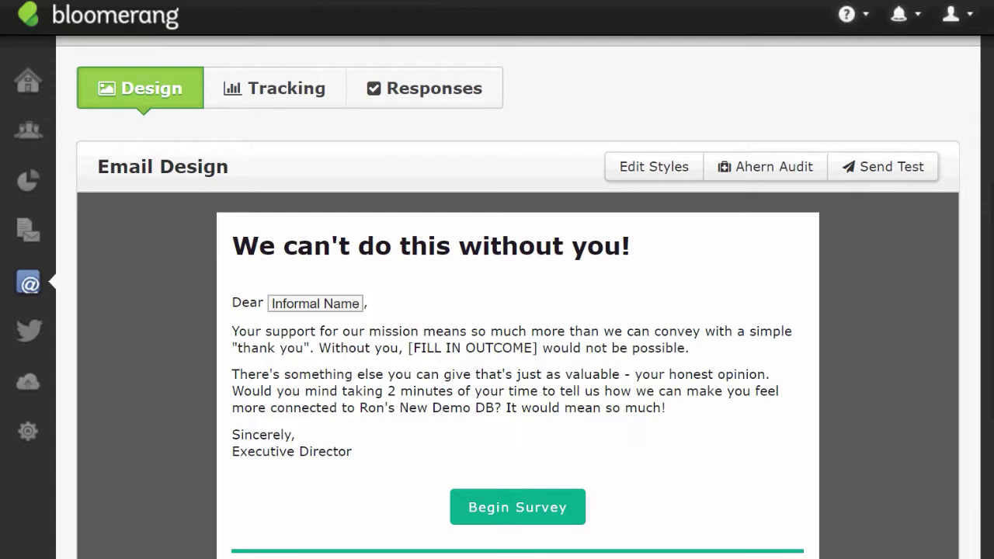
{"action": "scroll", "coordinate": [655, 235], "scroll_direction": "up", "scroll_amount": 1}
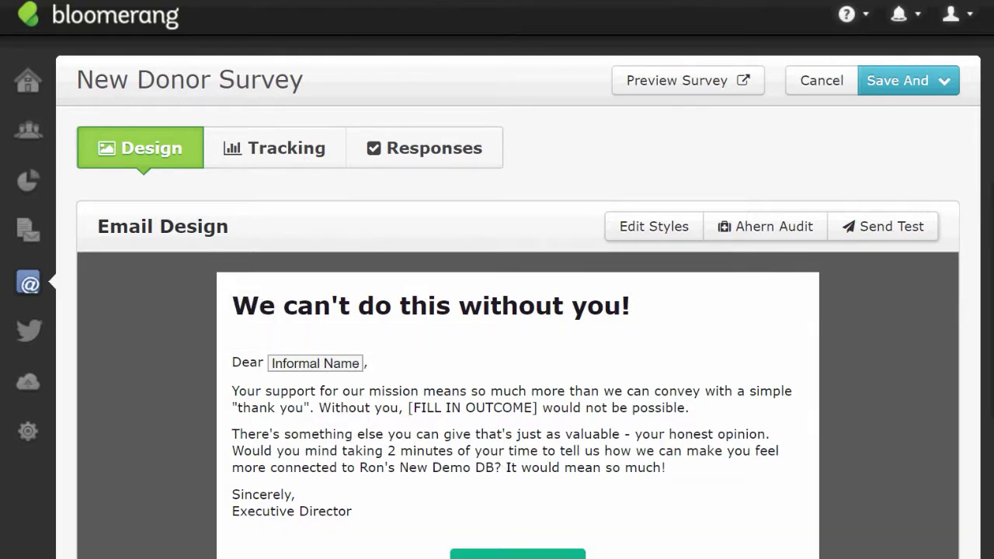
{"action": "scroll", "coordinate": [518, 310], "scroll_direction": "down", "scroll_amount": 1}
{"action": "scroll", "coordinate": [518, 311], "scroll_direction": "up", "scroll_amount": 1}
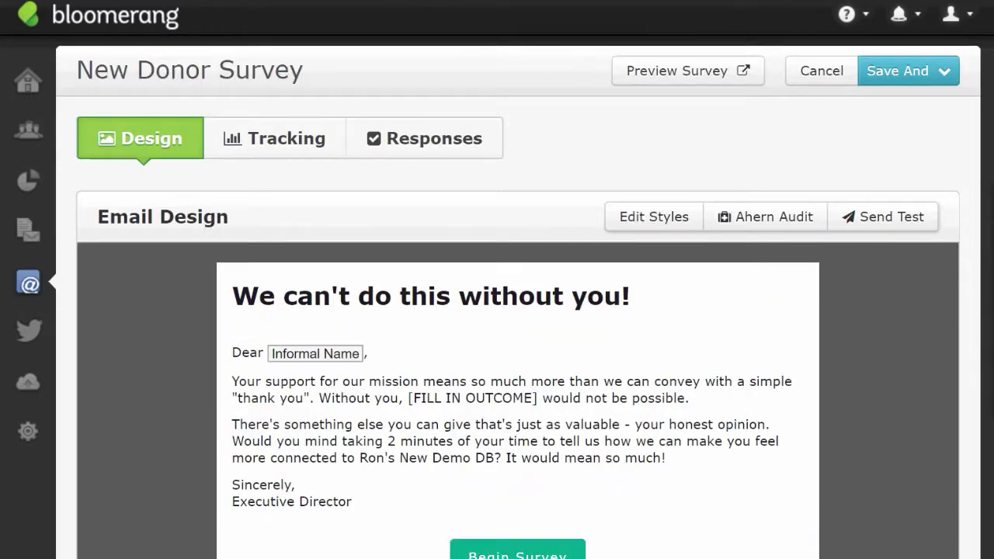
Step: Preview the New Donor Survey and examine the wording and rating scale of questions 1 to 7, including the organization name in question 1
{"action": "scroll", "coordinate": [518, 311], "scroll_direction": "down", "scroll_amount": 1}
{"action": "scroll", "coordinate": [518, 311], "scroll_direction": "down", "scroll_amount": 1}
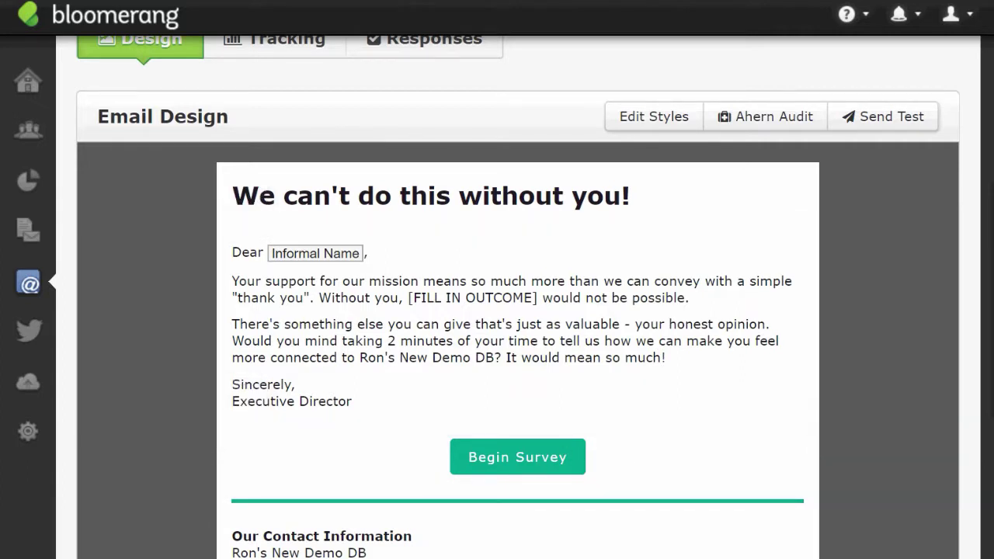
{"action": "scroll", "coordinate": [667, 107], "scroll_direction": "up", "scroll_amount": 2}
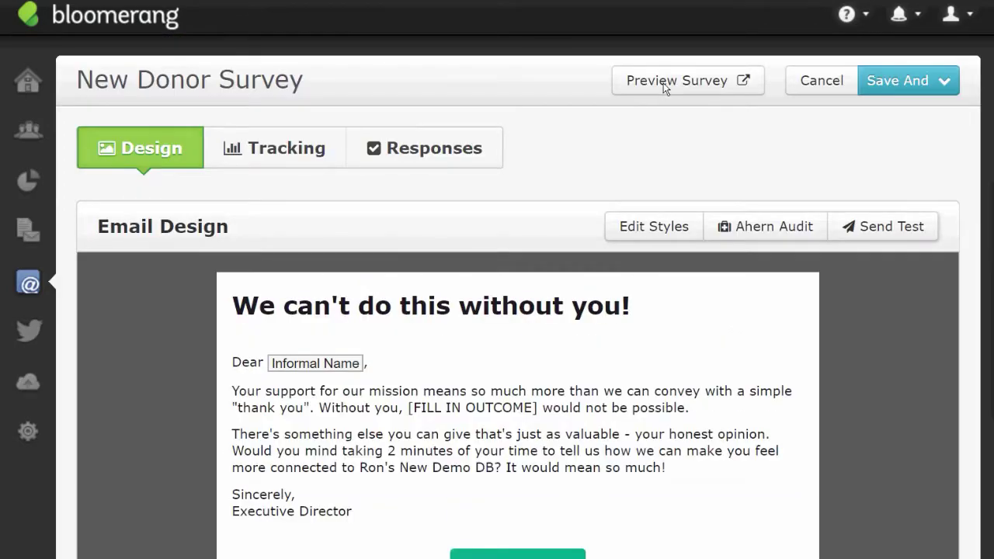
{"action": "left_click", "coordinate": [663, 81]}
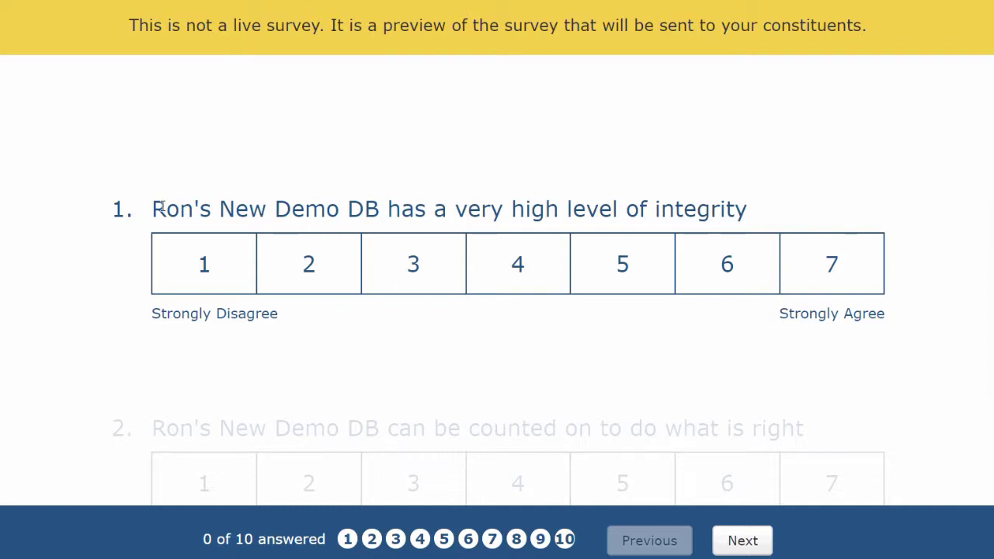
{"action": "left_click_drag", "start_coordinate": [153, 208], "coordinate": [376, 220]}
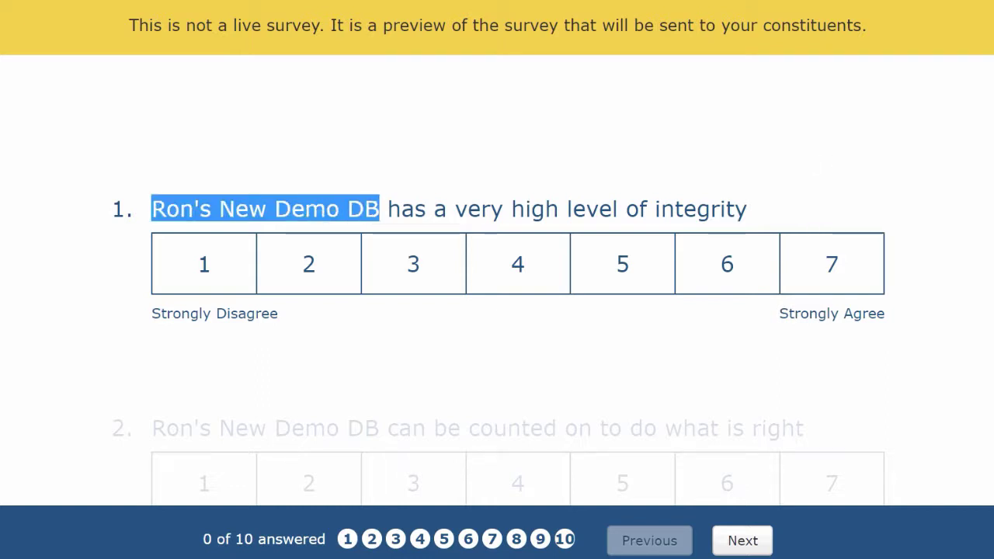
{"action": "scroll", "coordinate": [518, 280], "scroll_direction": "down", "scroll_amount": 3}
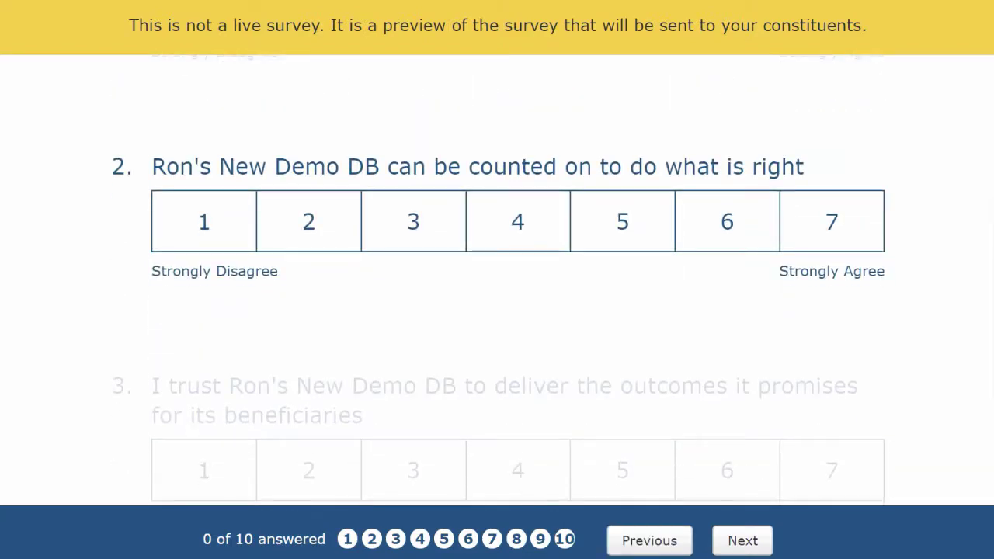
{"action": "scroll", "coordinate": [518, 279], "scroll_direction": "down", "scroll_amount": 2}
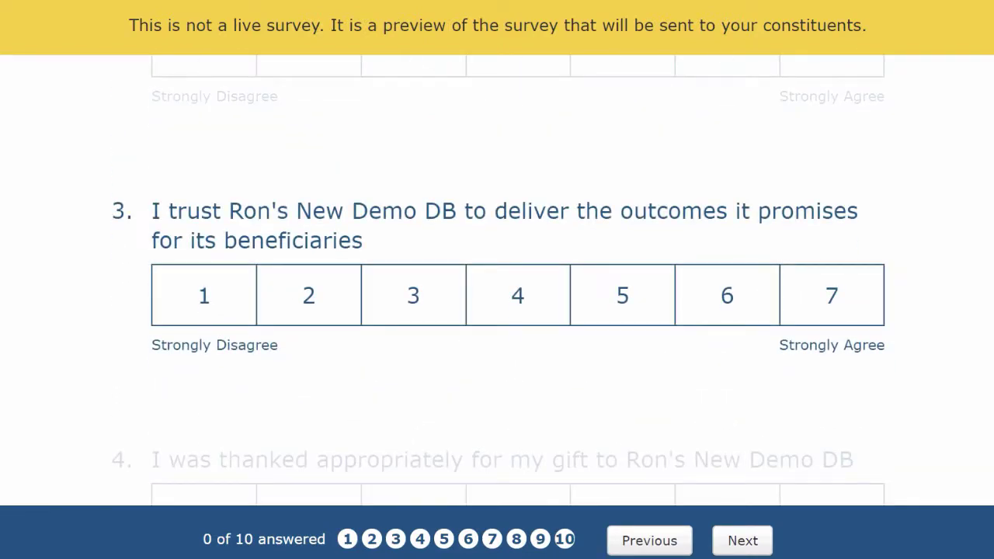
{"action": "scroll", "coordinate": [518, 280], "scroll_direction": "down", "scroll_amount": 1}
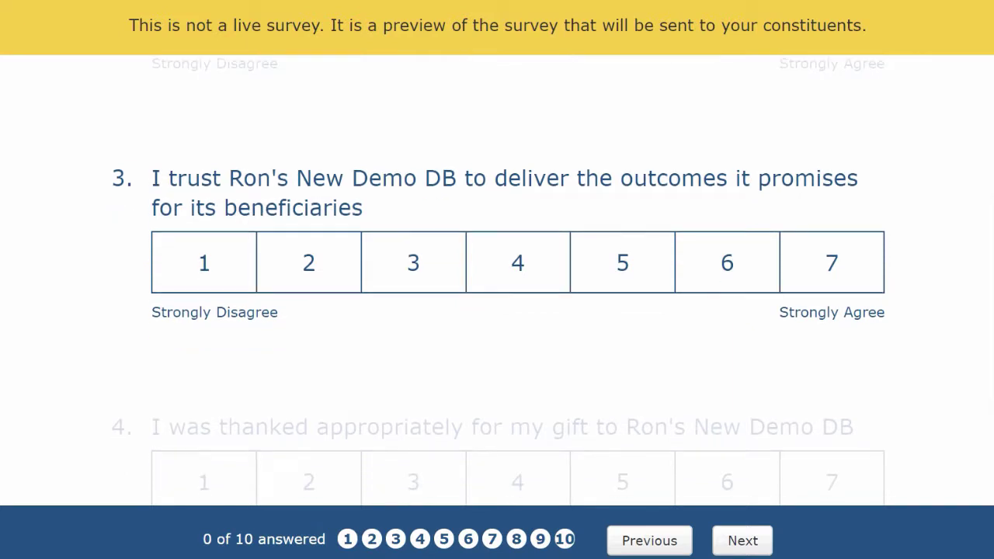
{"action": "scroll", "coordinate": [518, 280], "scroll_direction": "down", "scroll_amount": 3}
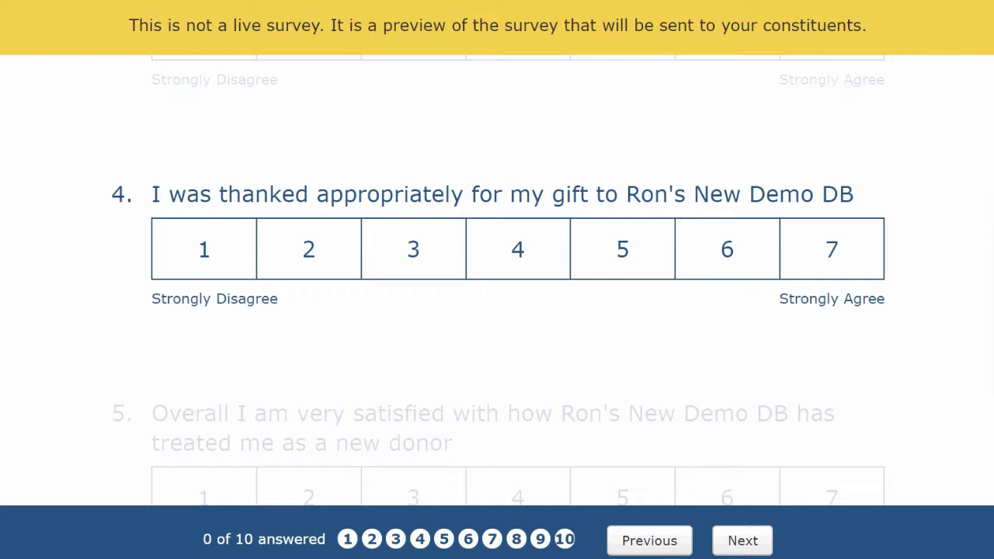
{"action": "scroll", "coordinate": [518, 280], "scroll_direction": "down", "scroll_amount": 3}
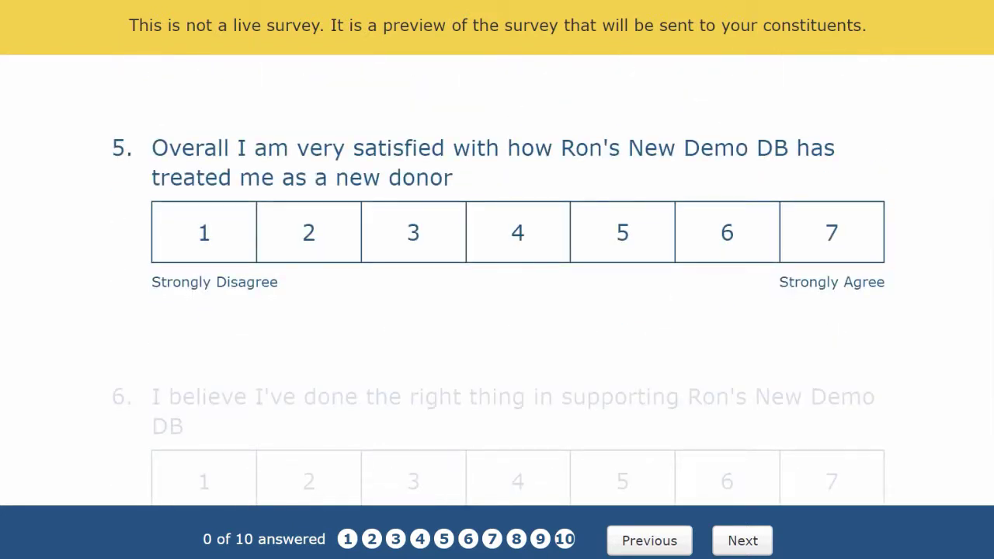
{"action": "scroll", "coordinate": [518, 279], "scroll_direction": "down", "scroll_amount": 3}
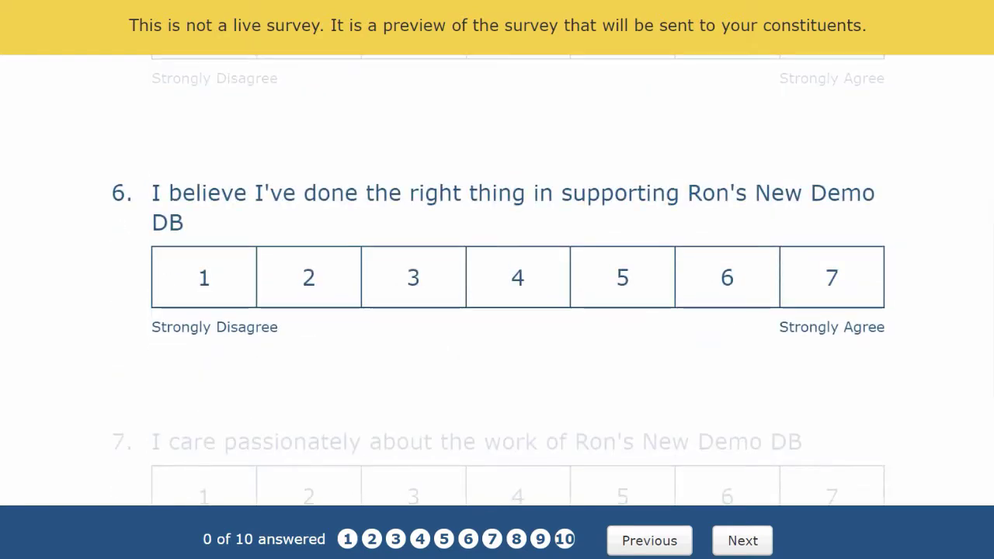
{"action": "scroll", "coordinate": [518, 279], "scroll_direction": "down", "scroll_amount": 3}
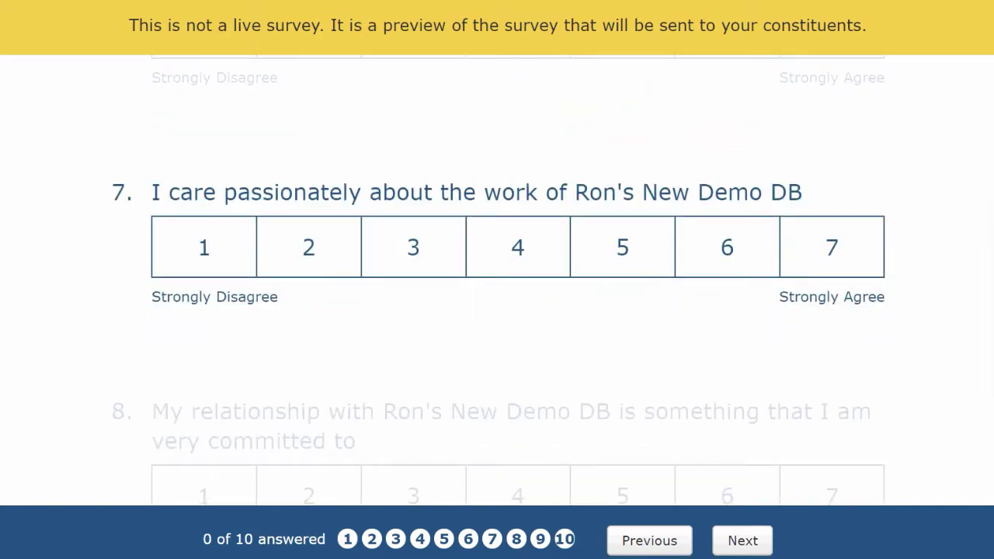
{"action": "scroll", "coordinate": [52, 426], "scroll_direction": "up", "scroll_amount": 17}
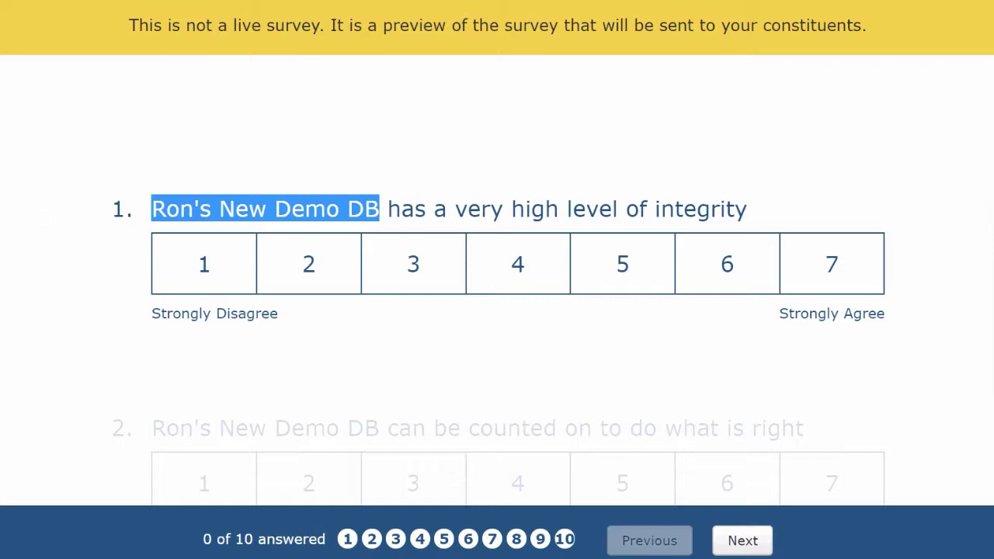
Step: Review the first six New Donor Survey questions again and return from the preview to the survey's email design
{"action": "left_click", "coordinate": [11, 263]}
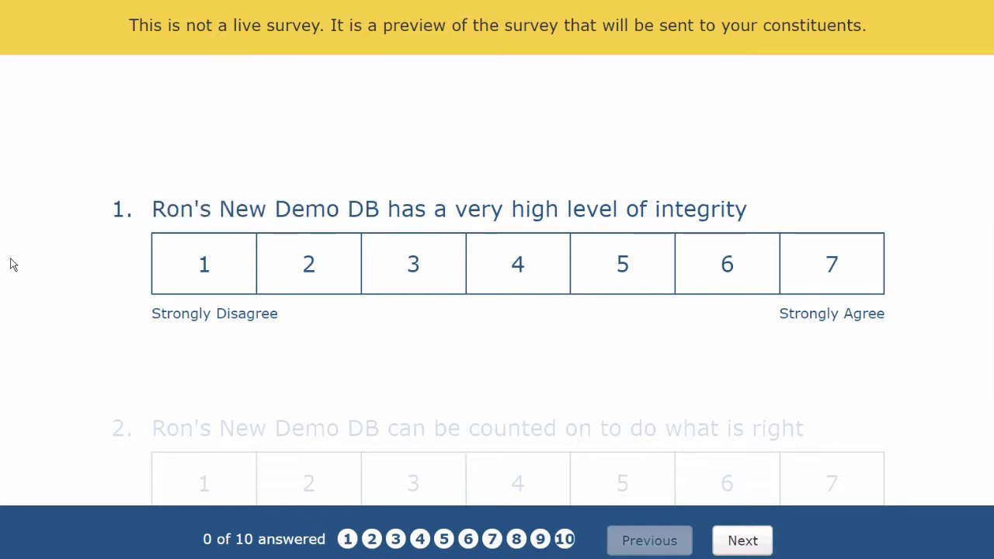
{"action": "scroll", "coordinate": [11, 264], "scroll_direction": "down", "scroll_amount": 2}
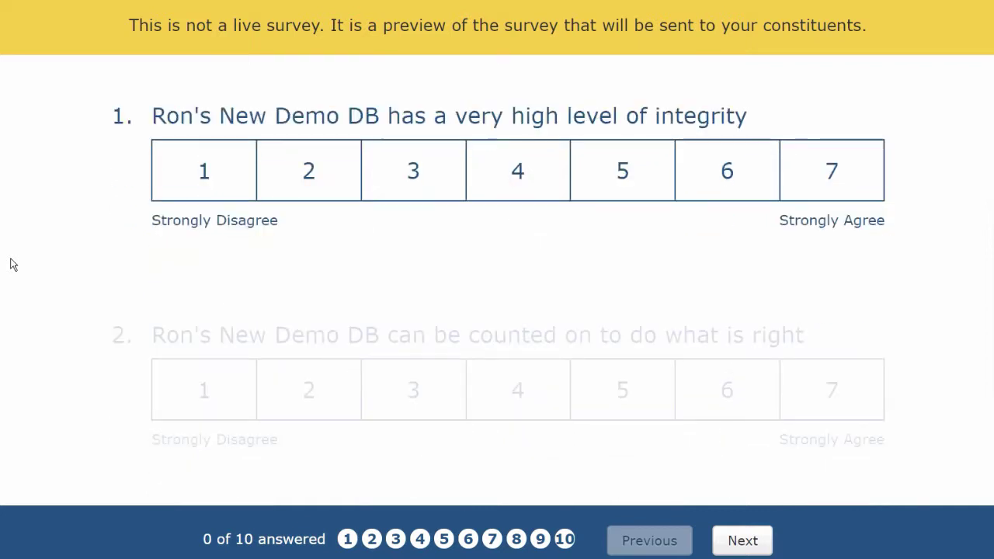
{"action": "scroll", "coordinate": [11, 264], "scroll_direction": "down", "scroll_amount": 3}
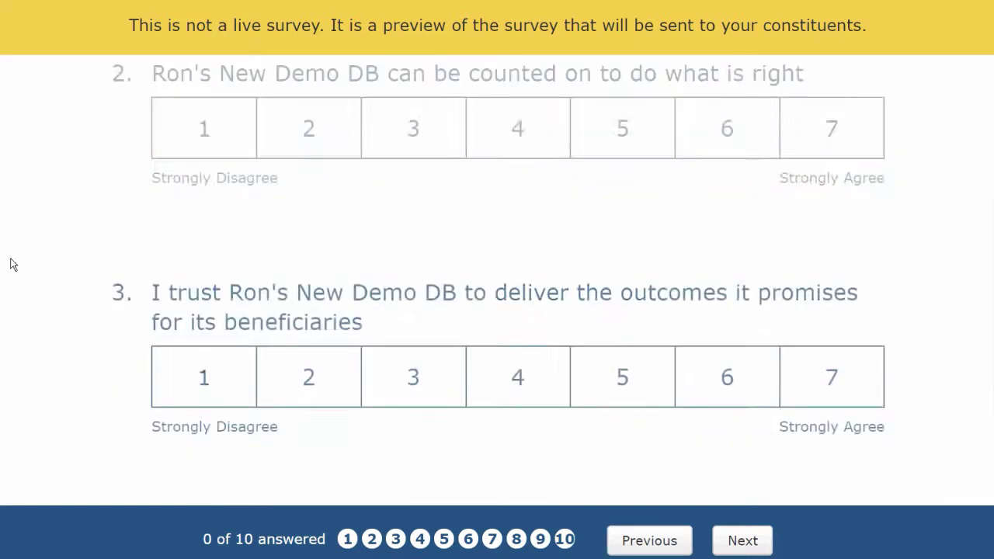
{"action": "scroll", "coordinate": [11, 264], "scroll_direction": "down", "scroll_amount": 2}
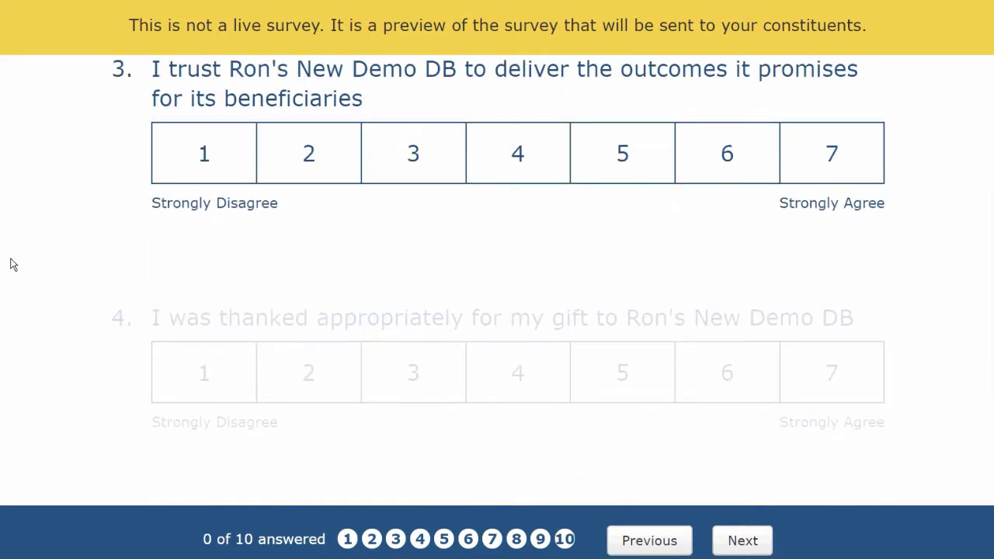
{"action": "scroll", "coordinate": [11, 264], "scroll_direction": "down", "scroll_amount": 2}
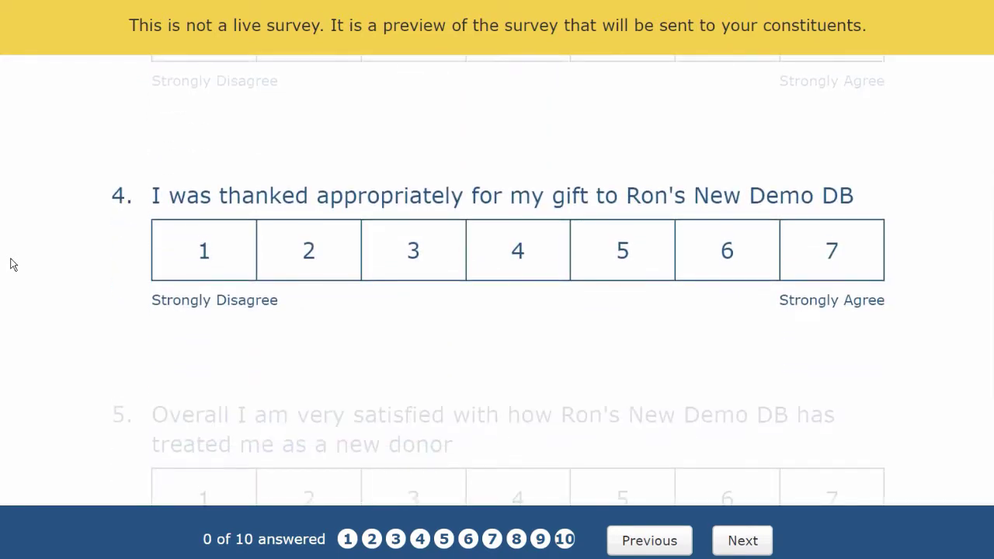
{"action": "scroll", "coordinate": [11, 264], "scroll_direction": "down", "scroll_amount": 3}
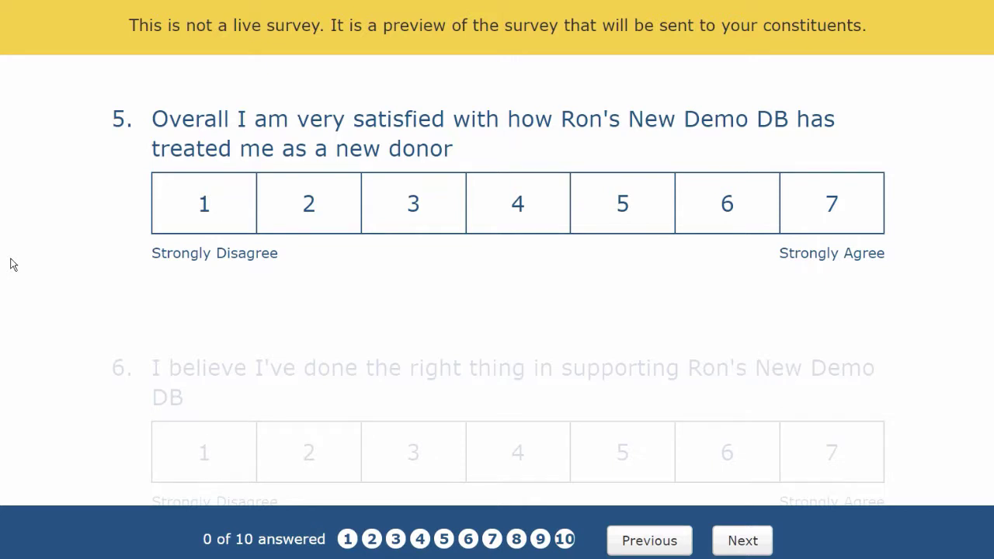
{"action": "scroll", "coordinate": [10, 264], "scroll_direction": "down", "scroll_amount": 1}
{"action": "scroll", "coordinate": [11, 264], "scroll_direction": "up", "scroll_amount": 3}
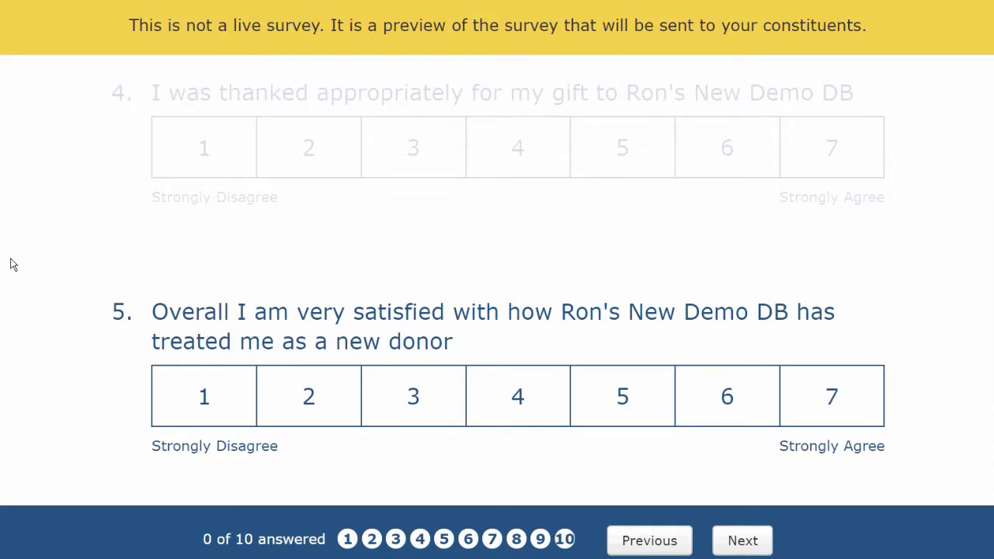
{"action": "scroll", "coordinate": [11, 264], "scroll_direction": "down", "scroll_amount": 1}
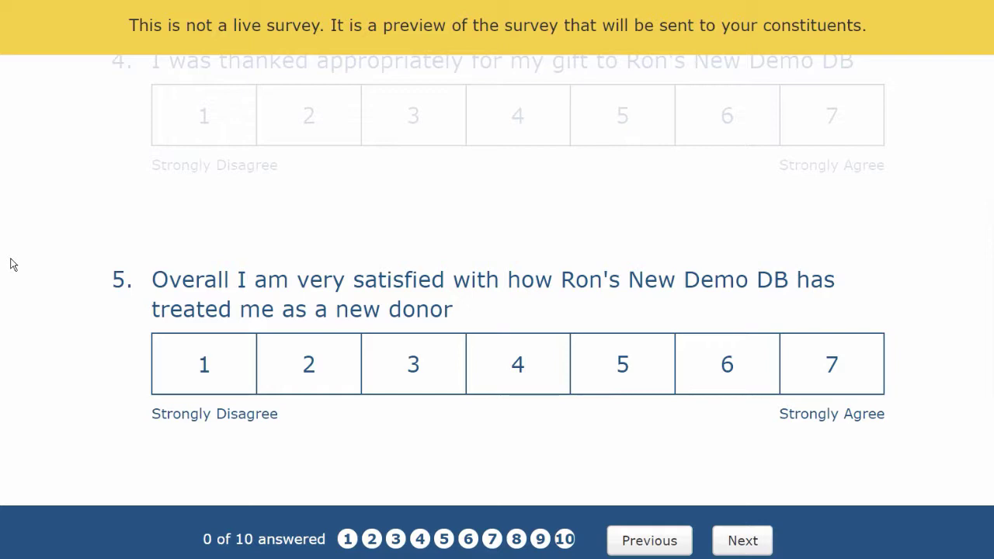
{"action": "scroll", "coordinate": [11, 264], "scroll_direction": "down", "scroll_amount": 3}
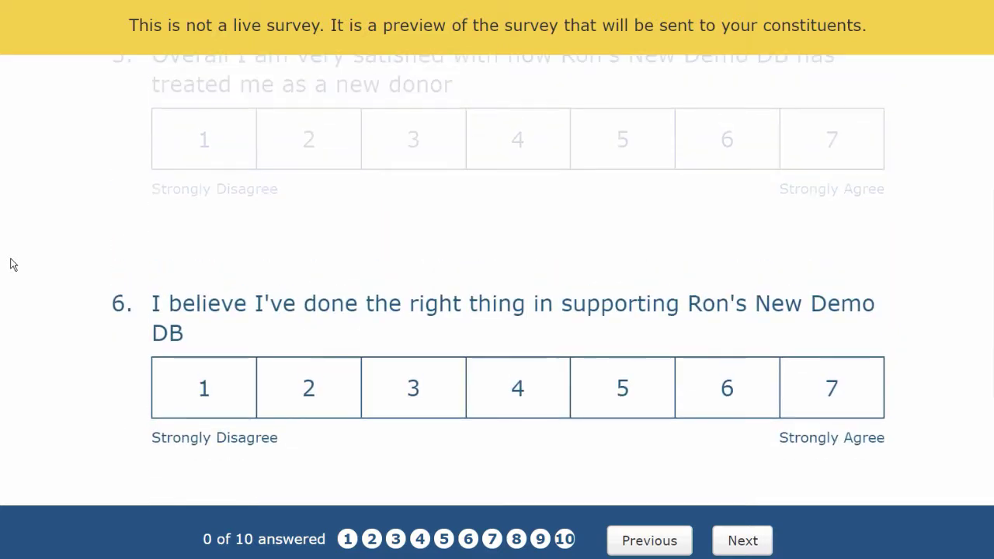
{"action": "scroll", "coordinate": [10, 264], "scroll_direction": "up", "scroll_amount": 10}
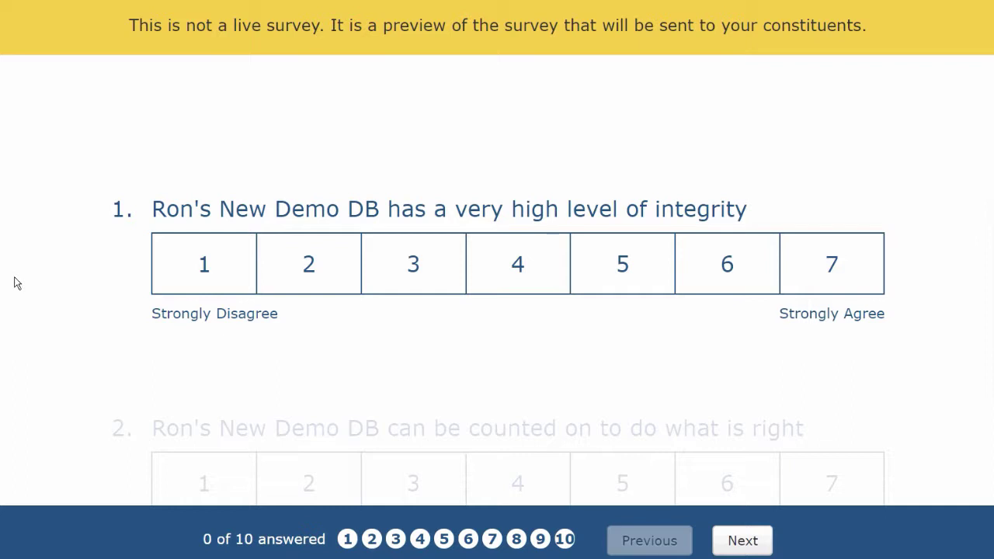
{"action": "scroll", "coordinate": [17, 284], "scroll_direction": "down", "scroll_amount": 3}
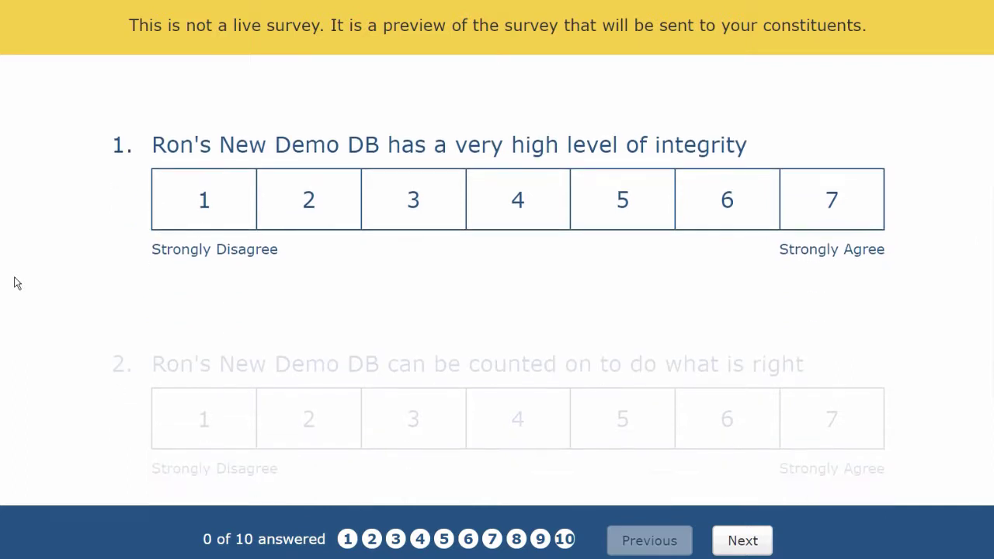
{"action": "scroll", "coordinate": [17, 284], "scroll_direction": "up", "scroll_amount": 1}
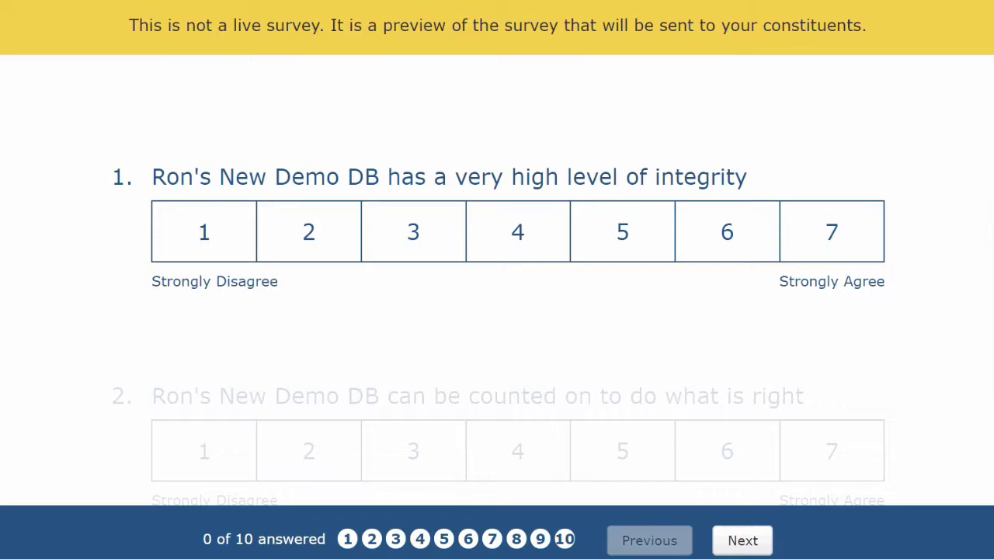
{"action": "left_click", "coordinate": [39, 1]}
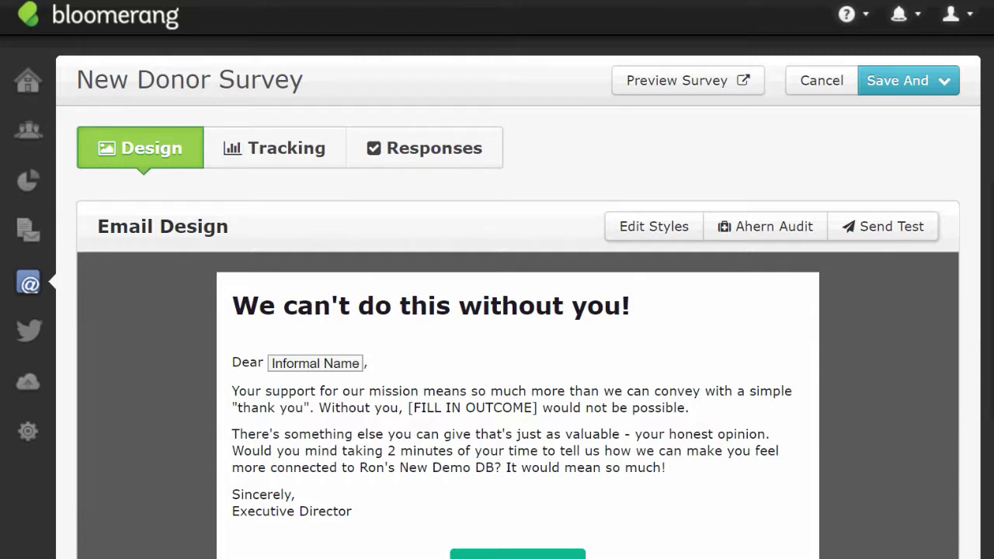
Step: Go back to Engagement Surveys and open the Existing Donor Survey for editing
{"action": "left_click", "coordinate": [26, 296]}
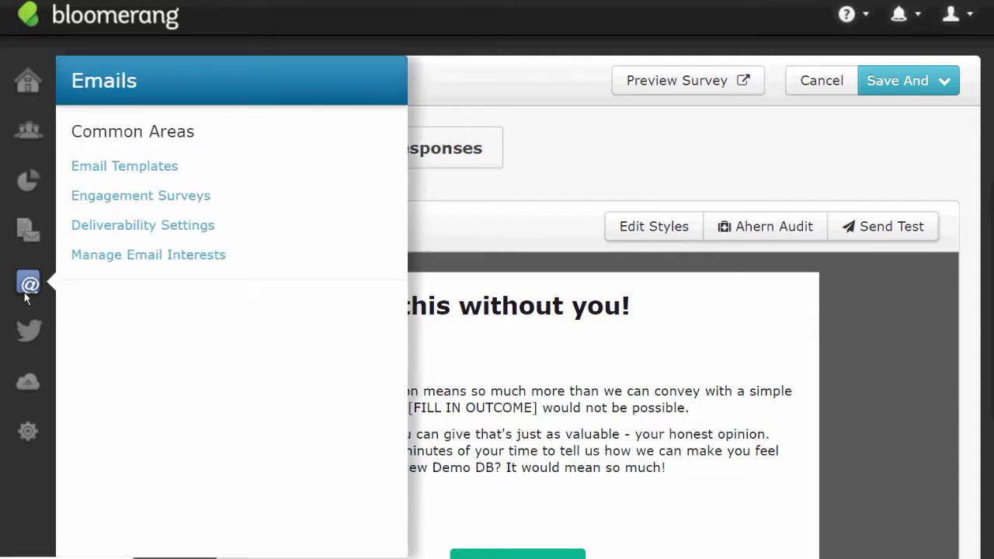
{"action": "left_click", "coordinate": [100, 198]}
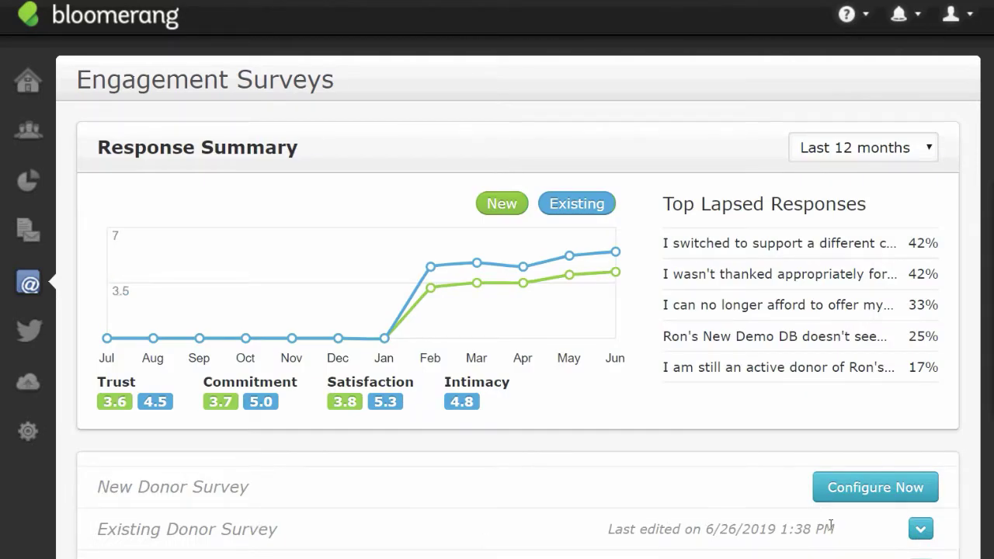
{"action": "left_click", "coordinate": [921, 529]}
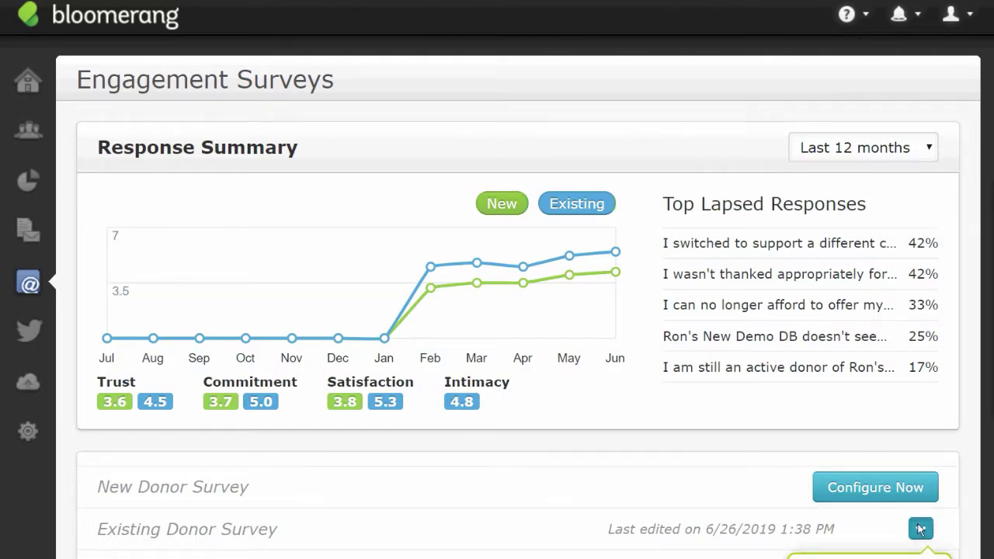
{"action": "scroll", "coordinate": [893, 520], "scroll_direction": "down", "scroll_amount": 2}
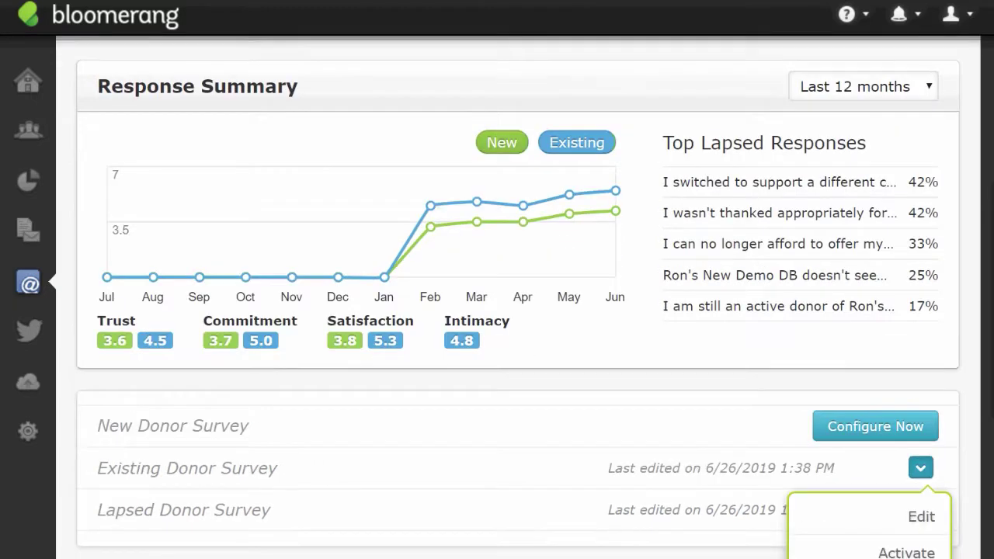
{"action": "left_click", "coordinate": [882, 521]}
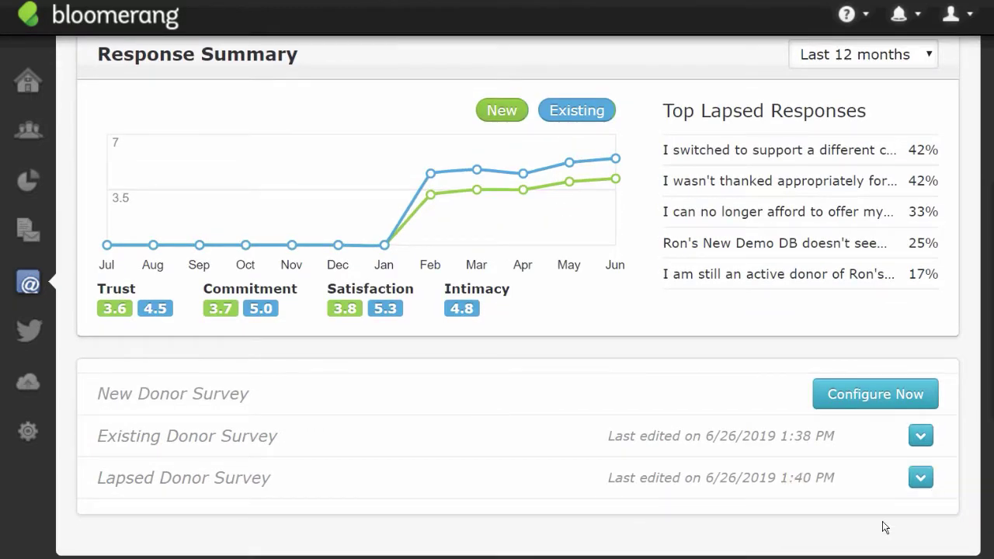
{"action": "left_click", "coordinate": [250, 439]}
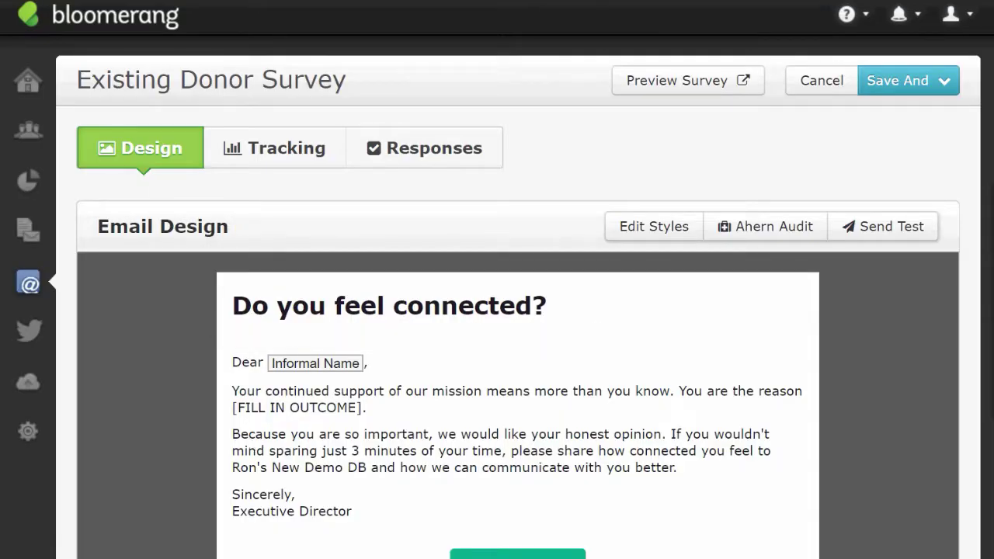
{"action": "scroll", "coordinate": [391, 171], "scroll_direction": "down", "scroll_amount": 1}
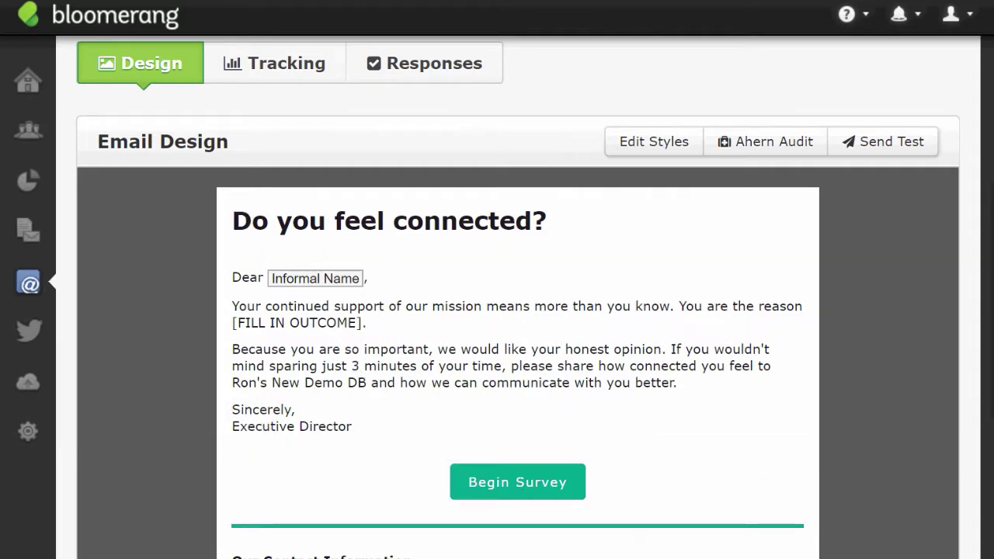
{"action": "scroll", "coordinate": [519, 311], "scroll_direction": "up", "scroll_amount": 1}
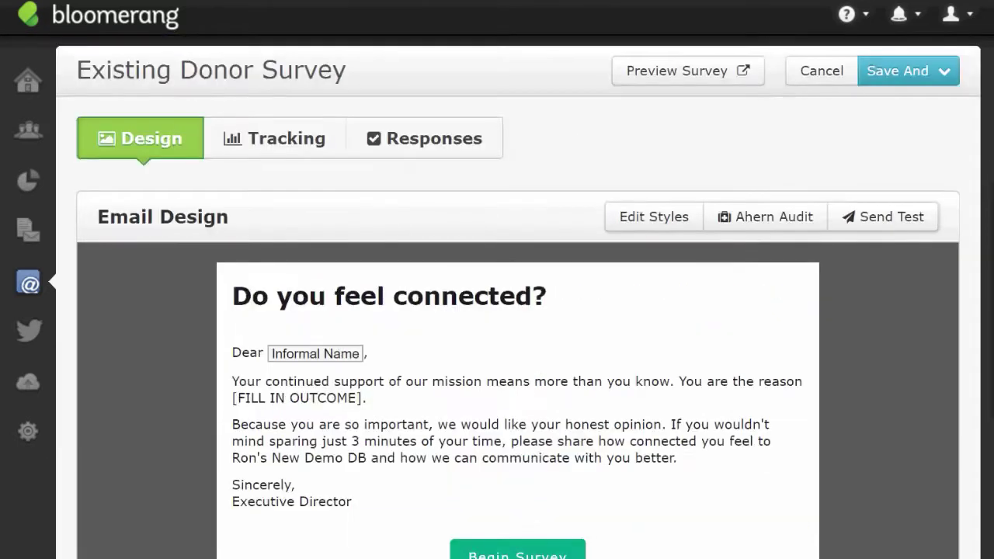
{"action": "left_click", "coordinate": [693, 71]}
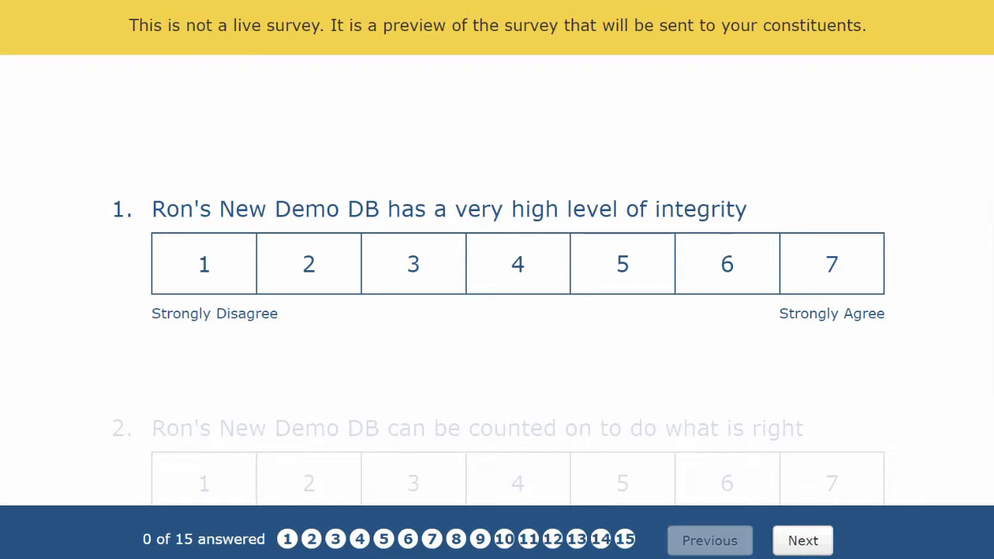
{"action": "scroll", "coordinate": [498, 279], "scroll_direction": "down", "scroll_amount": 6}
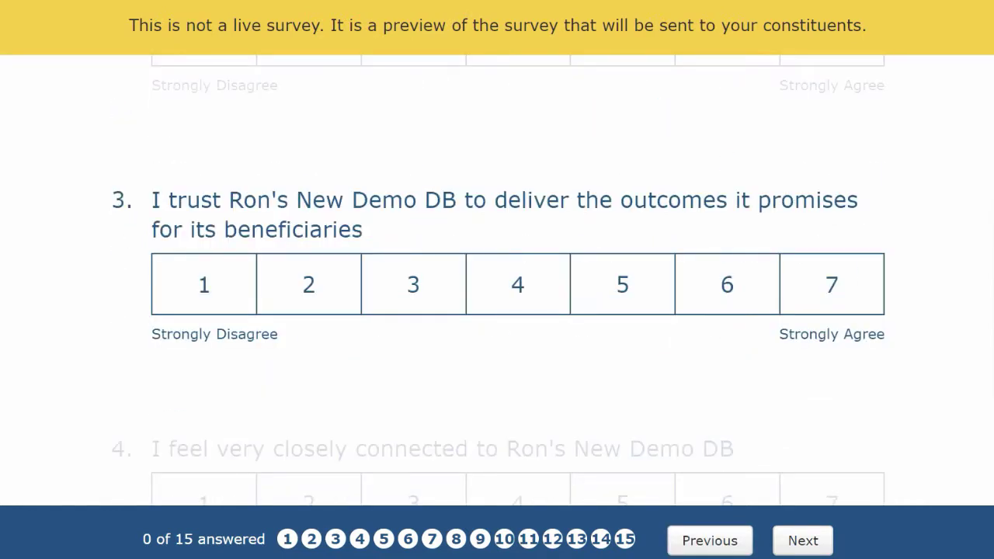
{"action": "scroll", "coordinate": [498, 280], "scroll_direction": "down", "scroll_amount": 6}
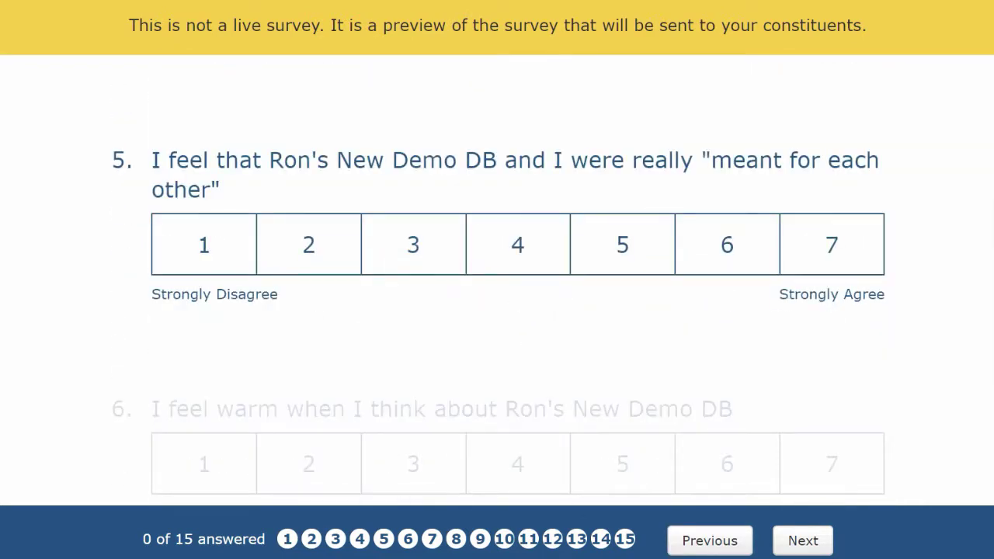
{"action": "scroll", "coordinate": [497, 279], "scroll_direction": "down", "scroll_amount": 3}
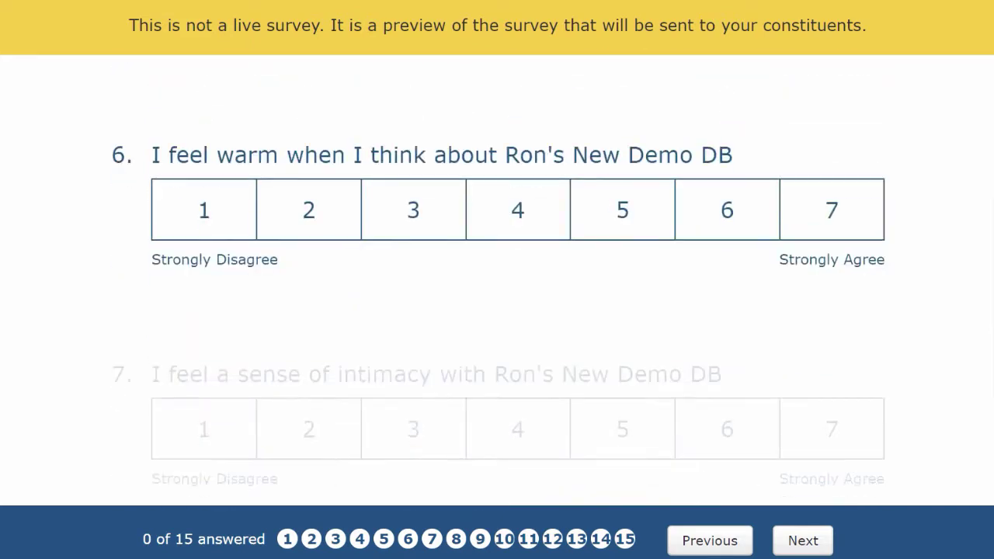
{"action": "scroll", "coordinate": [333, 313], "scroll_direction": "down", "scroll_amount": 3}
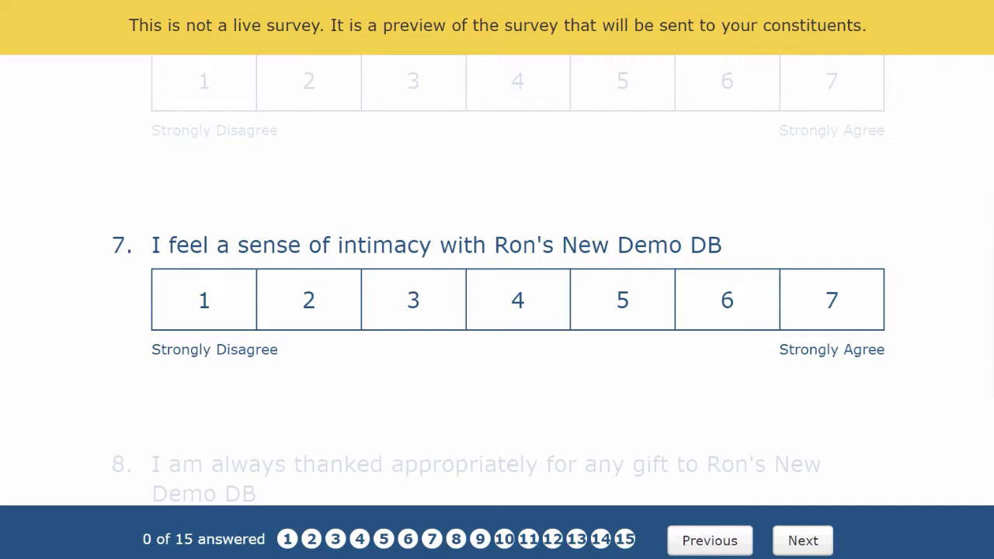
Step: Read the Existing Donor Survey questions from 8 onward, covering thanks, overall satisfaction, communications and fundraising style
{"action": "scroll", "coordinate": [497, 279], "scroll_direction": "down", "scroll_amount": 3}
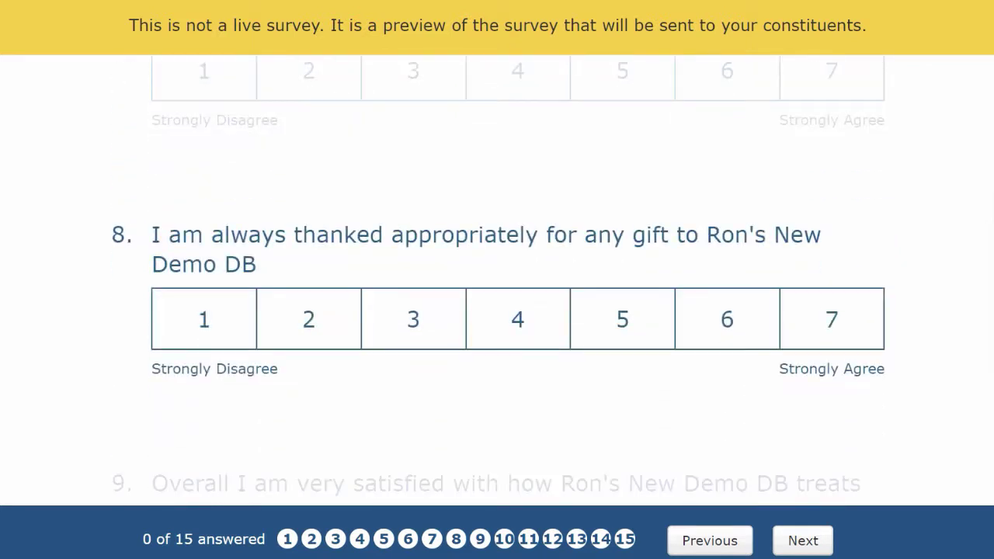
{"action": "scroll", "coordinate": [702, 344], "scroll_direction": "down", "scroll_amount": 3}
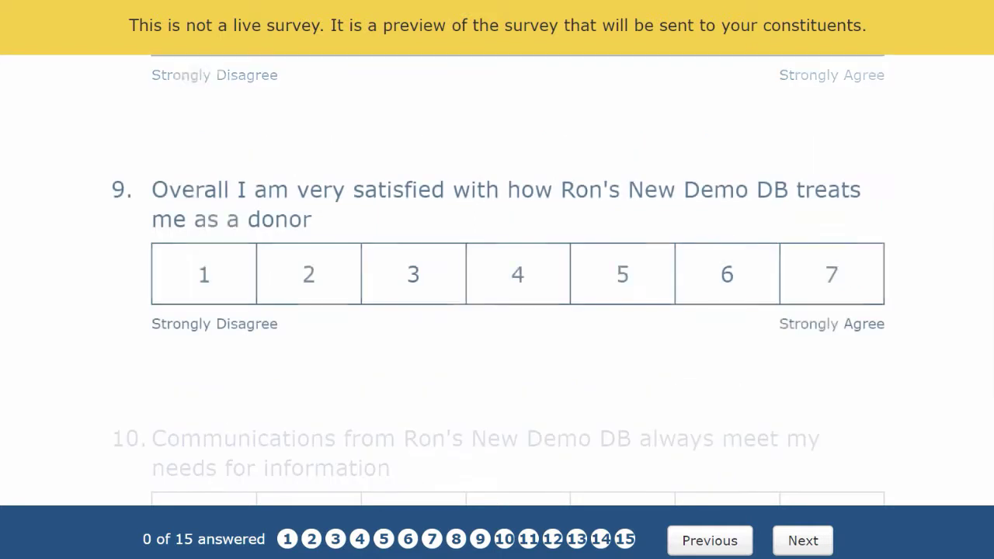
{"action": "scroll", "coordinate": [497, 279], "scroll_direction": "down", "scroll_amount": 3}
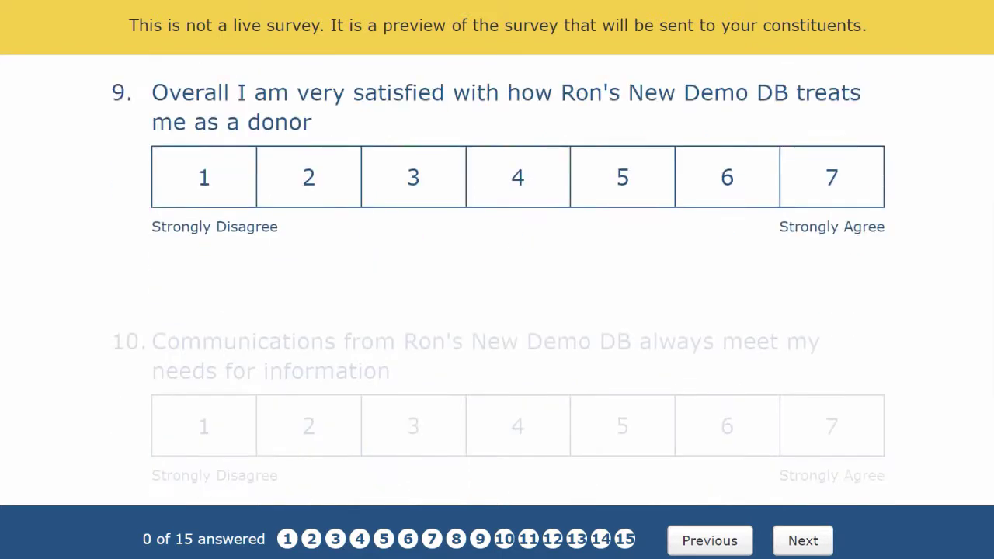
{"action": "scroll", "coordinate": [497, 279], "scroll_direction": "down", "scroll_amount": 3}
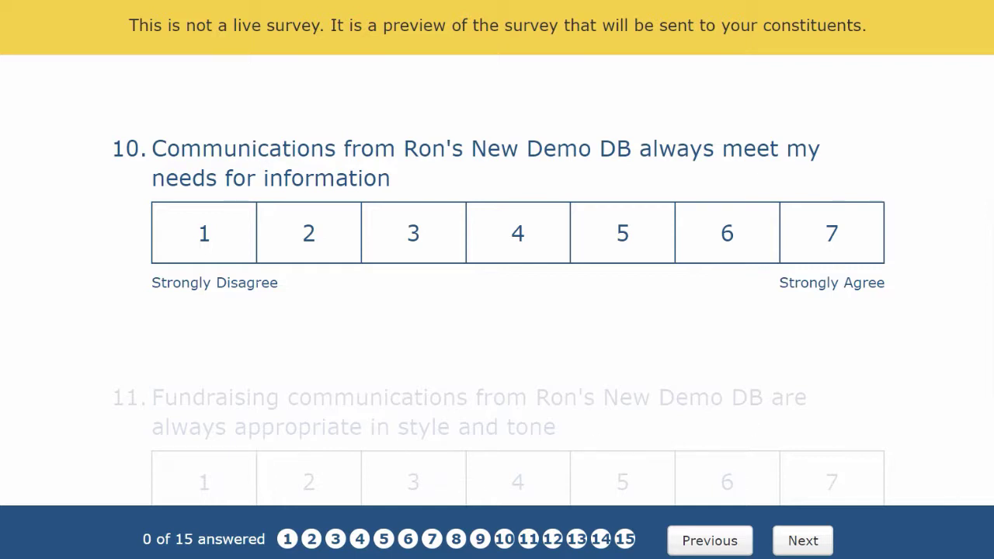
{"action": "scroll", "coordinate": [497, 280], "scroll_direction": "down", "scroll_amount": 4}
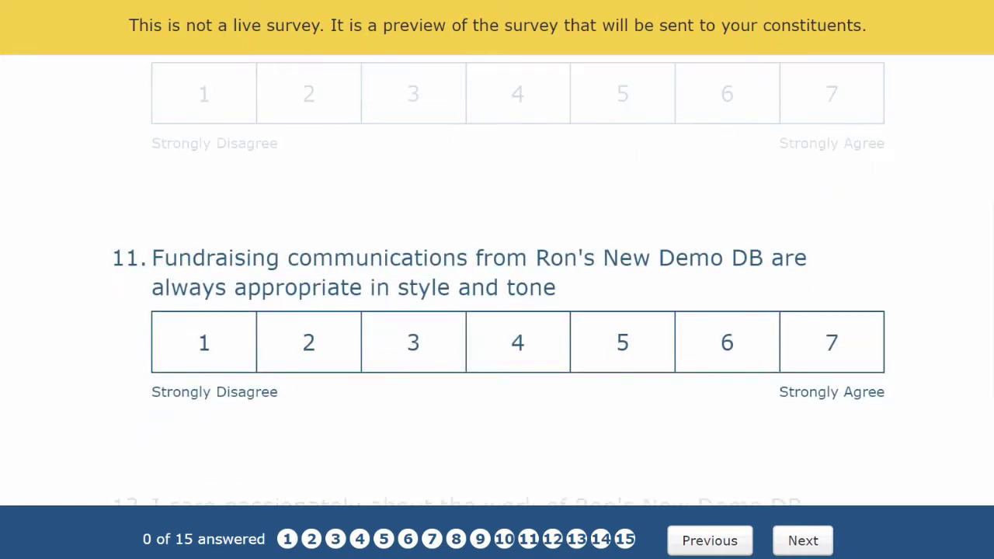
{"action": "scroll", "coordinate": [497, 280], "scroll_direction": "down", "scroll_amount": 2}
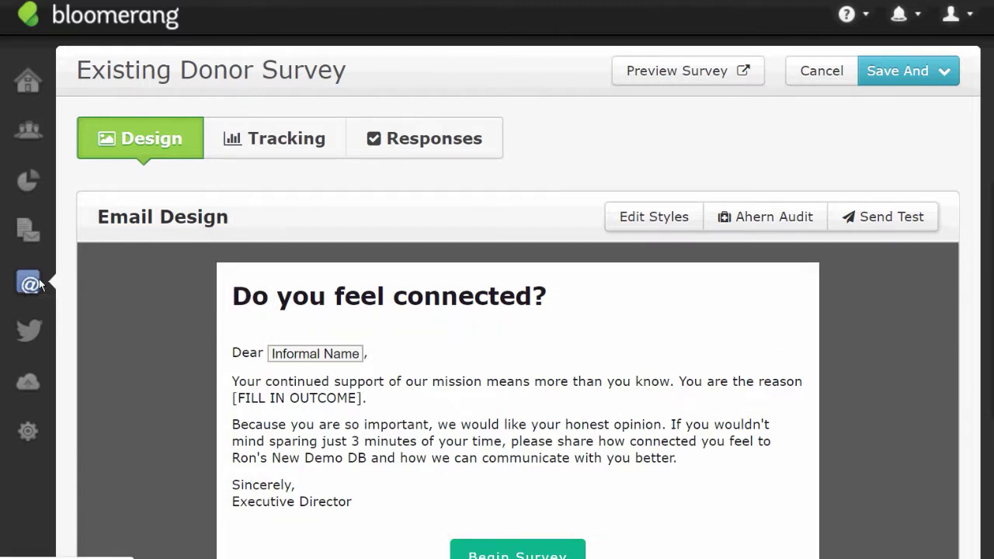
Step: Return to Engagement Surveys and activate the Lapsed Donor Survey
{"action": "left_click", "coordinate": [28, 288]}
{"action": "left_click", "coordinate": [136, 199]}
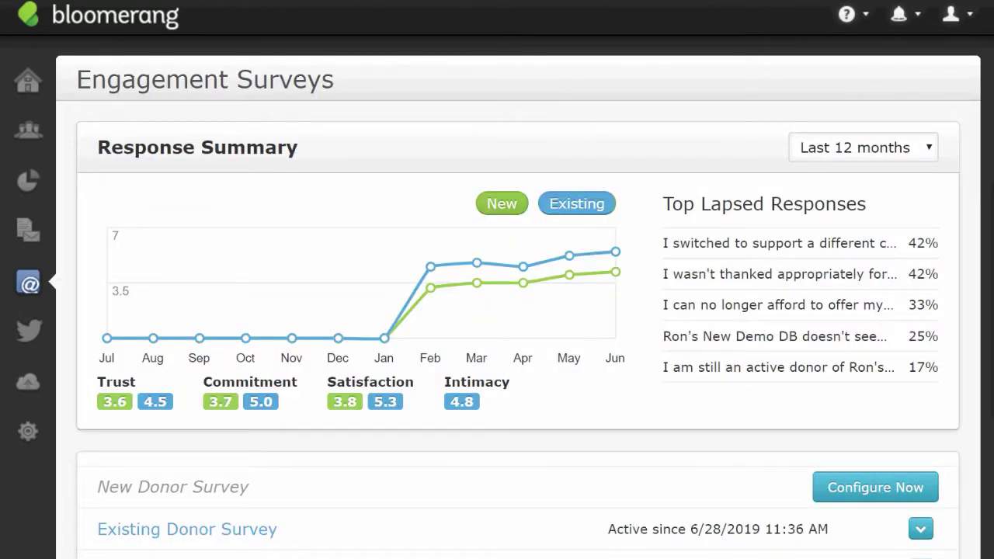
{"action": "scroll", "coordinate": [497, 311], "scroll_direction": "down", "scroll_amount": 2}
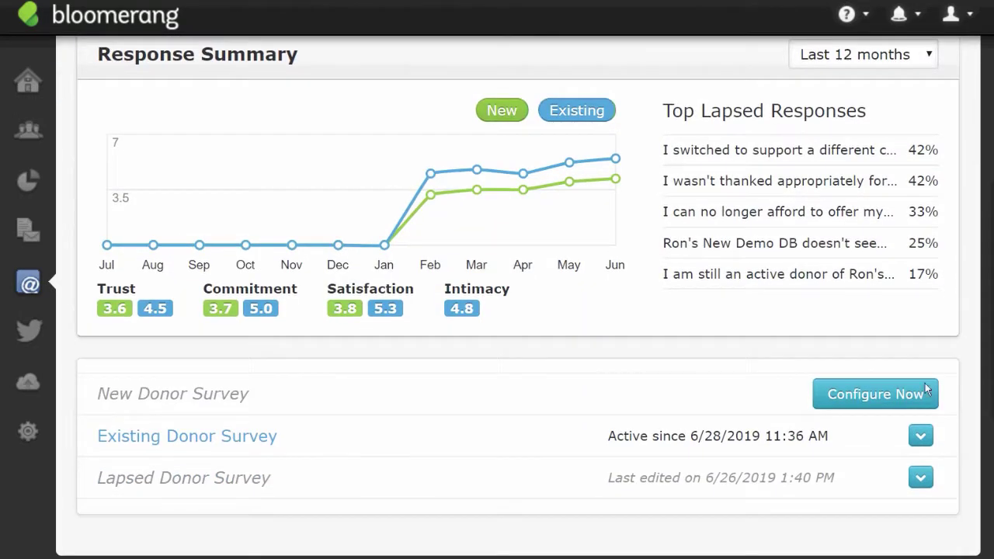
{"action": "left_click", "coordinate": [925, 479]}
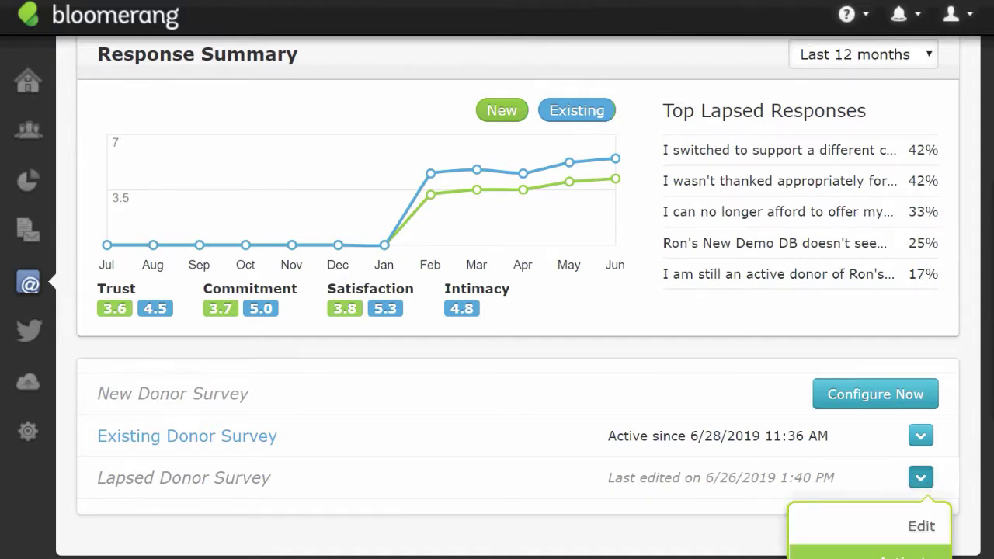
{"action": "left_click", "coordinate": [870, 555]}
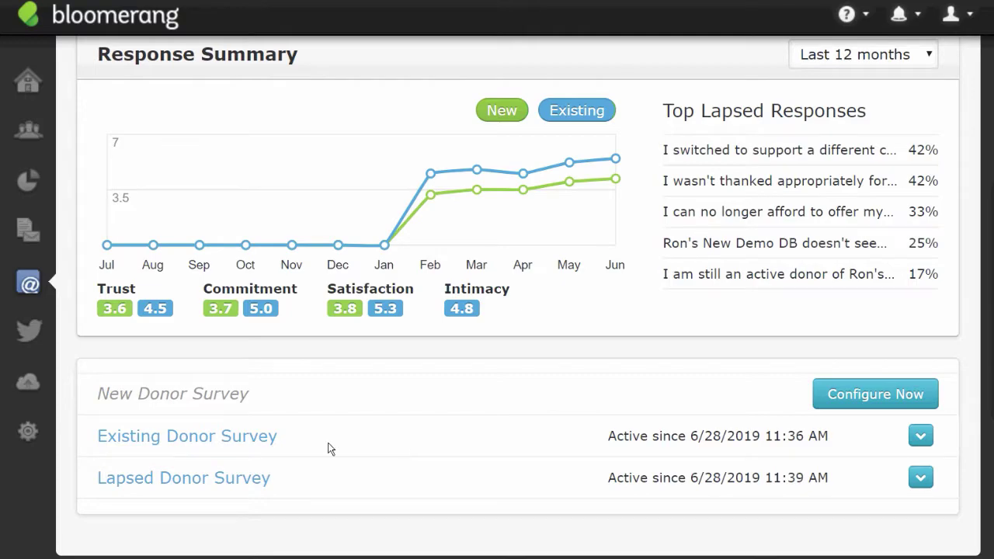
Step: Open the Lapsed Donor Survey and view its email heading in the content editor, closing it without changes
{"action": "left_click", "coordinate": [229, 477]}
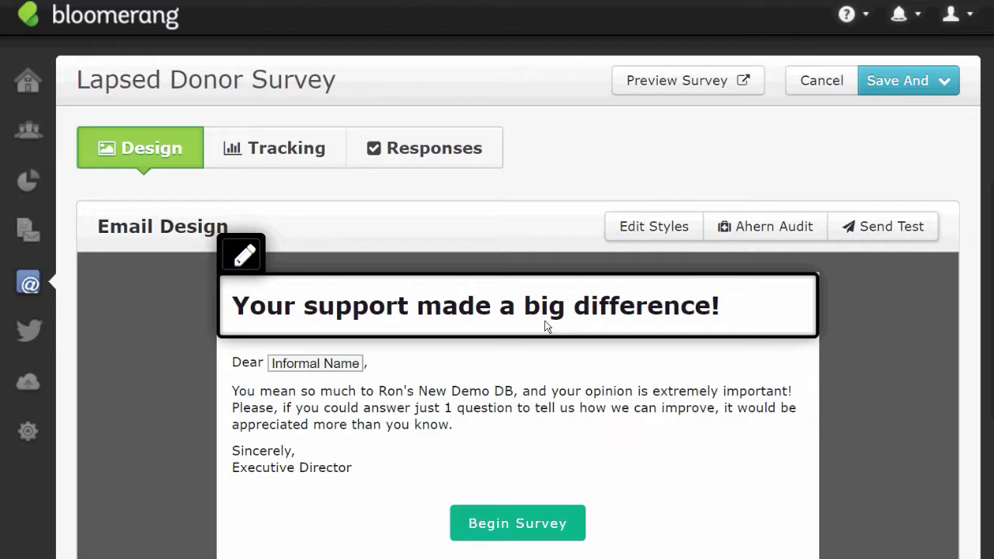
{"action": "left_click", "coordinate": [598, 323]}
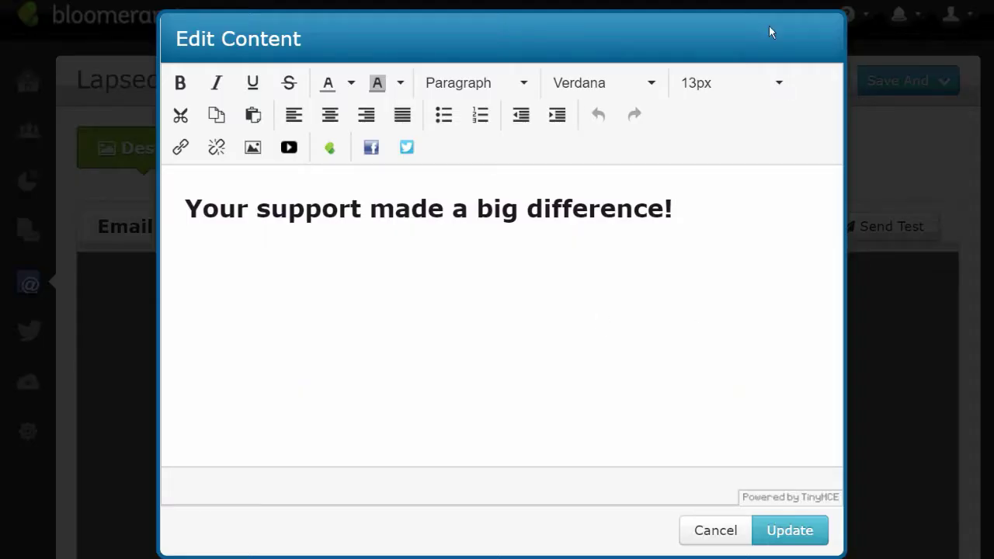
{"action": "left_click", "coordinate": [716, 535]}
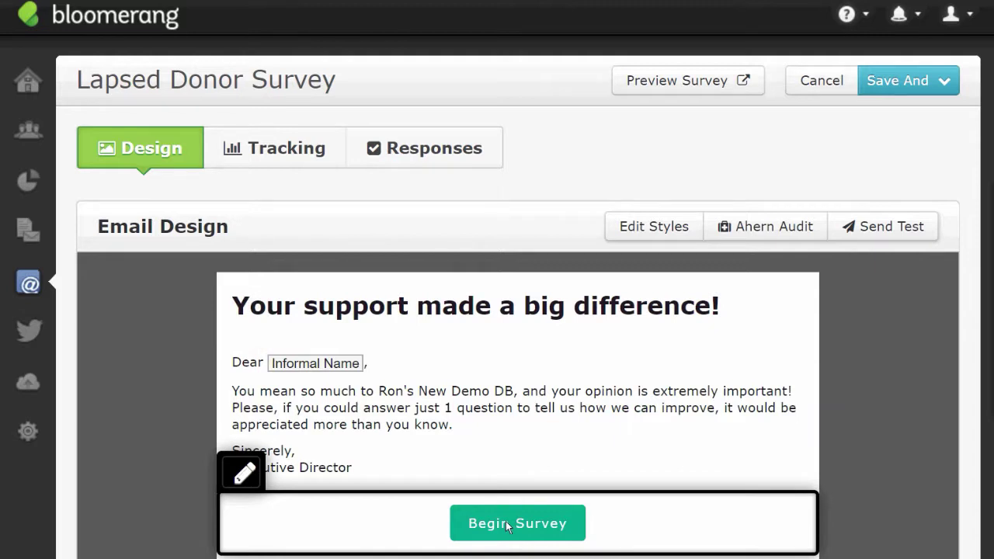
Step: Preview the Lapsed Donor Survey and try several answers, ending with "I wasn't thanked appropriately for my gift" selected
{"action": "left_click", "coordinate": [681, 87]}
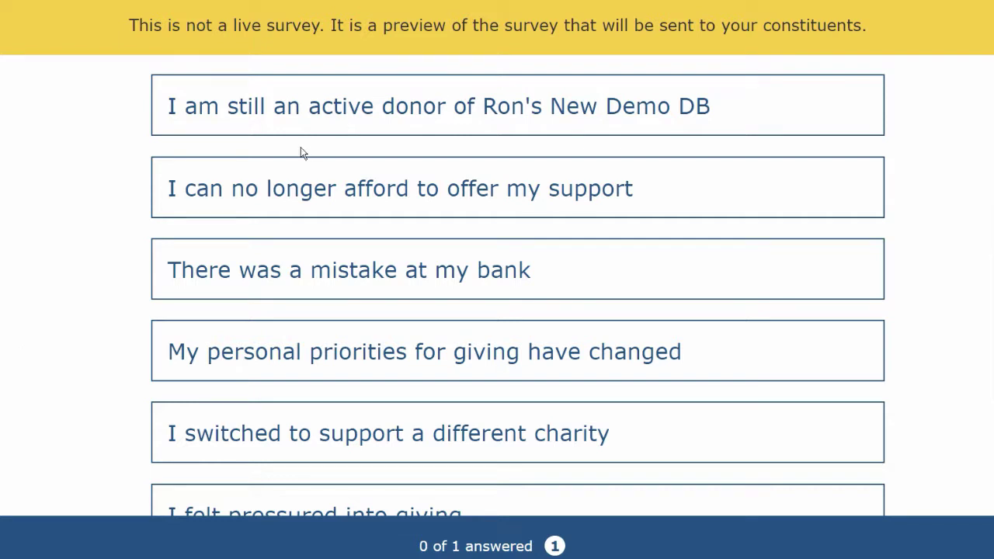
{"action": "left_click", "coordinate": [367, 130]}
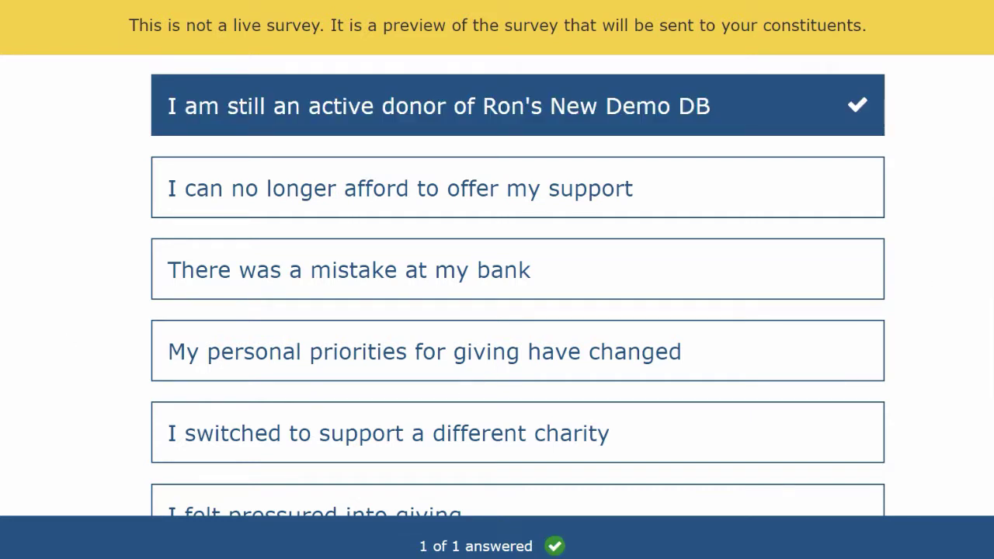
{"action": "scroll", "coordinate": [426, 282], "scroll_direction": "down", "scroll_amount": 3}
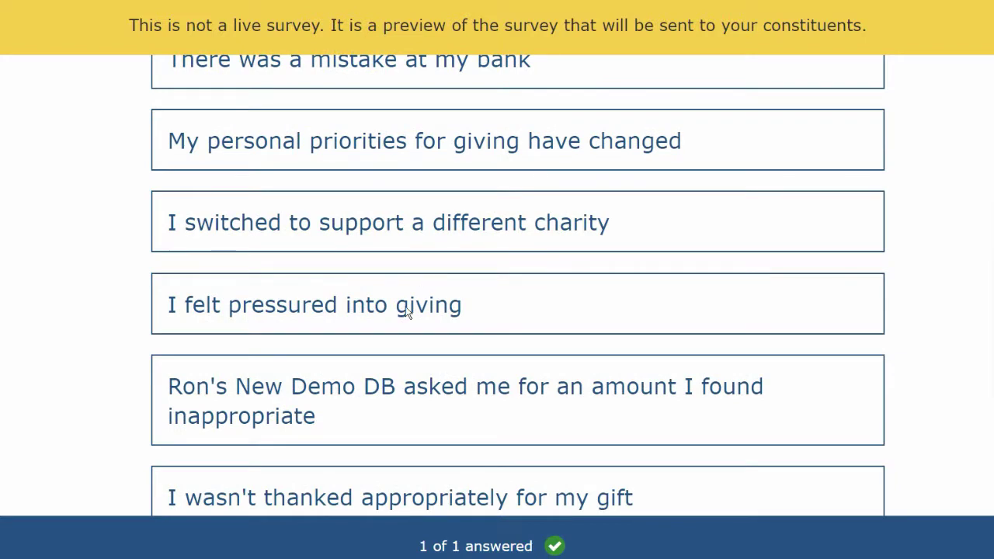
{"action": "left_click", "coordinate": [405, 310]}
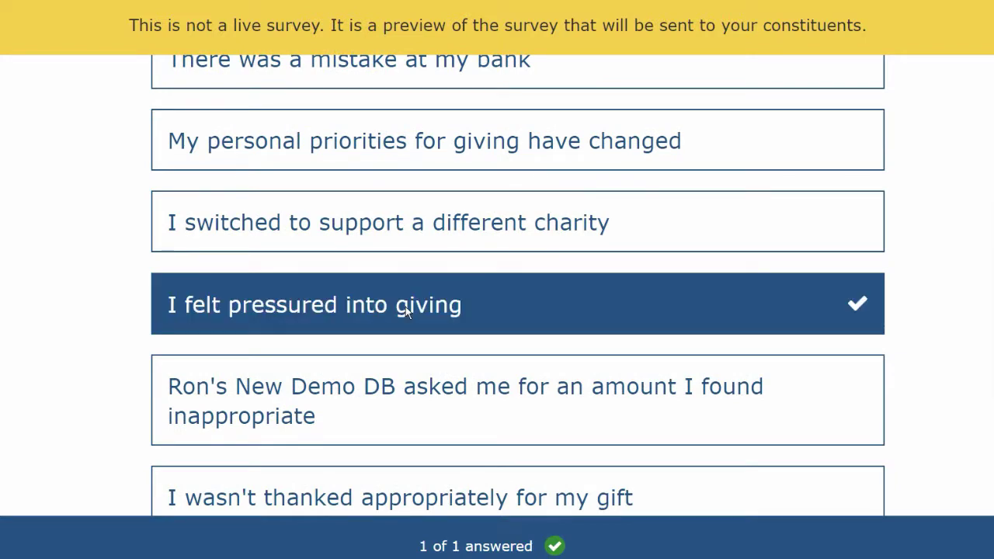
{"action": "left_click", "coordinate": [860, 303]}
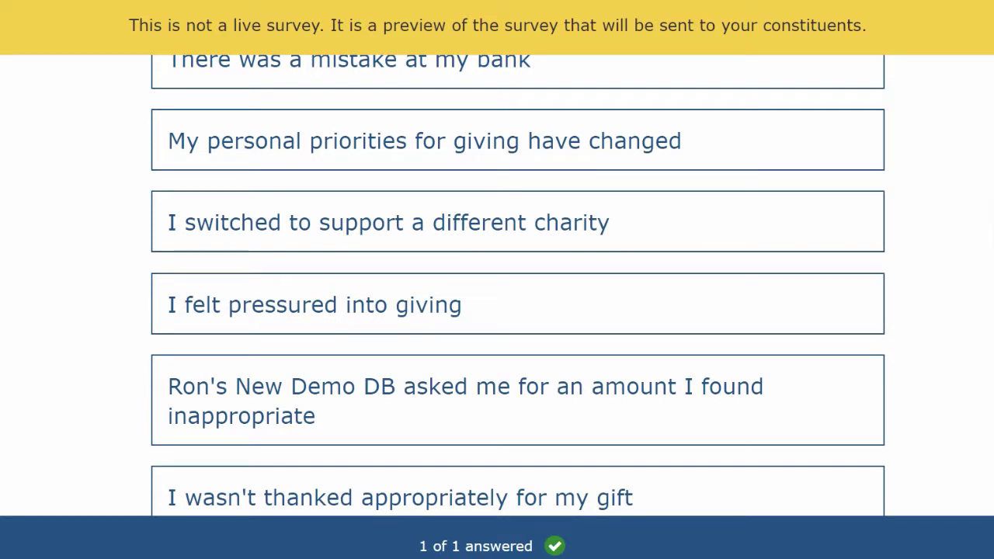
{"action": "scroll", "coordinate": [861, 303], "scroll_direction": "down", "scroll_amount": 1}
{"action": "left_click", "coordinate": [477, 425]}
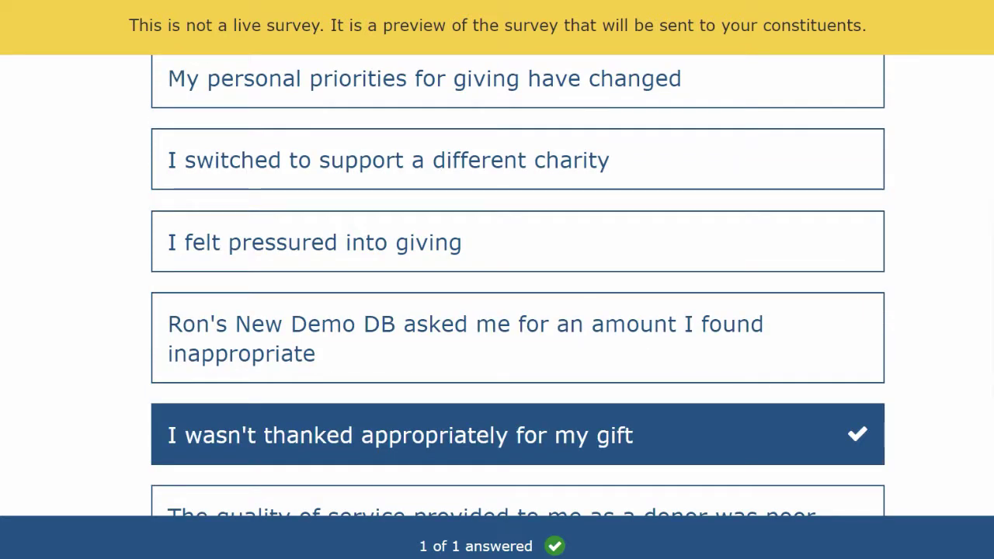
Step: Examine the remaining answer choices in the Lapsed Donor Survey preview, then go back up the list
{"action": "scroll", "coordinate": [518, 285], "scroll_direction": "down", "scroll_amount": 1}
{"action": "scroll", "coordinate": [518, 286], "scroll_direction": "down", "scroll_amount": 1}
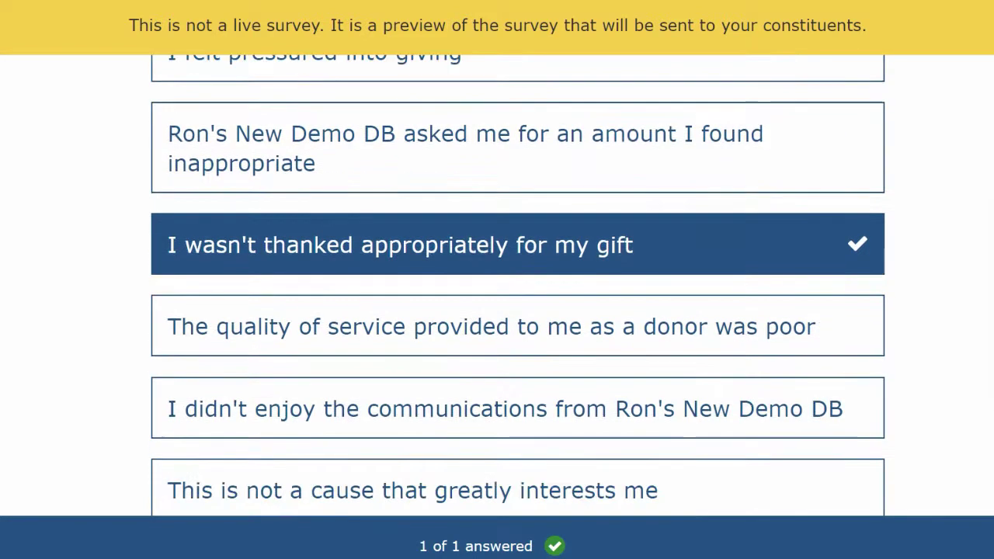
{"action": "scroll", "coordinate": [518, 286], "scroll_direction": "down", "scroll_amount": 1}
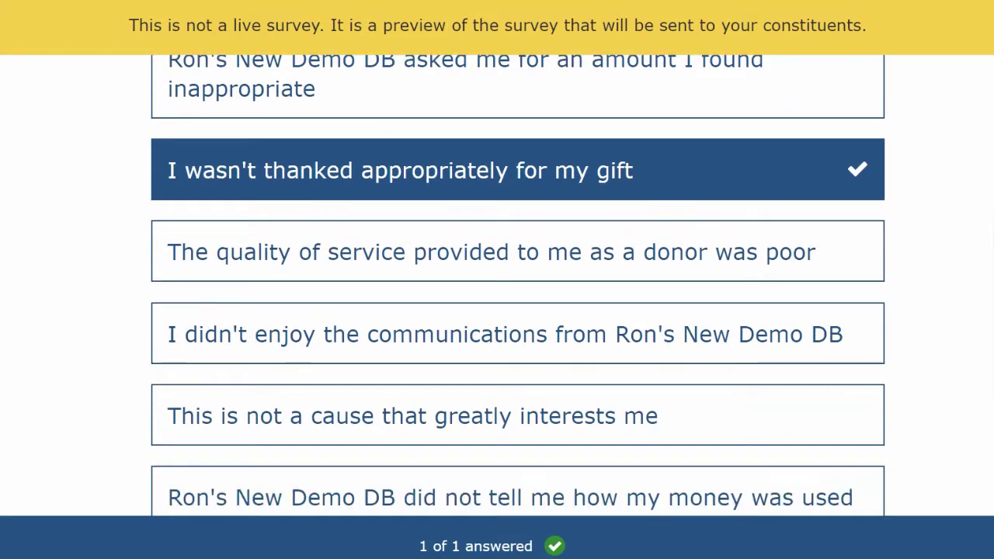
{"action": "scroll", "coordinate": [518, 286], "scroll_direction": "down", "scroll_amount": 5}
{"action": "scroll", "coordinate": [518, 286], "scroll_direction": "up", "scroll_amount": 5}
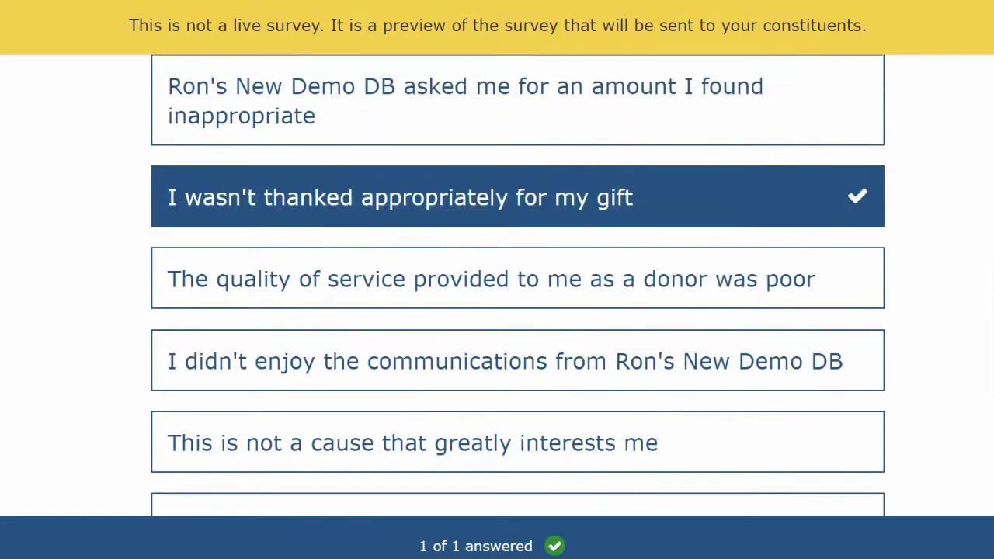
{"action": "scroll", "coordinate": [518, 286], "scroll_direction": "up", "scroll_amount": 5}
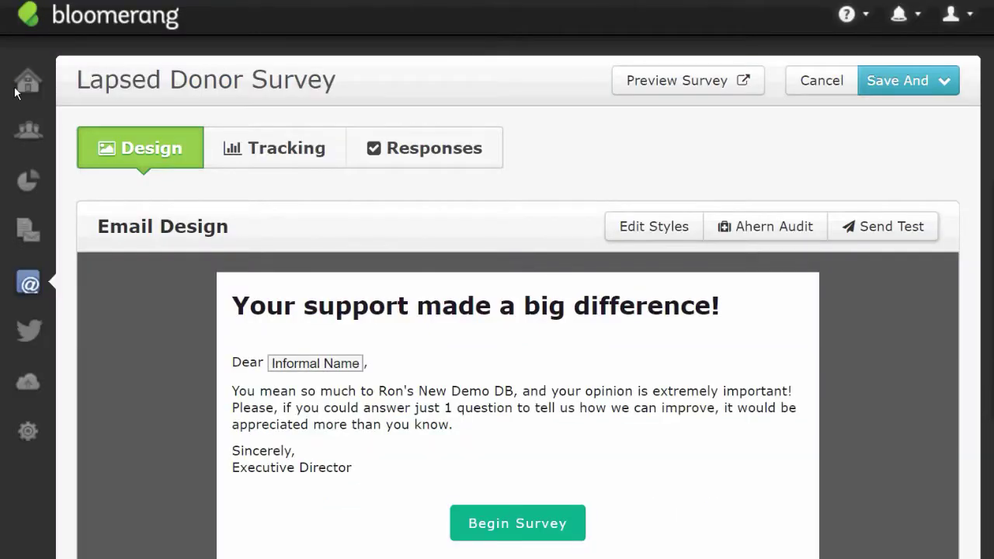
Step: Examine the dashboard's Donor Retention chart and review the Lapsed Donor Survey preview's answer choices again
{"action": "left_click", "coordinate": [28, 81]}
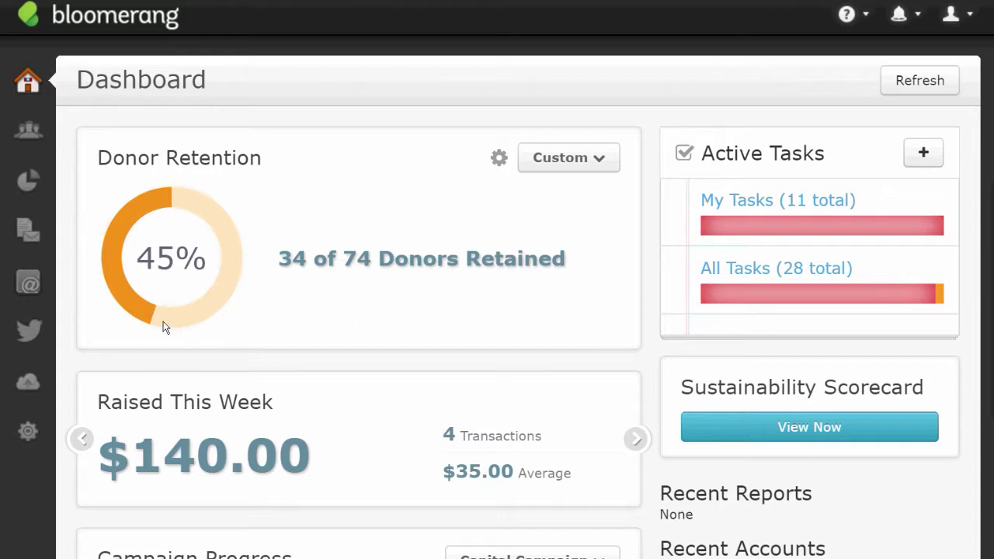
{"action": "mouse_move", "coordinate": [157, 318]}
{"action": "left_mouse_down"}
{"action": "mouse_move", "coordinate": [203, 322]}
{"action": "mouse_move", "coordinate": [239, 245]}
{"action": "mouse_move", "coordinate": [182, 196]}
{"action": "left_mouse_up"}
{"action": "left_click", "coordinate": [232, 271]}
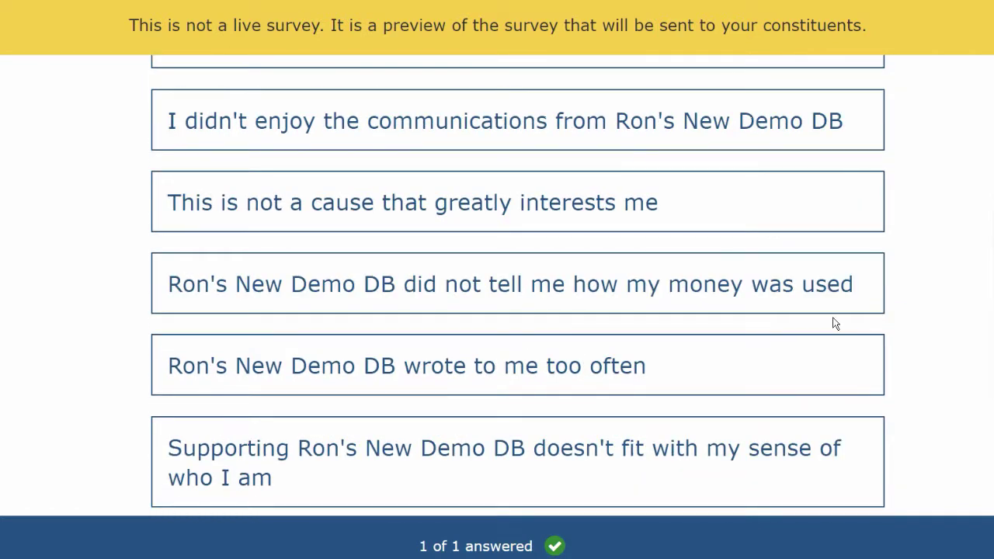
{"action": "scroll", "coordinate": [497, 295], "scroll_direction": "up", "scroll_amount": 6}
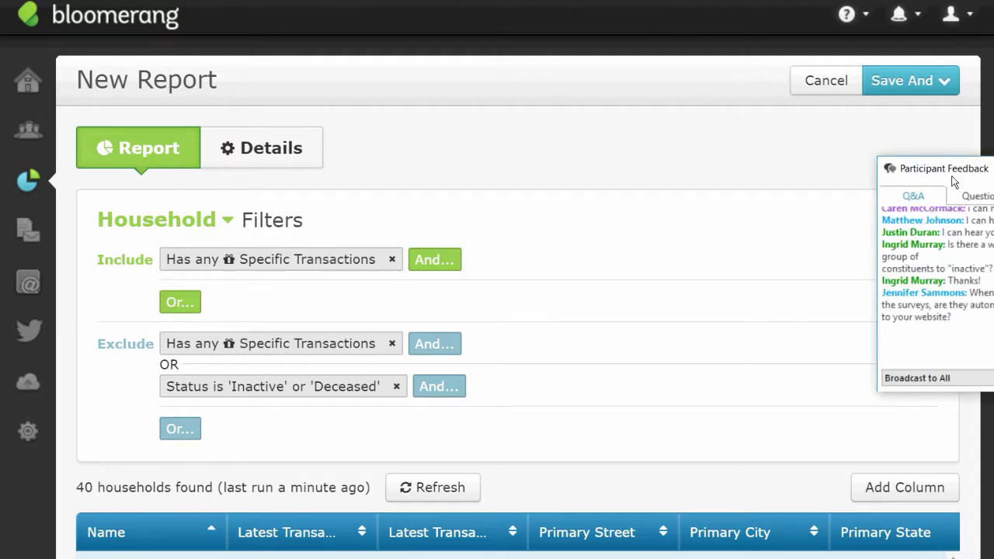
Step: Move the participant feedback window aside, open the Engagement Surveys page and review its Response Summary, highlighting the "I am still an active donor" lapsed response
{"action": "left_click_drag", "start_coordinate": [954, 181], "coordinate": [993, 203]}
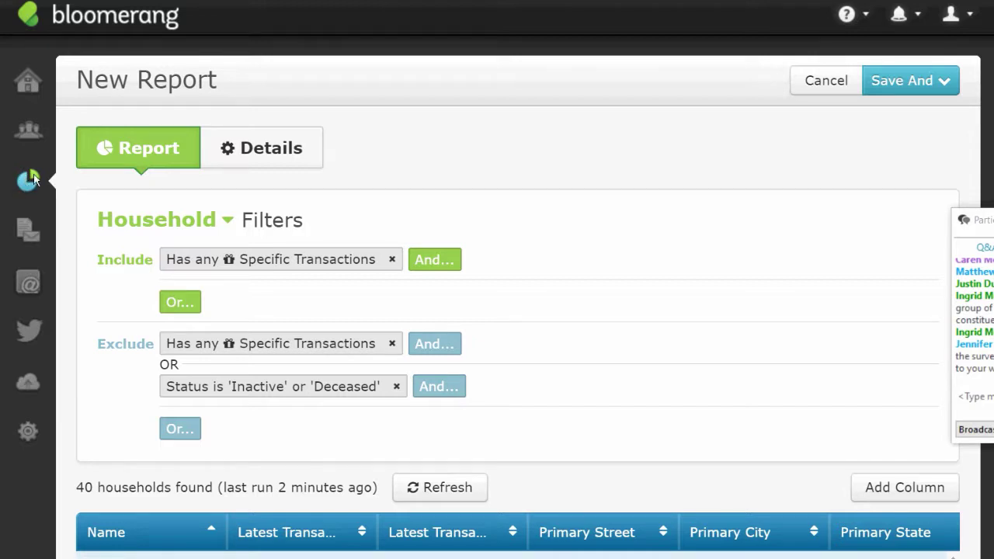
{"action": "left_click", "coordinate": [29, 283]}
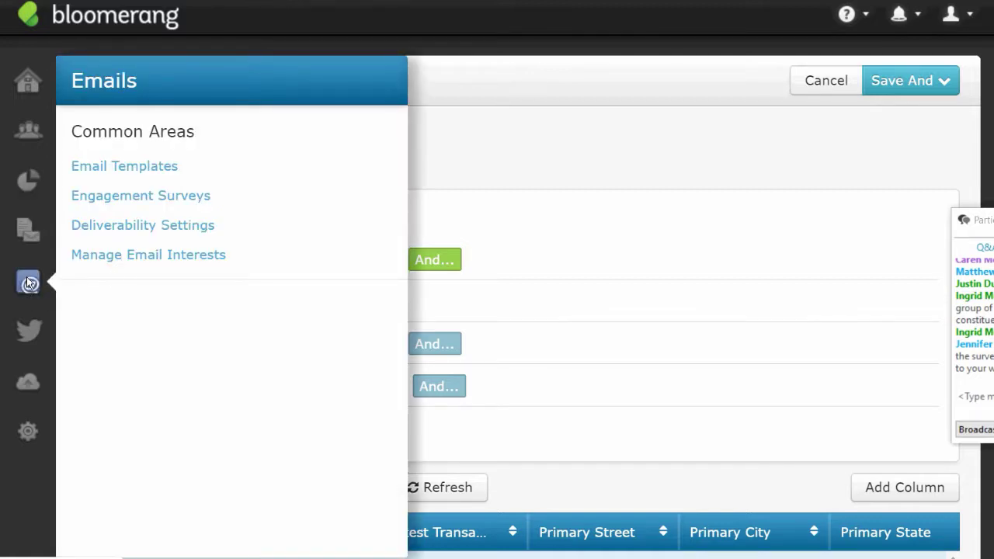
{"action": "left_click", "coordinate": [183, 198]}
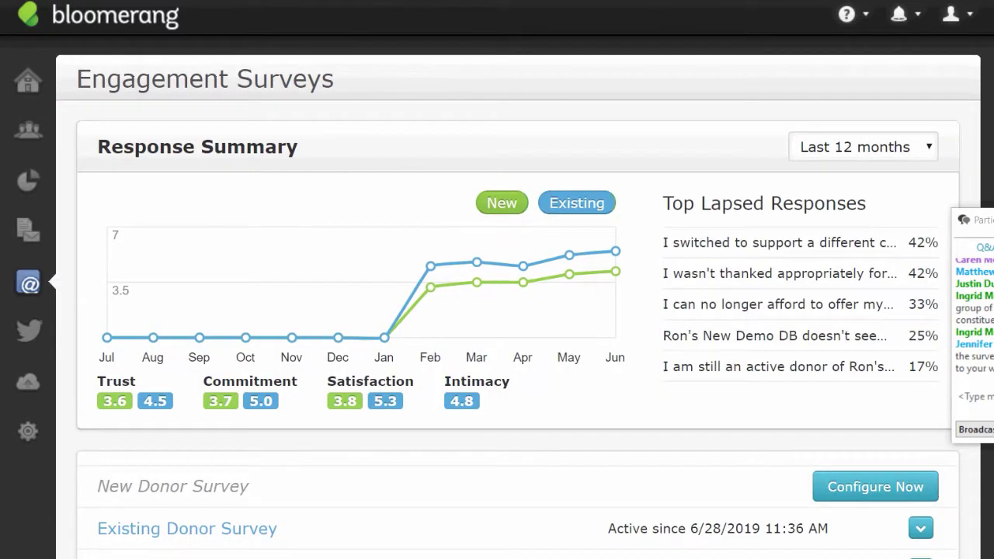
{"action": "scroll", "coordinate": [519, 297], "scroll_direction": "down", "scroll_amount": 2}
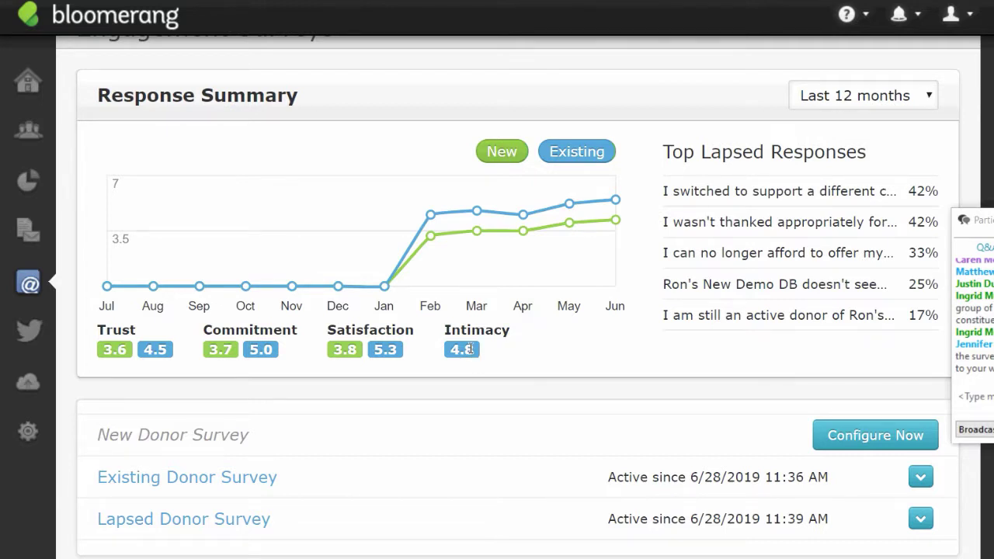
{"action": "mouse_move", "coordinate": [614, 201]}
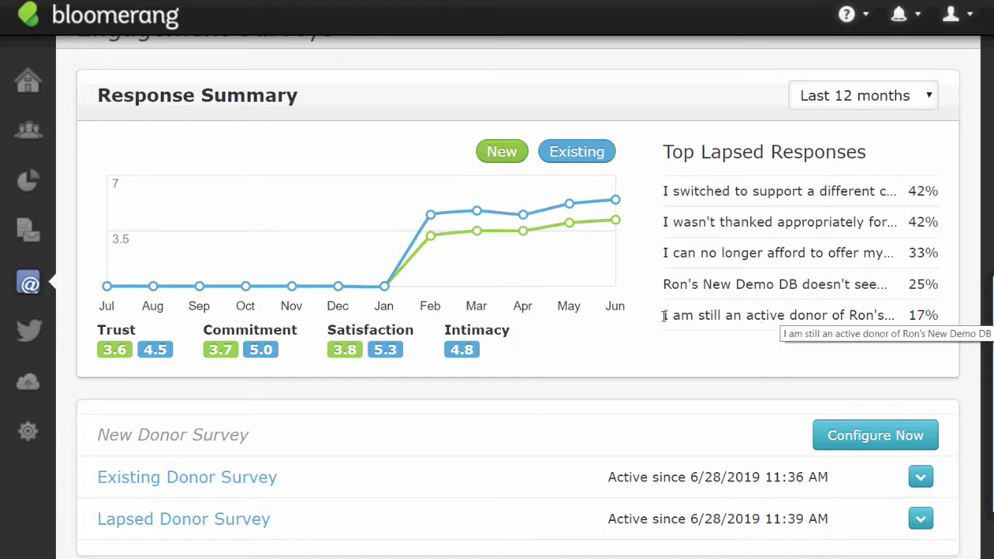
{"action": "left_click_drag", "start_coordinate": [664, 315], "coordinate": [904, 325]}
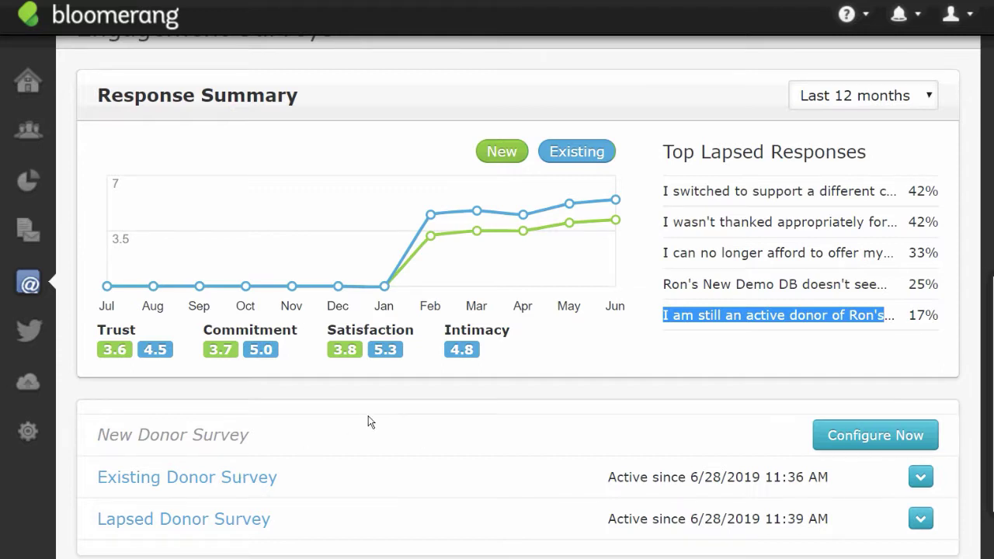
Step: Open the Existing Donor Survey's tracking statistics and review the list of delivered emails for the first launch
{"action": "left_click", "coordinate": [224, 478]}
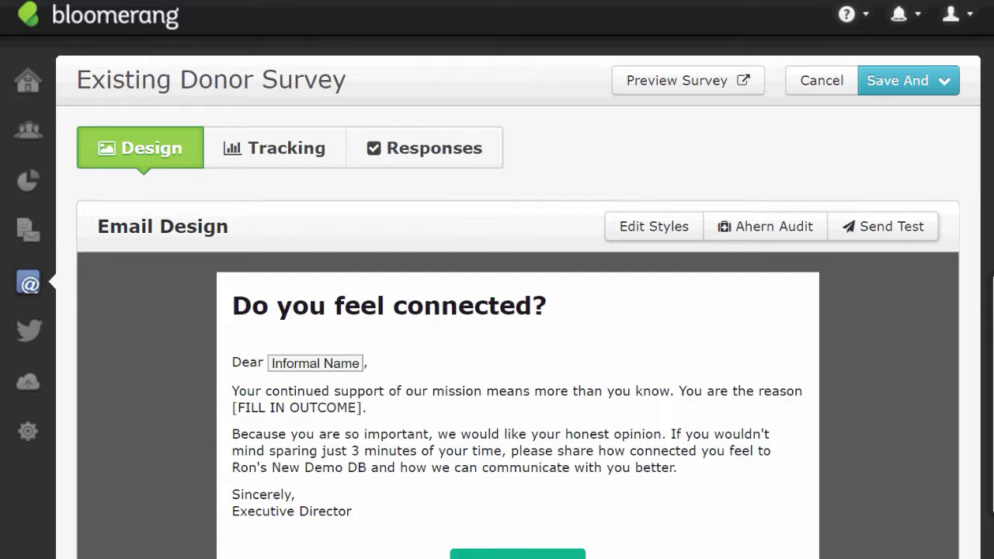
{"action": "scroll", "coordinate": [621, 311], "scroll_direction": "down", "scroll_amount": 2}
{"action": "scroll", "coordinate": [621, 144], "scroll_direction": "up", "scroll_amount": 2}
{"action": "left_click", "coordinate": [299, 152]}
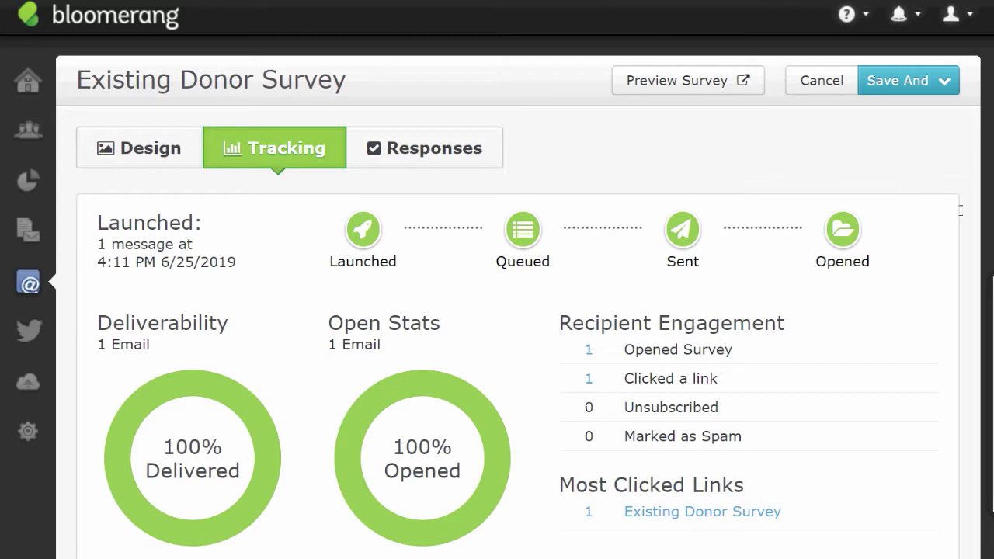
{"action": "scroll", "coordinate": [180, 215], "scroll_direction": "down", "scroll_amount": 5}
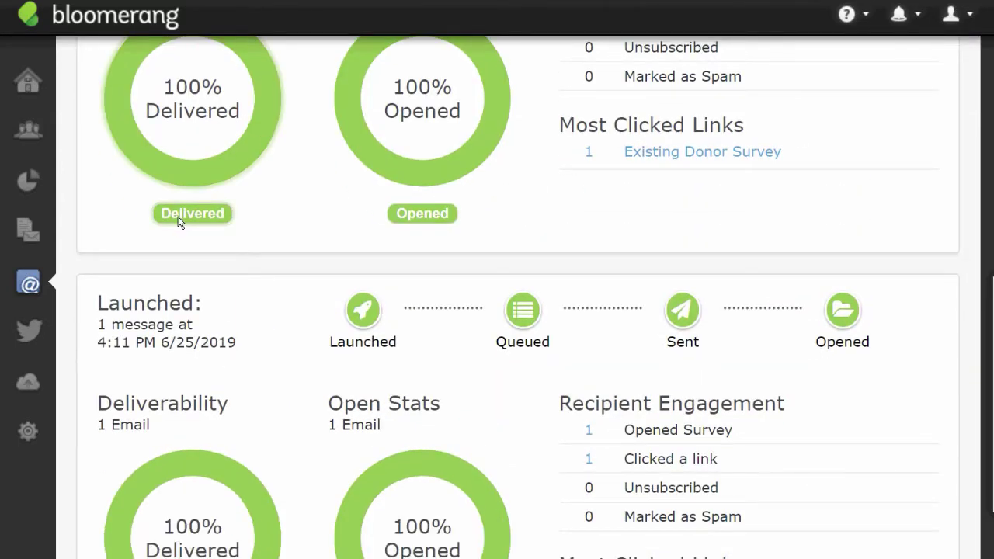
{"action": "left_click", "coordinate": [191, 214]}
{"action": "scroll", "coordinate": [317, 273], "scroll_direction": "down", "scroll_amount": 2}
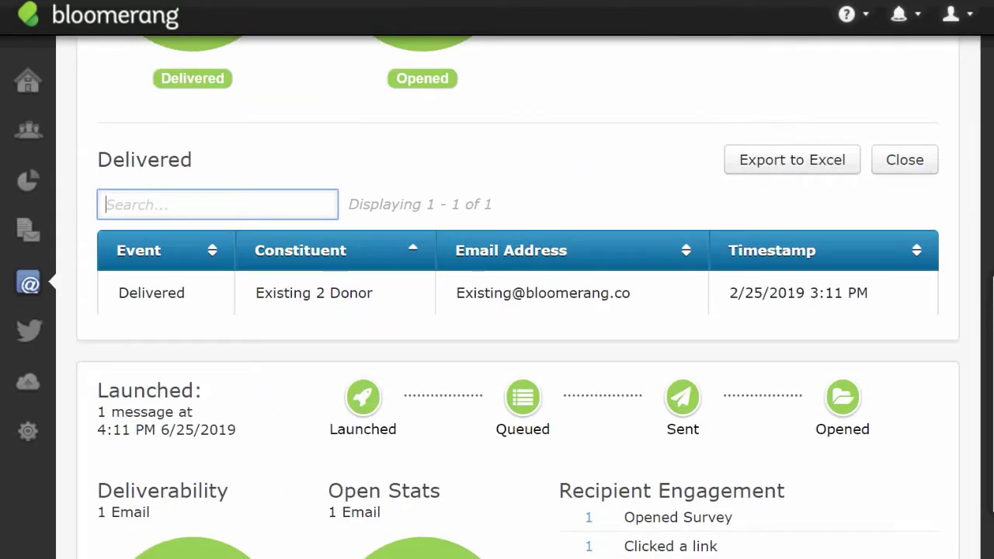
{"action": "scroll", "coordinate": [518, 298], "scroll_direction": "up", "scroll_amount": 3}
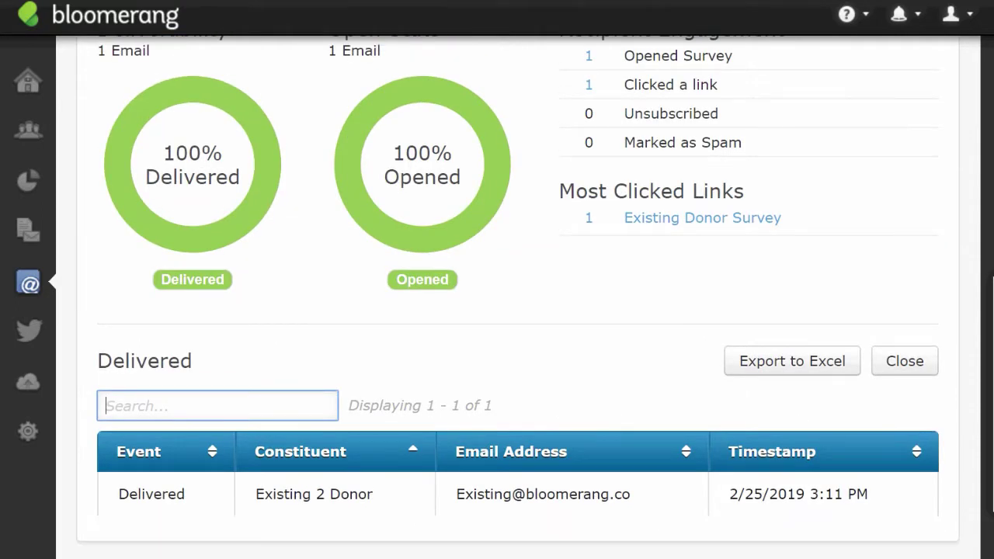
{"action": "scroll", "coordinate": [518, 298], "scroll_direction": "up", "scroll_amount": 3}
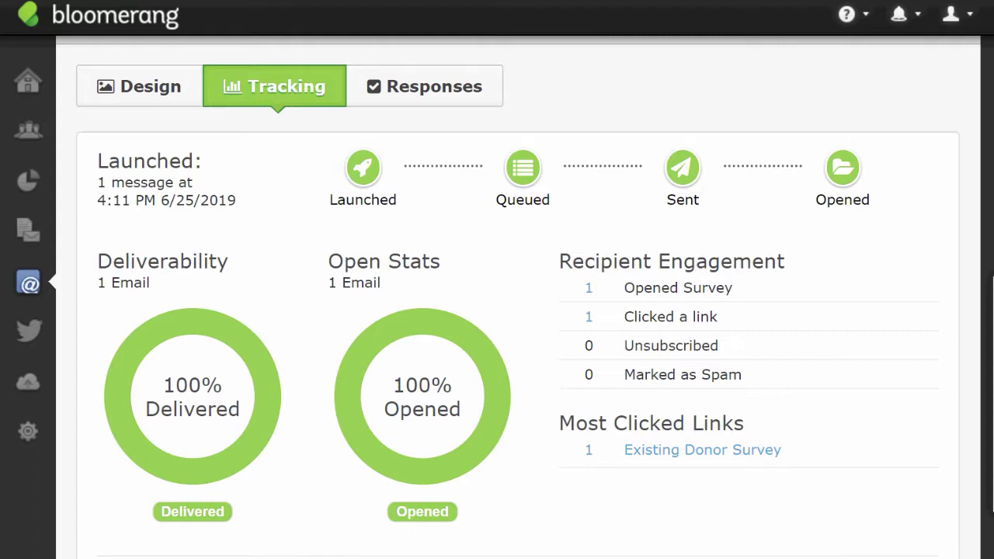
{"action": "scroll", "coordinate": [860, 135], "scroll_direction": "up", "scroll_amount": 2}
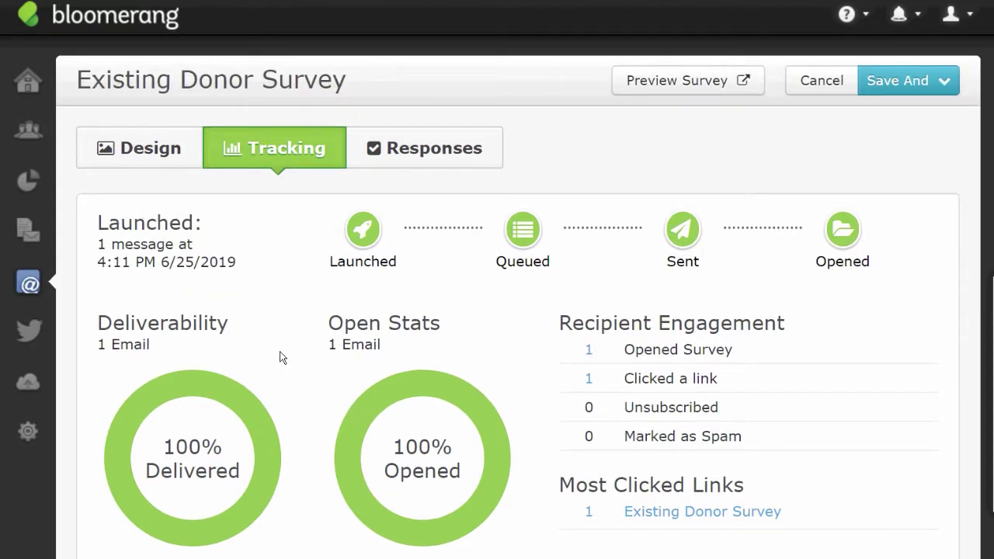
Step: Examine the Existing Donor Survey's responses, including the category scores and the individual Trust questions
{"action": "left_click", "coordinate": [449, 148]}
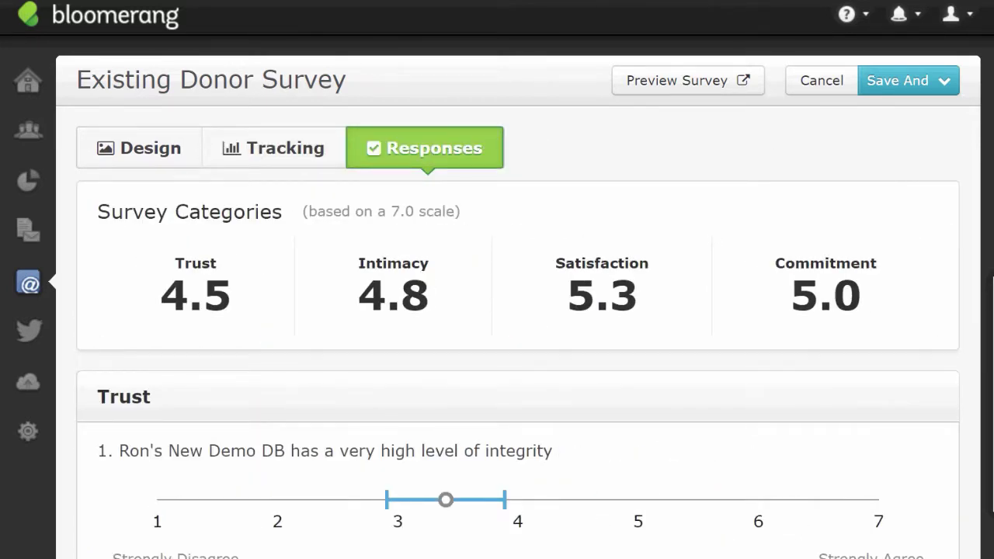
{"action": "scroll", "coordinate": [519, 298], "scroll_direction": "down", "scroll_amount": 2}
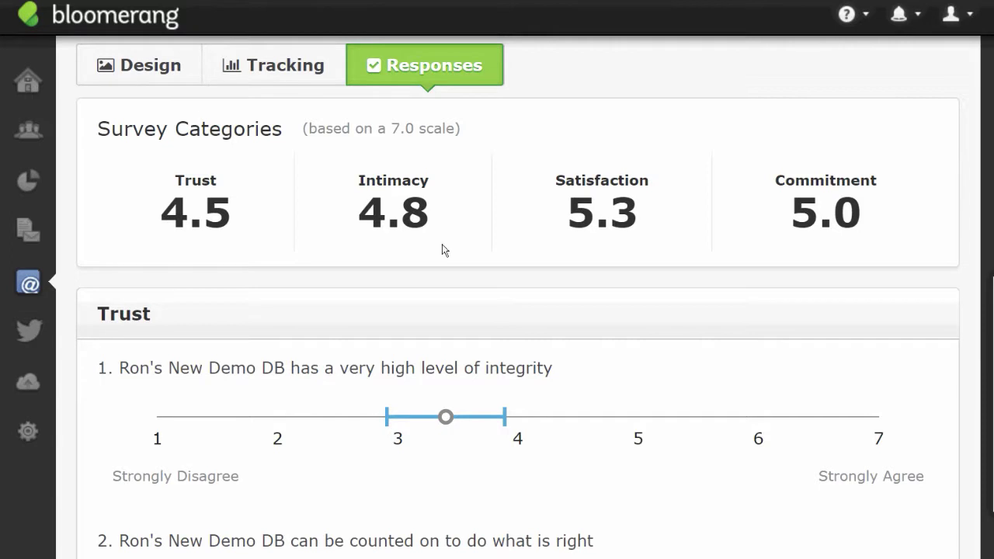
{"action": "scroll", "coordinate": [519, 311], "scroll_direction": "down", "scroll_amount": 3}
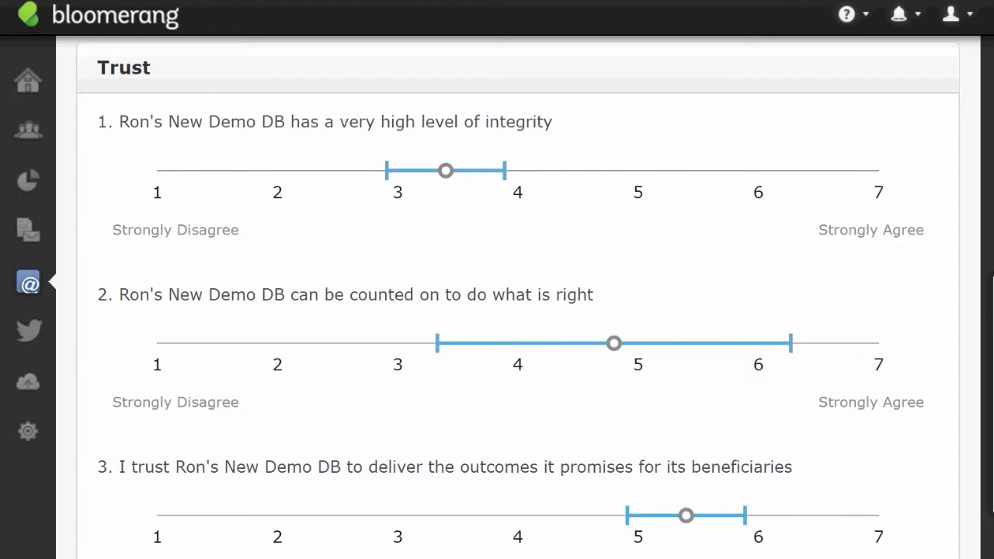
{"action": "scroll", "coordinate": [518, 297], "scroll_direction": "down", "scroll_amount": 3}
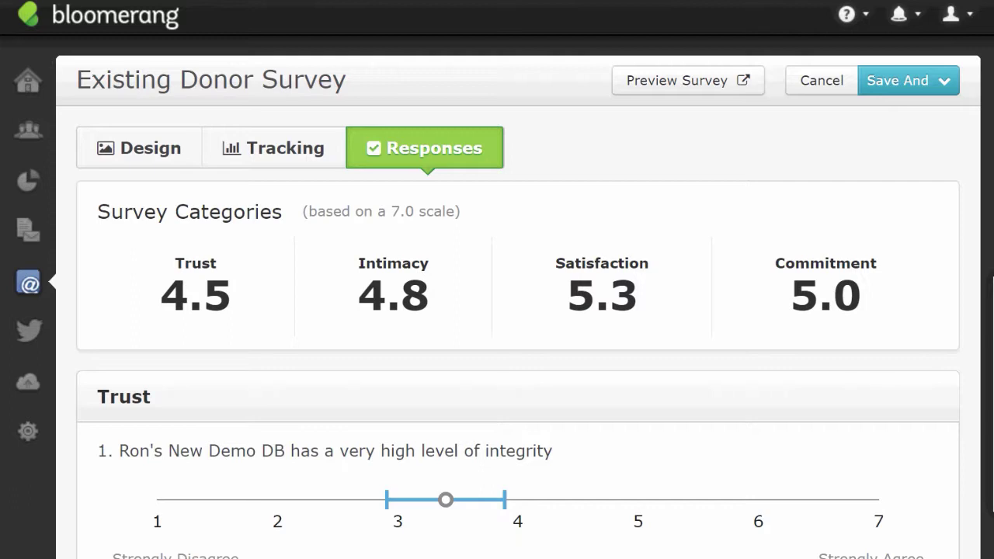
Step: Return to the engagement surveys and open the Lapsed Donor Survey's tracking statistics
{"action": "left_click", "coordinate": [29, 286]}
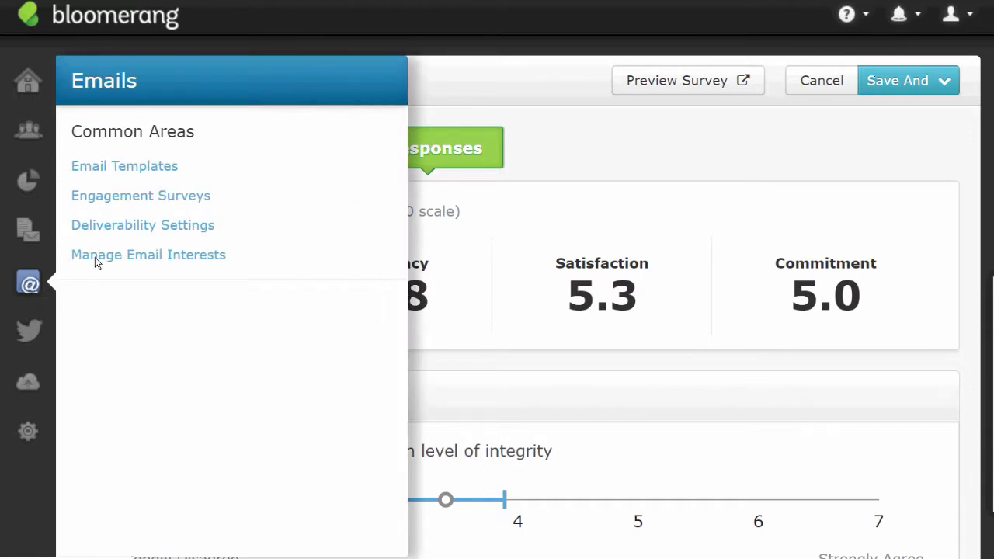
{"action": "left_click", "coordinate": [151, 196]}
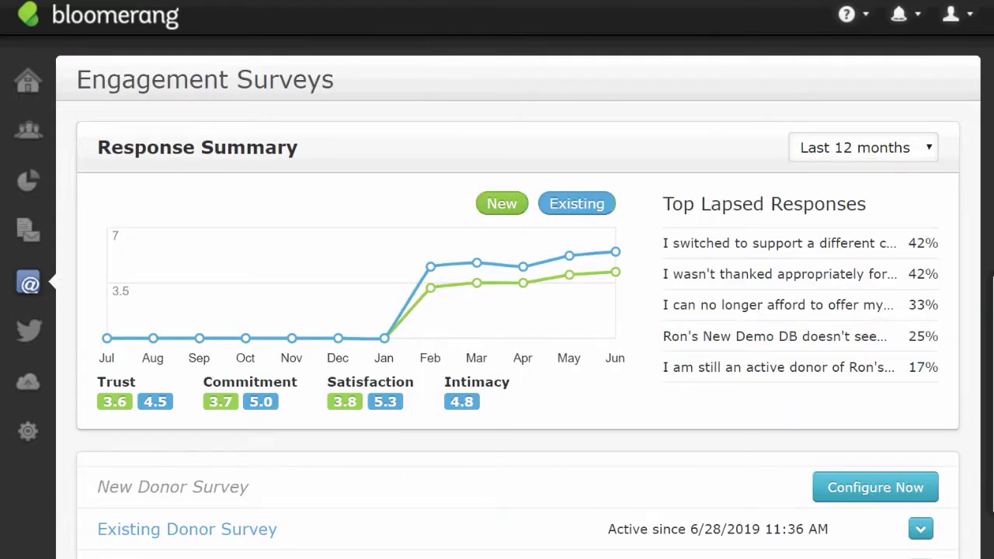
{"action": "scroll", "coordinate": [464, 389], "scroll_direction": "down", "scroll_amount": 2}
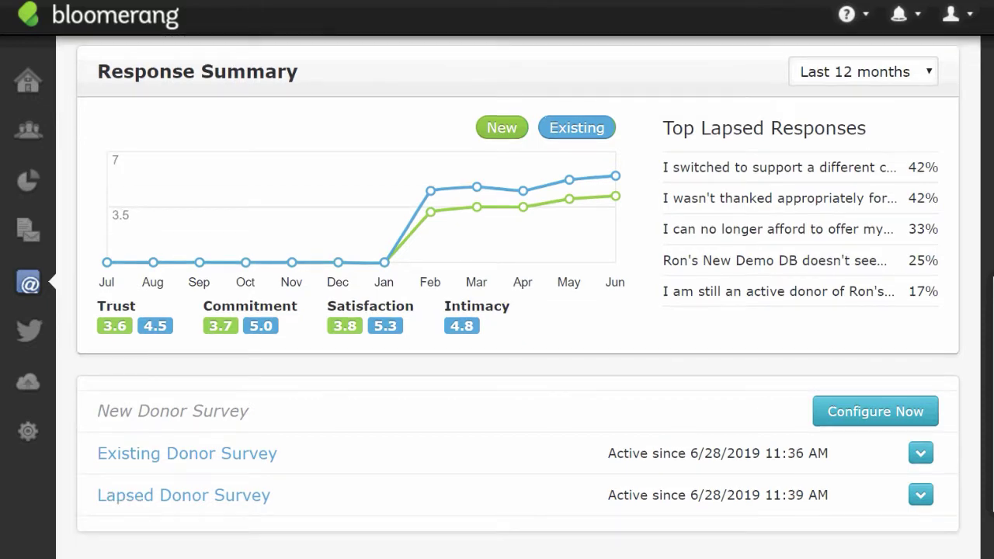
{"action": "left_click", "coordinate": [216, 479]}
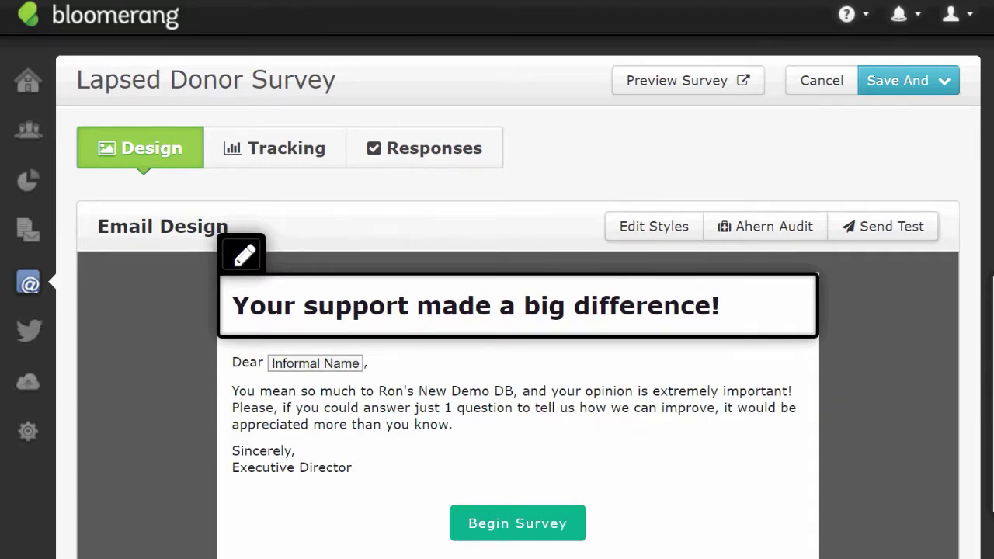
{"action": "scroll", "coordinate": [519, 303], "scroll_direction": "down", "scroll_amount": 1}
{"action": "scroll", "coordinate": [519, 302], "scroll_direction": "up", "scroll_amount": 1}
{"action": "left_click", "coordinate": [284, 147]}
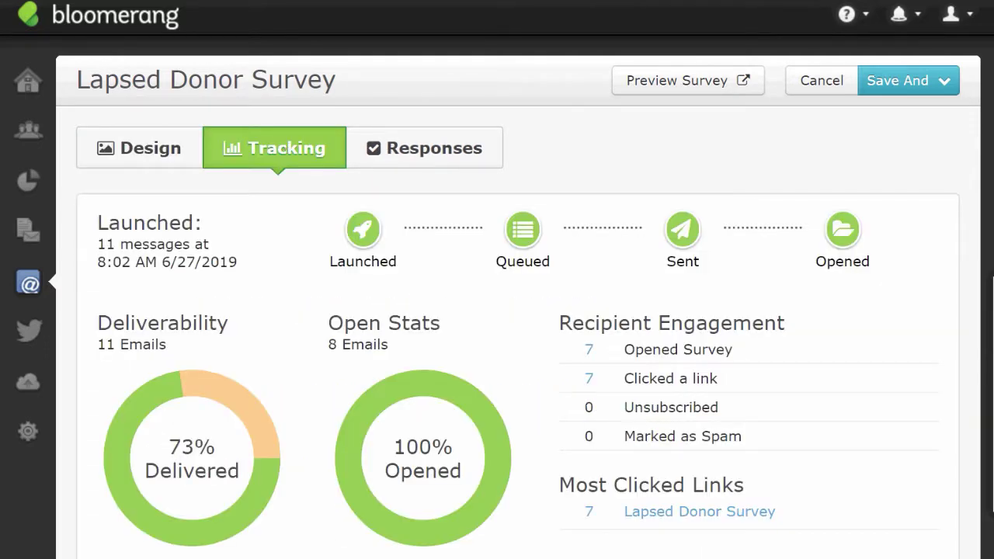
Step: Examine the deliverability, open and most-clicked-link statistics for the Lapsed Donor Survey's successive launches
{"action": "scroll", "coordinate": [519, 297], "scroll_direction": "down", "scroll_amount": 1}
{"action": "scroll", "coordinate": [518, 297], "scroll_direction": "down", "scroll_amount": 2}
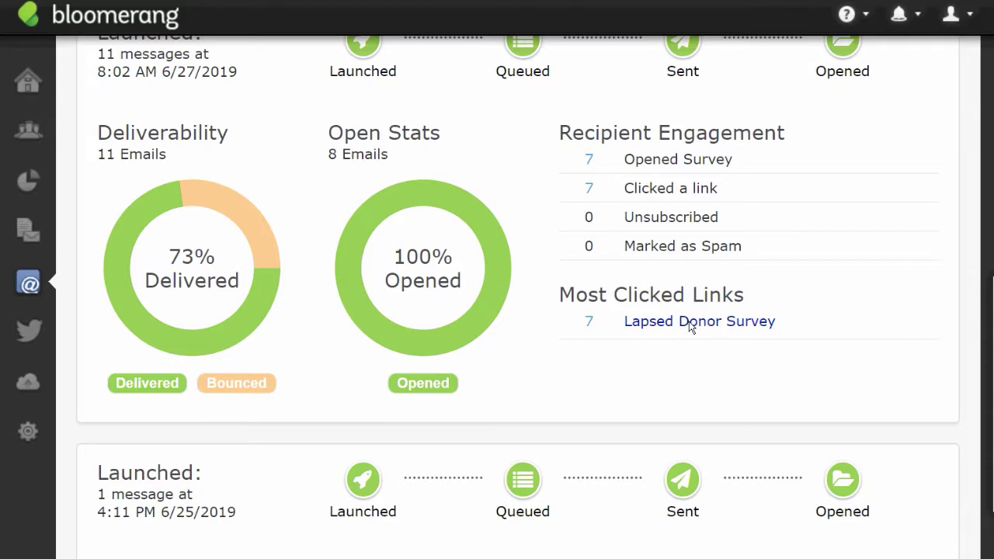
{"action": "scroll", "coordinate": [518, 296], "scroll_direction": "down", "scroll_amount": 3}
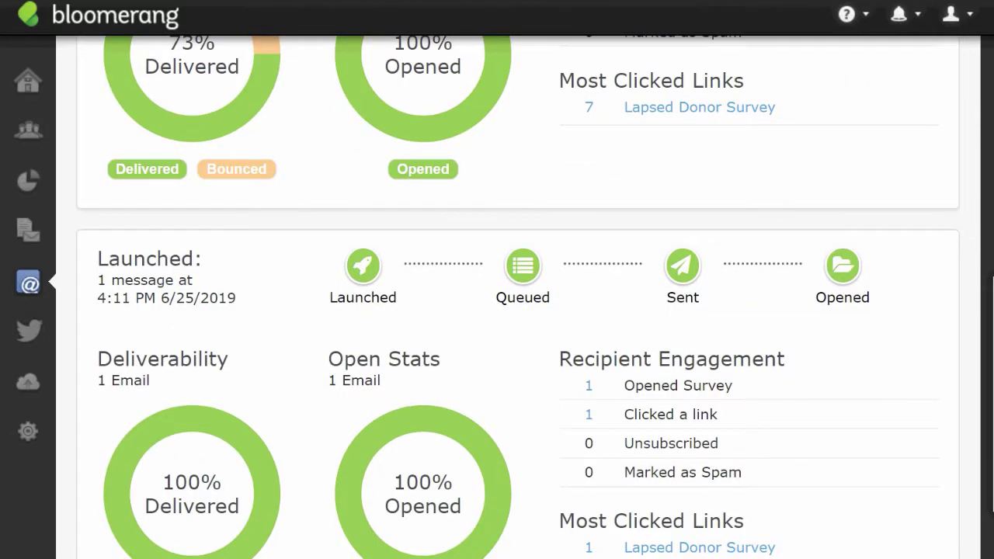
{"action": "scroll", "coordinate": [518, 297], "scroll_direction": "down", "scroll_amount": 2}
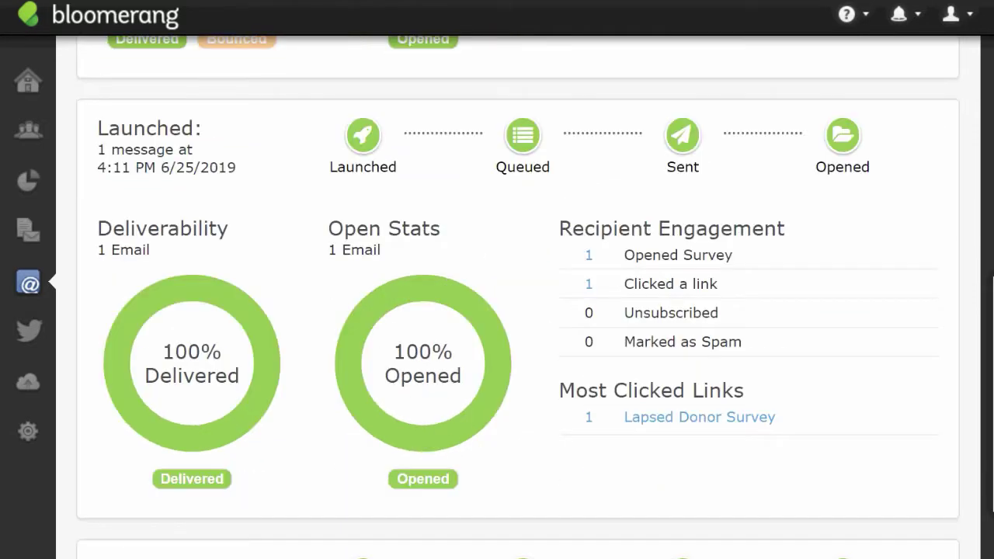
{"action": "left_click", "coordinate": [698, 421]}
{"action": "scroll", "coordinate": [518, 295], "scroll_direction": "down", "scroll_amount": 5}
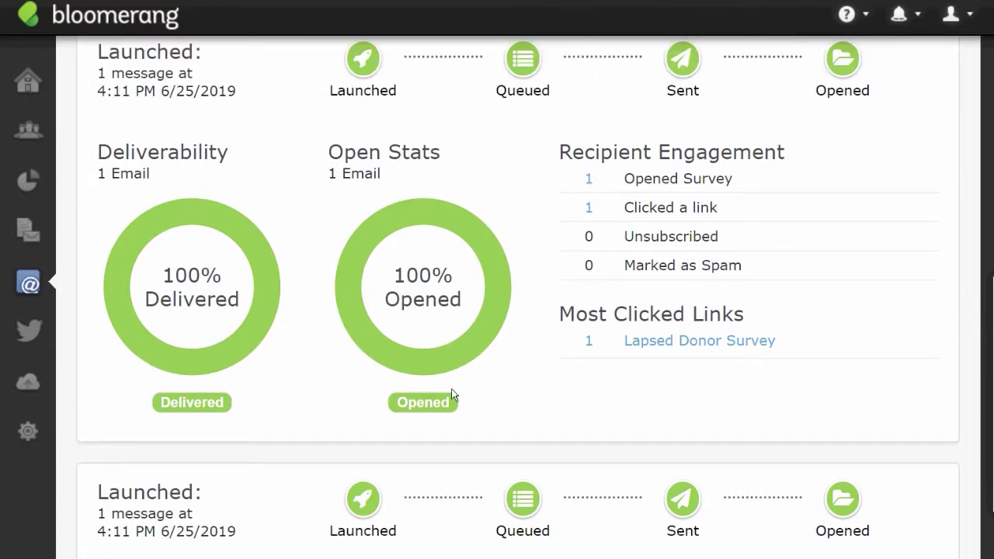
{"action": "scroll", "coordinate": [637, 275], "scroll_direction": "down", "scroll_amount": 1}
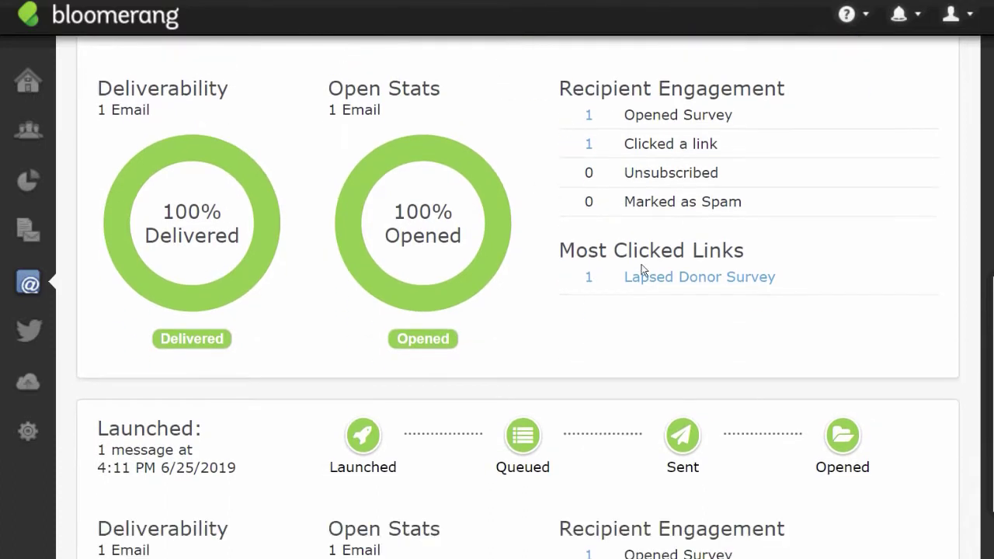
Step: List who opened a single-message launch from 6/25/2019 and open the listed constituent's survey email interaction in a new browser tab
{"action": "left_click", "coordinate": [424, 340]}
{"action": "scroll", "coordinate": [424, 339], "scroll_direction": "down", "scroll_amount": 4}
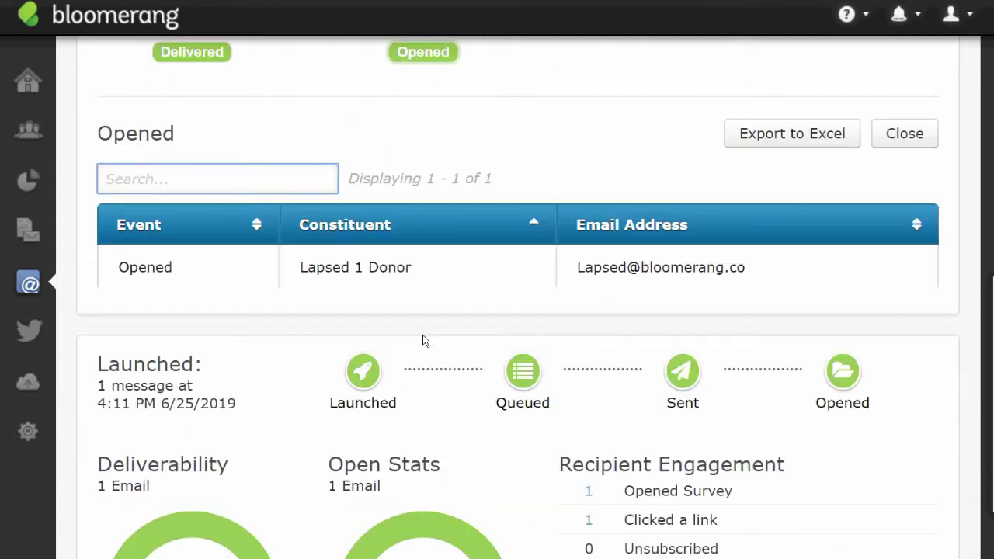
{"action": "right_click", "coordinate": [370, 270]}
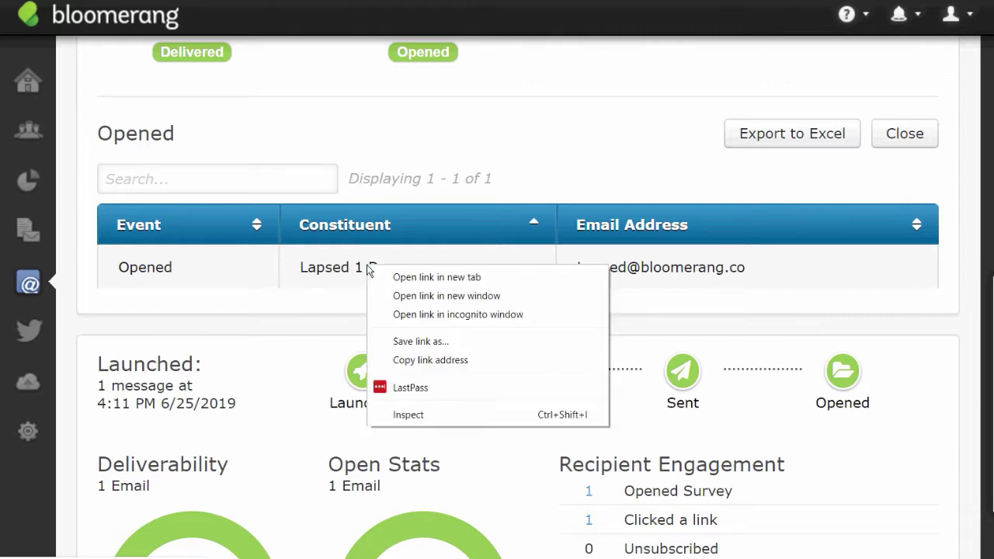
{"action": "left_click", "coordinate": [450, 278]}
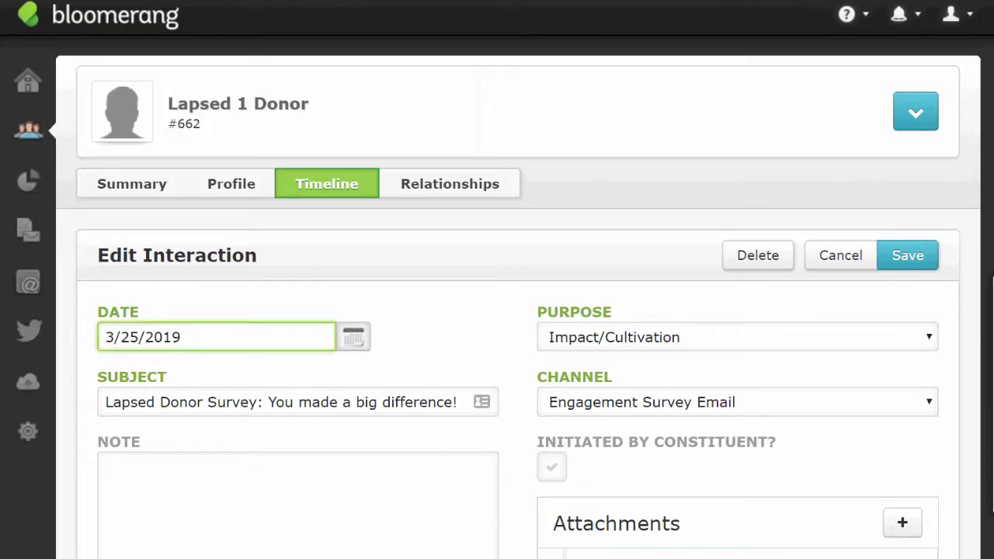
Step: Review the interaction's email tracking stats, open the linked Lapsed Donor Survey response and highlight the answer to "Why did you stop giving?"
{"action": "scroll", "coordinate": [517, 299], "scroll_direction": "down", "scroll_amount": 5}
{"action": "scroll", "coordinate": [518, 299], "scroll_direction": "down", "scroll_amount": 3}
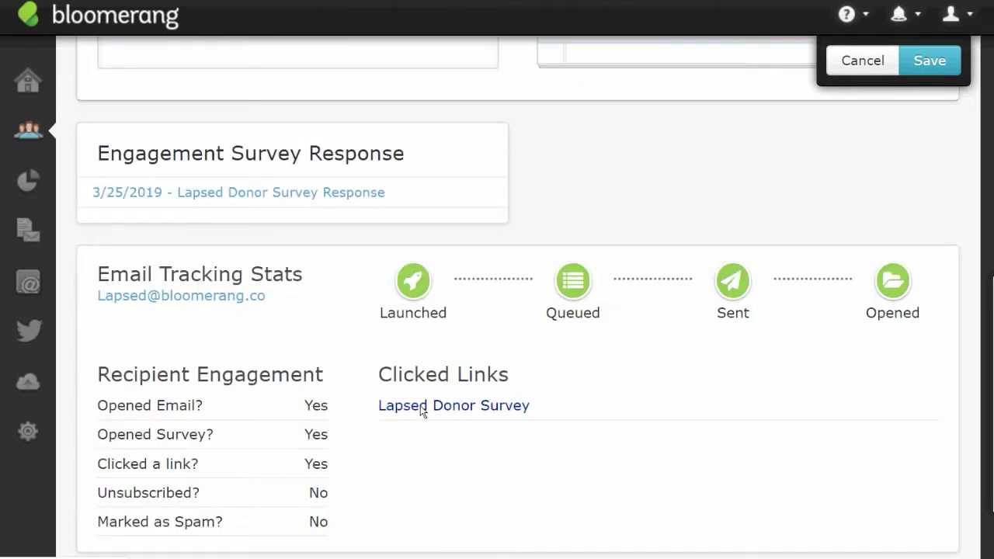
{"action": "left_click", "coordinate": [341, 194]}
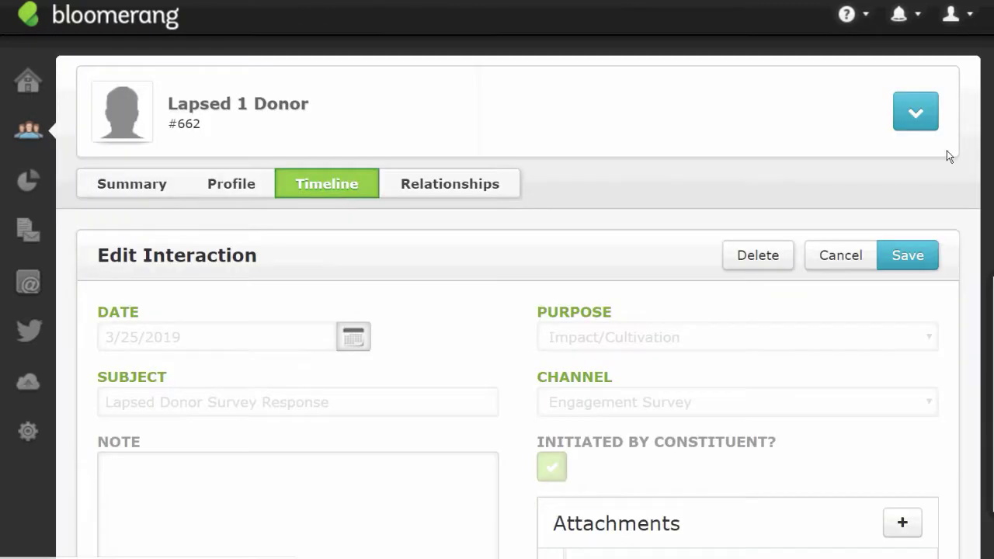
{"action": "scroll", "coordinate": [395, 240], "scroll_direction": "down", "scroll_amount": 5}
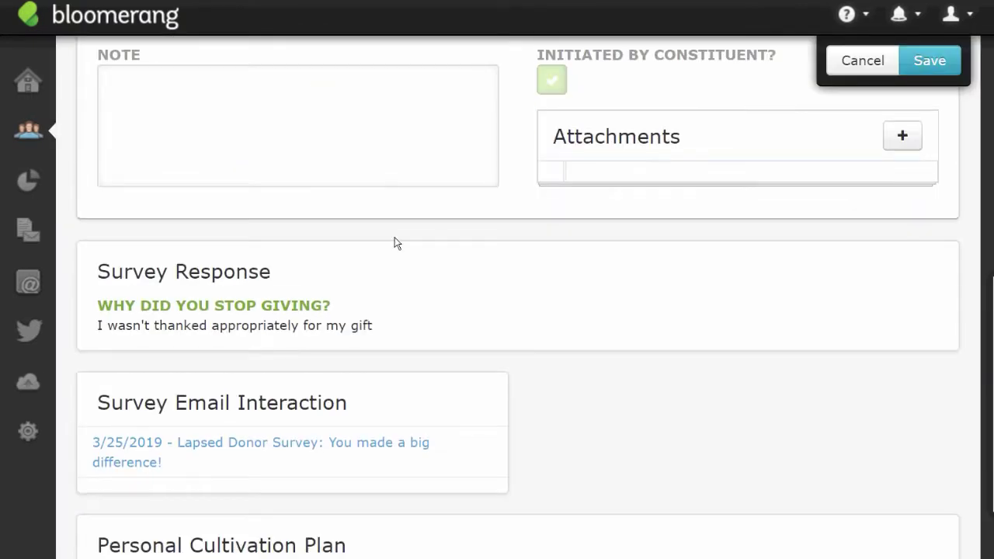
{"action": "left_click_drag", "start_coordinate": [100, 326], "coordinate": [361, 340]}
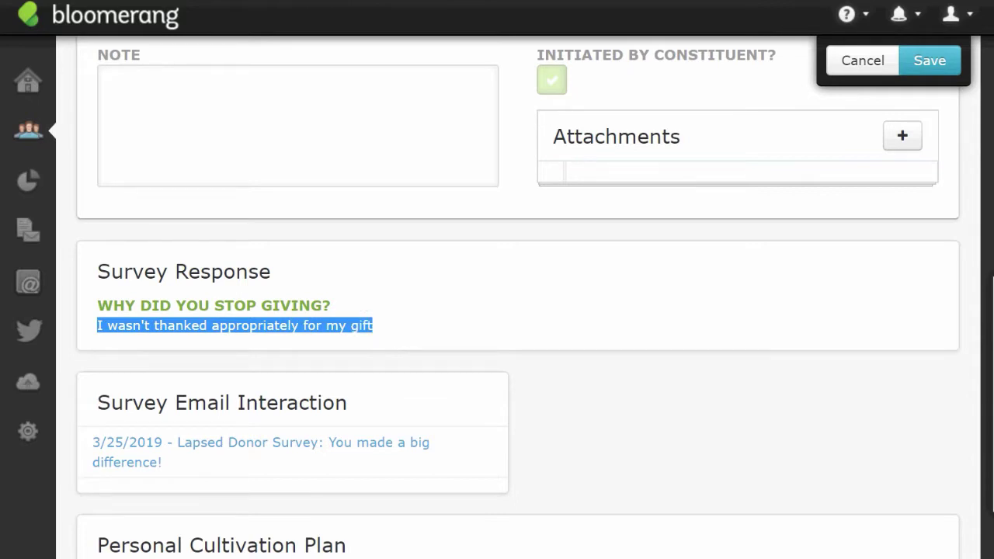
Step: Bring the participant feedback window into view and select the question about donors unsubscribing from the surveys
{"action": "left_click_drag", "start_coordinate": [993, 297], "coordinate": [920, 271]}
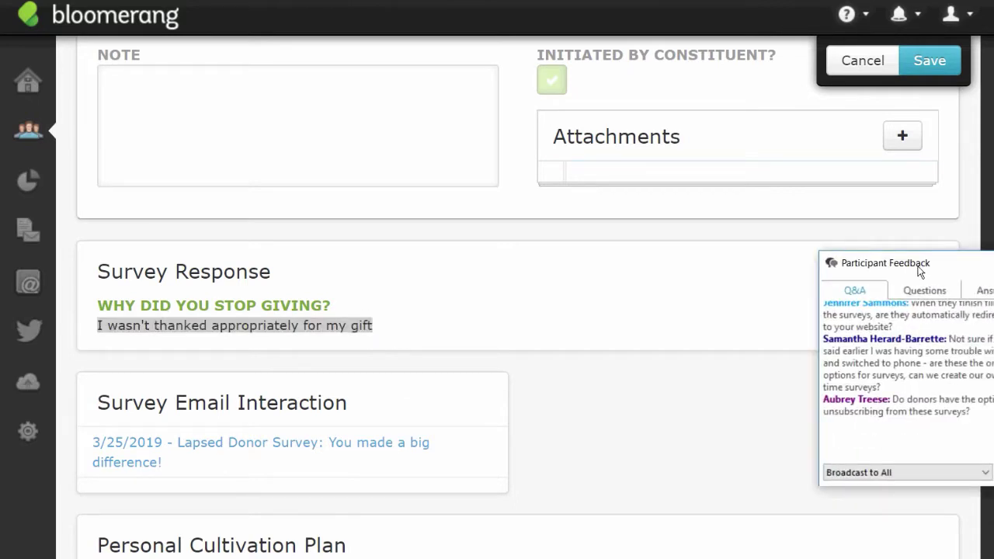
{"action": "left_click", "coordinate": [897, 399]}
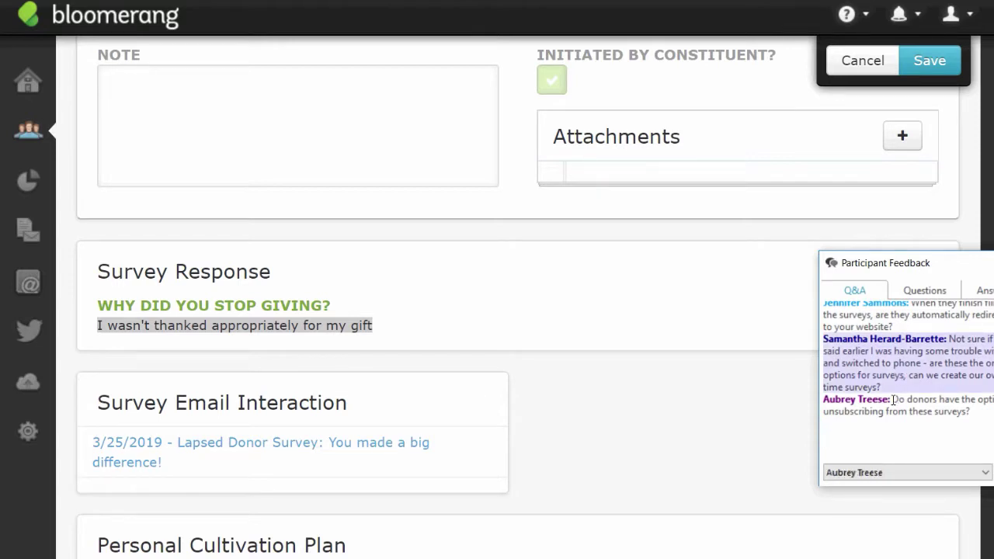
Step: Open the 3/25/2019 lapsed donor survey email interaction linked to the survey response
{"action": "left_click_drag", "start_coordinate": [893, 399], "coordinate": [969, 412]}
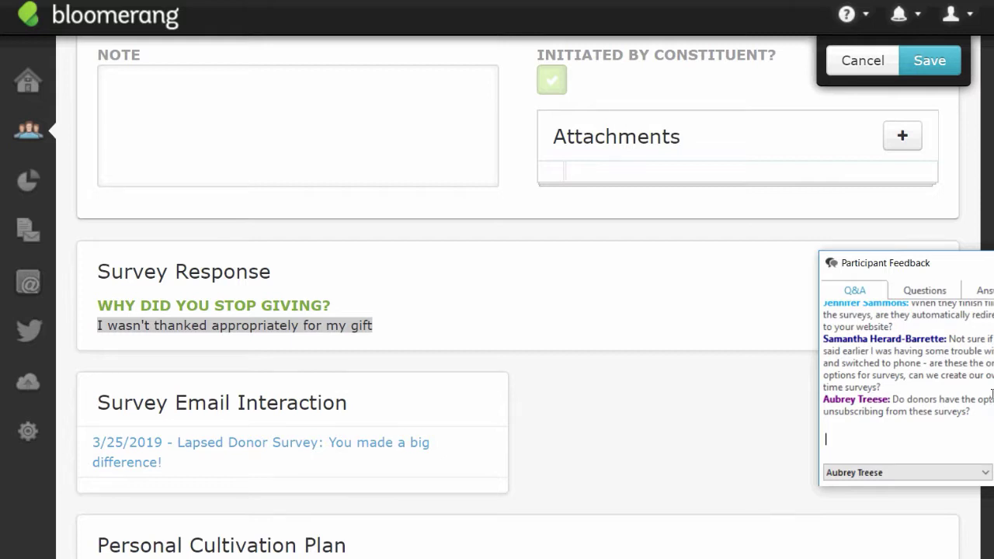
{"action": "left_click", "coordinate": [990, 349]}
{"action": "left_click", "coordinate": [704, 388]}
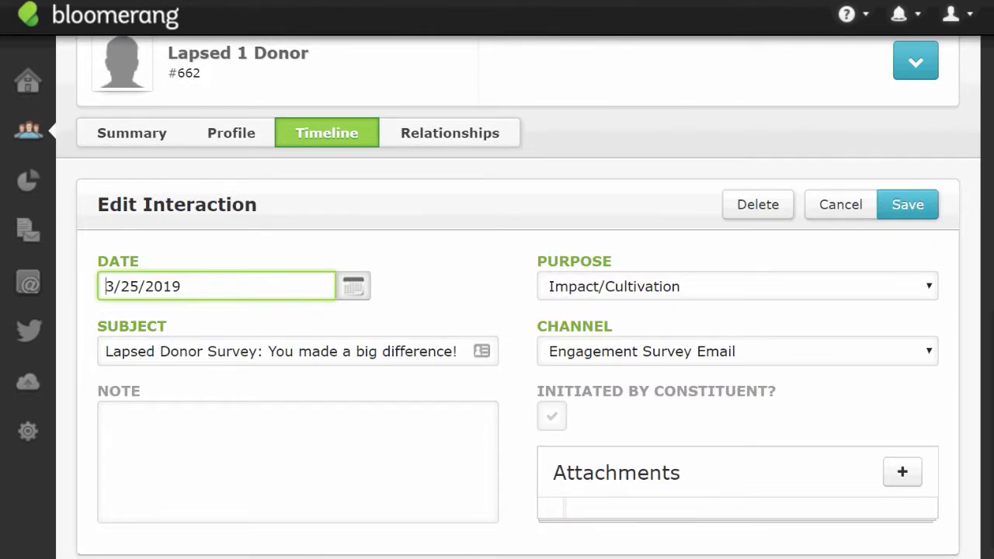
Step: Create a new report from scratch based on interactions
{"action": "left_click", "coordinate": [34, 181]}
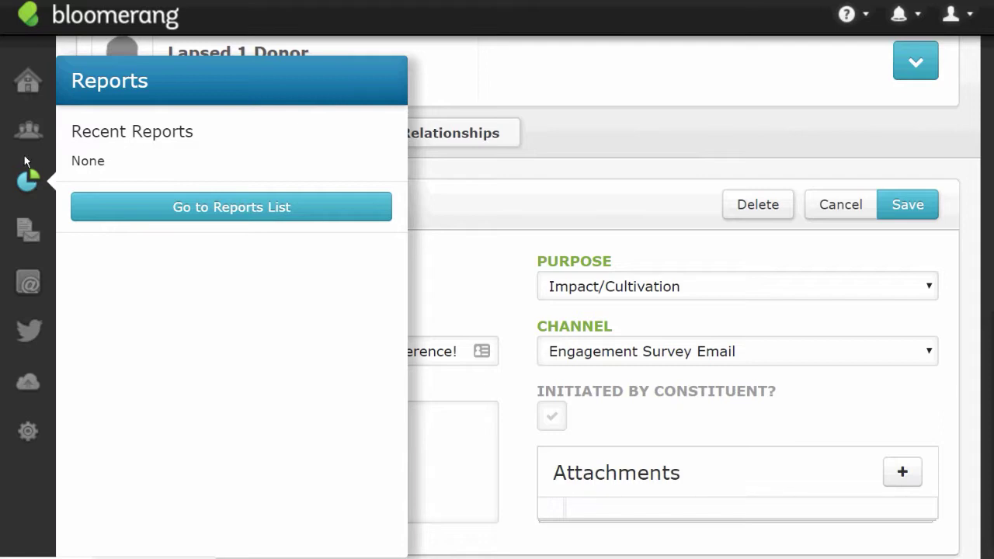
{"action": "left_click", "coordinate": [210, 208]}
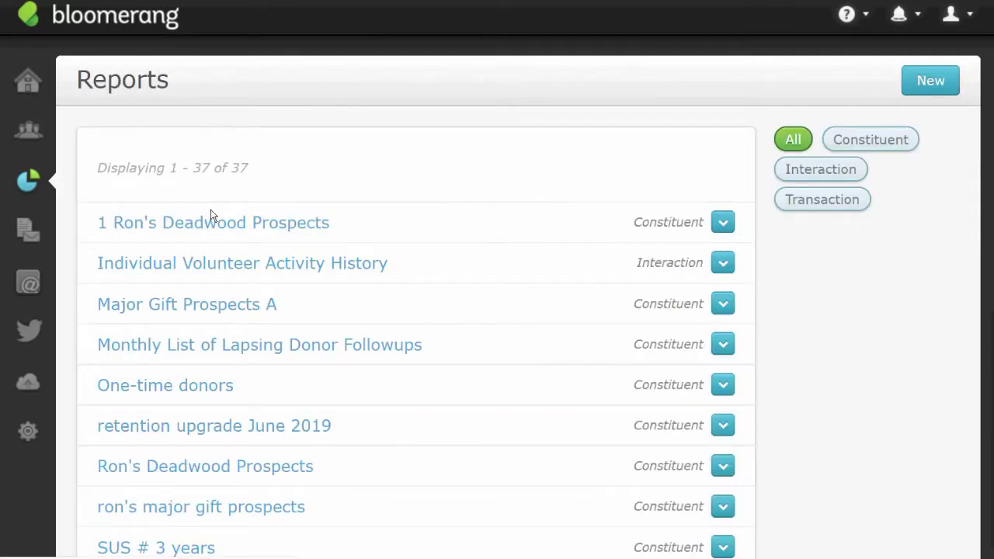
{"action": "left_click", "coordinate": [930, 81]}
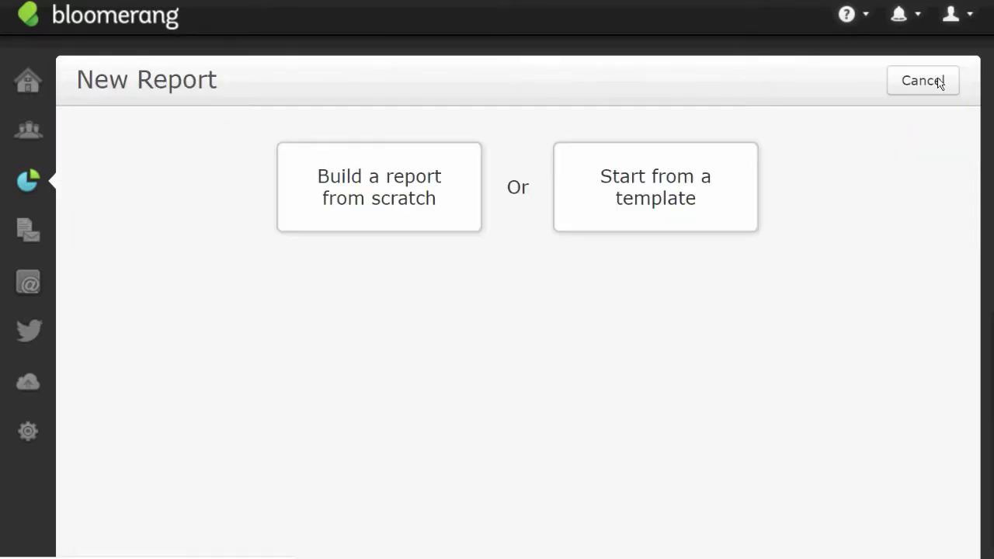
{"action": "left_click", "coordinate": [370, 176]}
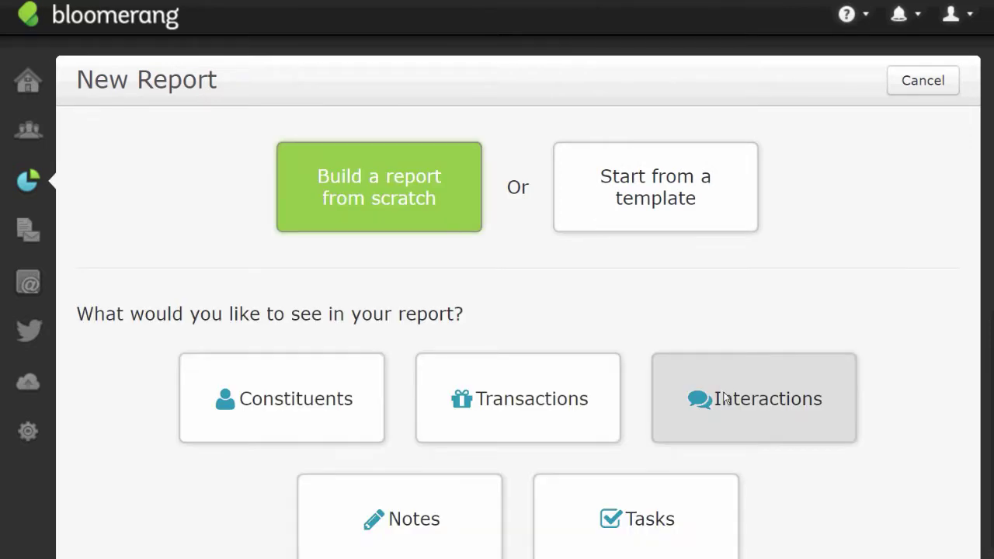
{"action": "left_click", "coordinate": [725, 397]}
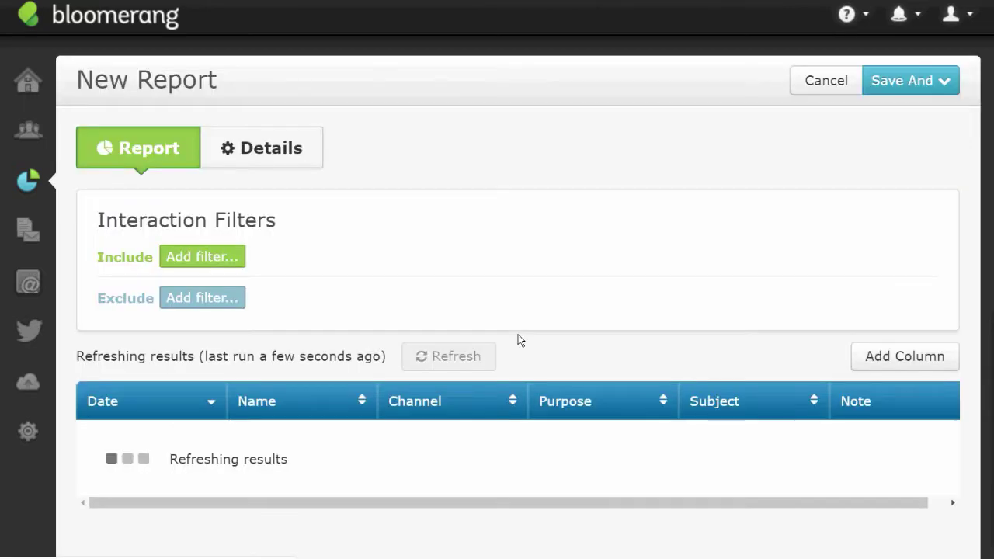
Step: Add an include filter limiting the interactions to the Engagement Survey channel
{"action": "left_click", "coordinate": [202, 257]}
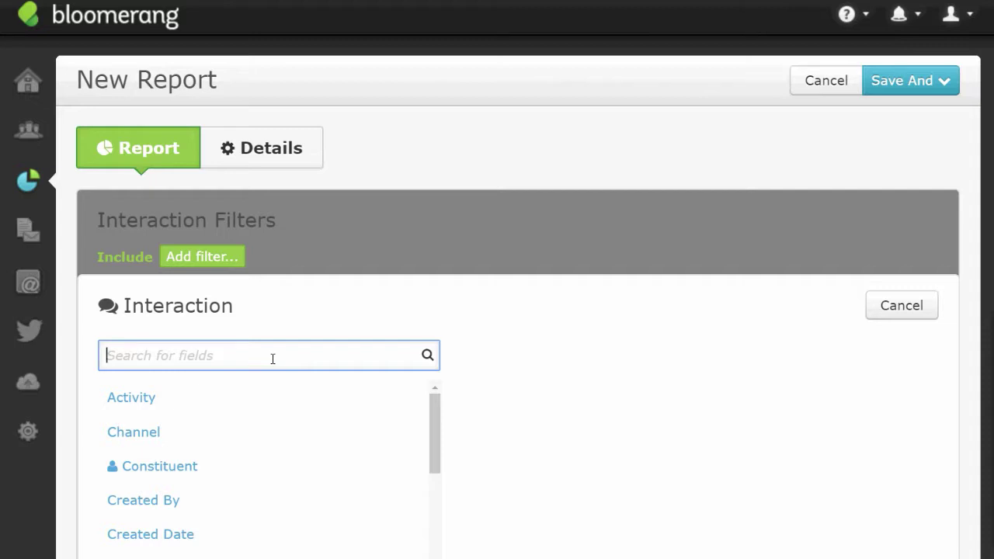
{"action": "type", "text": "chann"}
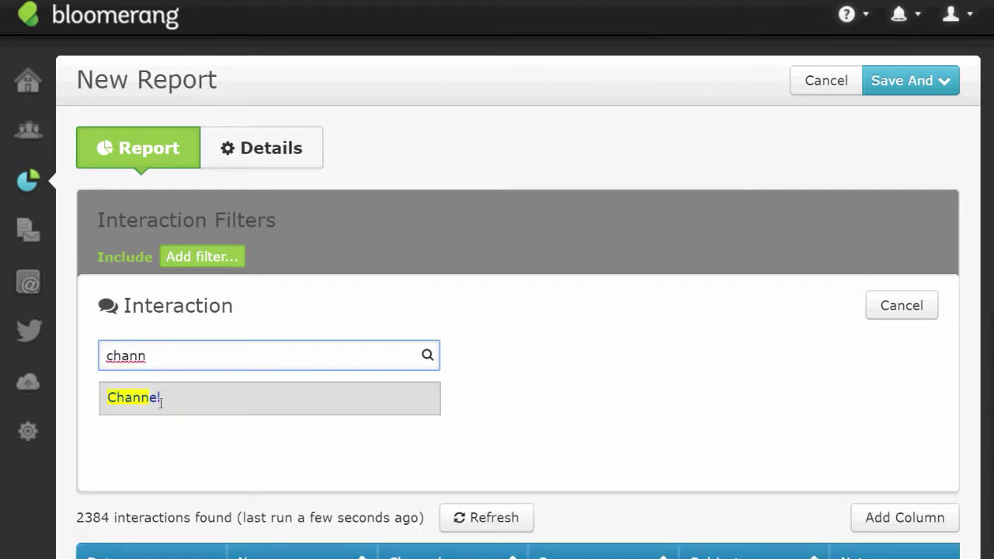
{"action": "left_click", "coordinate": [160, 400]}
{"action": "left_click", "coordinate": [264, 361]}
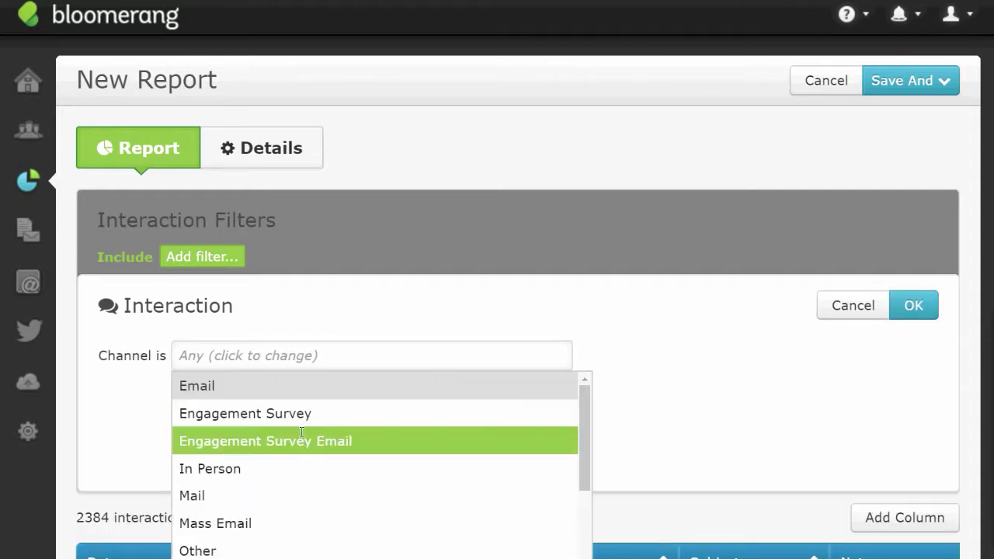
{"action": "left_click", "coordinate": [297, 415]}
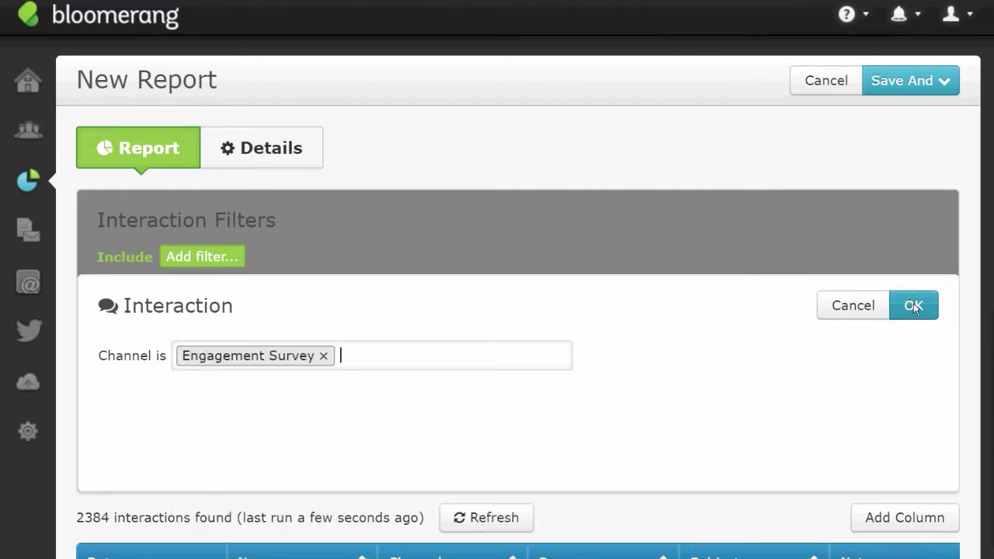
{"action": "left_click", "coordinate": [445, 351]}
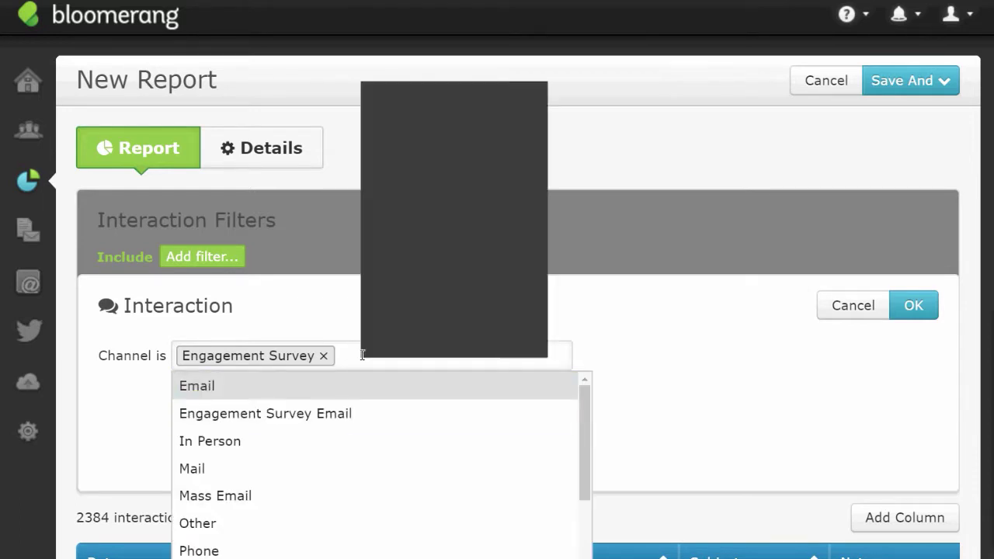
{"action": "left_click", "coordinate": [914, 306]}
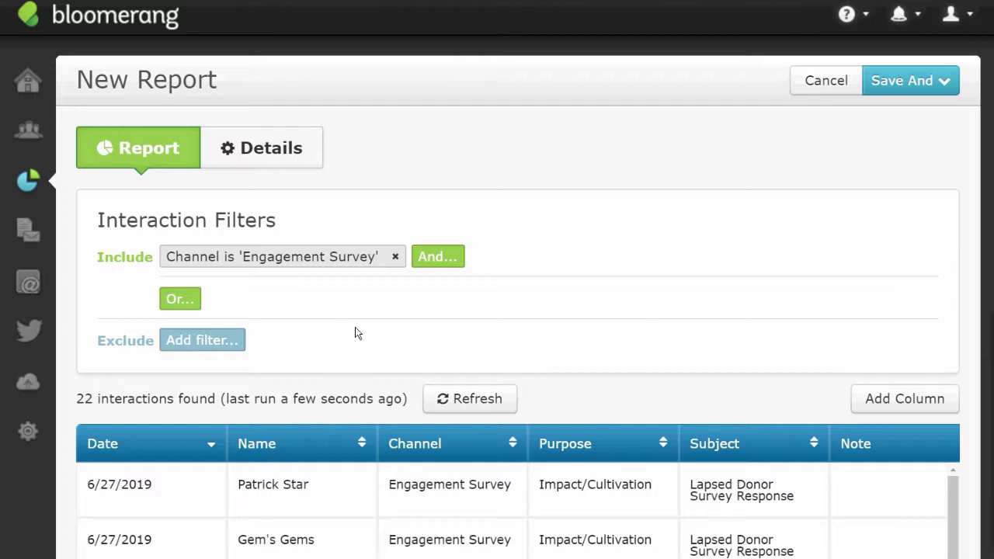
Step: Add a second include condition requiring the subject to contain "lapsed"
{"action": "left_click", "coordinate": [439, 257]}
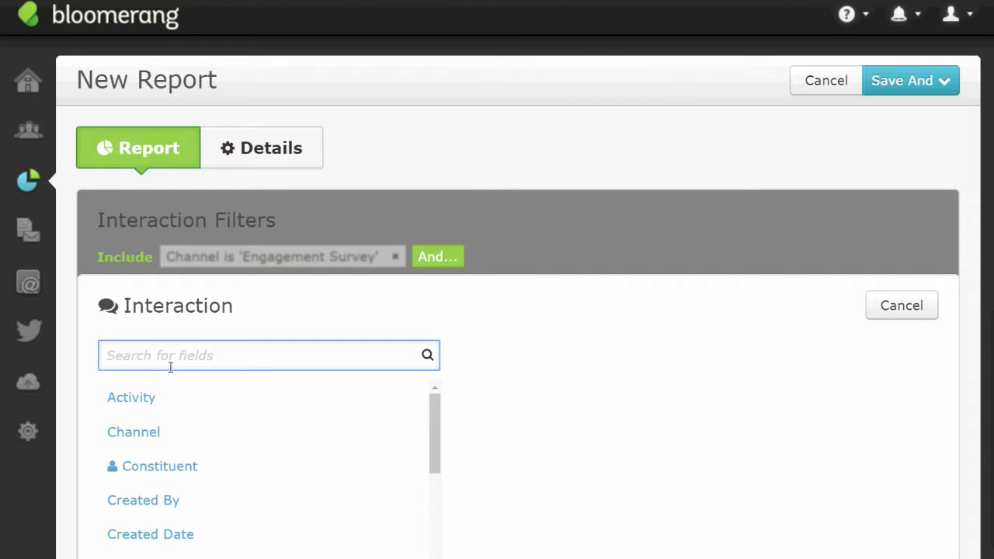
{"action": "type", "text": "subj"}
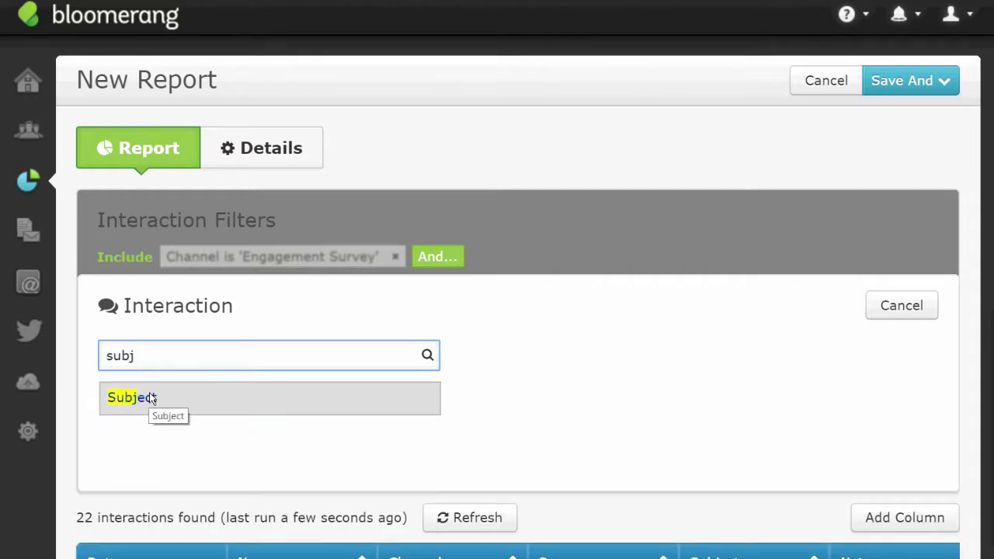
{"action": "left_click", "coordinate": [152, 398]}
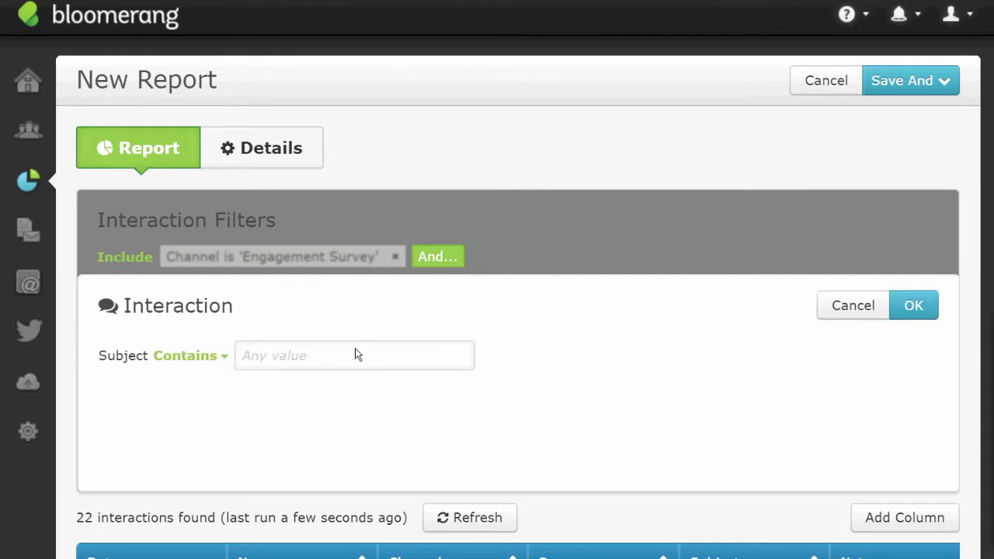
{"action": "left_click", "coordinate": [355, 349]}
{"action": "type", "text": "lapse"}
{"action": "type", "text": "d"}
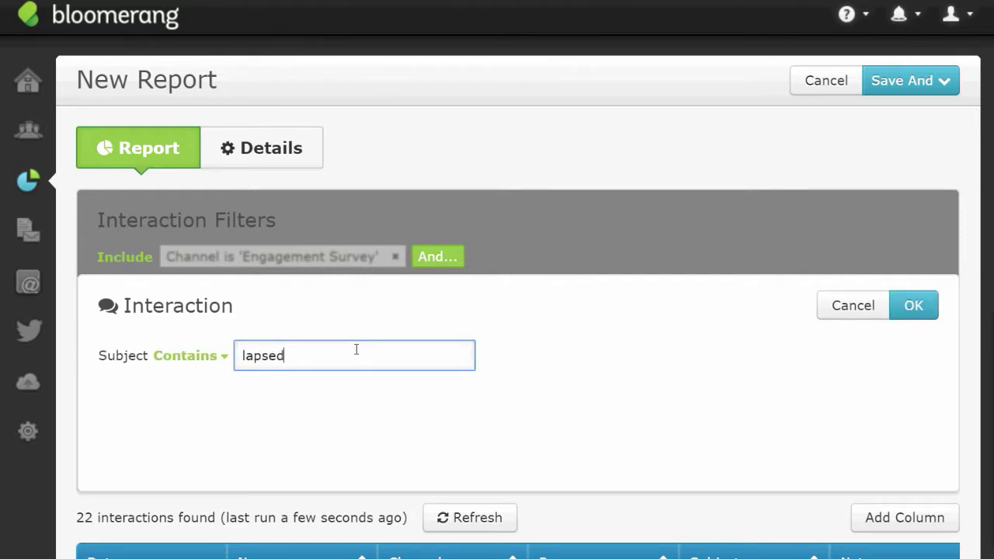
{"action": "left_click", "coordinate": [930, 309]}
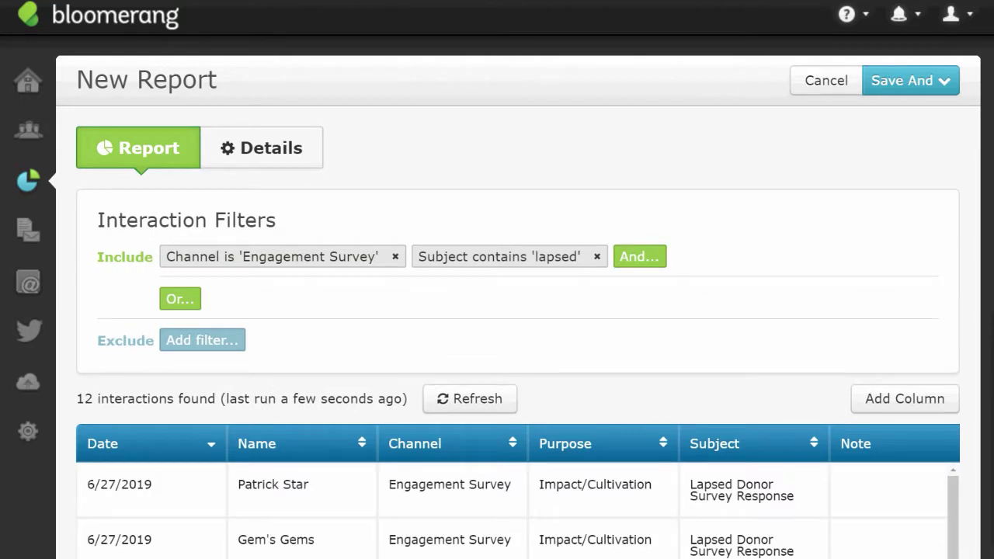
Step: Look through the filtered lapsed donor survey responses and try to open one from 3/25/2019, staying on the unsaved report
{"action": "scroll", "coordinate": [519, 310], "scroll_direction": "down", "scroll_amount": 2}
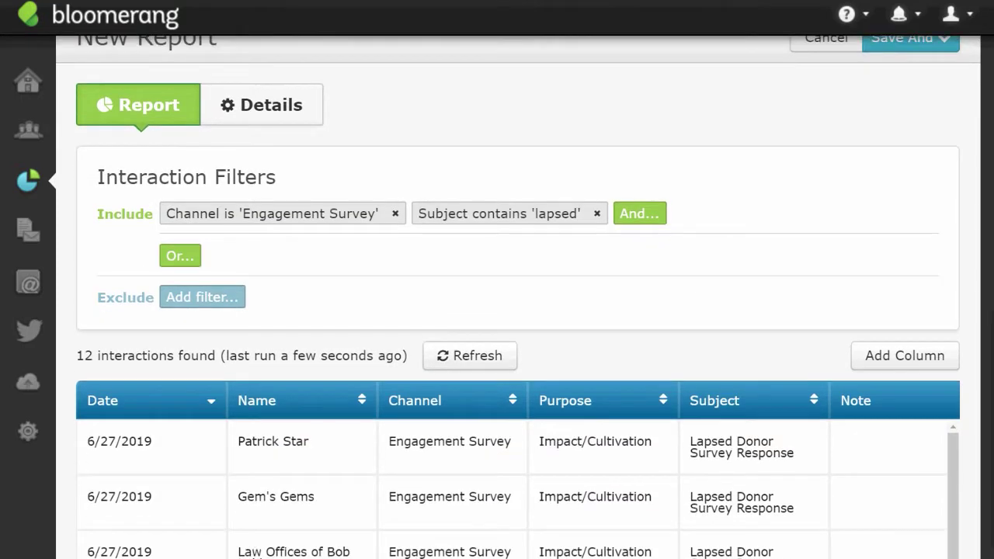
{"action": "scroll", "coordinate": [519, 311], "scroll_direction": "down", "scroll_amount": 1}
{"action": "scroll", "coordinate": [518, 311], "scroll_direction": "up", "scroll_amount": 1}
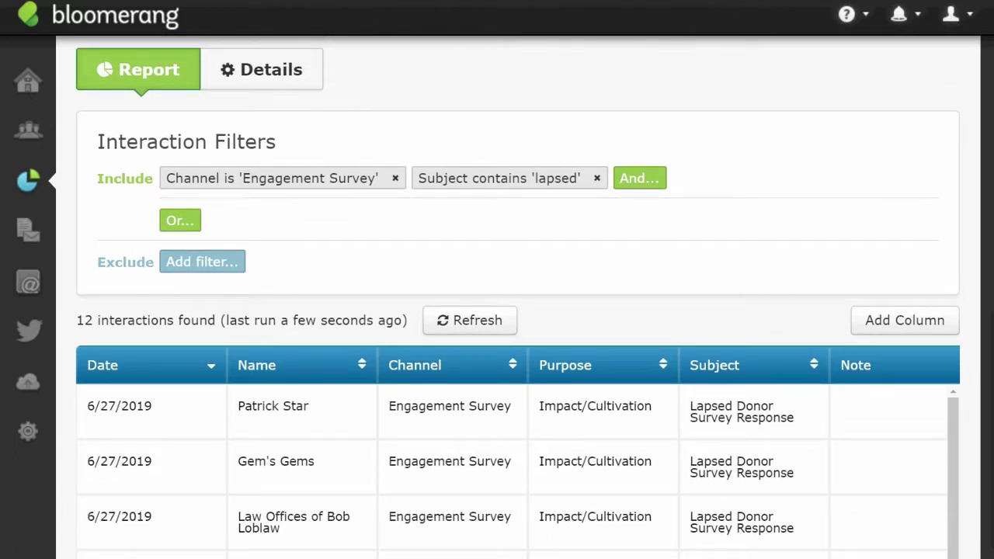
{"action": "scroll", "coordinate": [519, 311], "scroll_direction": "down", "scroll_amount": 1}
{"action": "scroll", "coordinate": [519, 311], "scroll_direction": "down", "scroll_amount": 1}
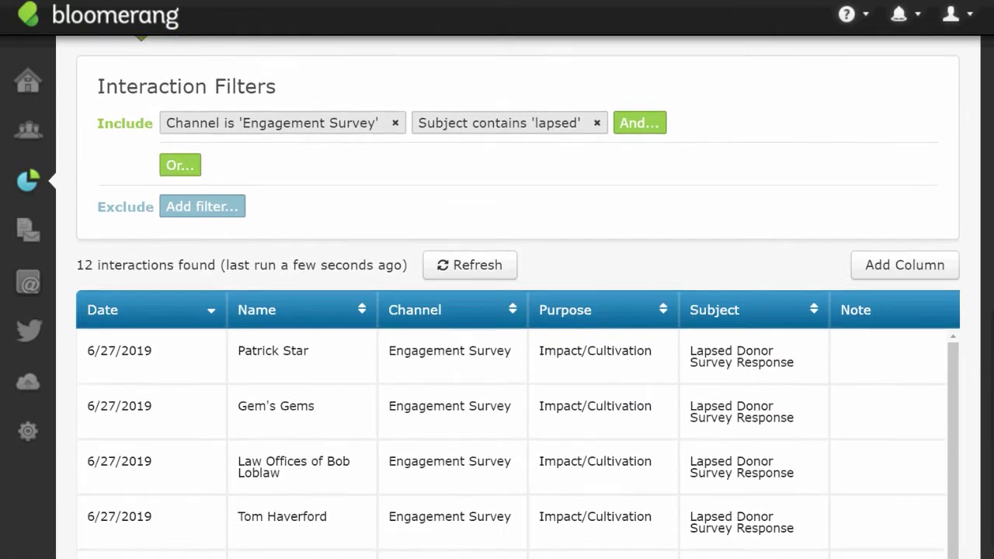
{"action": "scroll", "coordinate": [519, 311], "scroll_direction": "down", "scroll_amount": 4}
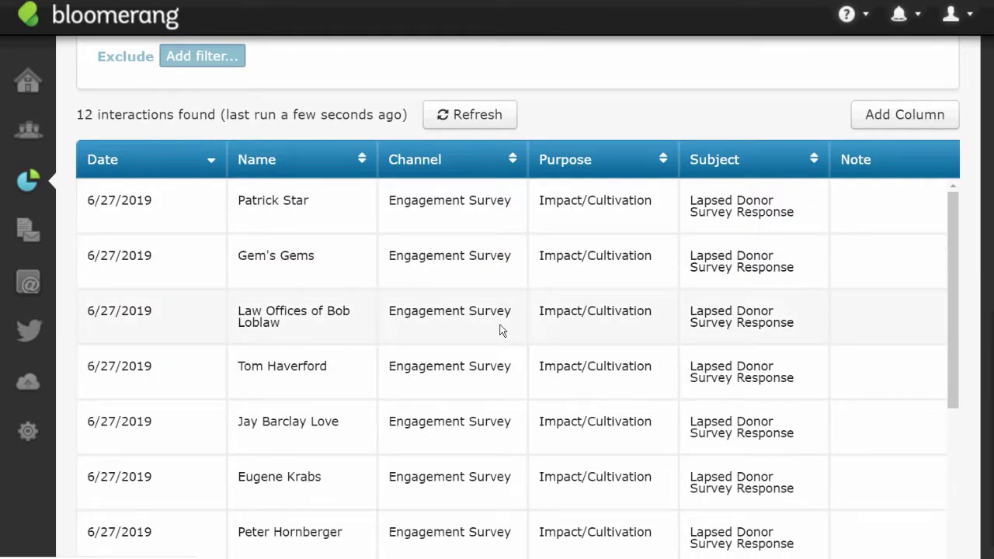
{"action": "left_click_drag", "start_coordinate": [957, 312], "coordinate": [939, 437]}
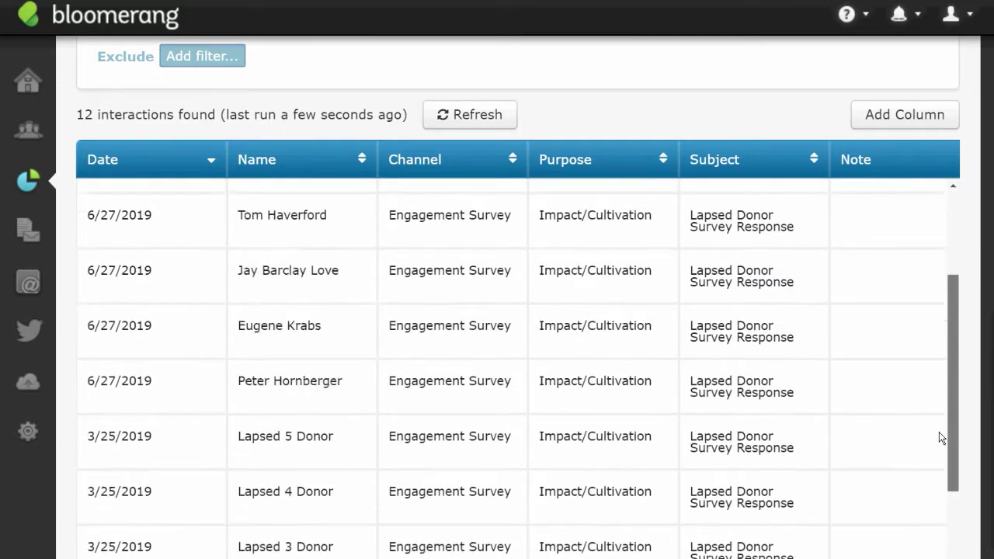
{"action": "scroll", "coordinate": [939, 437], "scroll_direction": "down", "scroll_amount": 3}
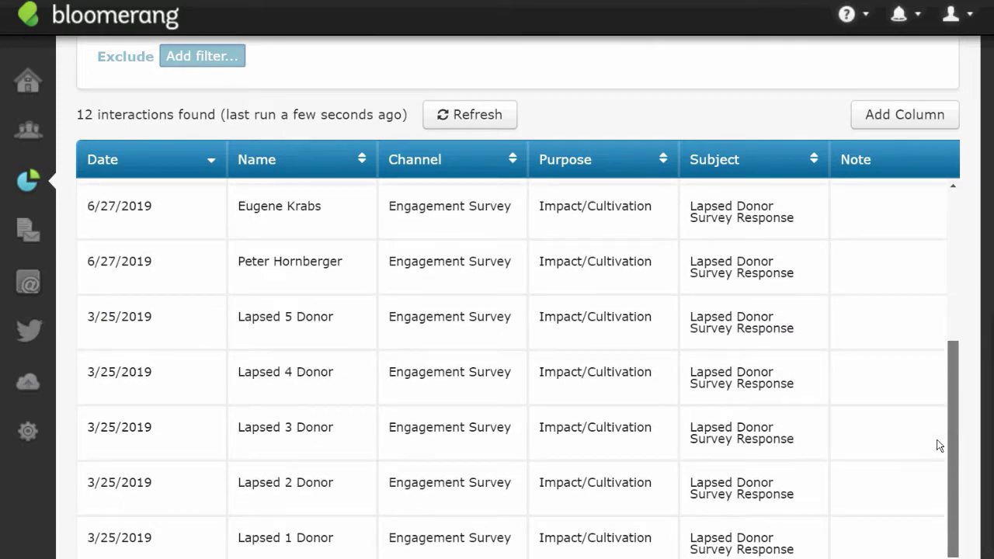
{"action": "scroll", "coordinate": [937, 445], "scroll_direction": "up", "scroll_amount": 3}
{"action": "scroll", "coordinate": [936, 462], "scroll_direction": "down", "scroll_amount": 3}
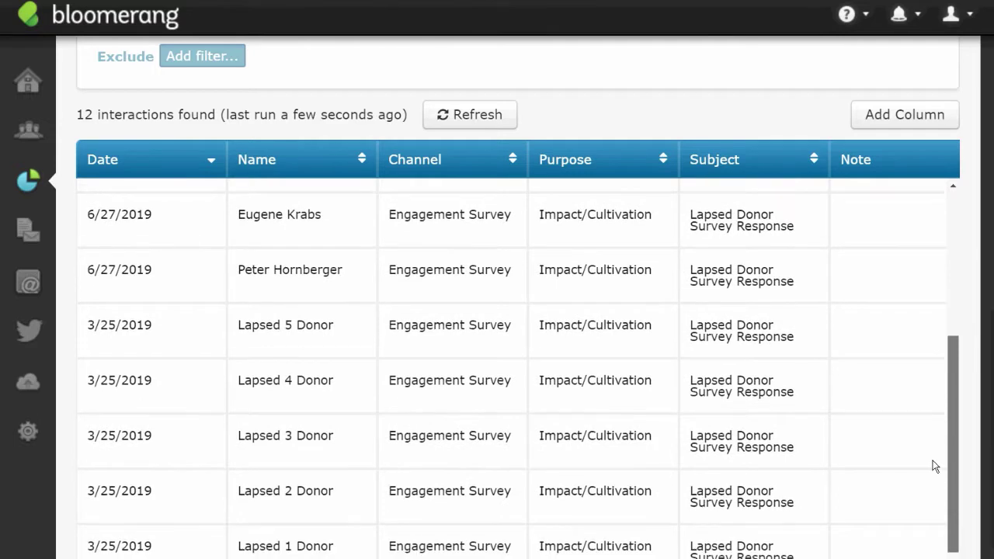
{"action": "left_click", "coordinate": [277, 379]}
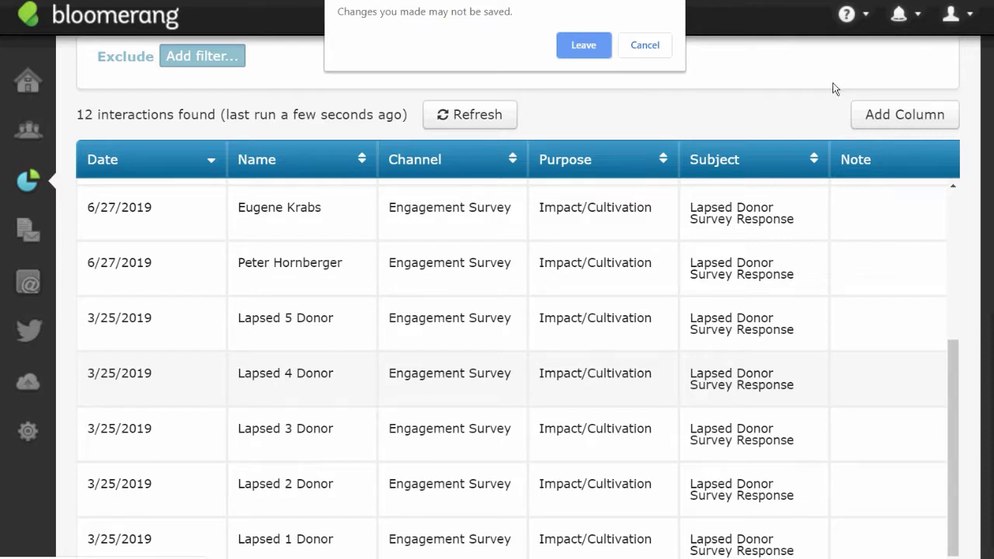
{"action": "left_click", "coordinate": [644, 48]}
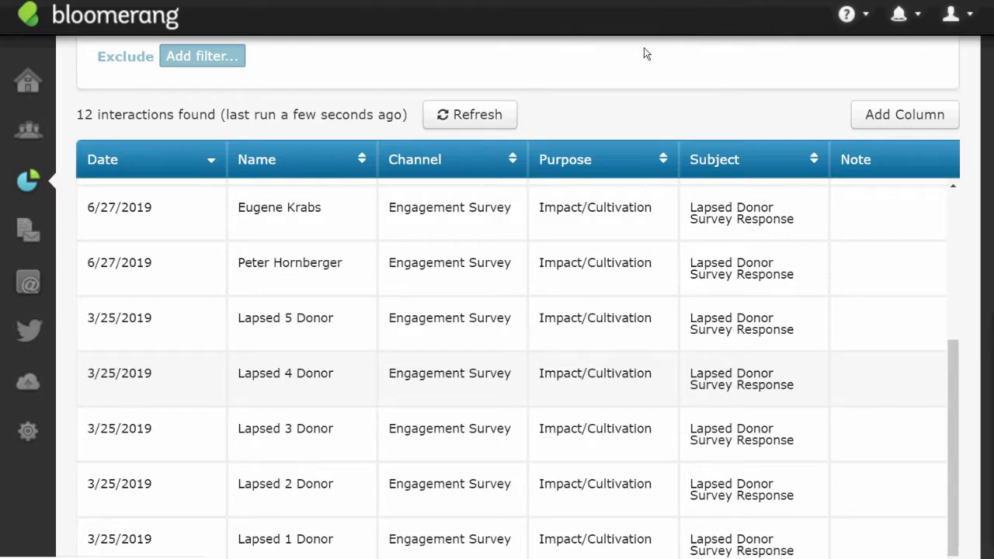
Step: Add the Lapsed Reason field as a column in the report
{"action": "left_click", "coordinate": [904, 114]}
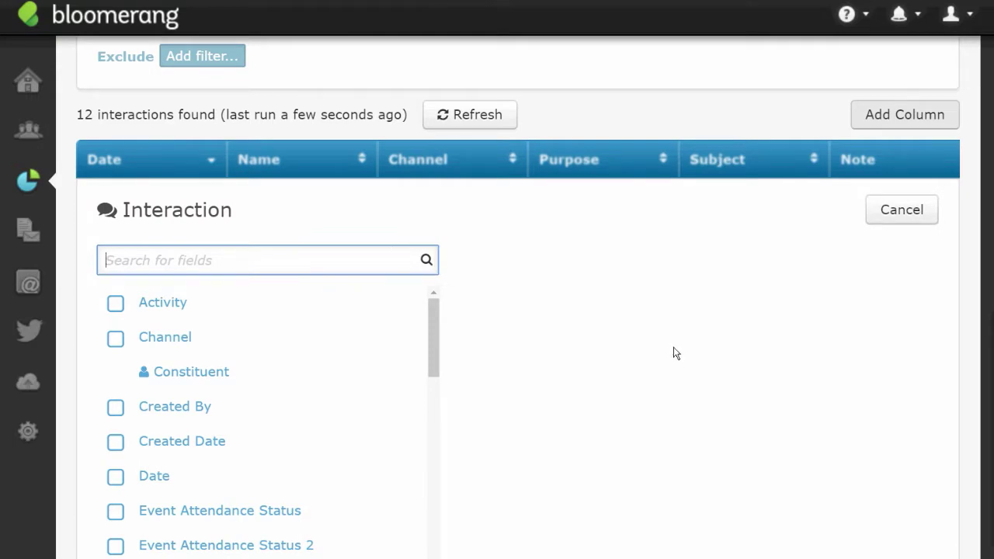
{"action": "type", "text": "laps"}
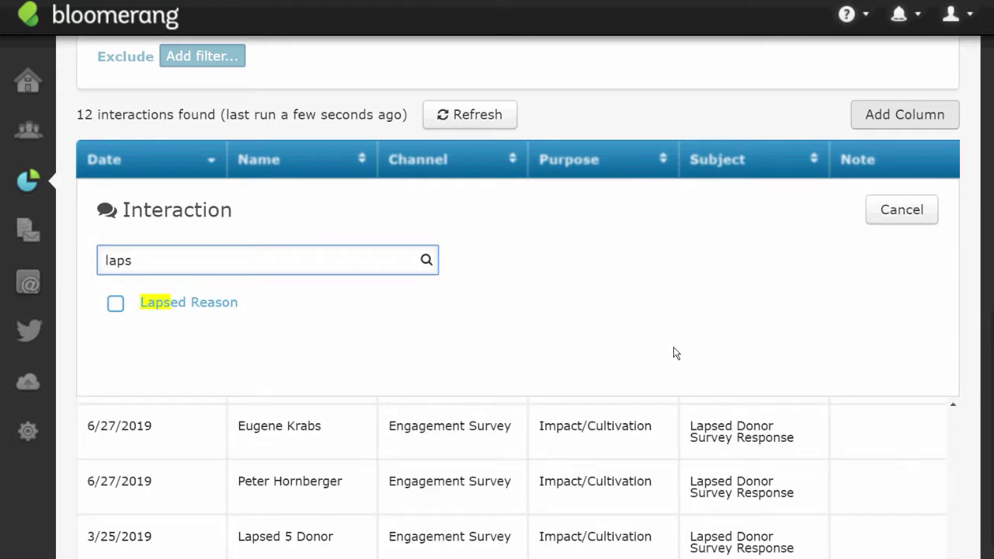
{"action": "left_click", "coordinate": [119, 307]}
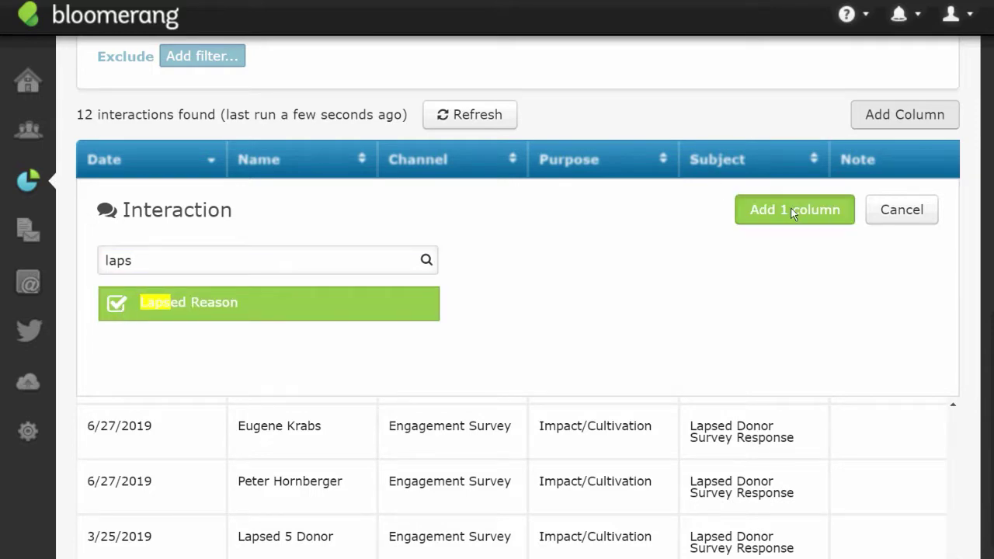
{"action": "left_click", "coordinate": [790, 211]}
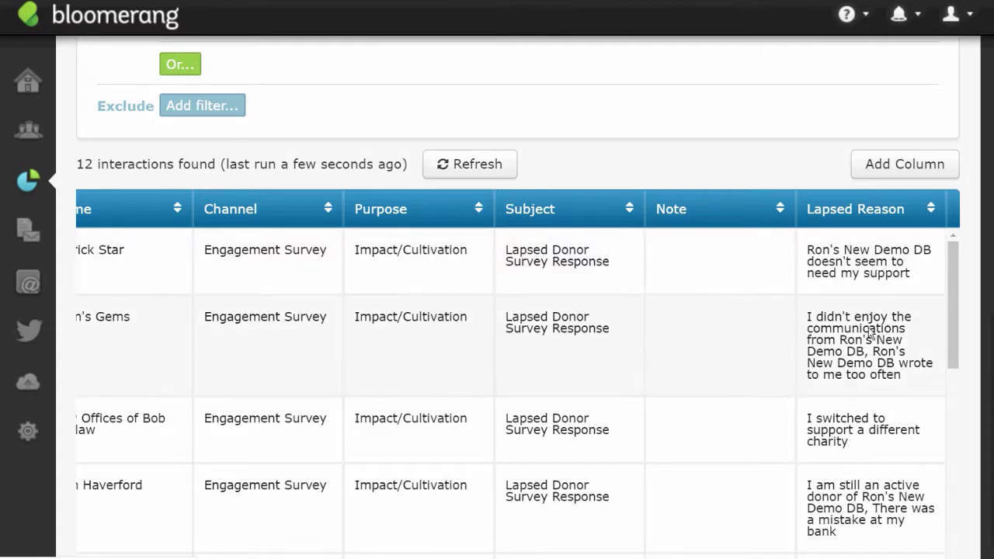
{"action": "key", "text": "alt+Left"}
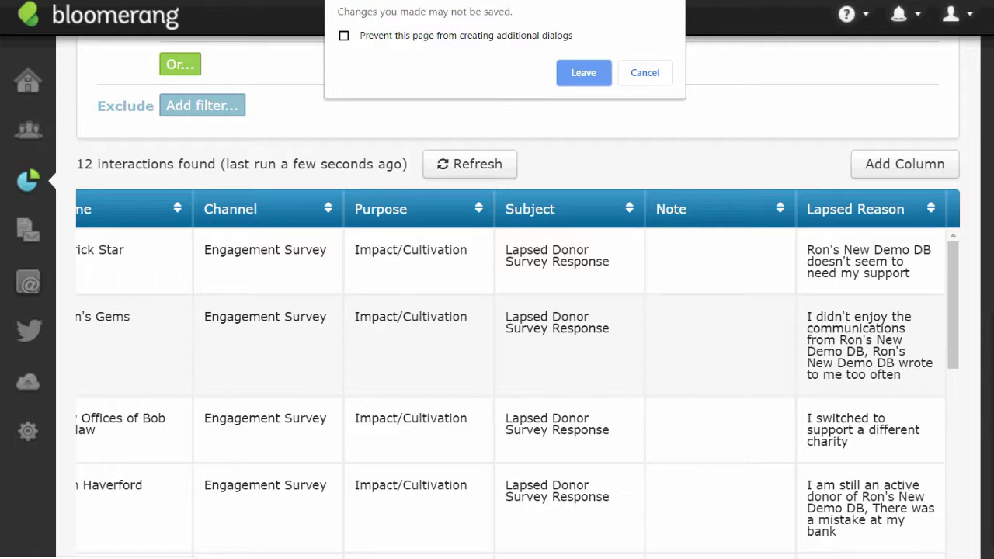
{"action": "key", "text": "Tab"}
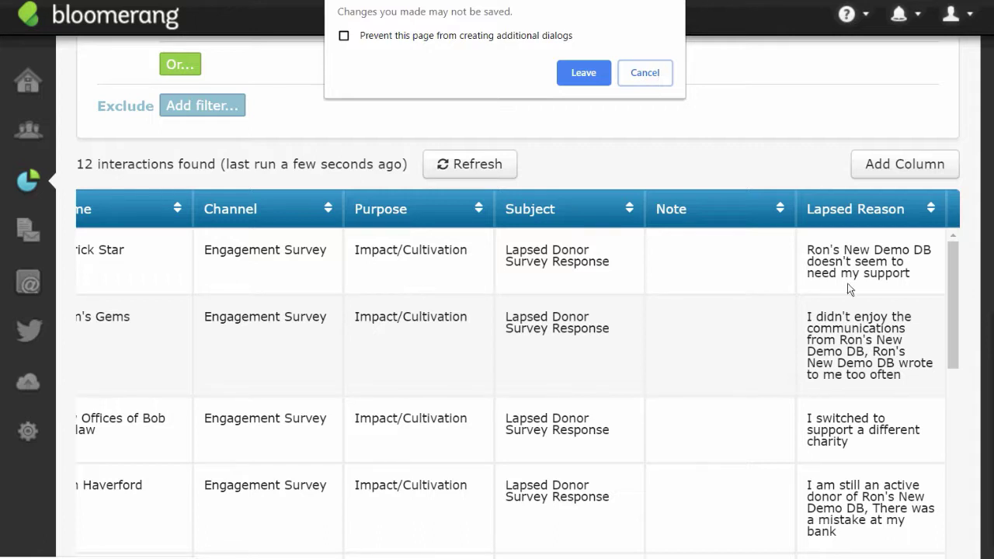
{"action": "left_click", "coordinate": [655, 82]}
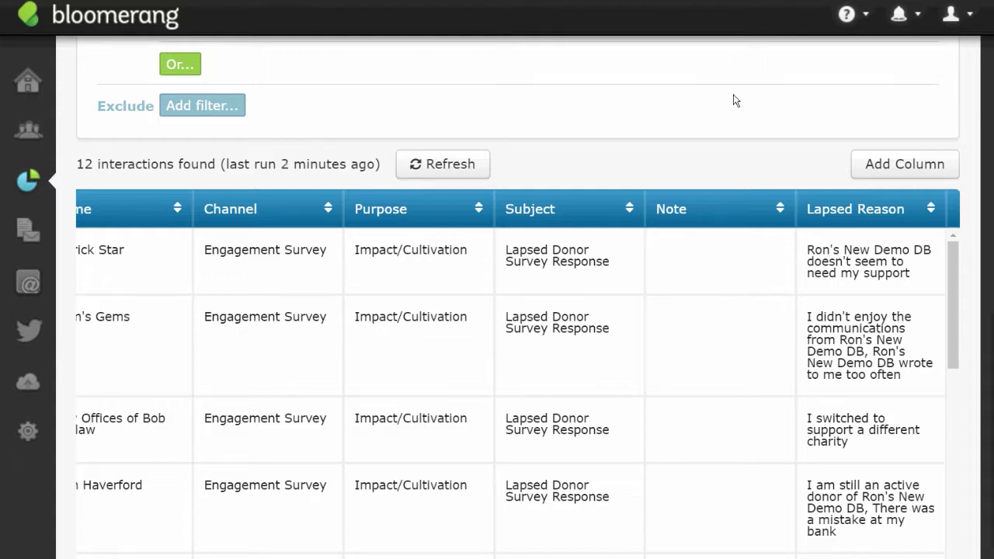
Step: Examine the reasons given in the Lapsed Reason column further down the report results
{"action": "left_click_drag", "start_coordinate": [954, 302], "coordinate": [954, 328]}
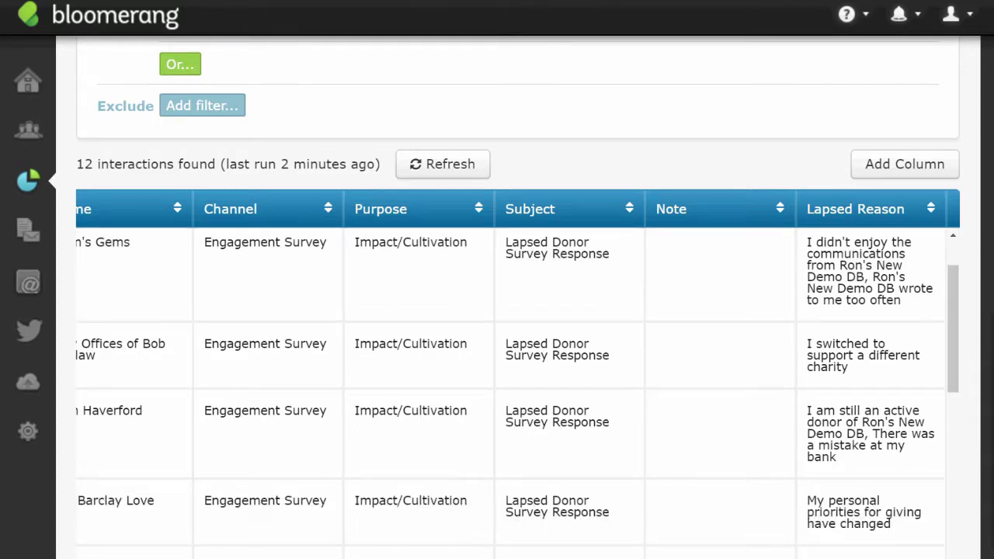
Step: Save the report under the name "Lapsed Donor Survey Responses" and keep it open for editing
{"action": "mouse_move", "coordinate": [993, 242]}
{"action": "left_mouse_down"}
{"action": "mouse_move", "coordinate": [980, 238]}
{"action": "mouse_move", "coordinate": [993, 238]}
{"action": "left_mouse_up"}
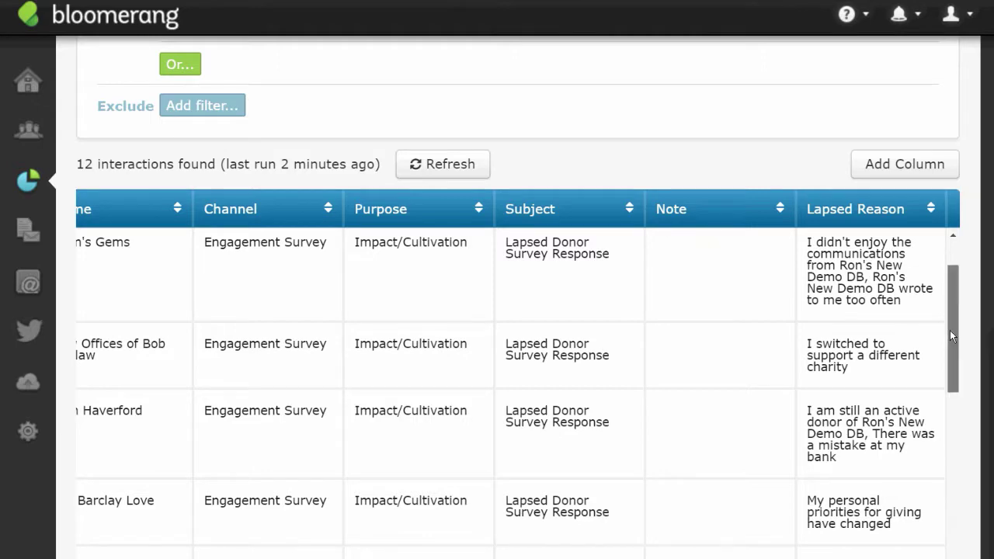
{"action": "left_click_drag", "start_coordinate": [950, 330], "coordinate": [950, 268]}
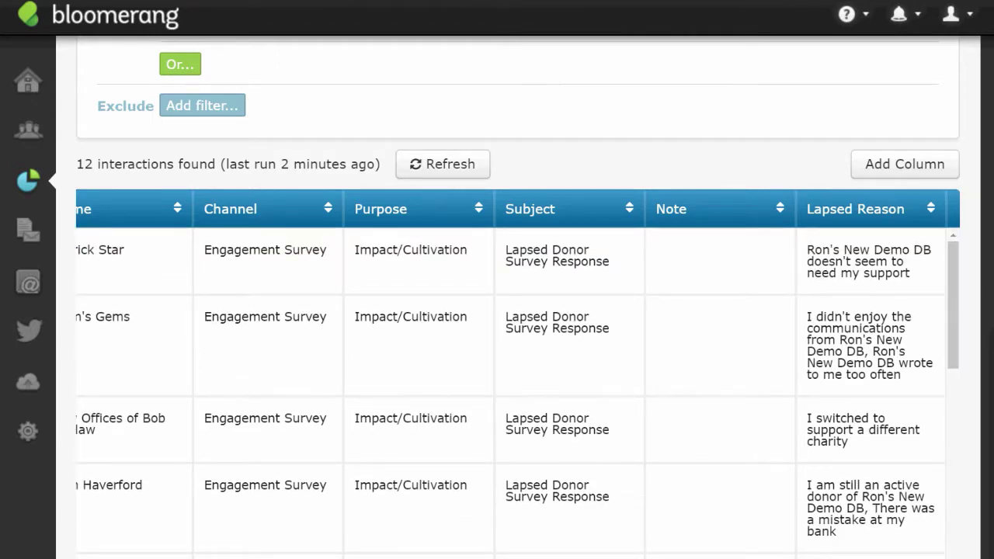
{"action": "scroll", "coordinate": [519, 297], "scroll_direction": "up", "scroll_amount": 3}
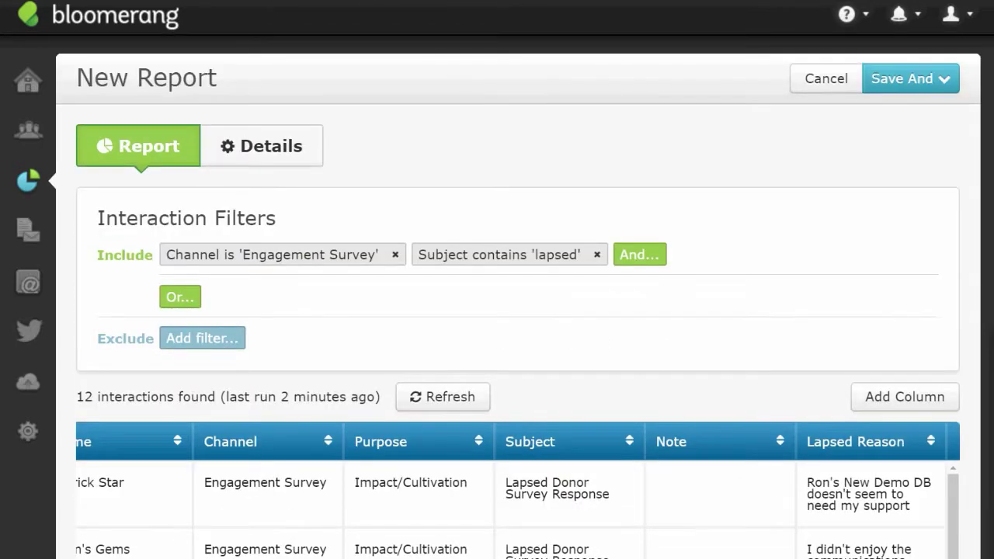
{"action": "left_click", "coordinate": [901, 87]}
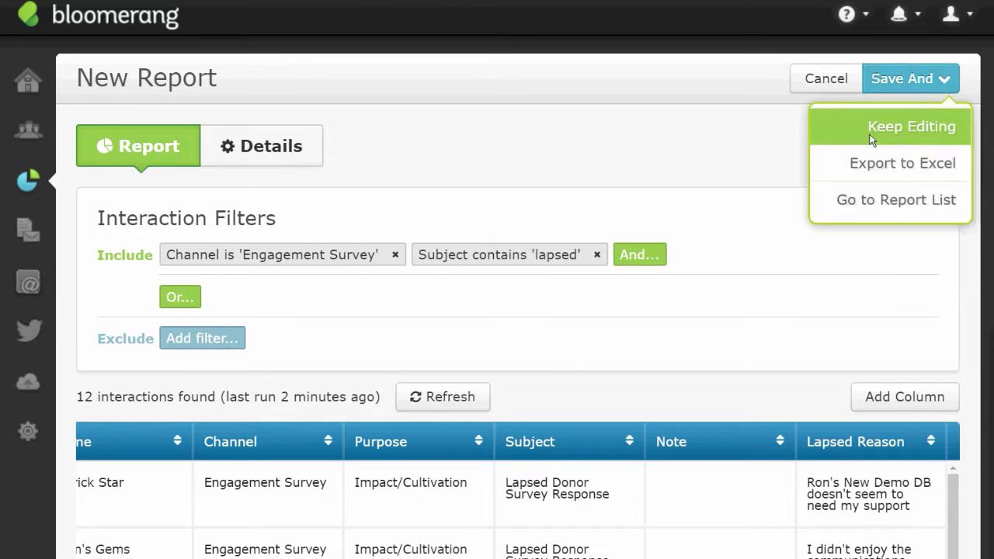
{"action": "left_click", "coordinate": [872, 140]}
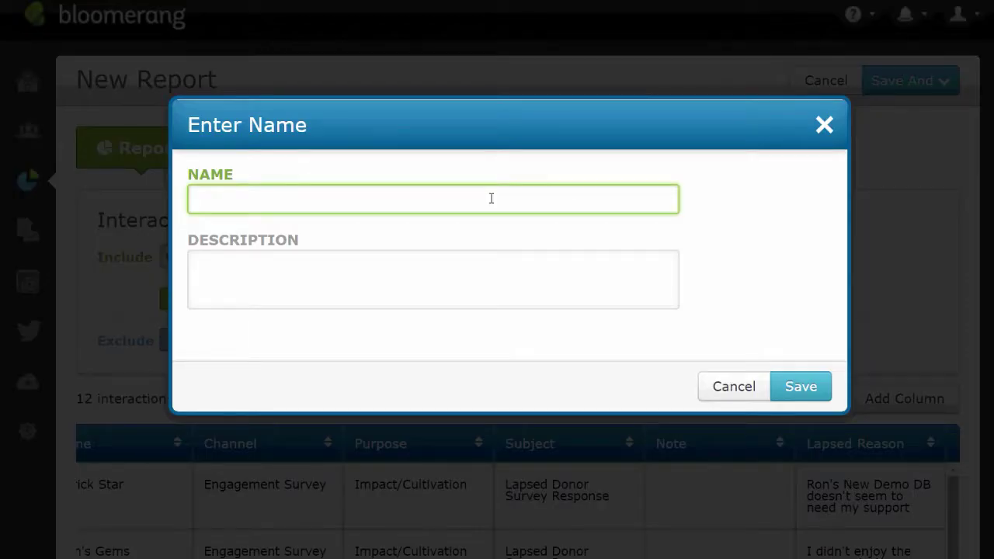
{"action": "type", "text": "Lapsed D"}
{"action": "key", "text": "BackSpace"}
{"action": "type", "text": "Donor Survey REspon"}
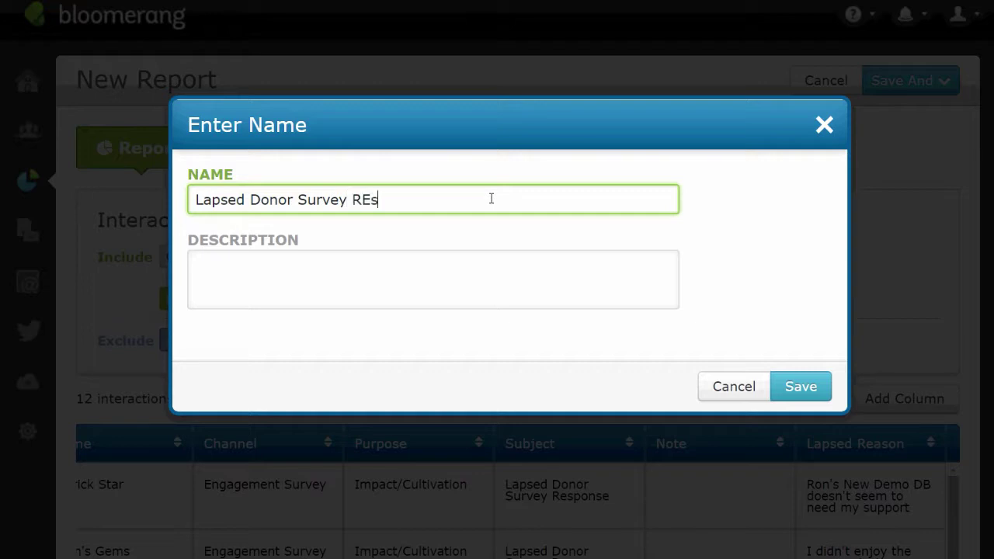
{"action": "key", "text": "BackSpace"}
{"action": "key", "text": "BackSpace"}
{"action": "key", "text": "BackSpace"}
{"action": "key", "text": "BackSpace"}
{"action": "key", "text": "BackSpace"}
{"action": "type", "text": "esponses"}
{"action": "left_click", "coordinate": [791, 383]}
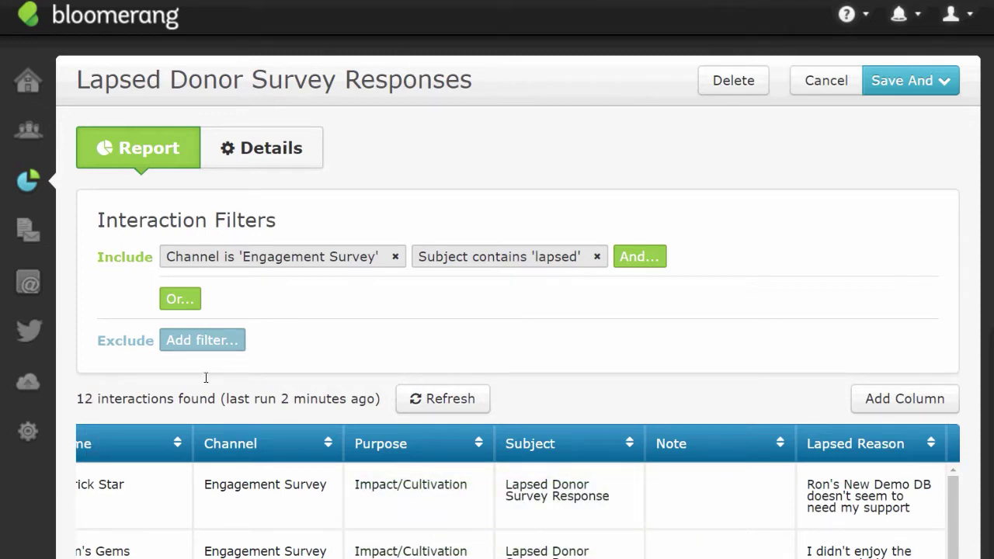
Step: Add a third include condition limiting Date to the previous 90 days, and save the report while staying in the editor
{"action": "left_click", "coordinate": [638, 258]}
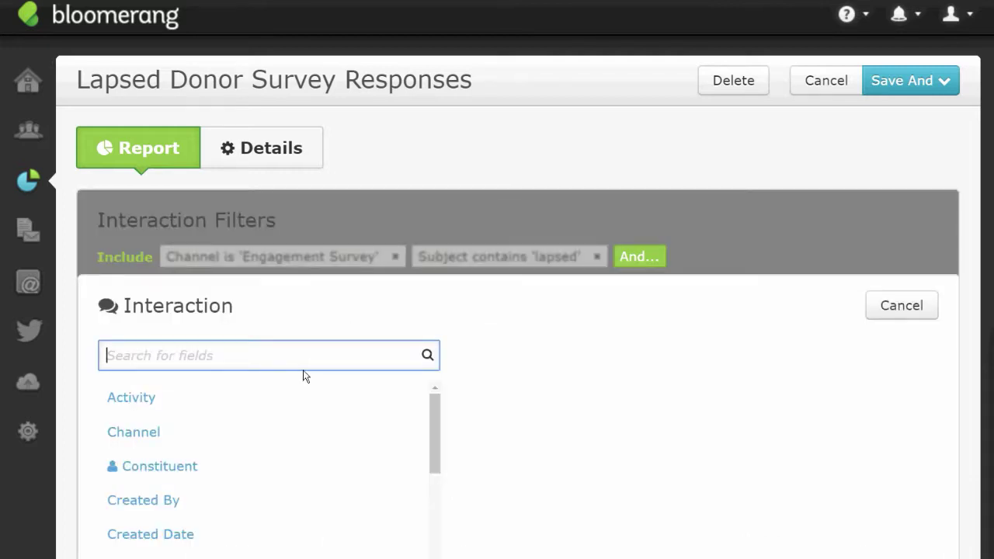
{"action": "type", "text": "date"}
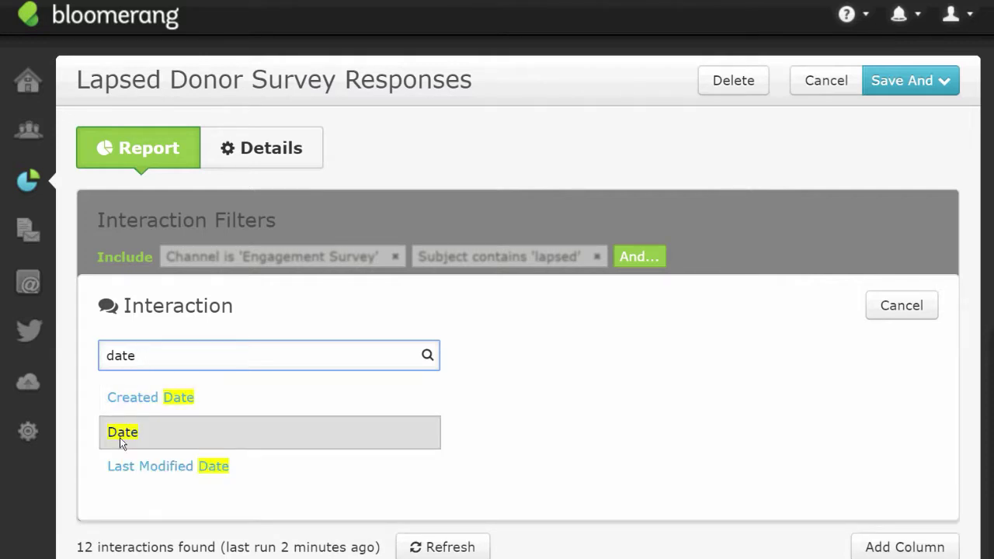
{"action": "left_click", "coordinate": [122, 435]}
{"action": "left_click", "coordinate": [187, 363]}
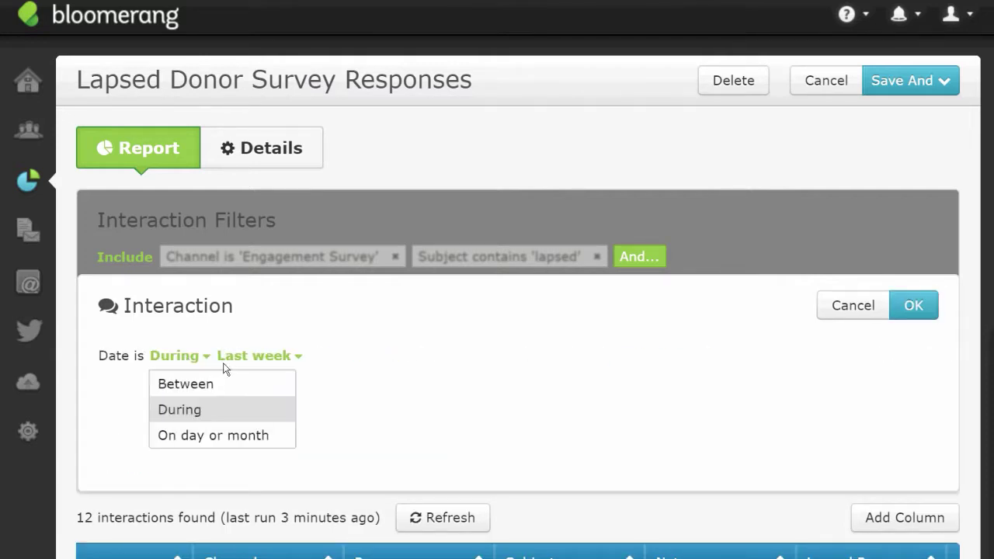
{"action": "left_click", "coordinate": [247, 359]}
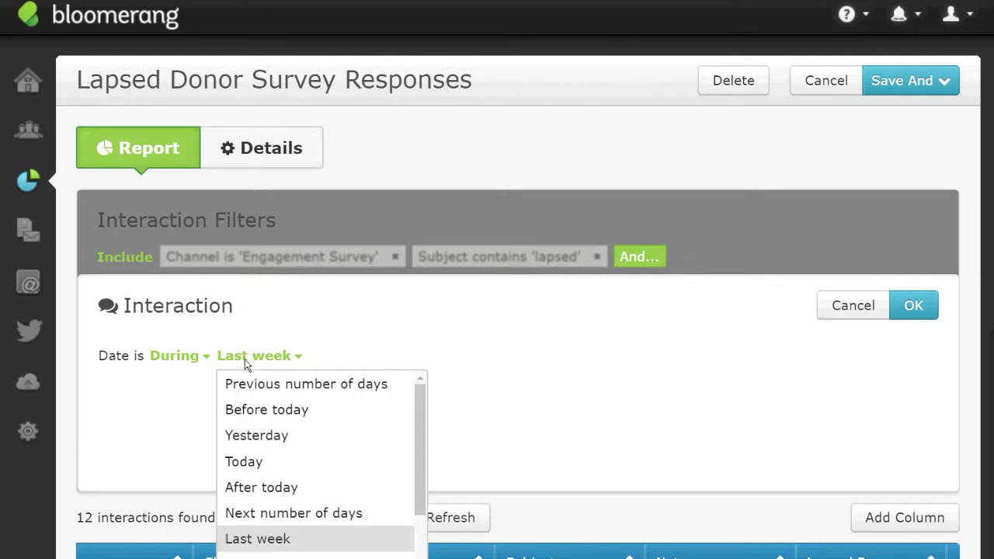
{"action": "left_click", "coordinate": [274, 380]}
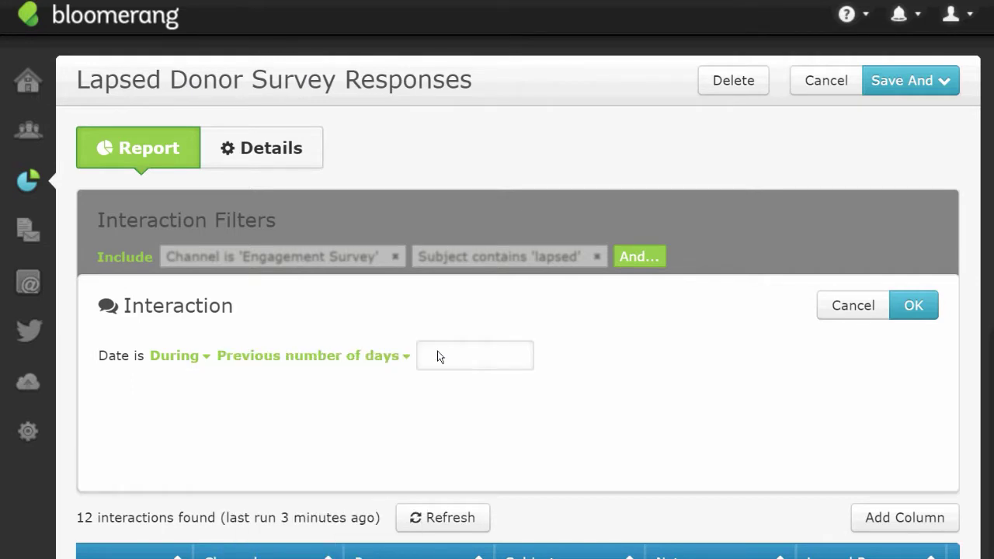
{"action": "left_click", "coordinate": [439, 354]}
{"action": "type", "text": "90"}
{"action": "left_click", "coordinate": [911, 307]}
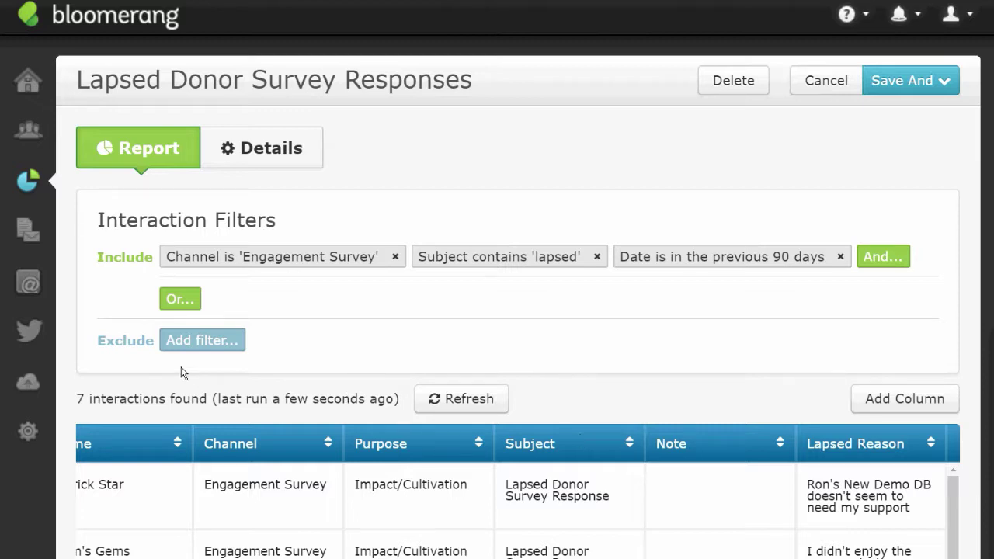
{"action": "left_click", "coordinate": [901, 85]}
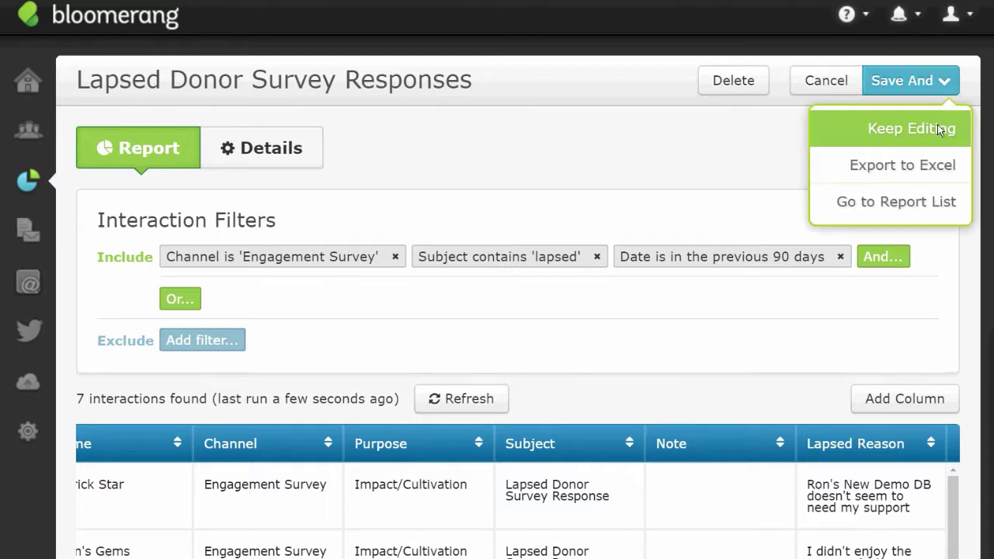
{"action": "left_click", "coordinate": [937, 126]}
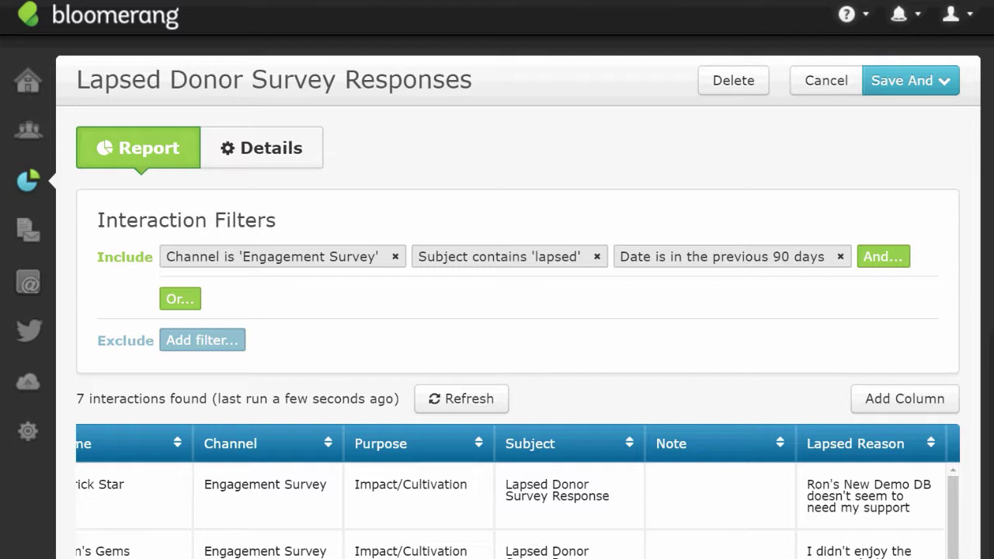
Step: Open the report of donors not retained from the dashboard's Donor Retention chart and look over its household filters and results
{"action": "left_click", "coordinate": [29, 82]}
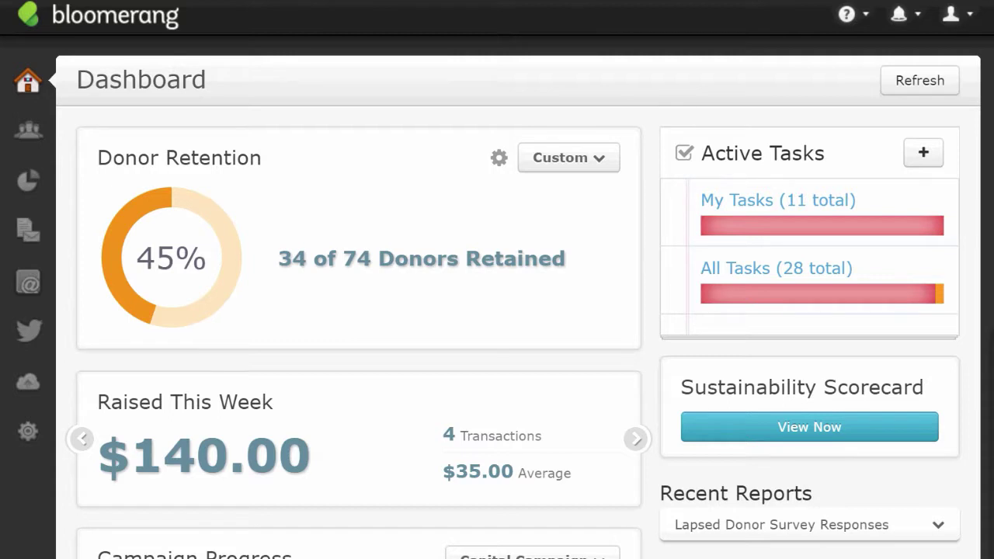
{"action": "left_click", "coordinate": [233, 265]}
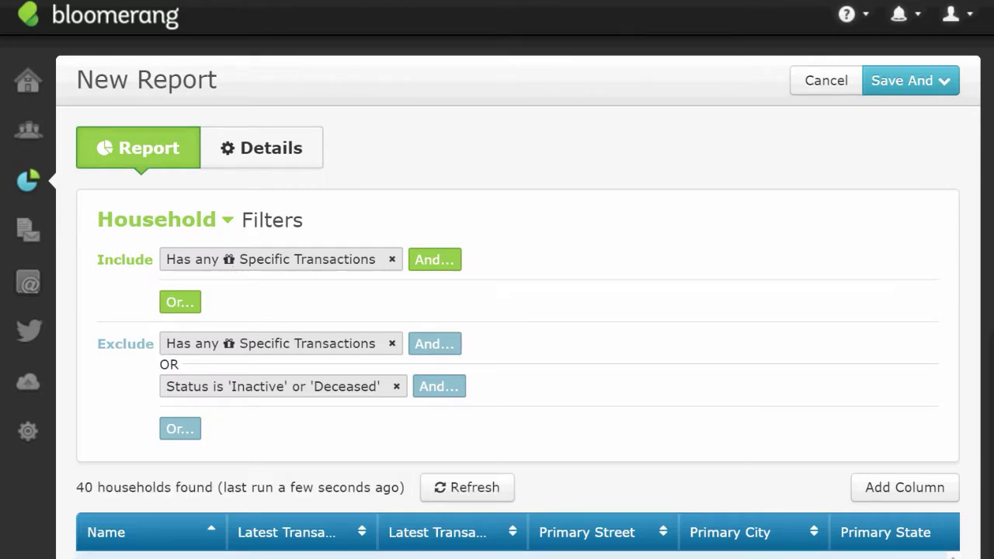
{"action": "scroll", "coordinate": [518, 303], "scroll_direction": "down", "scroll_amount": 3}
{"action": "scroll", "coordinate": [517, 303], "scroll_direction": "up", "scroll_amount": 1}
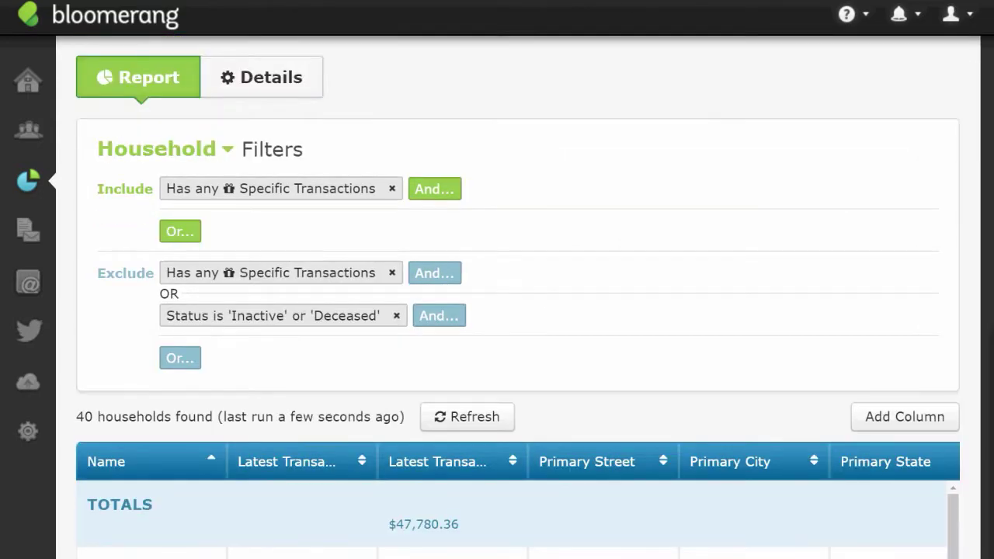
{"action": "scroll", "coordinate": [517, 303], "scroll_direction": "down", "scroll_amount": 1}
{"action": "scroll", "coordinate": [517, 303], "scroll_direction": "down", "scroll_amount": 1}
{"action": "scroll", "coordinate": [517, 303], "scroll_direction": "up", "scroll_amount": 2}
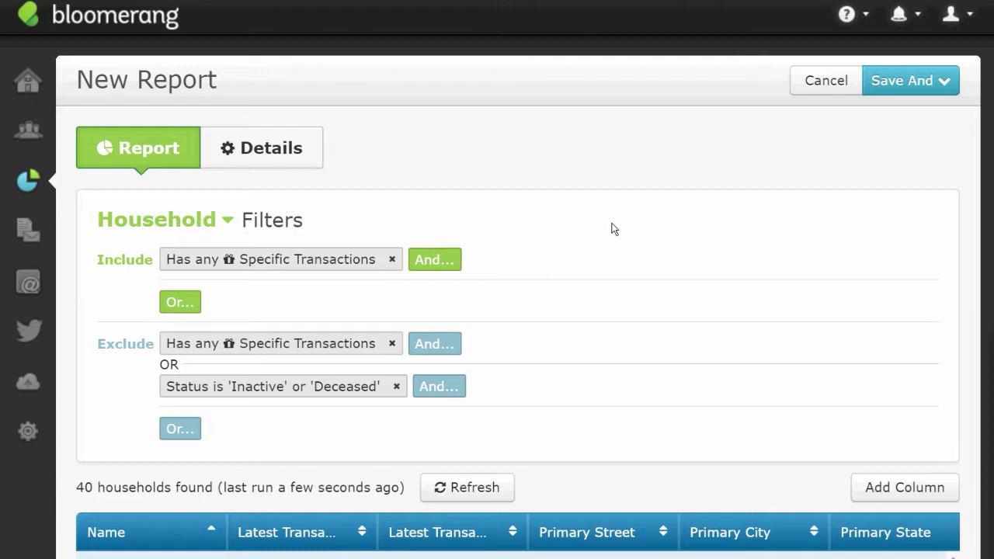
Step: Examine the transaction conditions inside the household report's include filter, and return to the dashboard without saving
{"action": "left_click", "coordinate": [303, 269]}
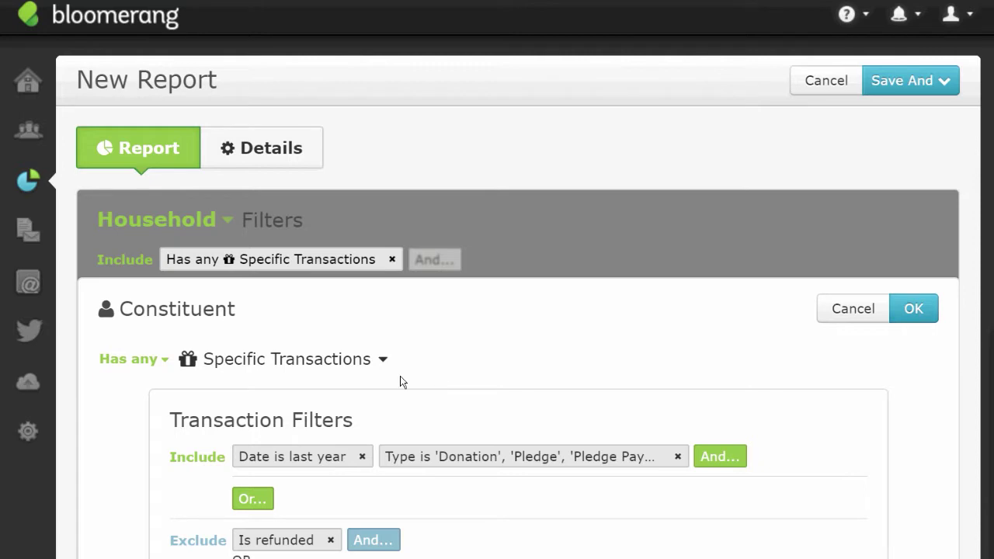
{"action": "left_click", "coordinate": [908, 308]}
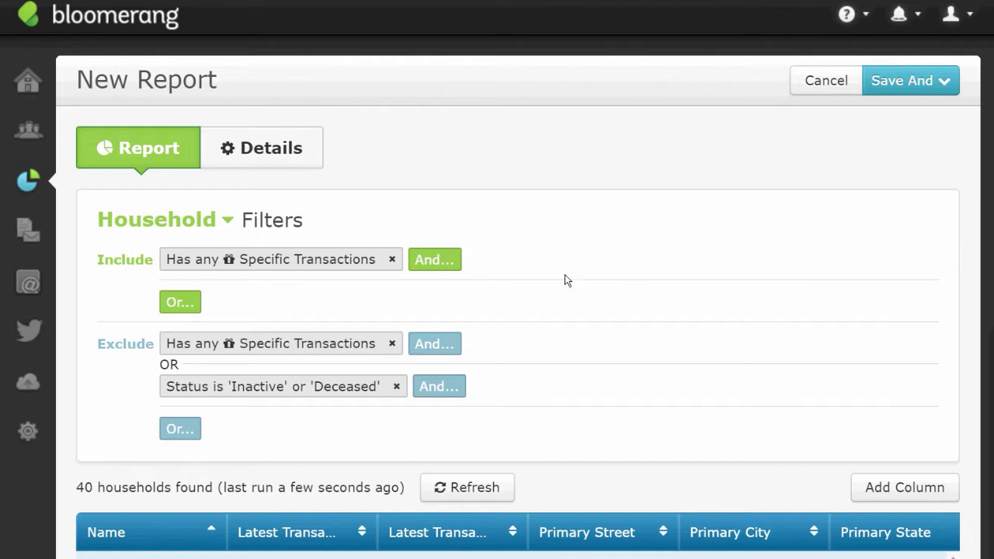
{"action": "scroll", "coordinate": [834, 233], "scroll_direction": "down", "scroll_amount": 3}
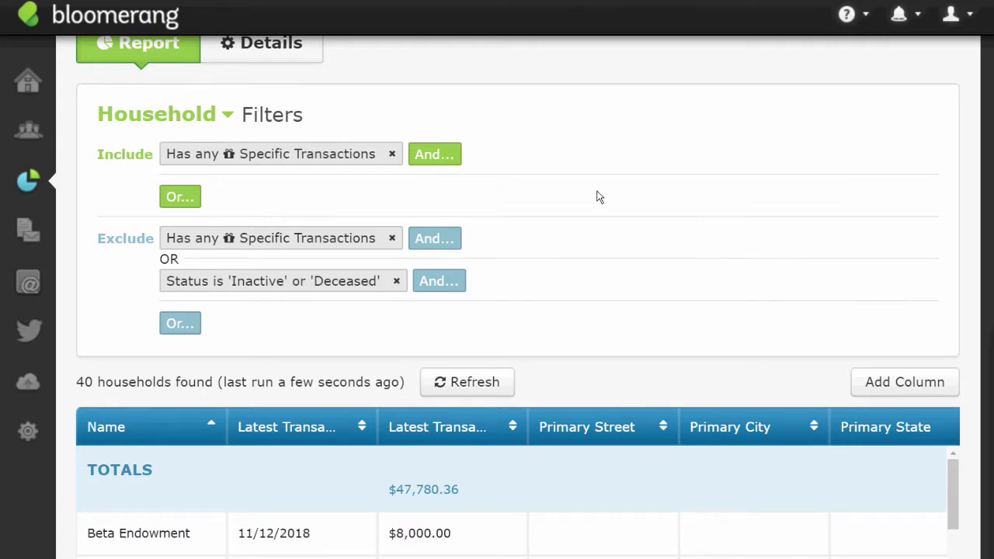
{"action": "left_click", "coordinate": [278, 155]}
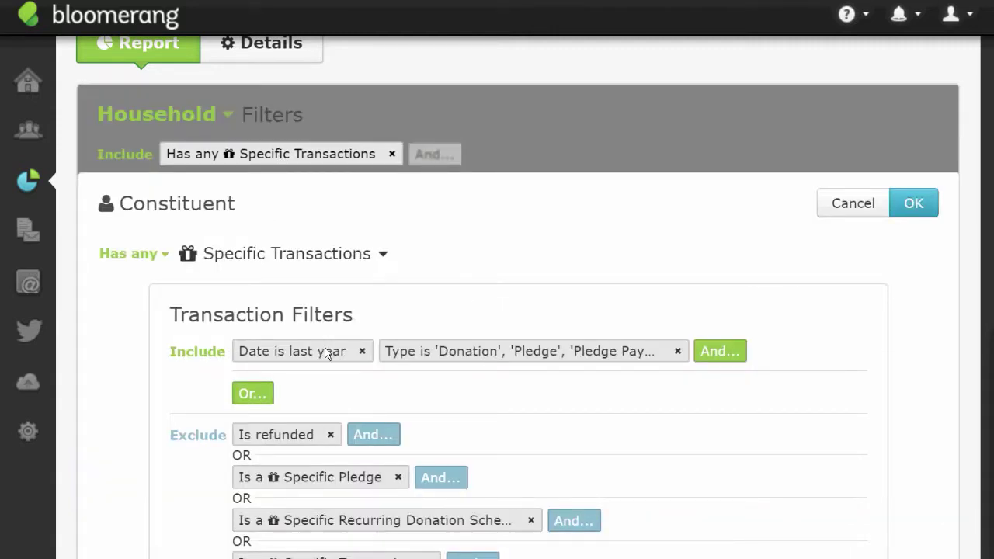
{"action": "scroll", "coordinate": [518, 298], "scroll_direction": "up", "scroll_amount": 1}
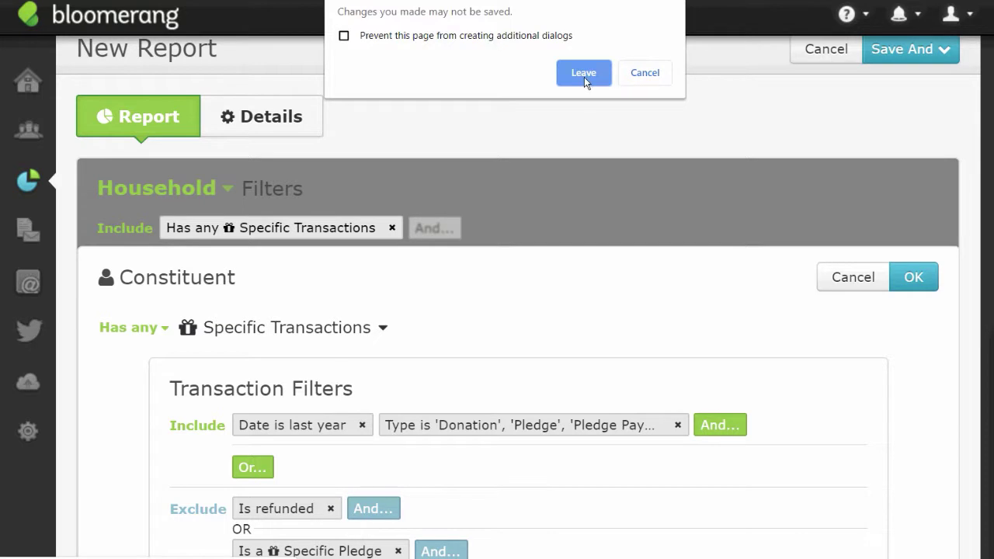
{"action": "left_click", "coordinate": [584, 77]}
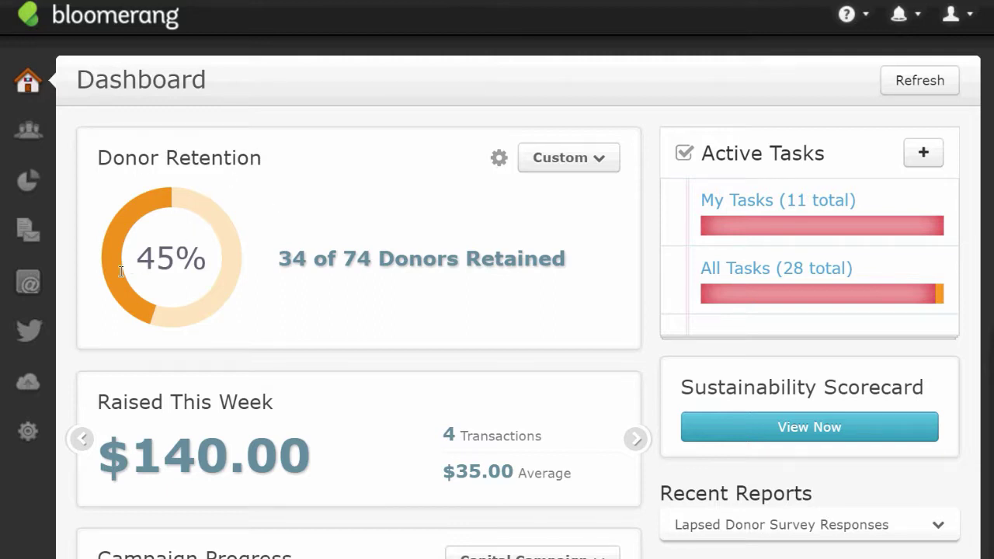
Step: Reopen the report of donors not retained, inspect the date condition in its include transaction filter, and leave without saving
{"action": "left_click", "coordinate": [236, 270]}
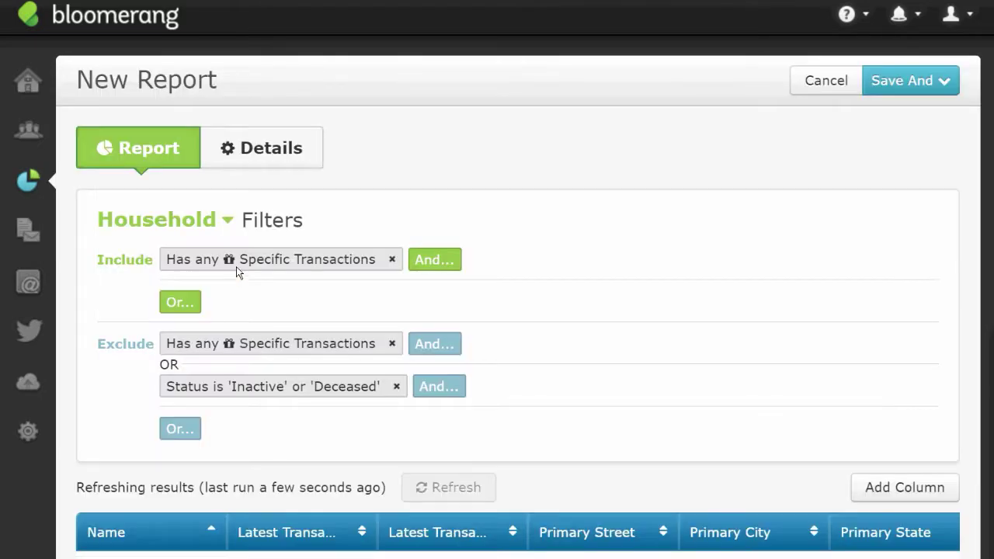
{"action": "left_click", "coordinate": [236, 266]}
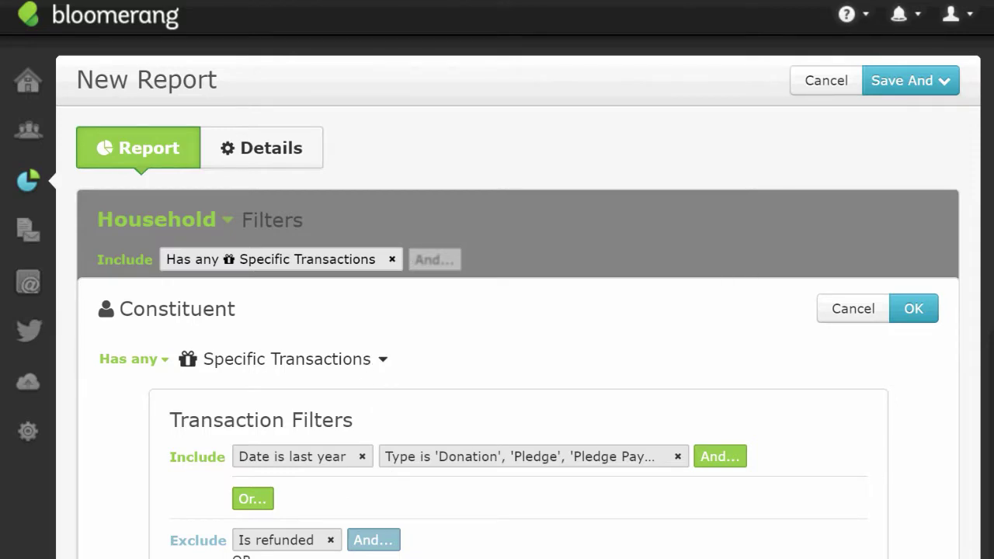
{"action": "scroll", "coordinate": [518, 311], "scroll_direction": "down", "scroll_amount": 5}
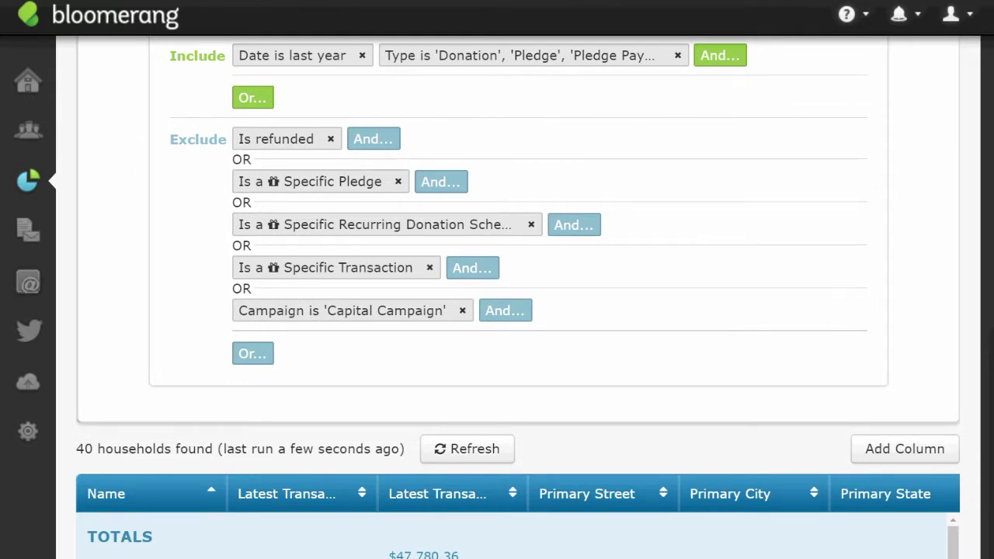
{"action": "scroll", "coordinate": [518, 310], "scroll_direction": "up", "scroll_amount": 3}
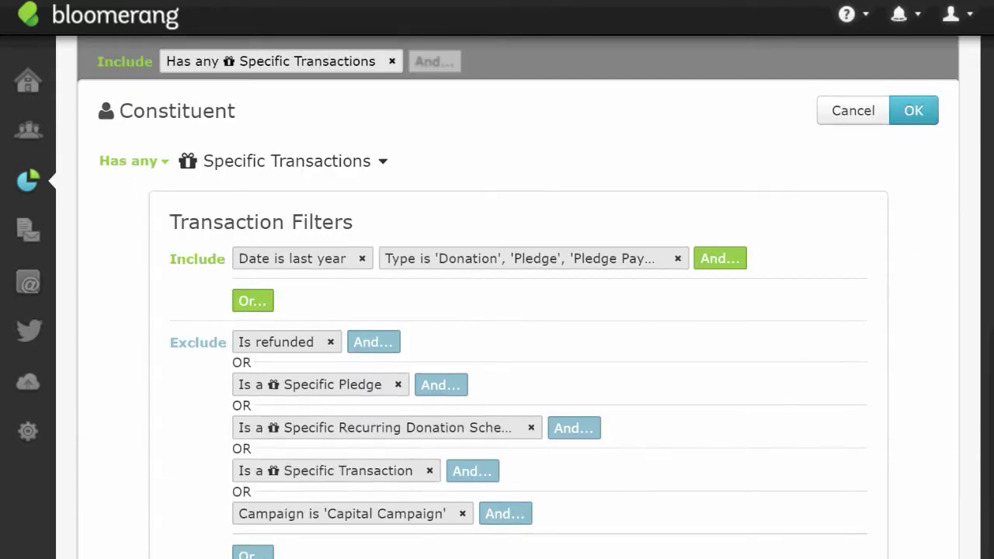
{"action": "left_click", "coordinate": [316, 260]}
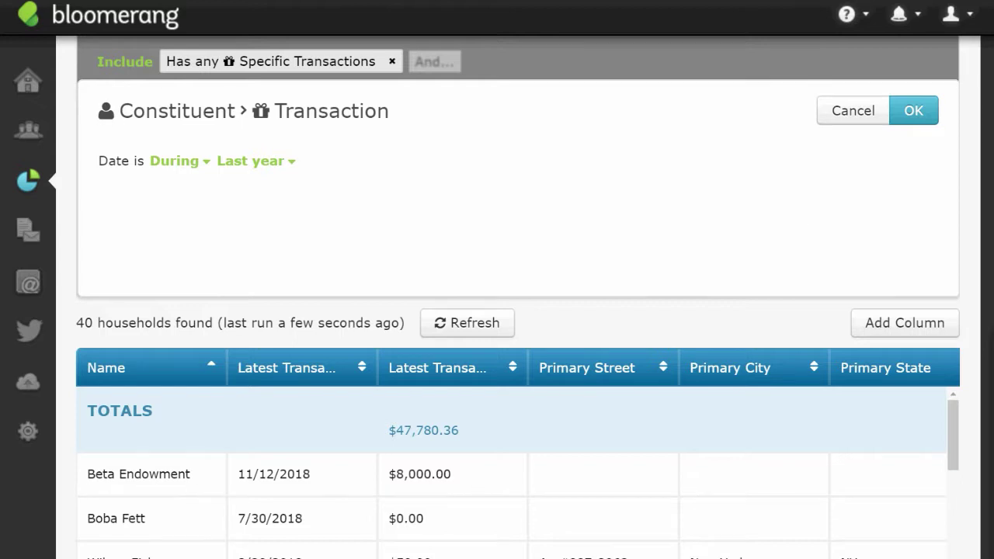
{"action": "scroll", "coordinate": [518, 297], "scroll_direction": "up", "scroll_amount": 1}
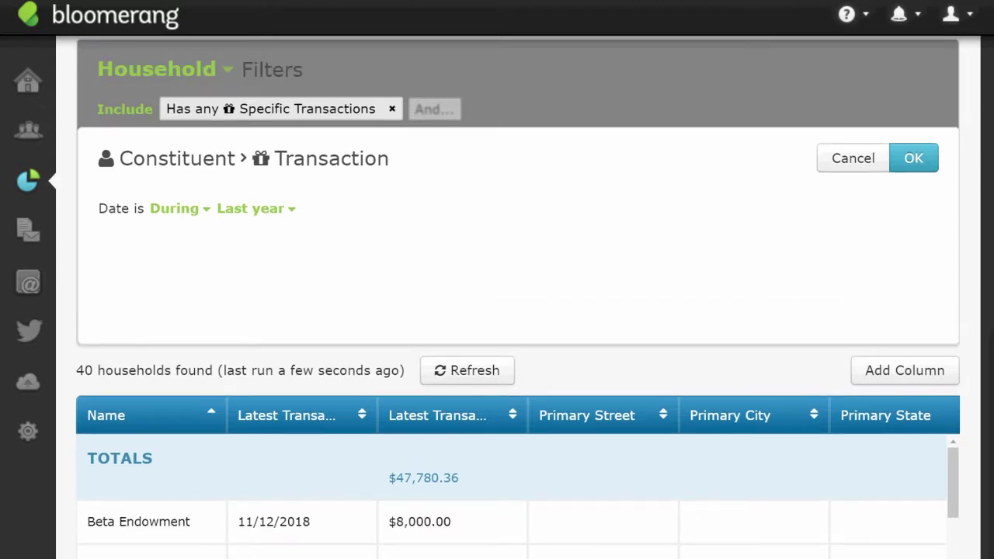
{"action": "key", "text": "alt+Left"}
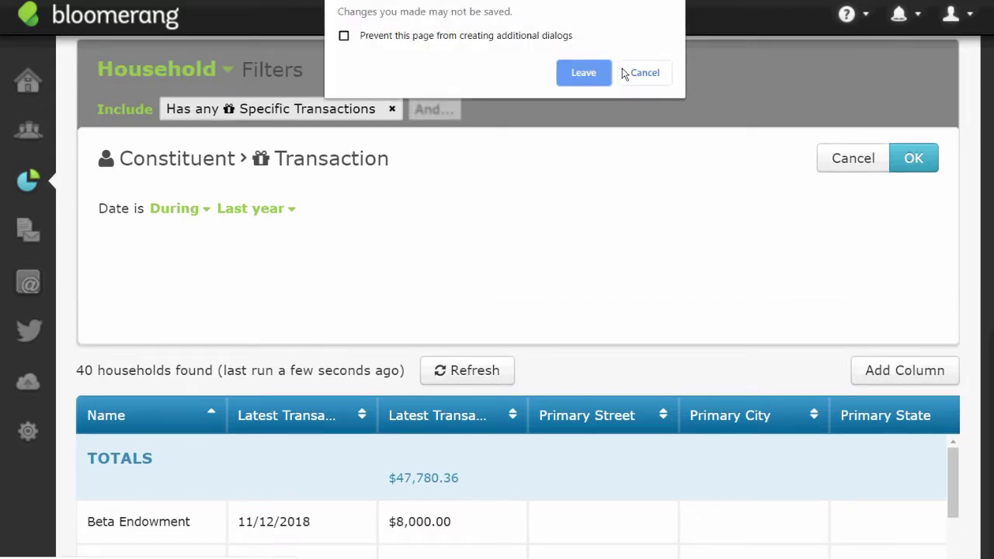
{"action": "left_click", "coordinate": [589, 73]}
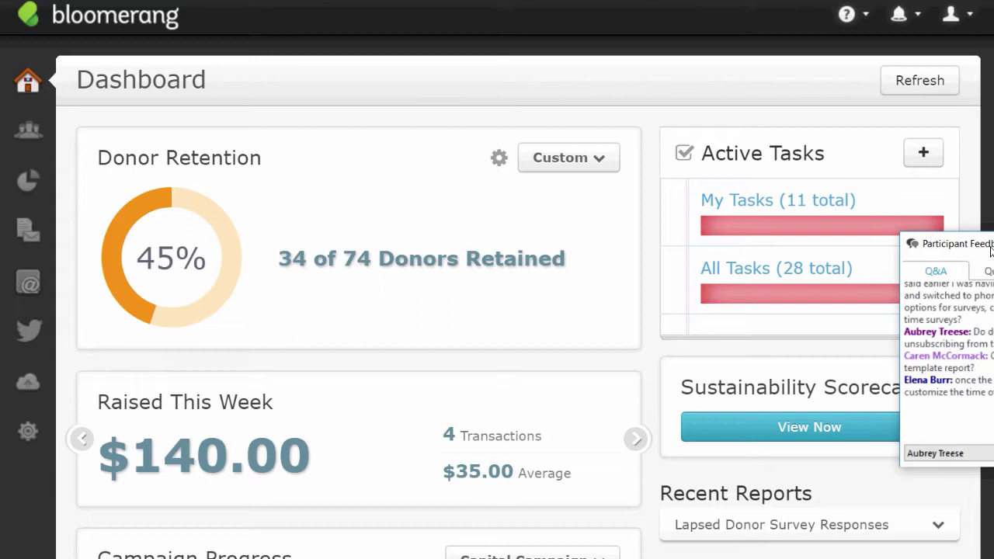
Step: Switch the Donor Retention chart from Custom to Default, and refresh the dashboard
{"action": "left_click_drag", "start_coordinate": [990, 249], "coordinate": [993, 300]}
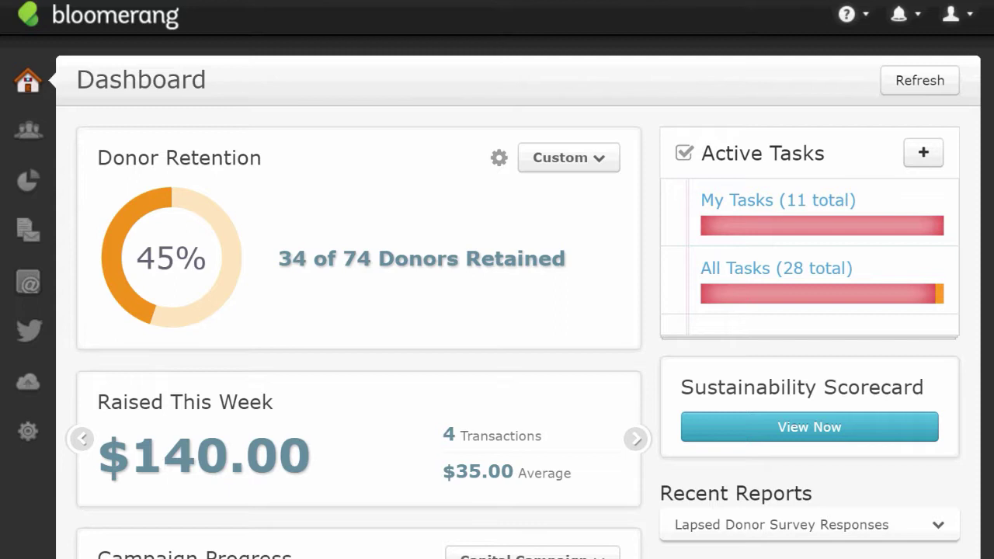
{"action": "left_click", "coordinate": [598, 173]}
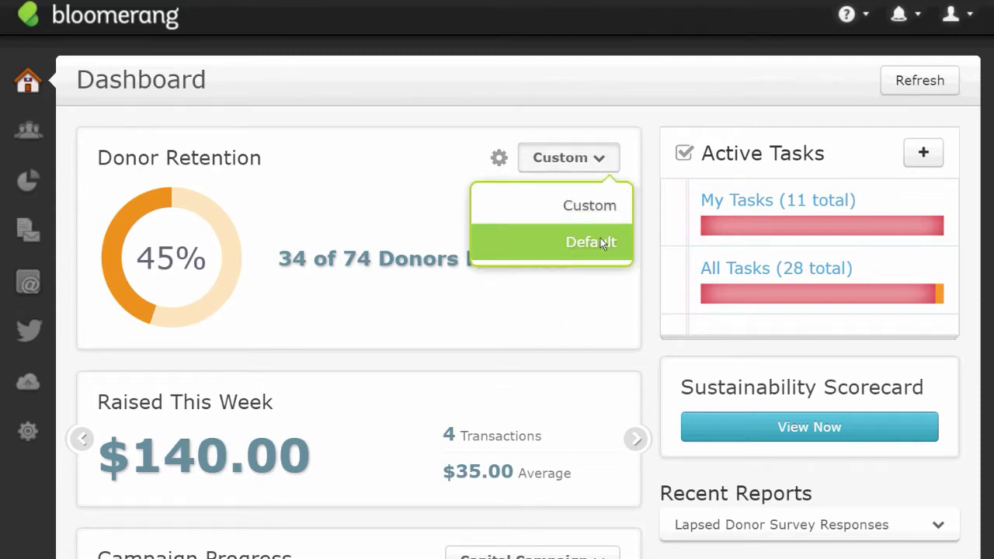
{"action": "left_click", "coordinate": [600, 238]}
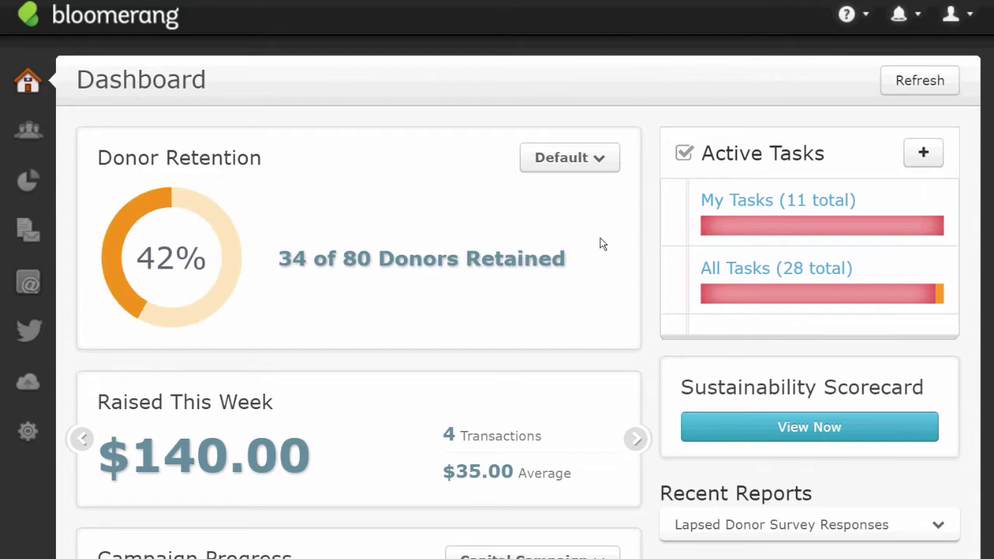
{"action": "left_click", "coordinate": [918, 79]}
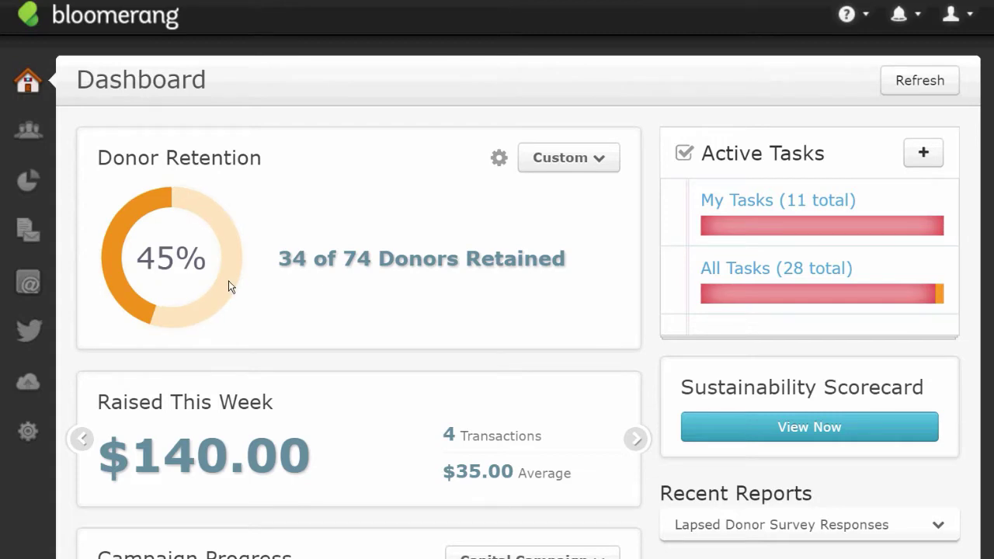
Step: Open the report of donors not retained, examine the transaction conditions in its include filter, and leave without saving
{"action": "left_click", "coordinate": [228, 280]}
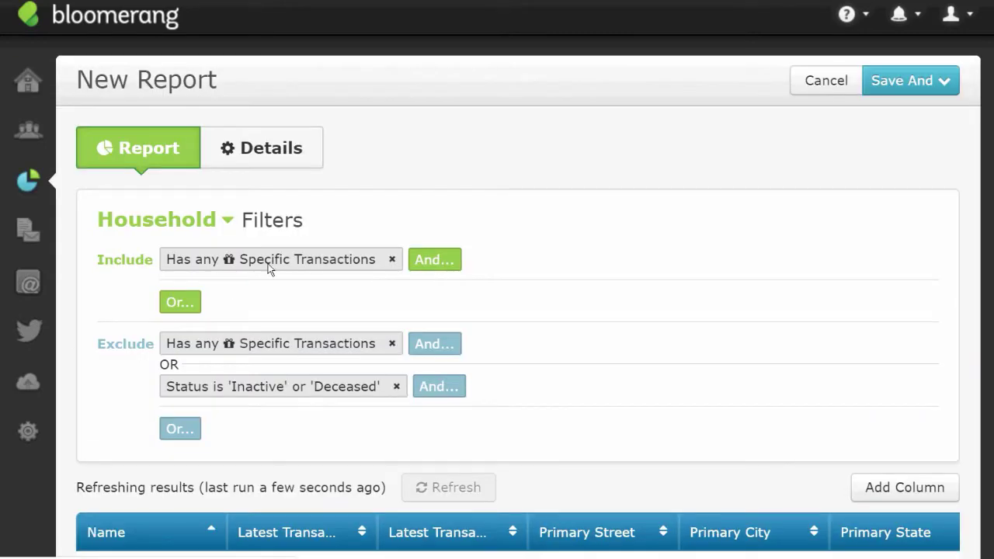
{"action": "left_click", "coordinate": [270, 268]}
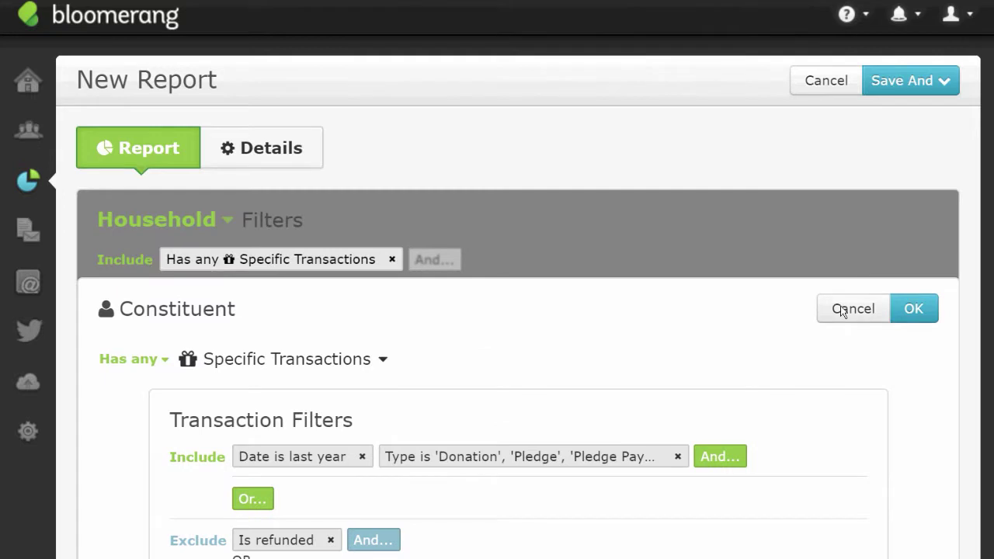
{"action": "scroll", "coordinate": [518, 350], "scroll_direction": "down", "scroll_amount": 2}
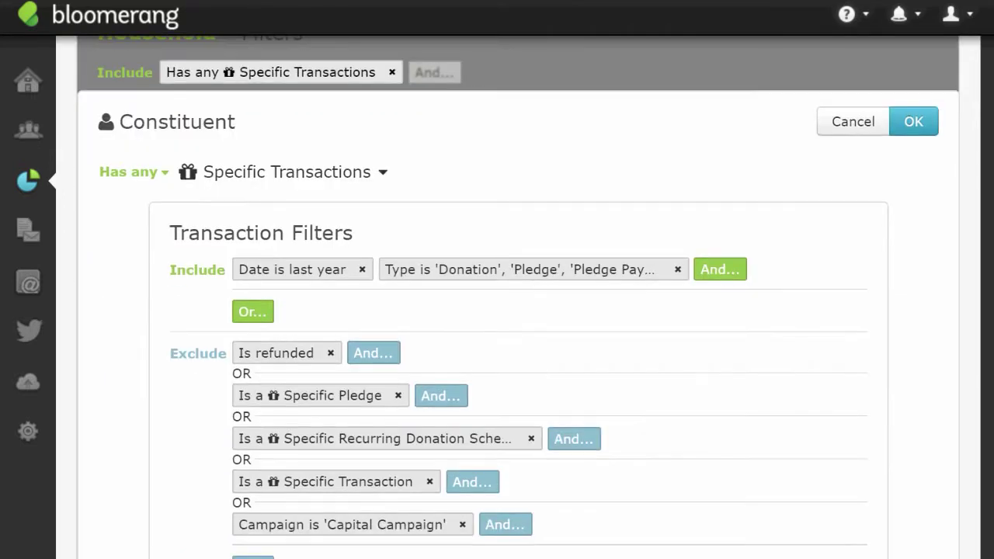
{"action": "scroll", "coordinate": [518, 350], "scroll_direction": "up", "scroll_amount": 1}
{"action": "scroll", "coordinate": [518, 350], "scroll_direction": "down", "scroll_amount": 1}
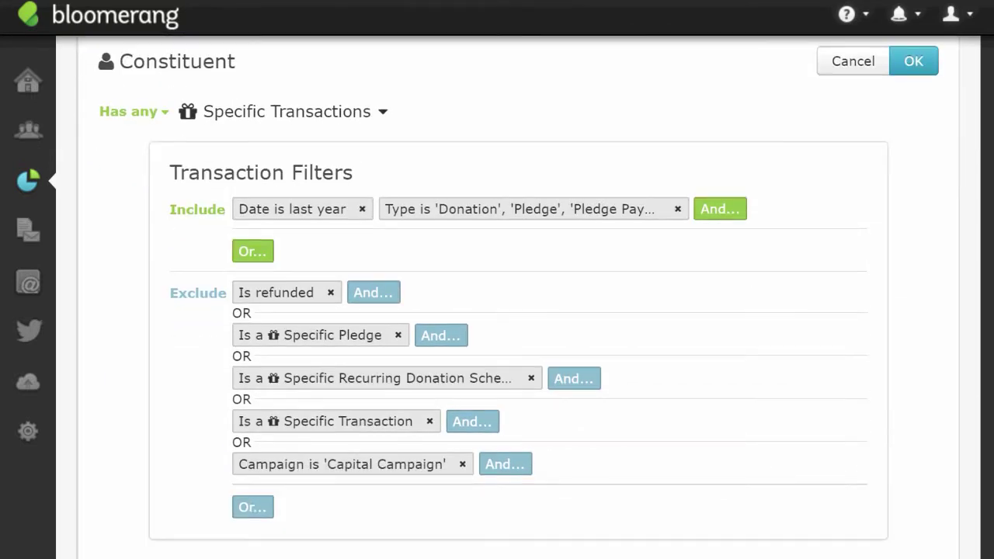
{"action": "scroll", "coordinate": [518, 349], "scroll_direction": "up", "scroll_amount": 1}
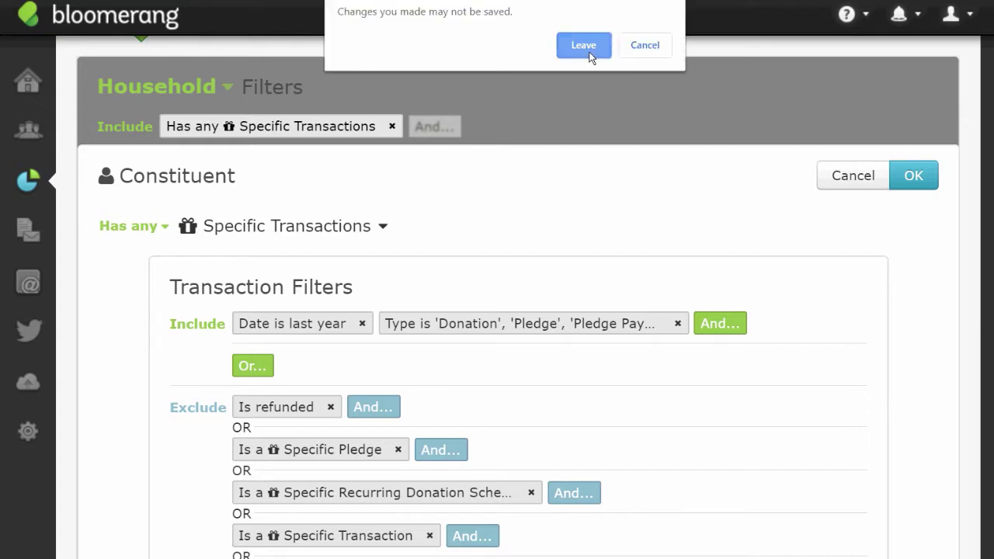
{"action": "left_click", "coordinate": [588, 48]}
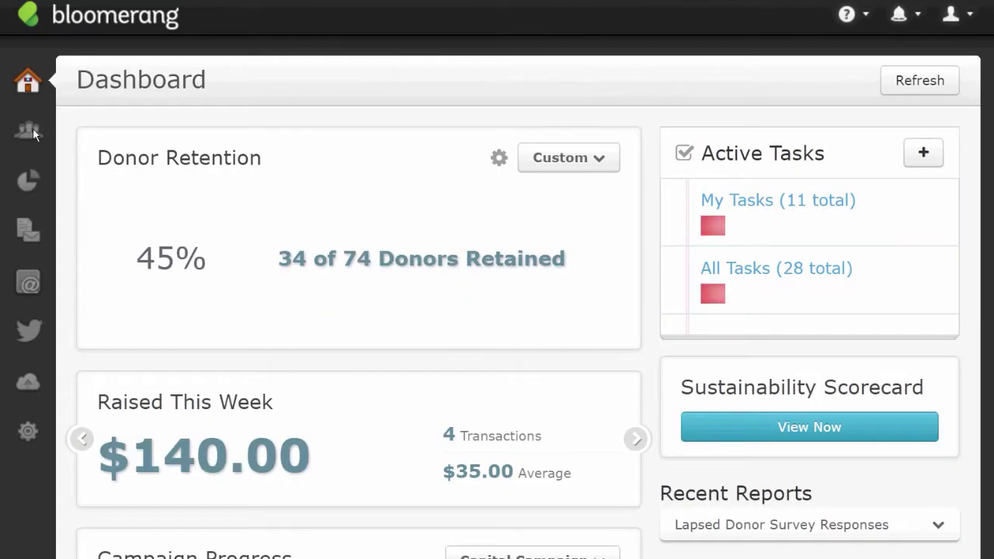
Step: Reopen the report of donors not retained, examine the transaction conditions in its exclude filter, and close that filter unchanged
{"action": "left_click", "coordinate": [30, 131]}
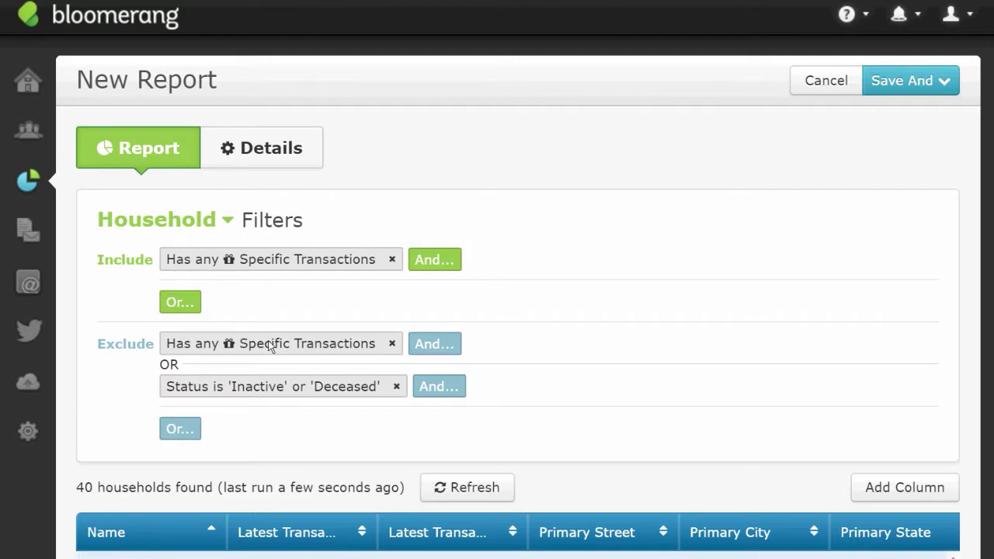
{"action": "left_click", "coordinate": [269, 346]}
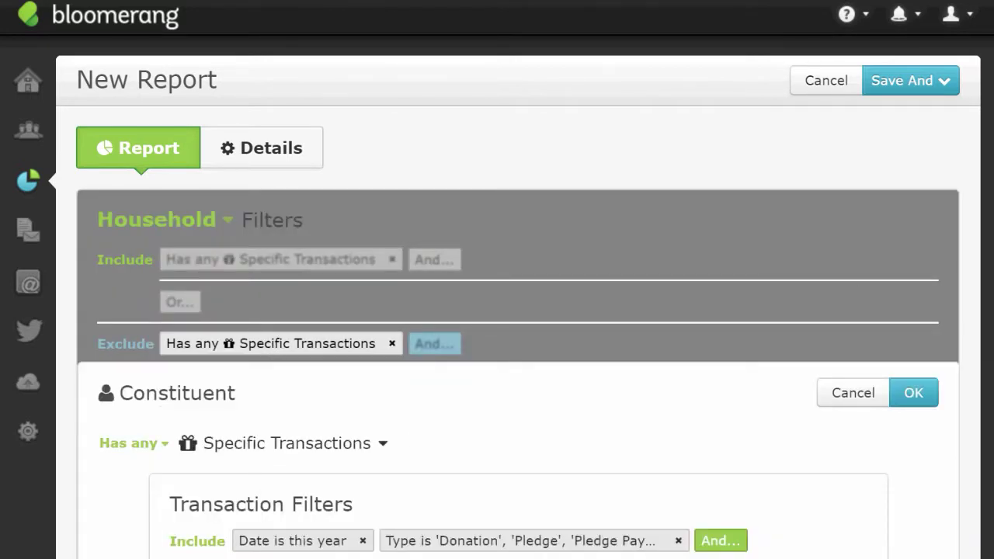
{"action": "scroll", "coordinate": [518, 310], "scroll_direction": "down", "scroll_amount": 4}
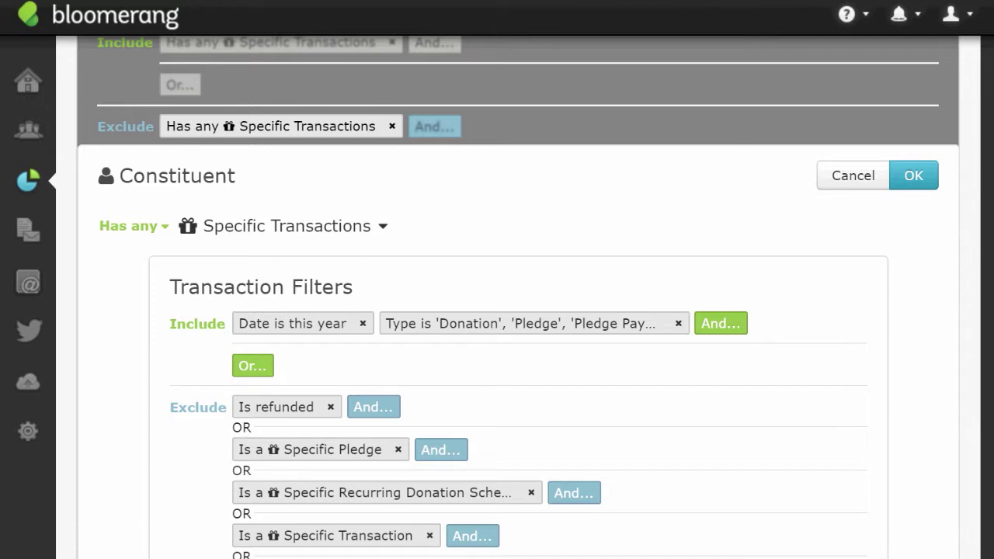
{"action": "scroll", "coordinate": [518, 311], "scroll_direction": "up", "scroll_amount": 4}
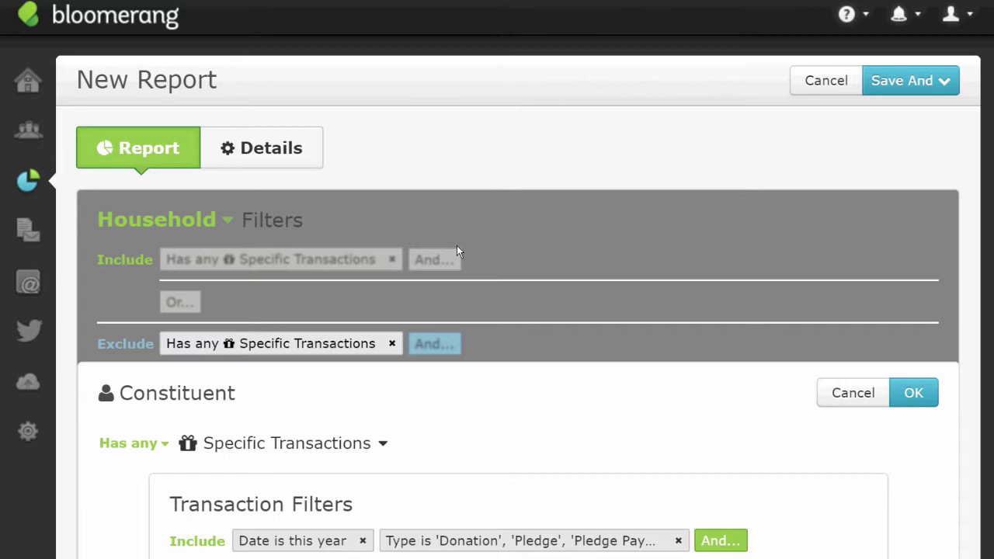
{"action": "double_click", "coordinate": [839, 394]}
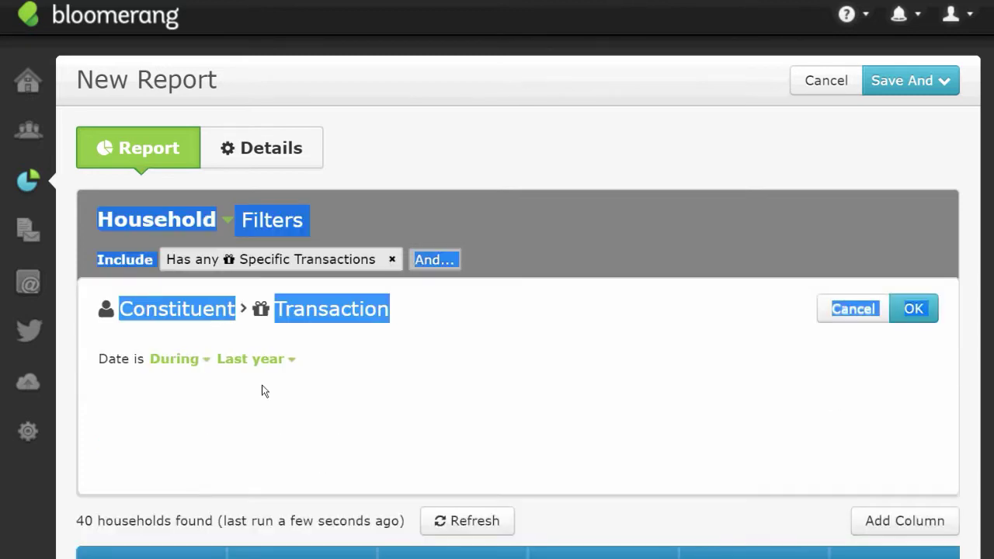
Step: Set the include transaction filter's date condition to the previous 395 days, and apply it to the household report
{"action": "left_click", "coordinate": [185, 359]}
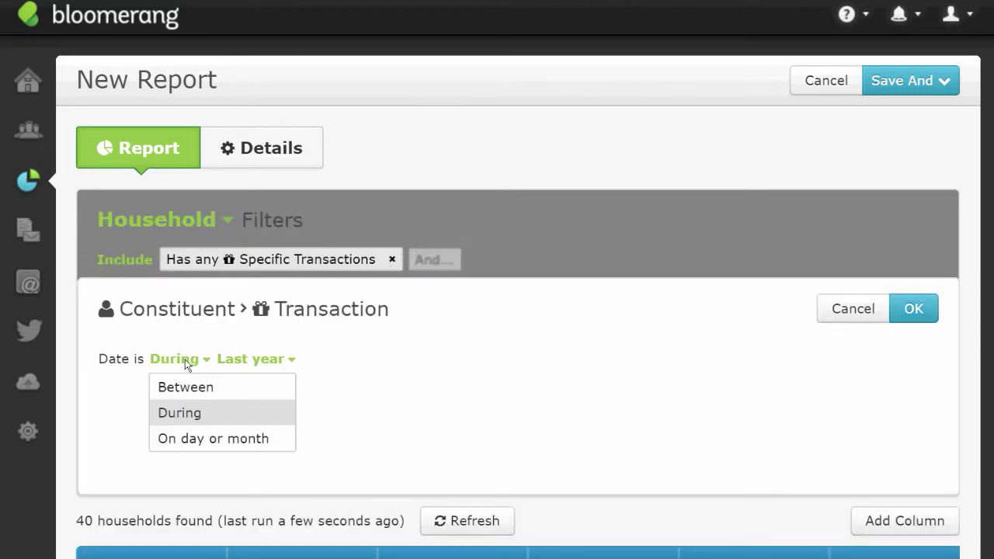
{"action": "left_click", "coordinate": [198, 419]}
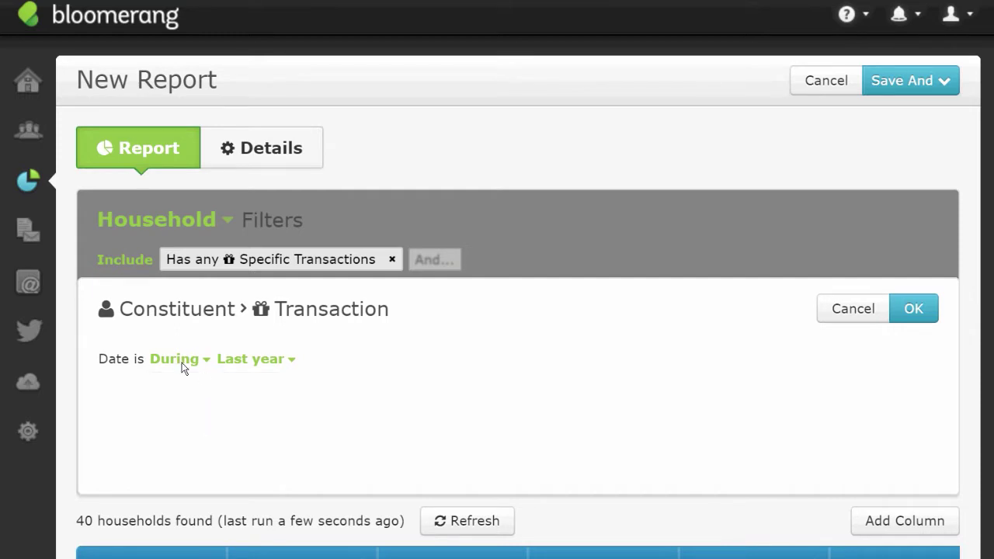
{"action": "left_click", "coordinate": [183, 362]}
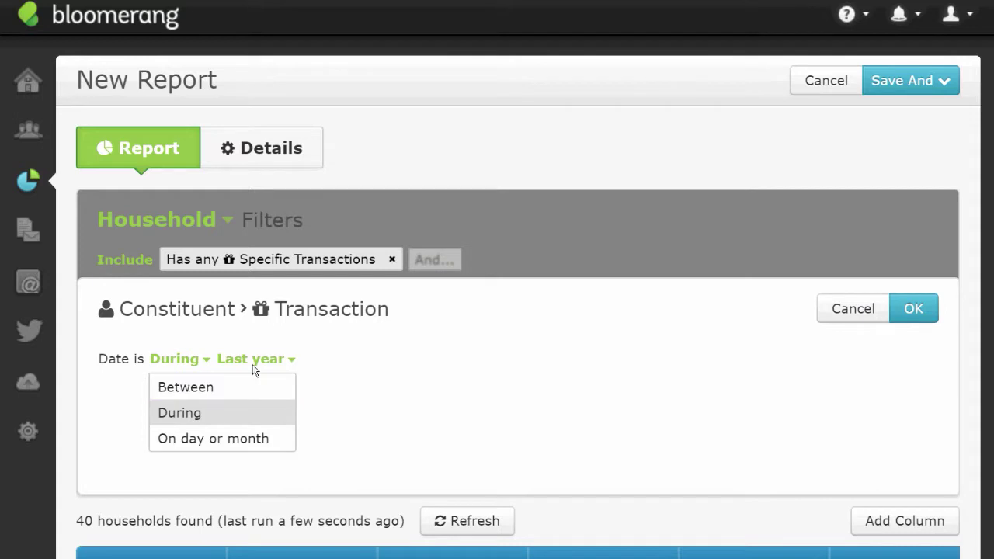
{"action": "left_click", "coordinate": [252, 364]}
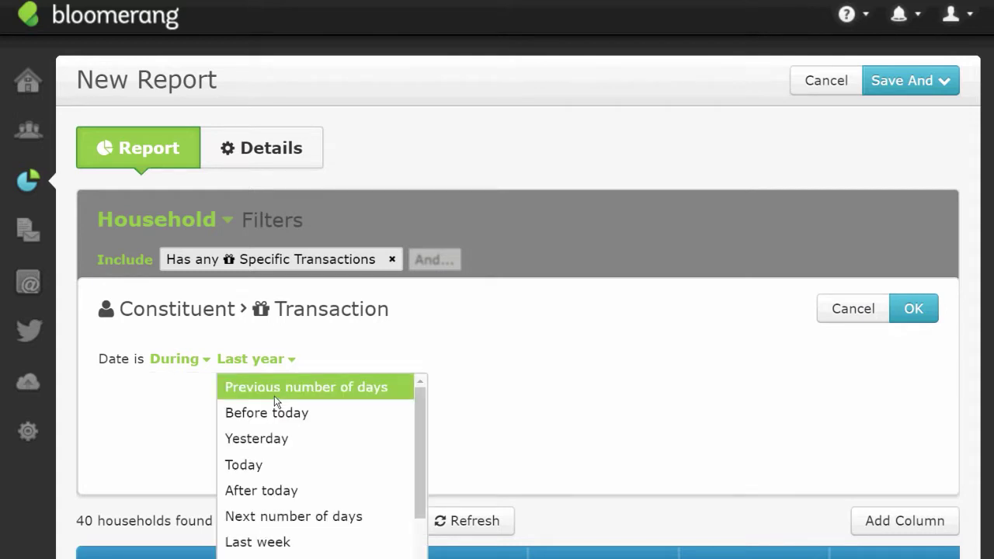
{"action": "left_click", "coordinate": [274, 393]}
{"action": "left_click", "coordinate": [479, 360]}
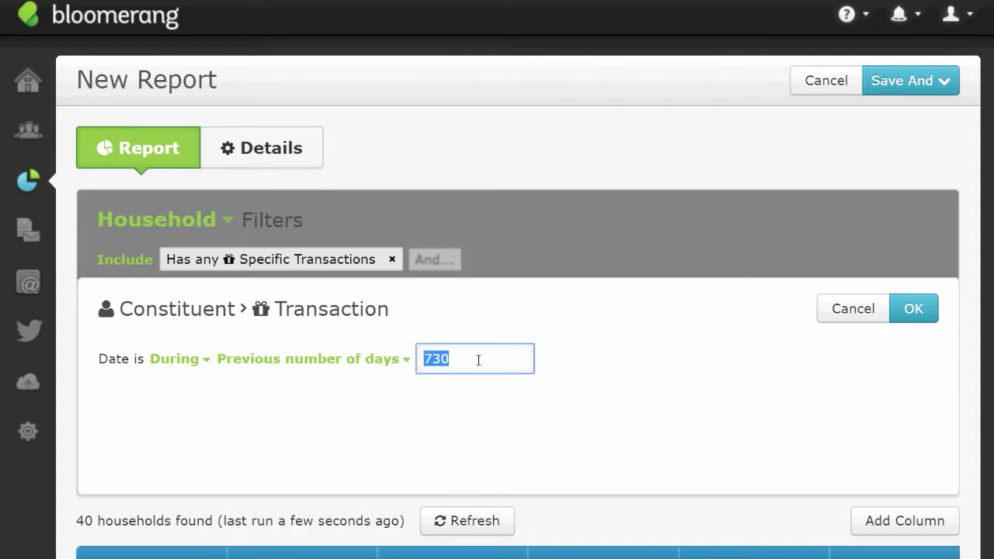
{"action": "key", "text": "BackSpace"}
{"action": "type", "text": "395"}
{"action": "left_click", "coordinate": [910, 310]}
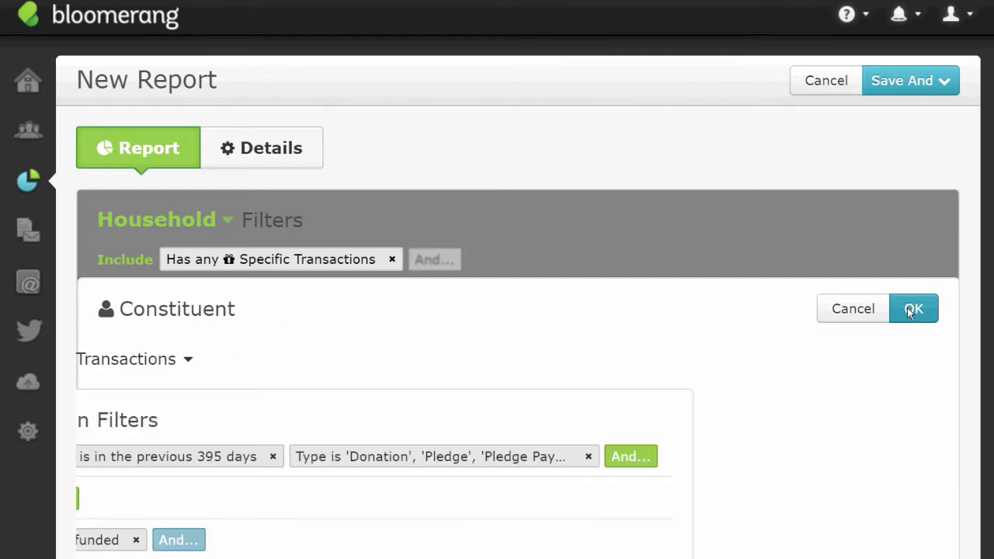
{"action": "scroll", "coordinate": [519, 311], "scroll_direction": "down", "scroll_amount": 2}
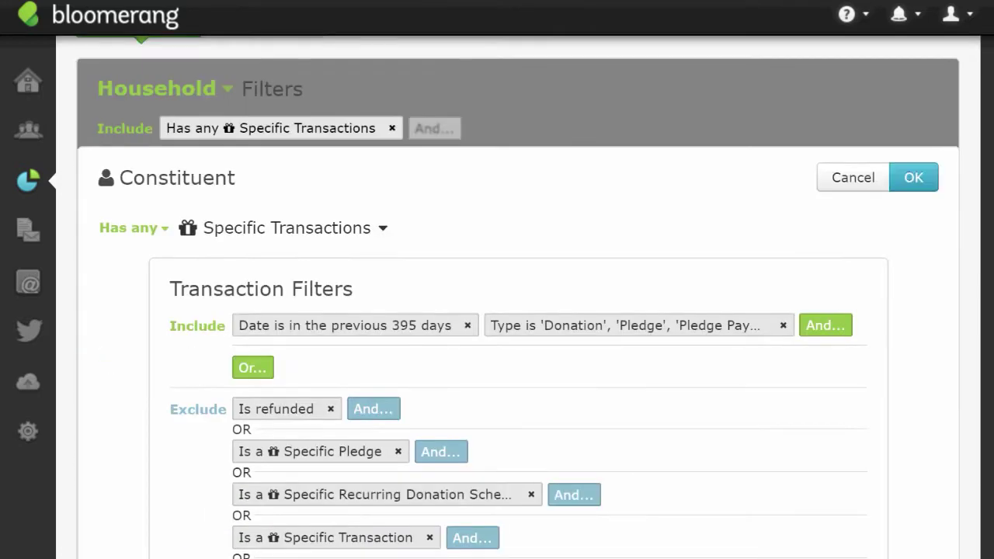
{"action": "left_click", "coordinate": [914, 176]}
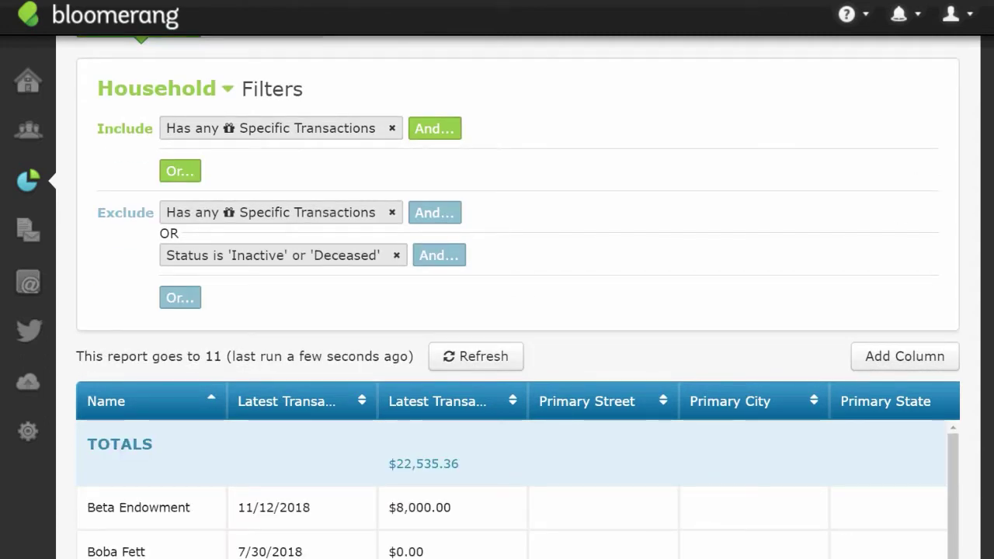
Step: Look over the resulting households and the include filter's transaction conditions, and return to the dashboard without saving
{"action": "scroll", "coordinate": [518, 311], "scroll_direction": "down", "scroll_amount": 1}
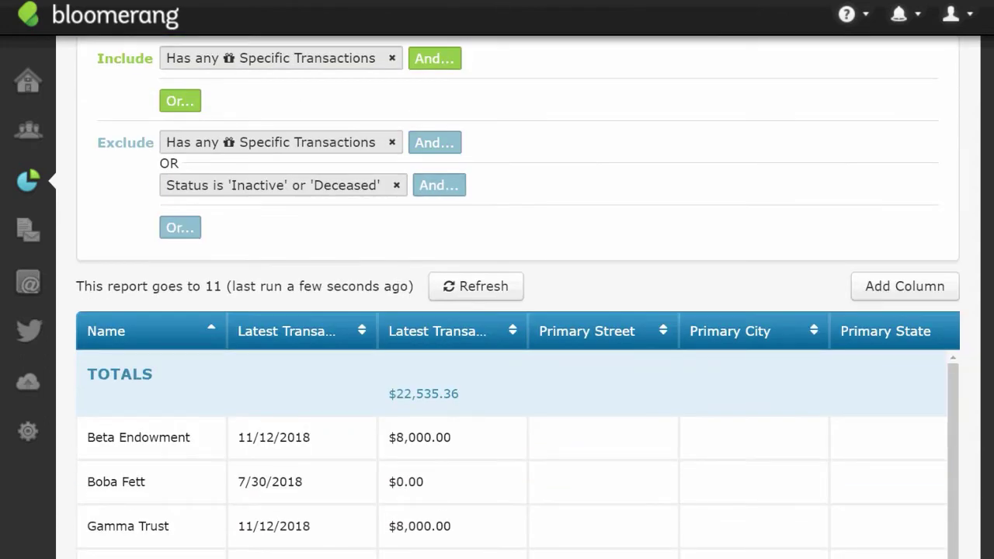
{"action": "scroll", "coordinate": [517, 310], "scroll_direction": "down", "scroll_amount": 2}
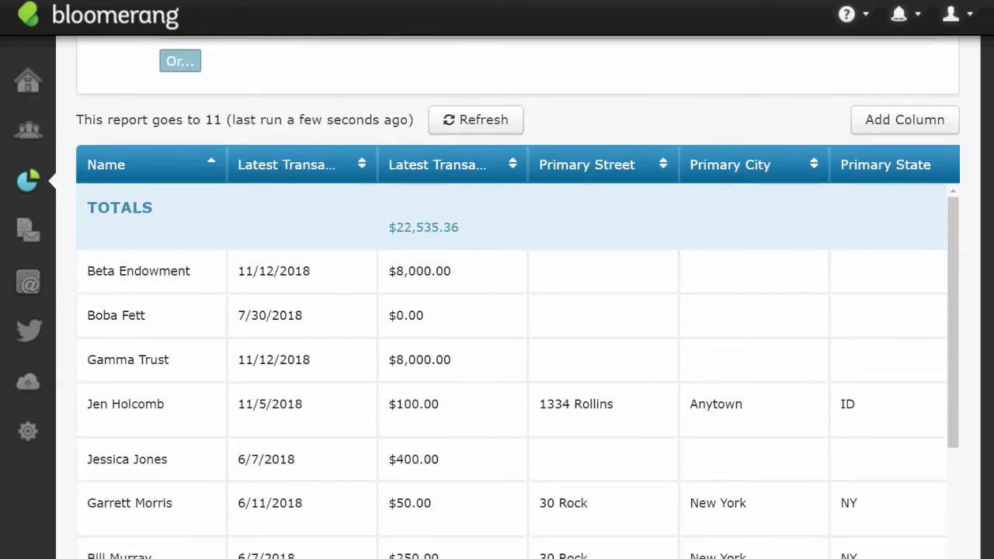
{"action": "scroll", "coordinate": [807, 215], "scroll_direction": "up", "scroll_amount": 4}
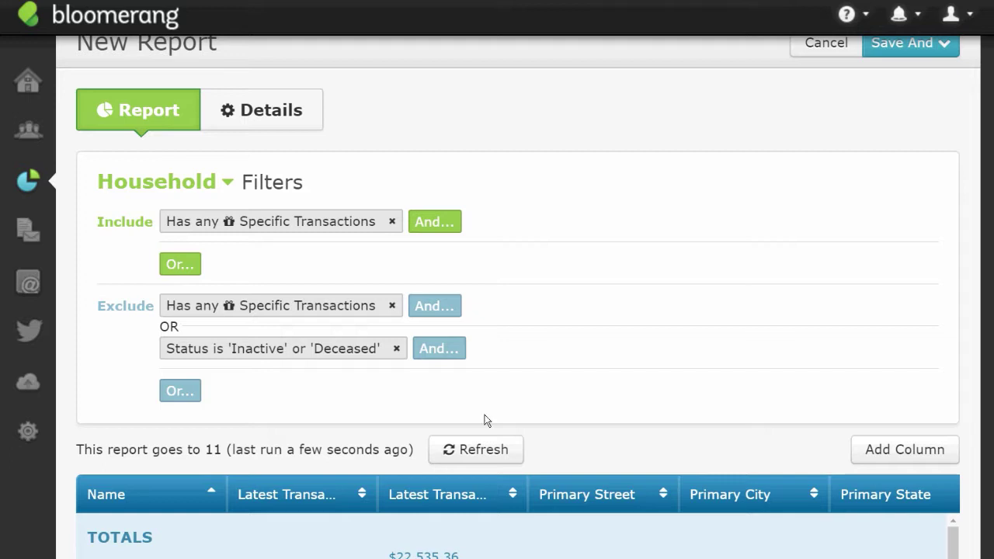
{"action": "left_click_drag", "start_coordinate": [536, 404], "coordinate": [322, 241]}
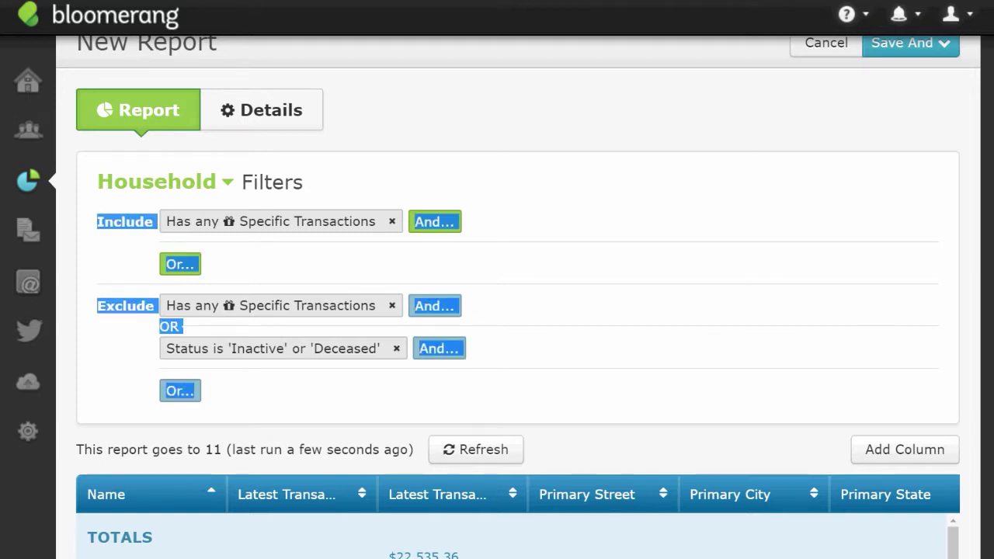
{"action": "left_click", "coordinate": [314, 230]}
{"action": "left_click", "coordinate": [444, 363]}
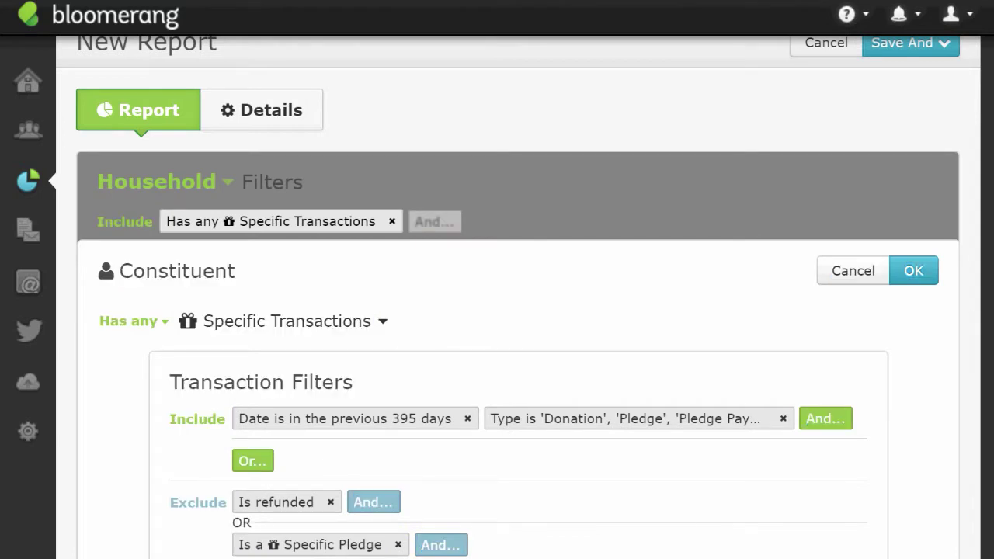
{"action": "scroll", "coordinate": [562, 422], "scroll_direction": "down", "scroll_amount": 5}
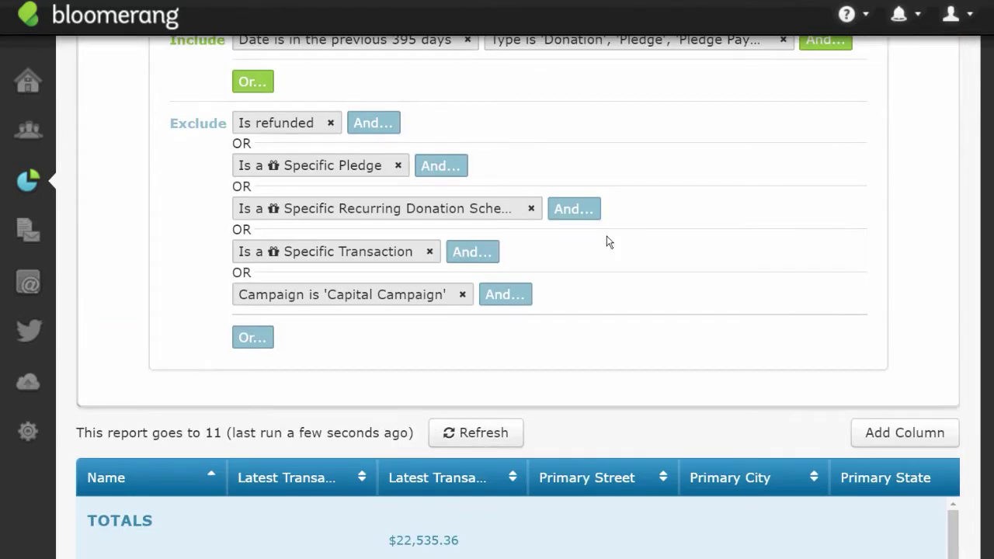
{"action": "scroll", "coordinate": [539, 145], "scroll_direction": "up", "scroll_amount": 2}
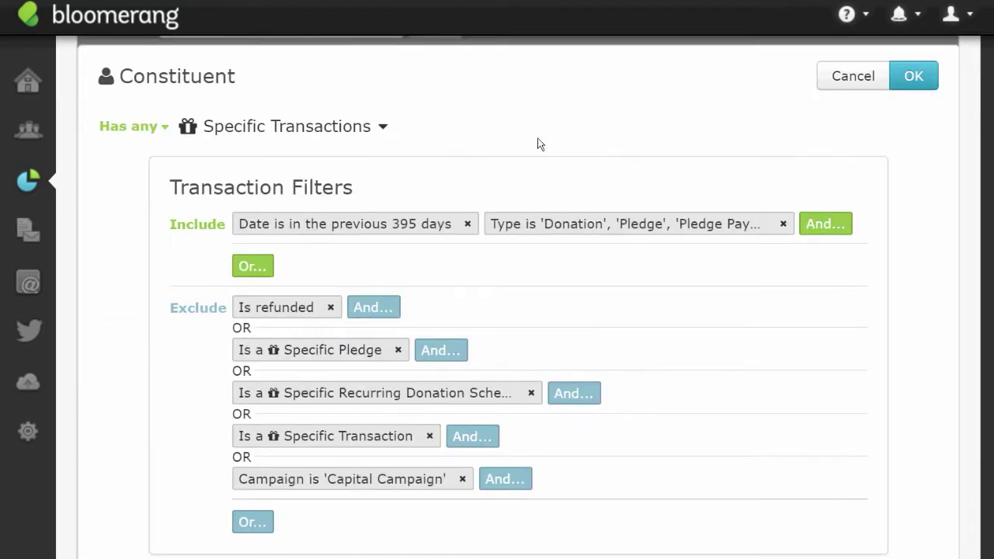
{"action": "key", "text": "alt+Left"}
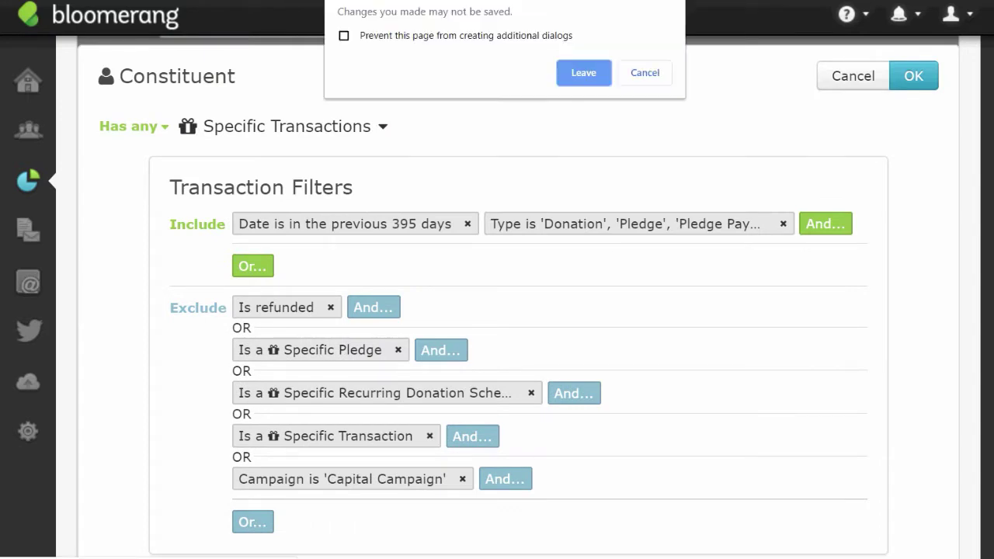
{"action": "left_click", "coordinate": [604, 81]}
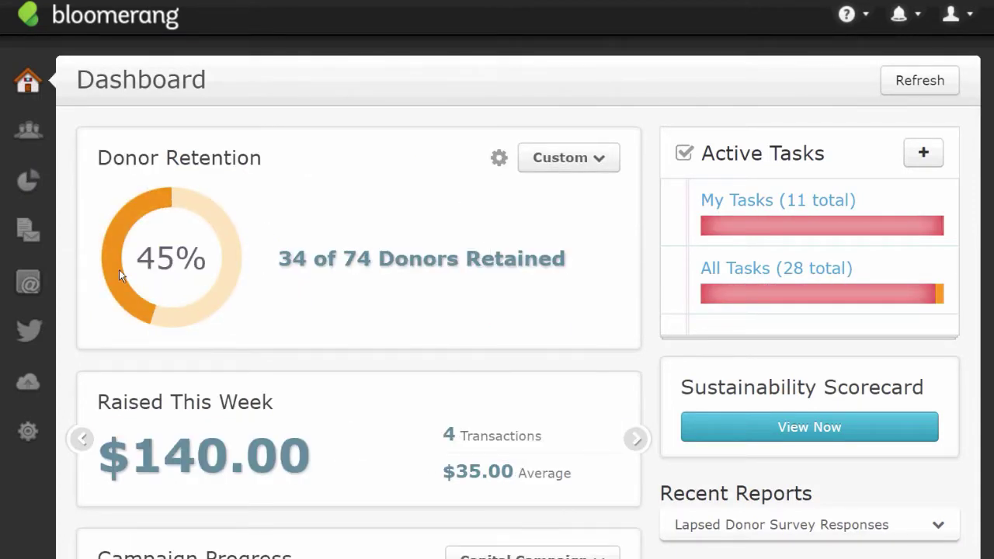
Step: Open the report of donors not retained and set its include transaction filter's date condition to the previous 395 days
{"action": "left_click", "coordinate": [214, 303]}
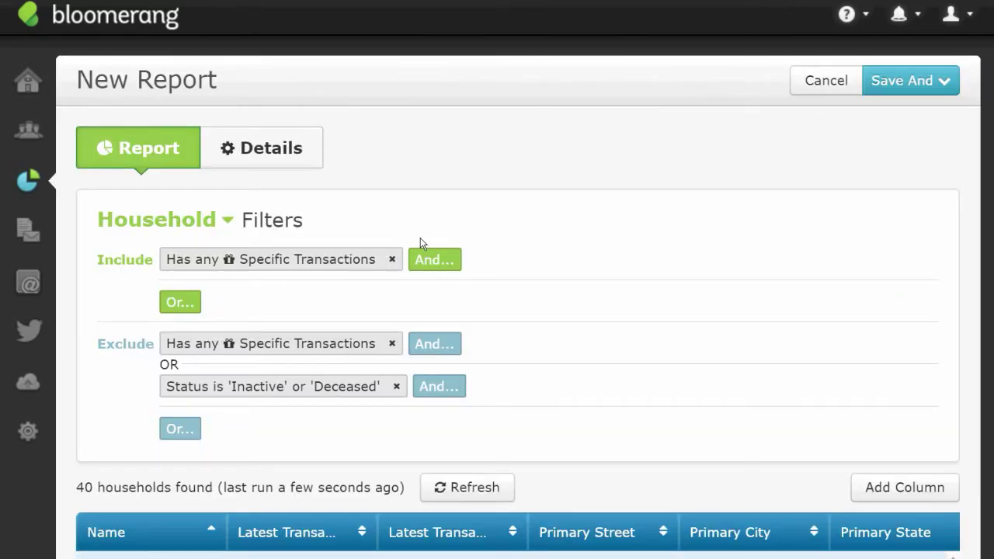
{"action": "left_click", "coordinate": [287, 268]}
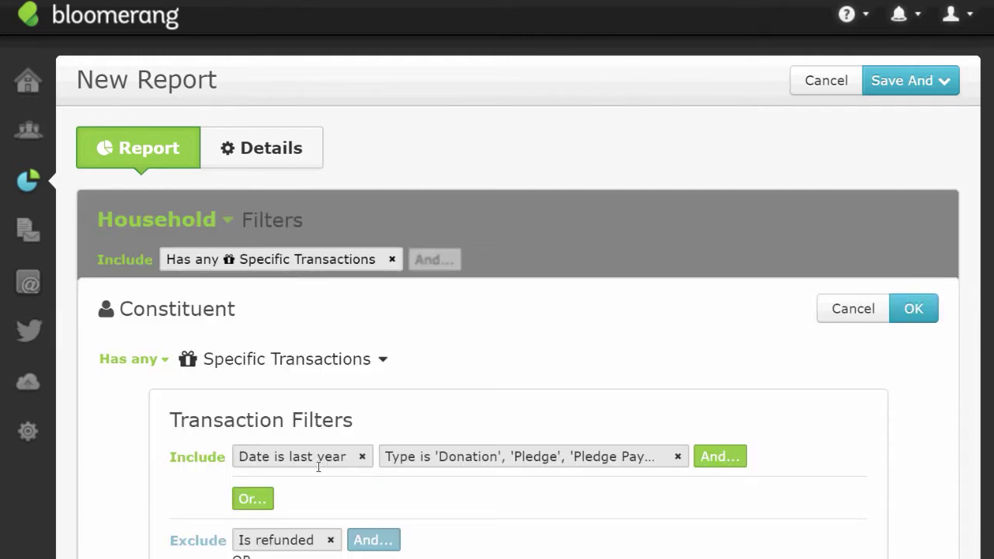
{"action": "left_click", "coordinate": [291, 457]}
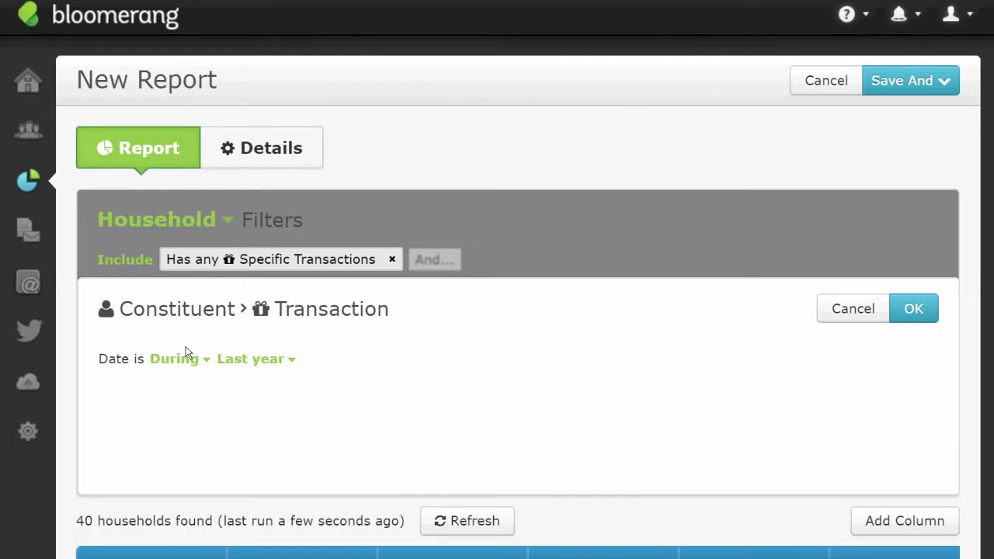
{"action": "left_click", "coordinate": [178, 360]}
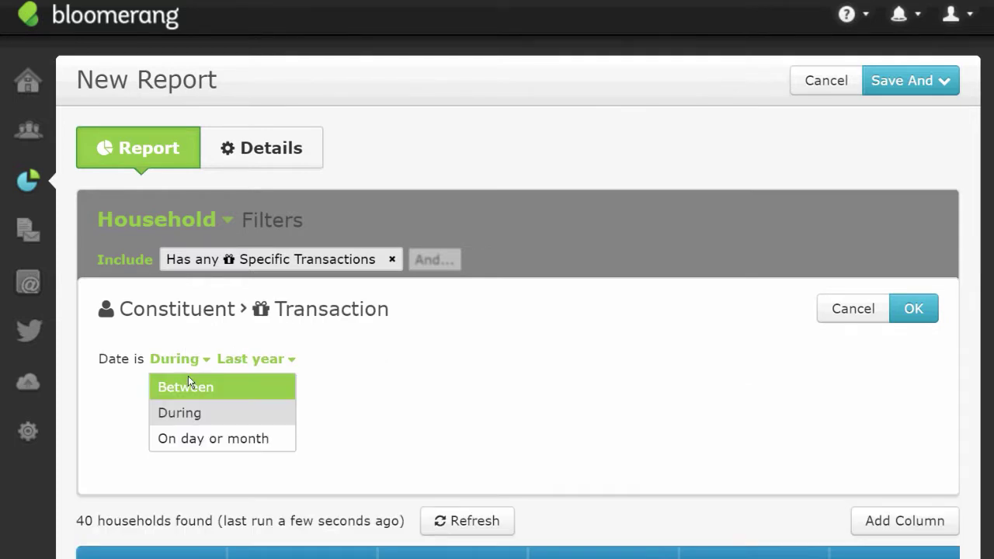
{"action": "left_click", "coordinate": [261, 360]}
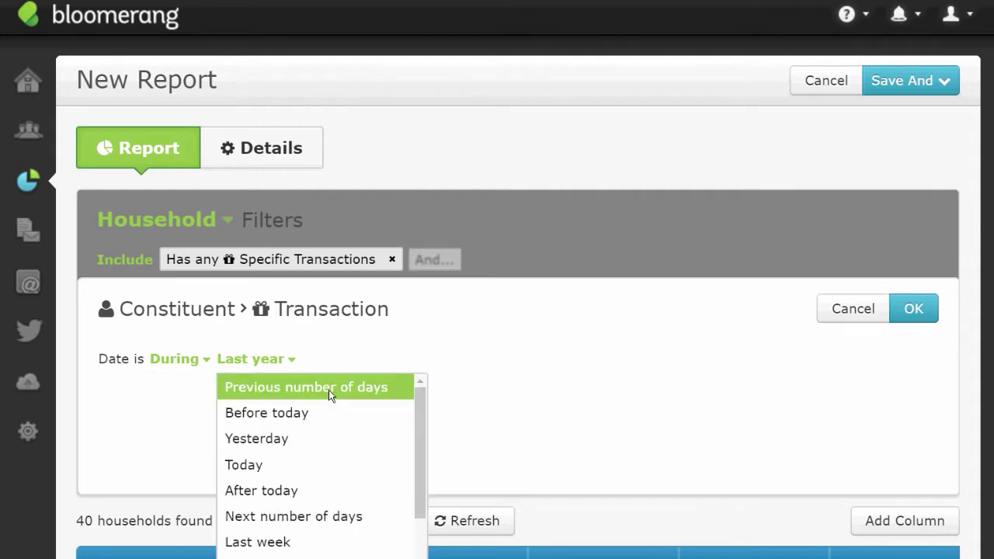
{"action": "left_click", "coordinate": [329, 390]}
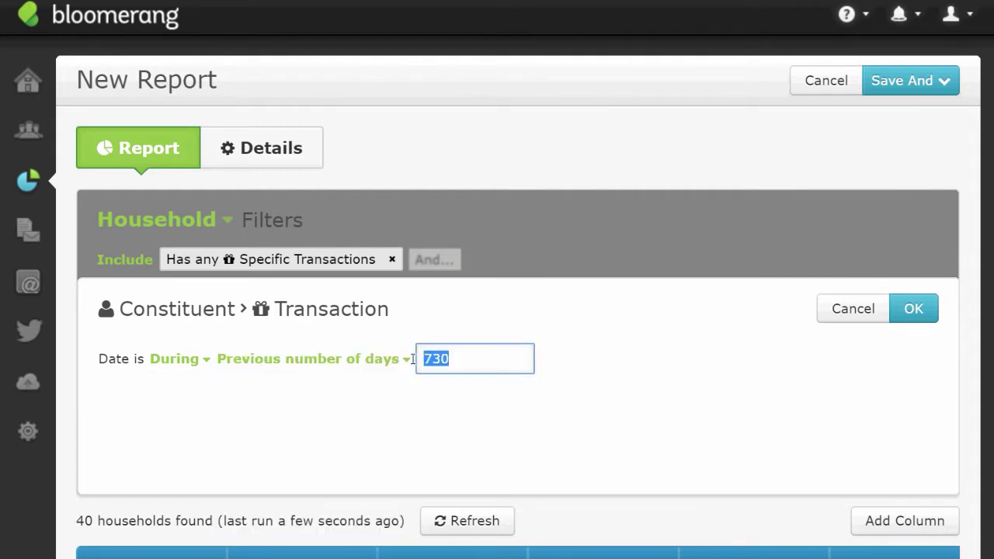
{"action": "type", "text": "3995"}
{"action": "key", "text": "BackSpace"}
{"action": "key", "text": "BackSpace"}
{"action": "type", "text": "5"}
{"action": "left_click", "coordinate": [907, 317]}
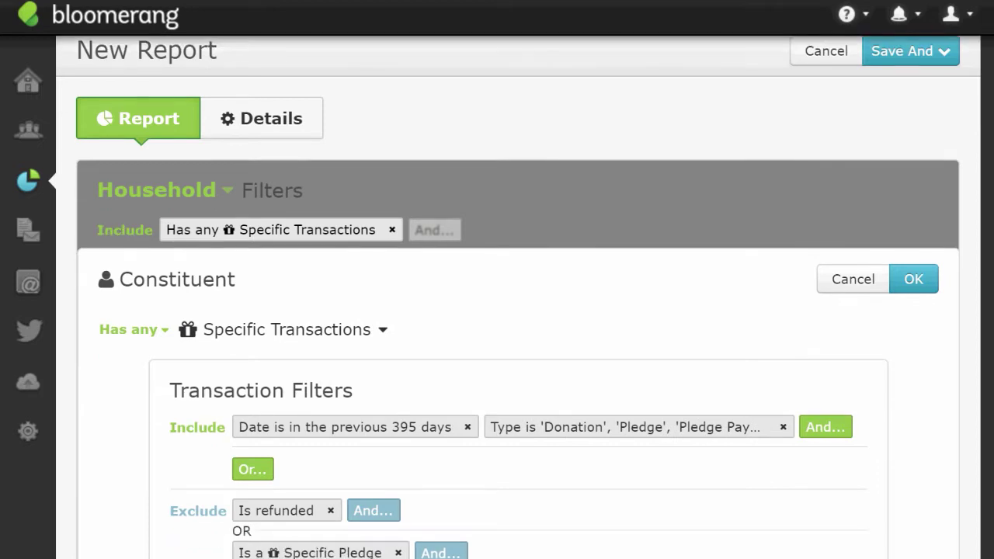
{"action": "left_click", "coordinate": [919, 268]}
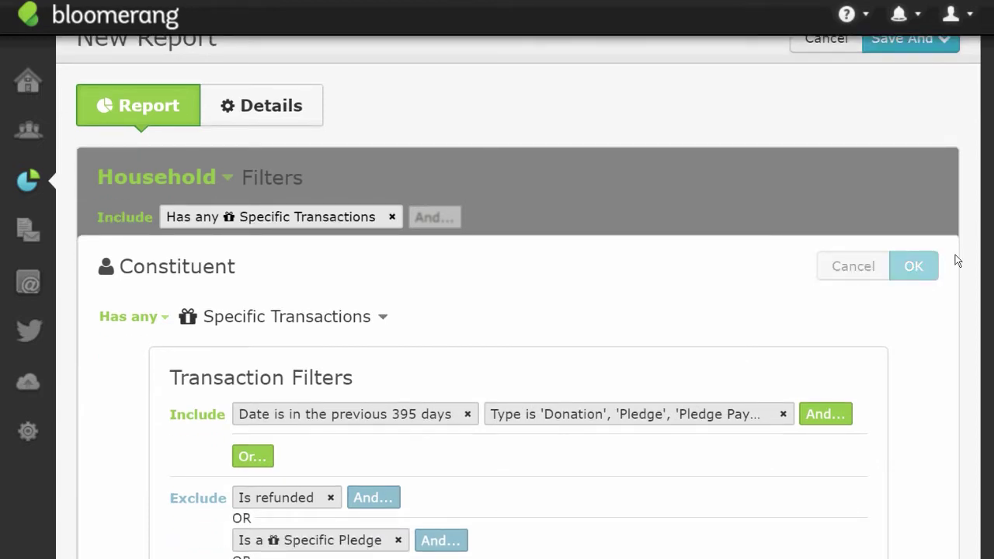
Step: Set the exclude transaction filter's date condition to the previous 365 days, and apply it to the household report
{"action": "scroll", "coordinate": [337, 233], "scroll_direction": "down", "scroll_amount": 1}
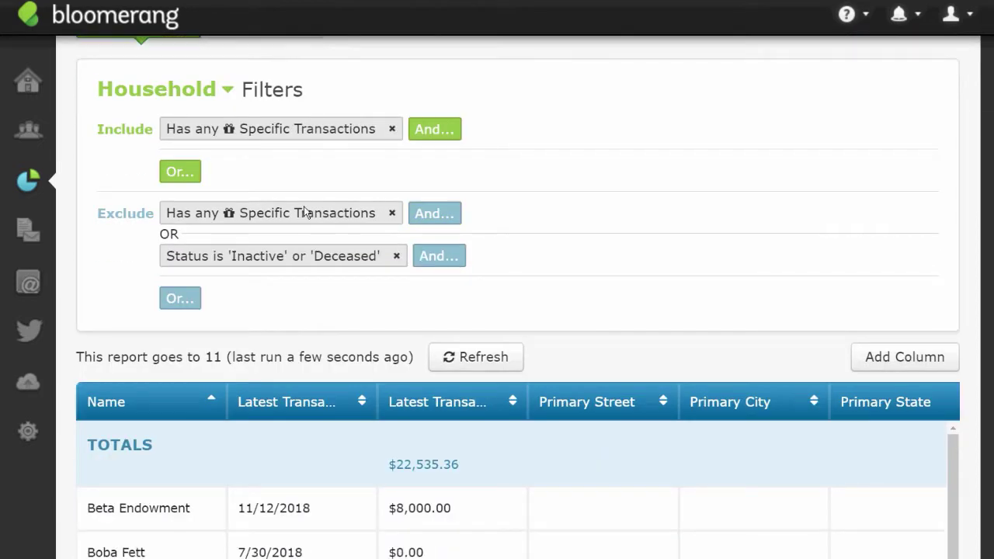
{"action": "left_click", "coordinate": [305, 212]}
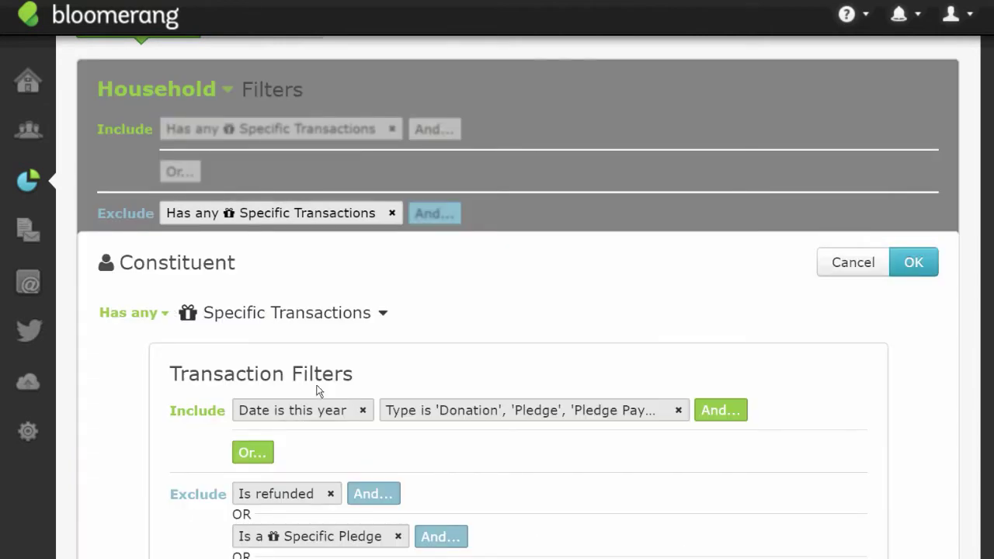
{"action": "left_click", "coordinate": [311, 417]}
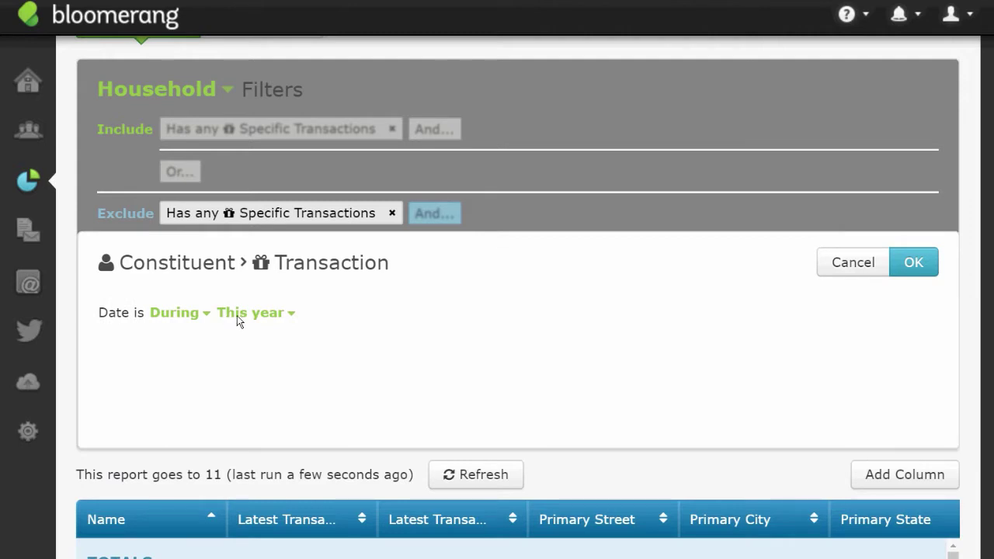
{"action": "left_click", "coordinate": [237, 315]}
{"action": "left_click", "coordinate": [270, 339]}
{"action": "left_click", "coordinate": [442, 325]}
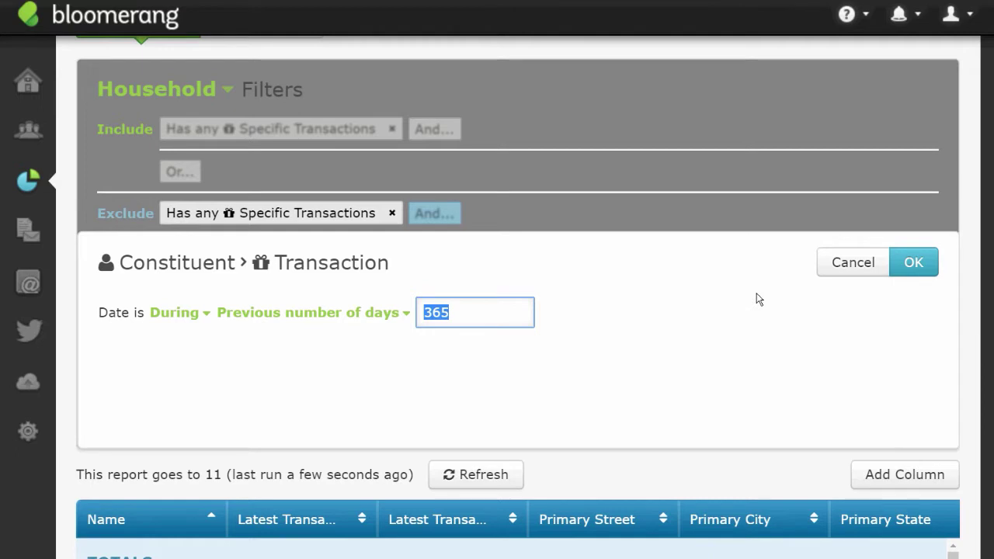
{"action": "left_click", "coordinate": [914, 262]}
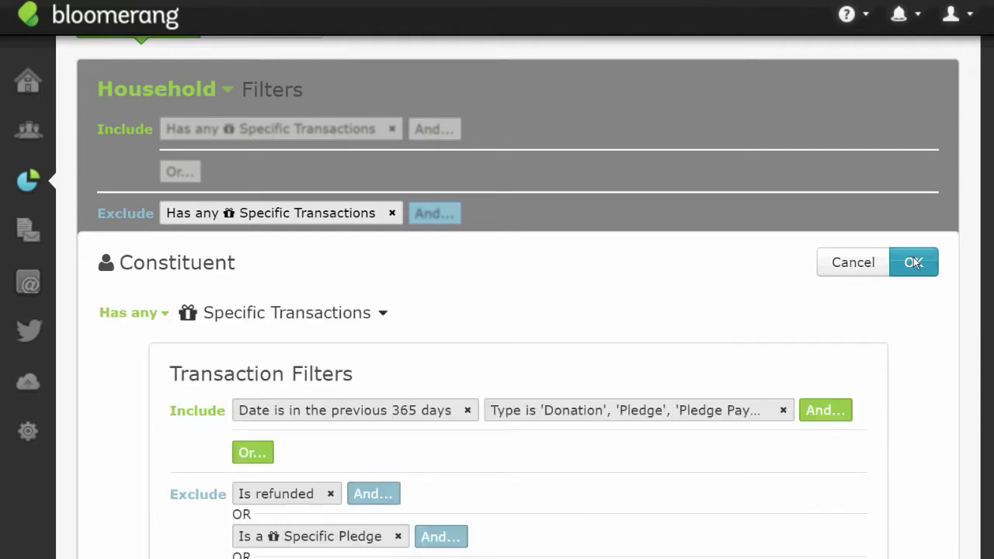
{"action": "left_click", "coordinate": [913, 262]}
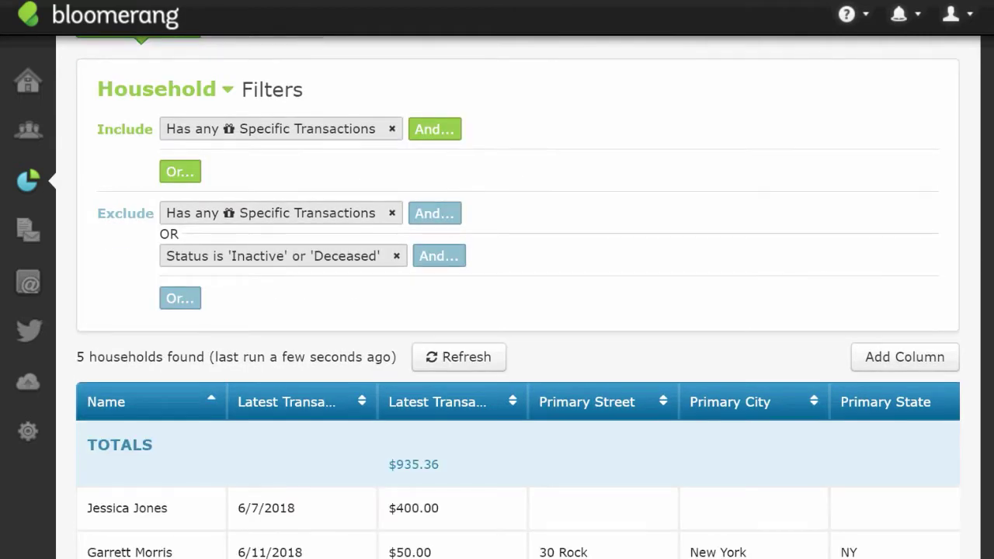
Step: Examine the households the report returns, with their latest transaction dates and amounts, against the include and exclude filters
{"action": "scroll", "coordinate": [518, 311], "scroll_direction": "up", "scroll_amount": 2}
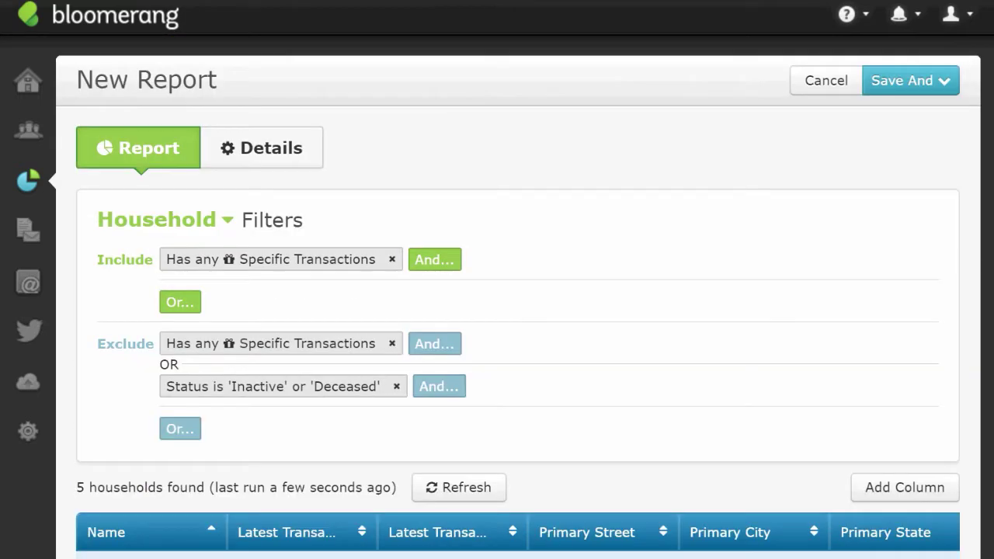
{"action": "scroll", "coordinate": [518, 311], "scroll_direction": "down", "scroll_amount": 4}
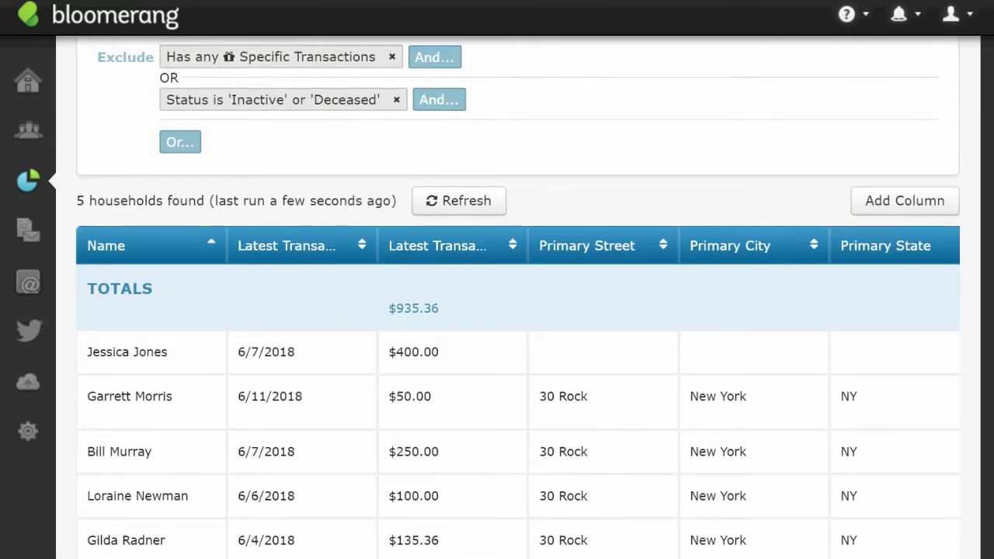
{"action": "scroll", "coordinate": [518, 310], "scroll_direction": "up", "scroll_amount": 1}
{"action": "scroll", "coordinate": [519, 311], "scroll_direction": "up", "scroll_amount": 1}
{"action": "scroll", "coordinate": [518, 310], "scroll_direction": "down", "scroll_amount": 3}
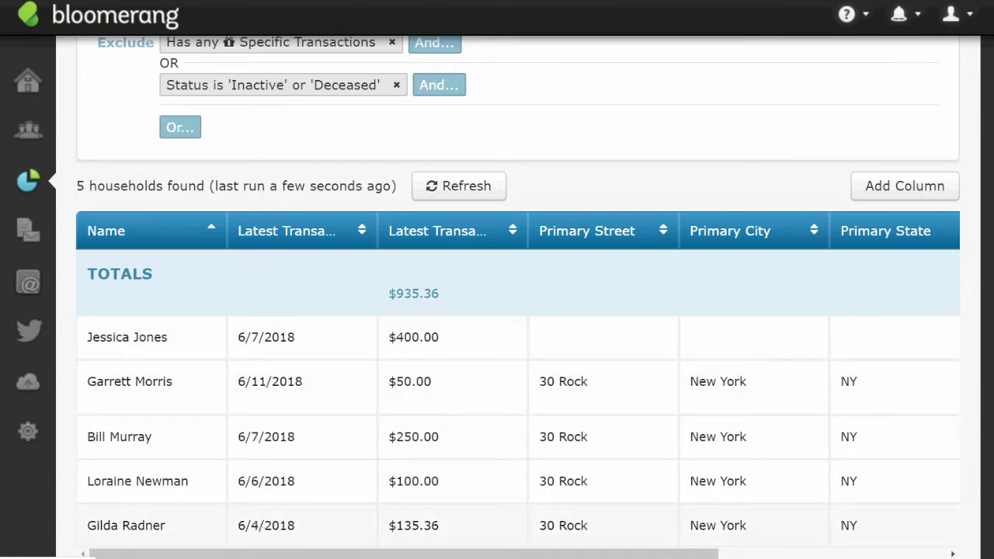
{"action": "scroll", "coordinate": [259, 527], "scroll_direction": "down", "scroll_amount": 1}
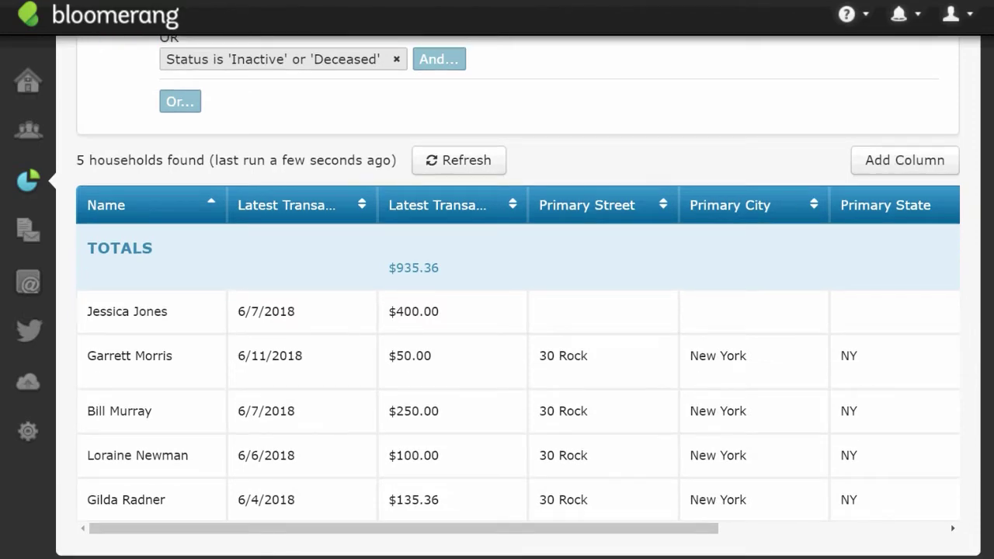
{"action": "scroll", "coordinate": [517, 311], "scroll_direction": "up", "scroll_amount": 5}
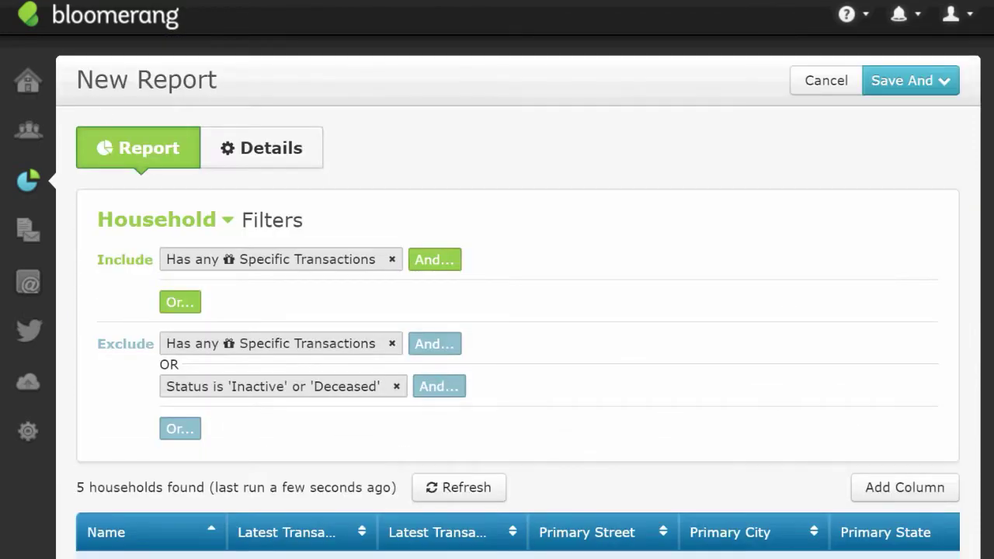
{"action": "scroll", "coordinate": [519, 311], "scroll_direction": "down", "scroll_amount": 1}
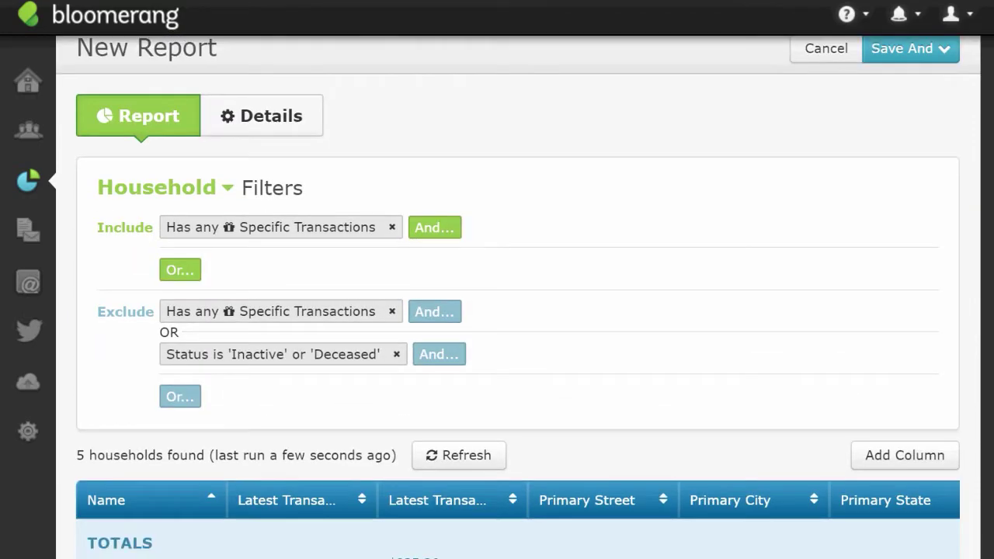
{"action": "scroll", "coordinate": [518, 310], "scroll_direction": "down", "scroll_amount": 3}
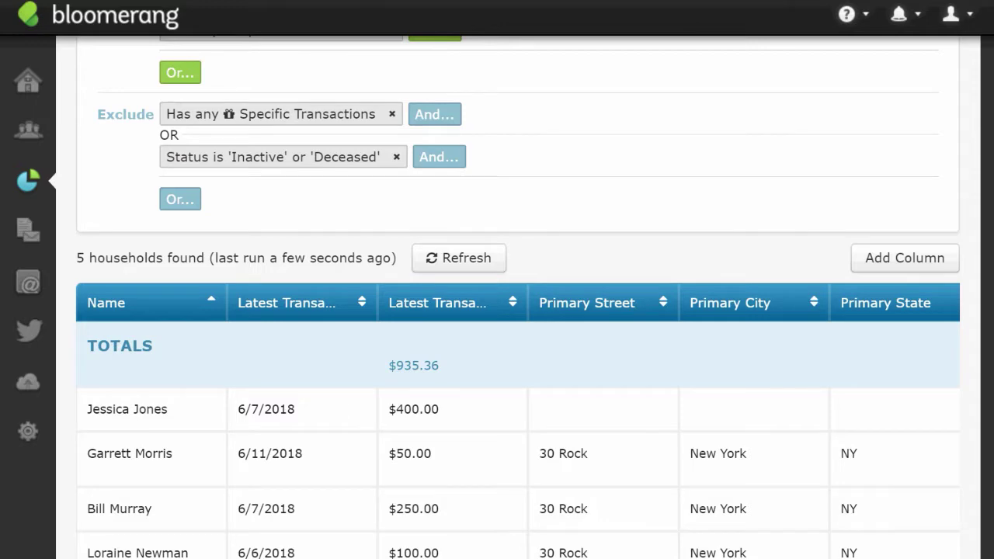
Step: Save the report as "Monthly Report of the Newly Kinda Dead" and keep it open for editing
{"action": "scroll", "coordinate": [519, 298], "scroll_direction": "up", "scroll_amount": 3}
{"action": "left_click", "coordinate": [901, 71]}
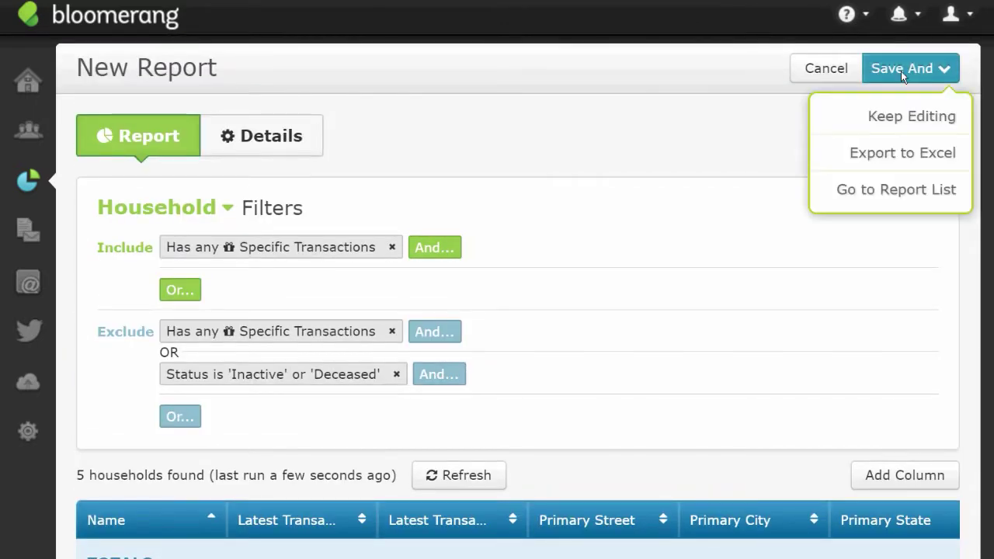
{"action": "left_click", "coordinate": [894, 118]}
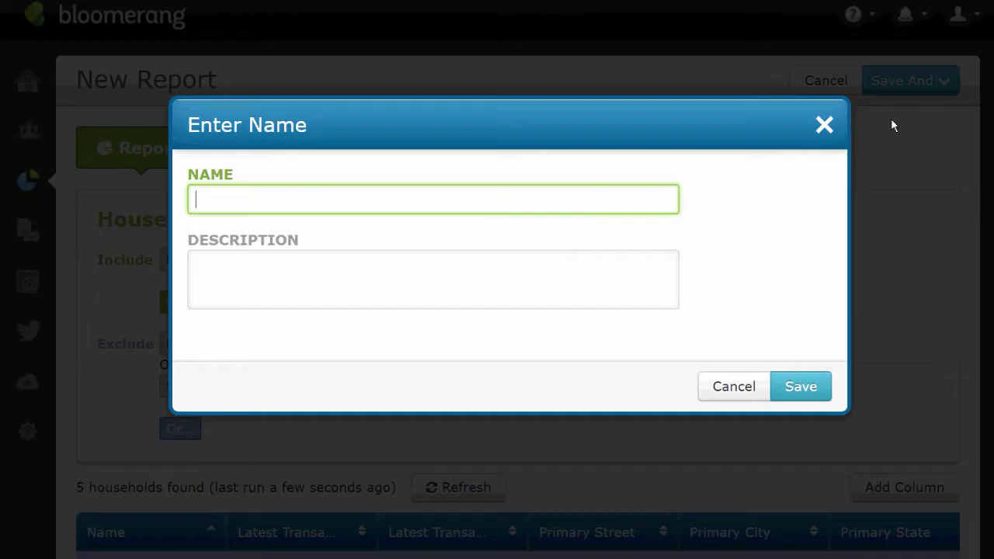
{"action": "type", "text": "Monthly REport"}
{"action": "key", "text": "BackSpace"}
{"action": "key", "text": "BackSpace"}
{"action": "key", "text": "BackSpace"}
{"action": "key", "text": "BackSpace"}
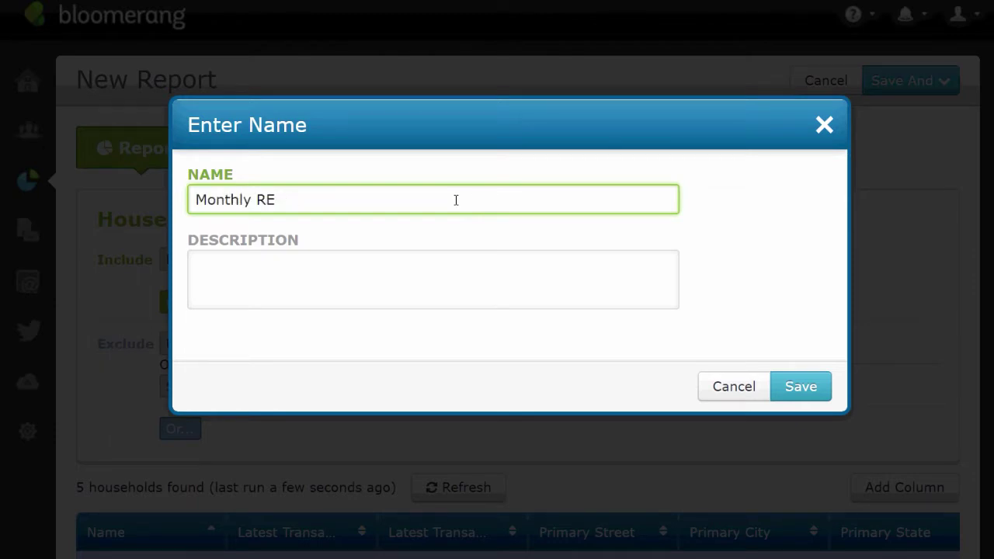
{"action": "key", "text": "BackSpace"}
{"action": "type", "text": "eport of the "}
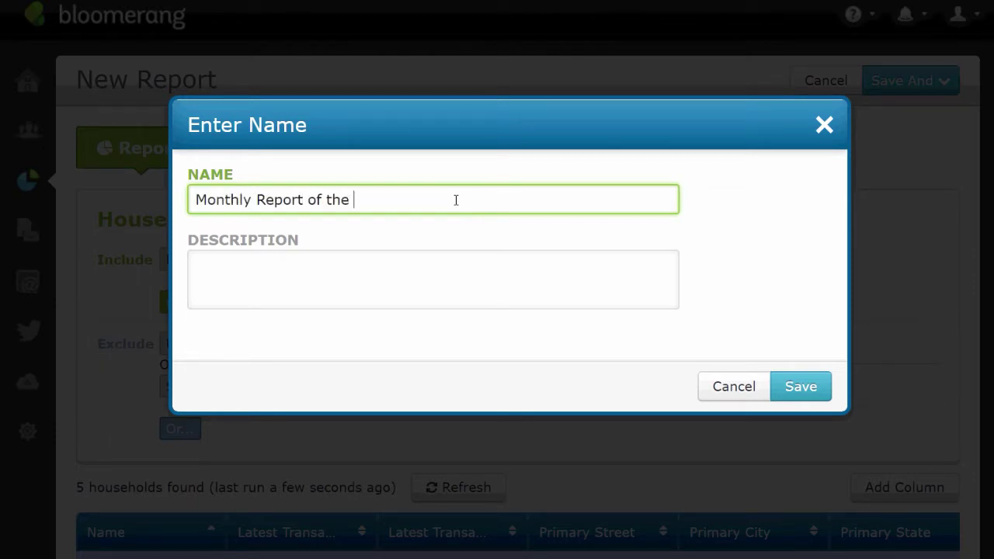
{"action": "type", "text": "Newly Kinda Dead"}
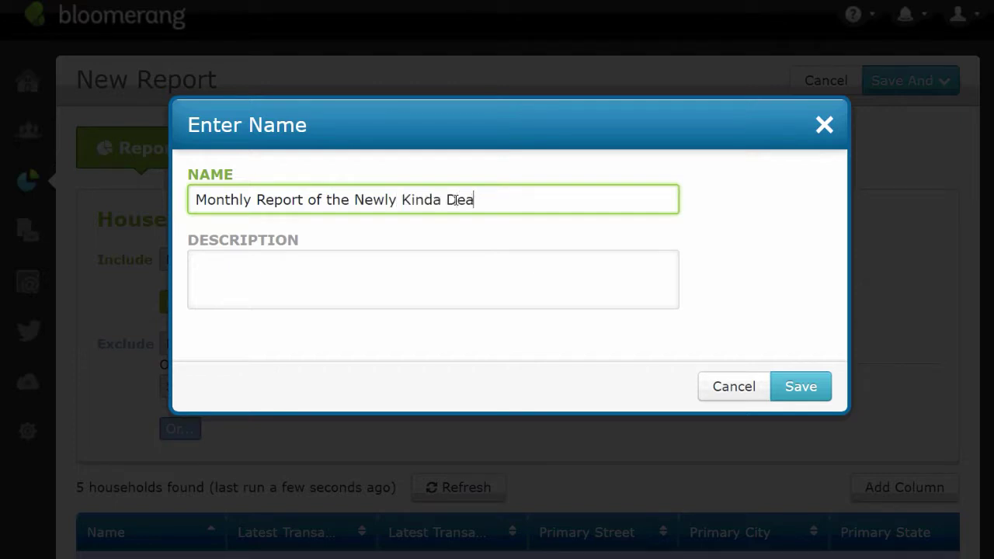
{"action": "left_click", "coordinate": [801, 389]}
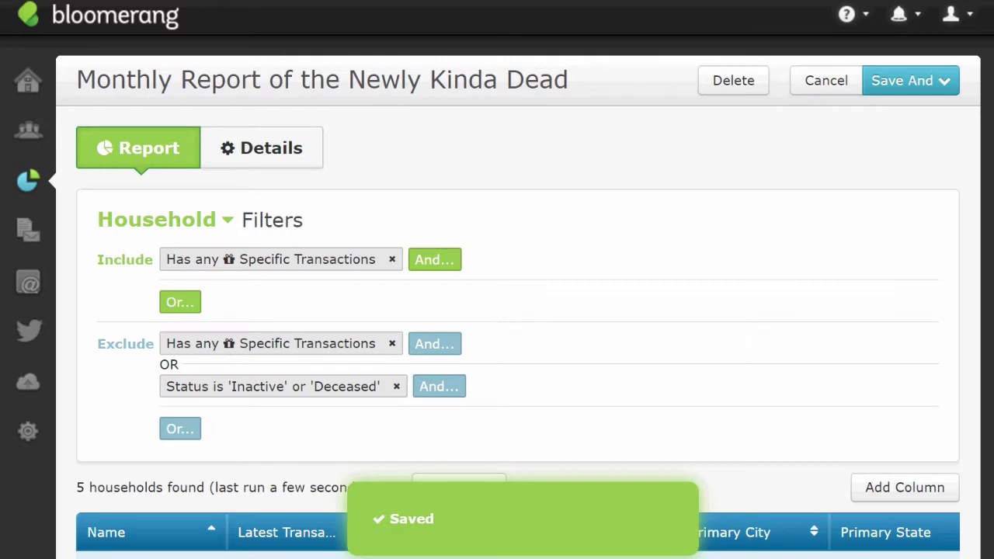
Step: Look over the saved report's households and filters, and check the participants' questions in the webinar feedback window
{"action": "scroll", "coordinate": [518, 311], "scroll_direction": "down", "scroll_amount": 1}
{"action": "scroll", "coordinate": [519, 311], "scroll_direction": "down", "scroll_amount": 3}
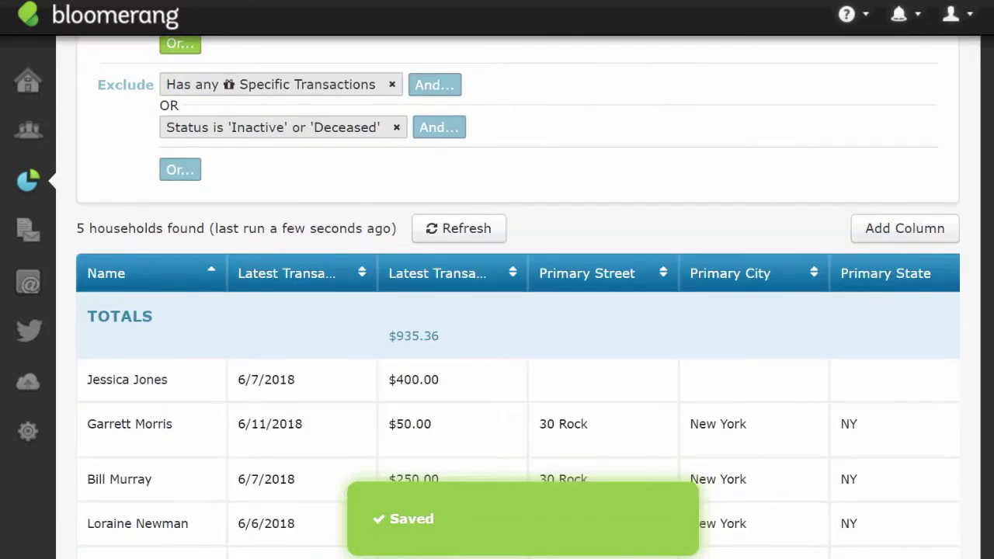
{"action": "scroll", "coordinate": [519, 310], "scroll_direction": "down", "scroll_amount": 1}
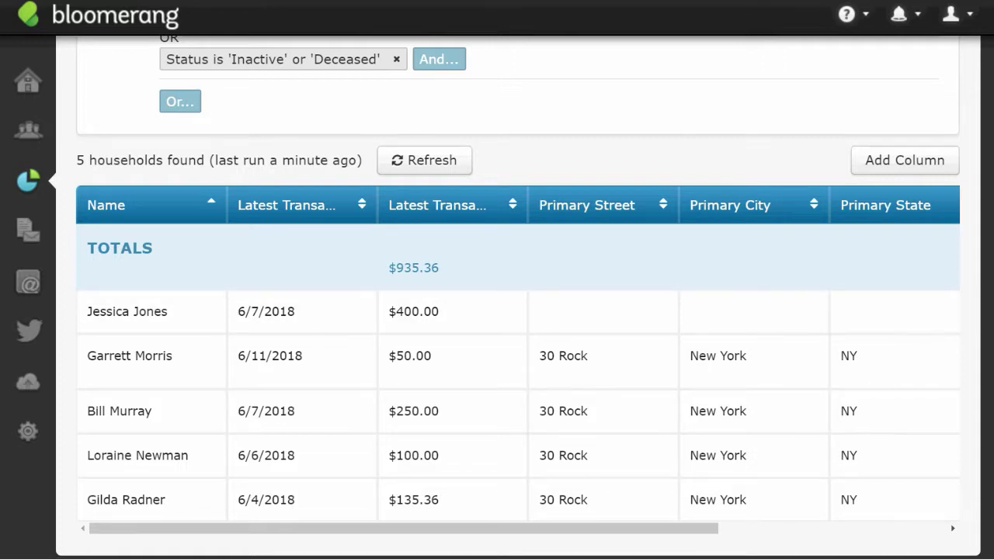
{"action": "scroll", "coordinate": [508, 297], "scroll_direction": "up", "scroll_amount": 5}
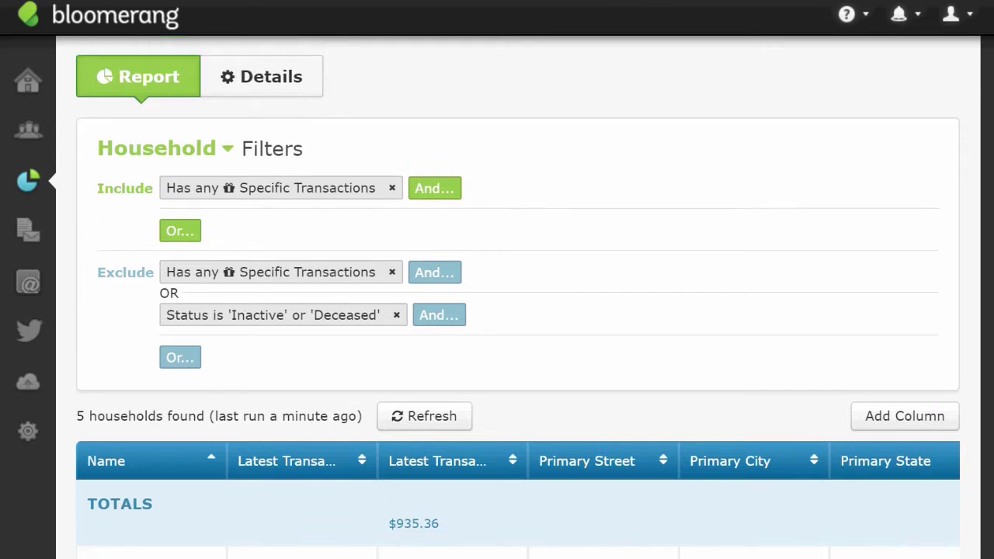
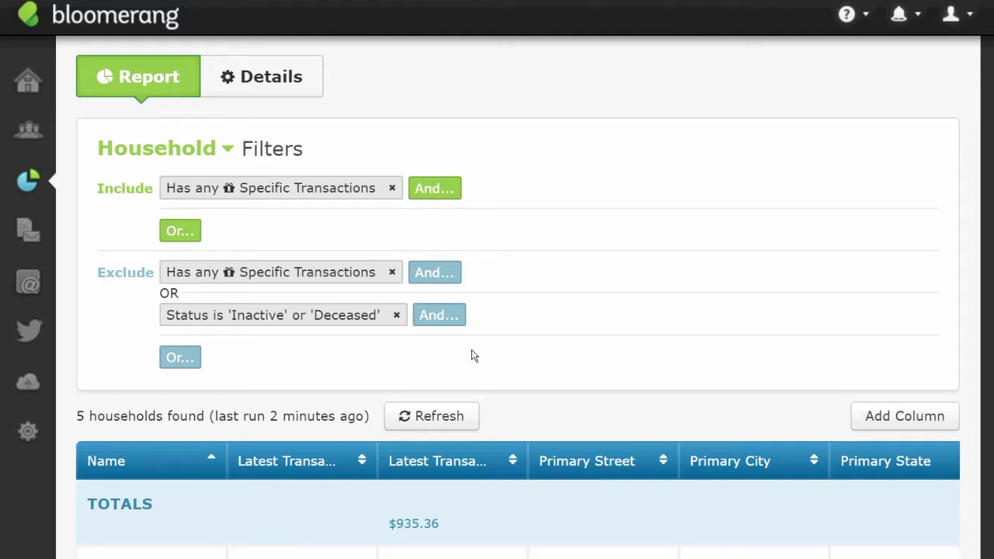
{"action": "left_click_drag", "start_coordinate": [993, 331], "coordinate": [949, 217]}
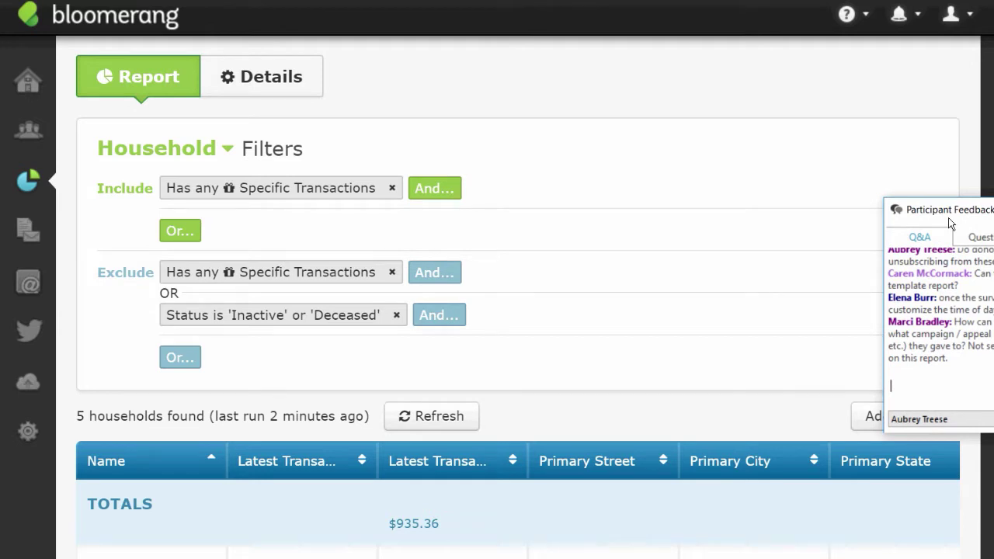
{"action": "left_click_drag", "start_coordinate": [949, 217], "coordinate": [993, 466]}
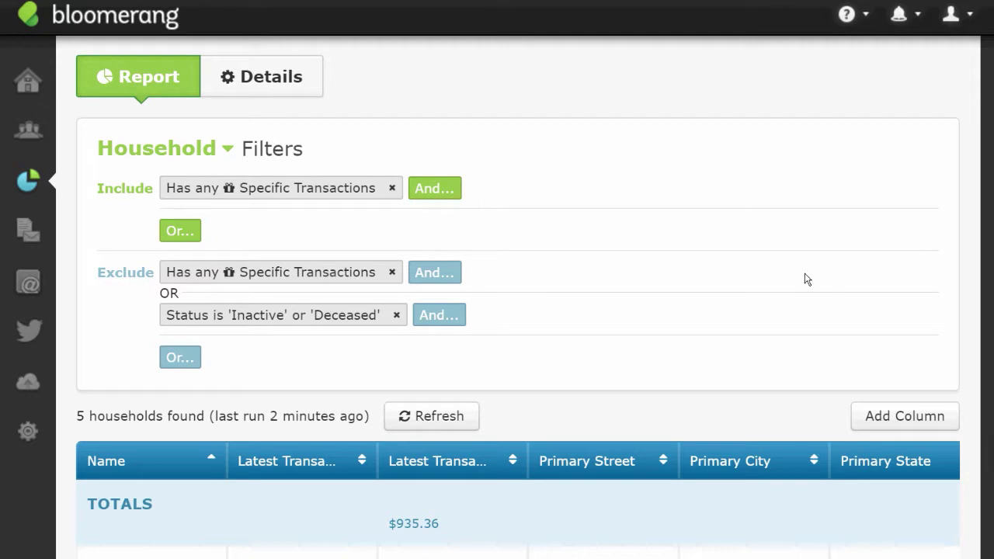
Step: Add a second include condition to the household report for households that have any Specific Transactions
{"action": "left_click", "coordinate": [439, 185]}
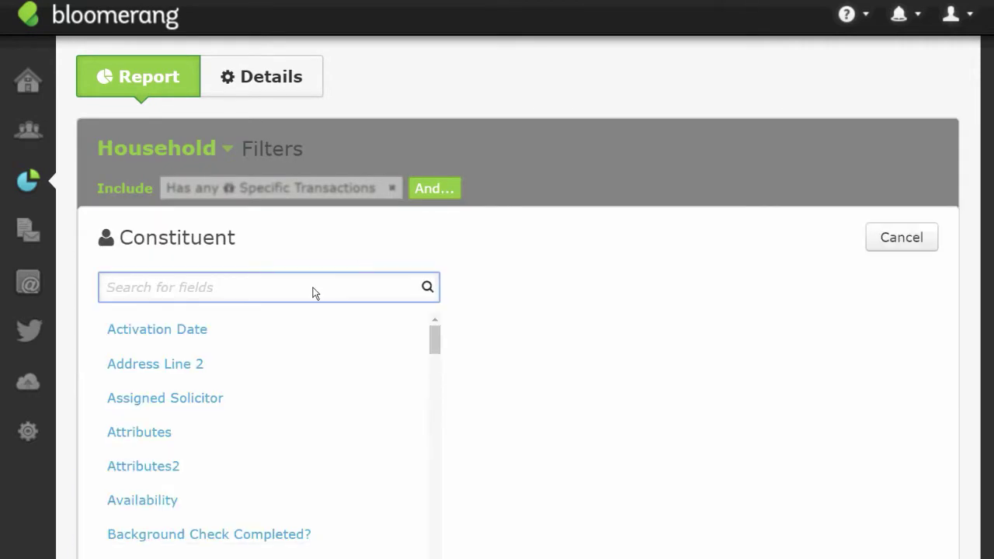
{"action": "type", "text": "has tr"}
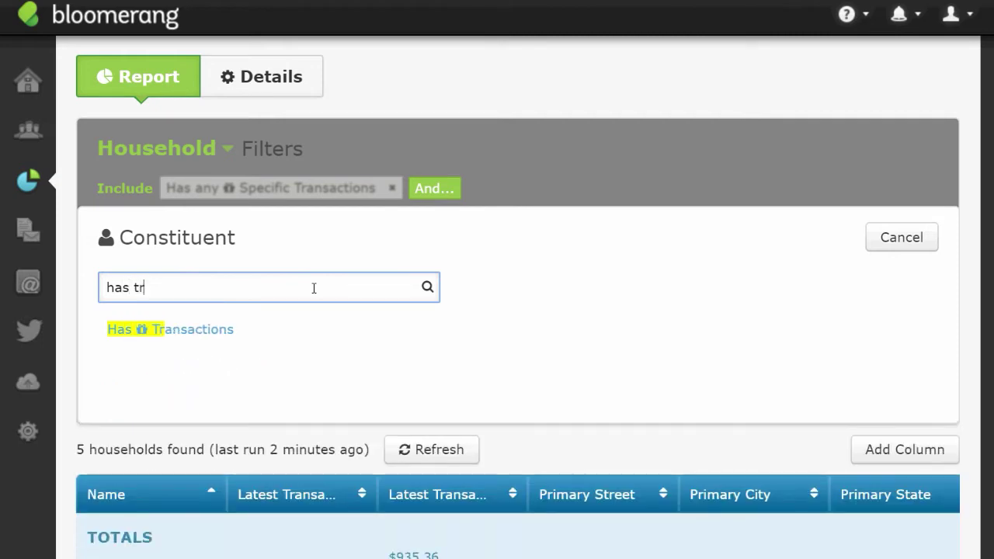
{"action": "left_click", "coordinate": [220, 339]}
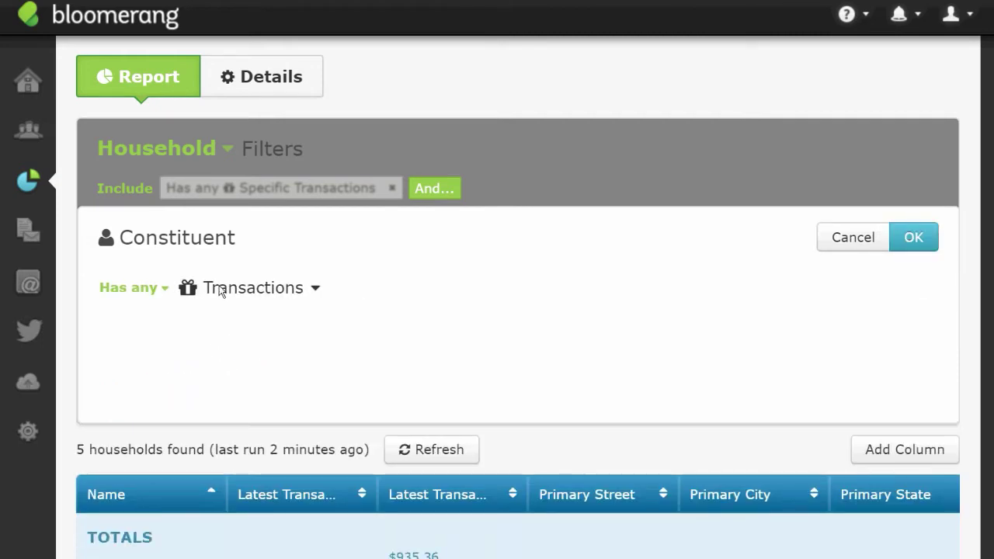
{"action": "left_click", "coordinate": [222, 291]}
{"action": "left_click", "coordinate": [237, 349]}
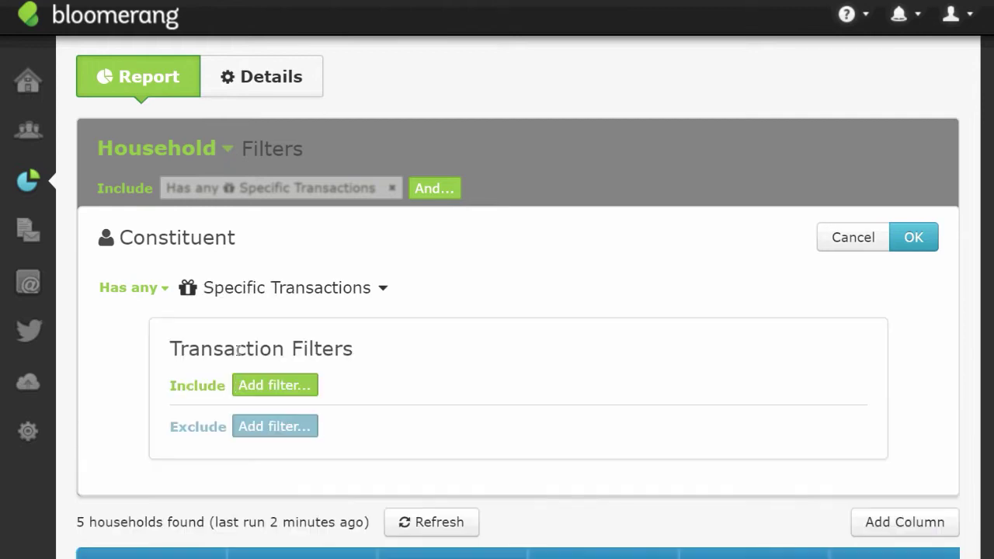
Step: Include a Campaign condition in the new transaction filter, trying Annual Campaign before clearing it to any value, and apply the filter
{"action": "left_click", "coordinate": [237, 386]}
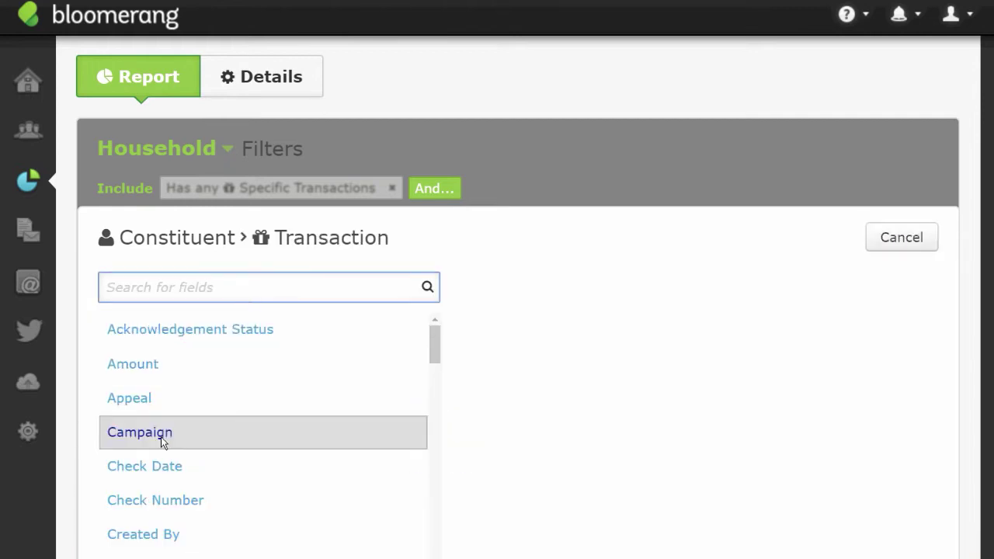
{"action": "left_click", "coordinate": [160, 436]}
{"action": "left_click", "coordinate": [266, 286]}
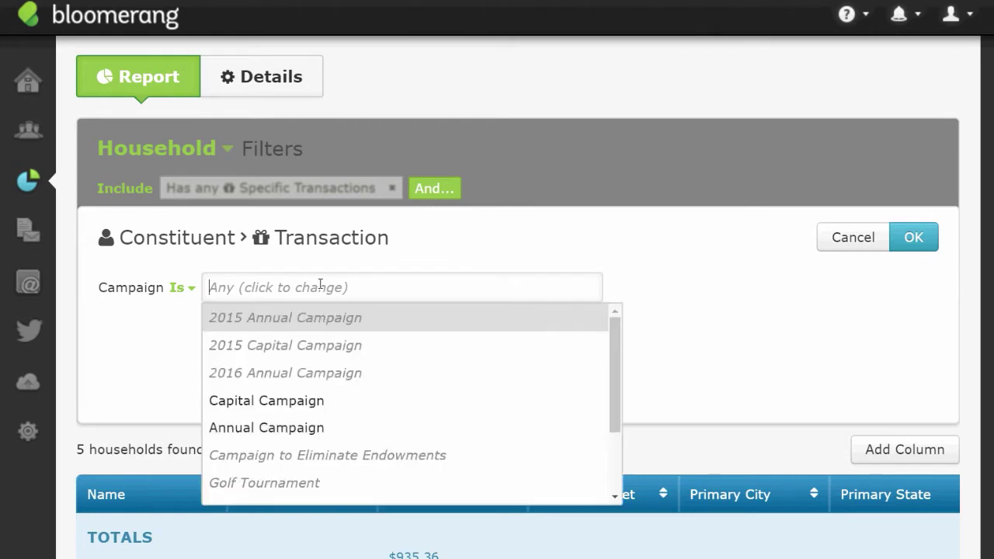
{"action": "left_click", "coordinate": [254, 435]}
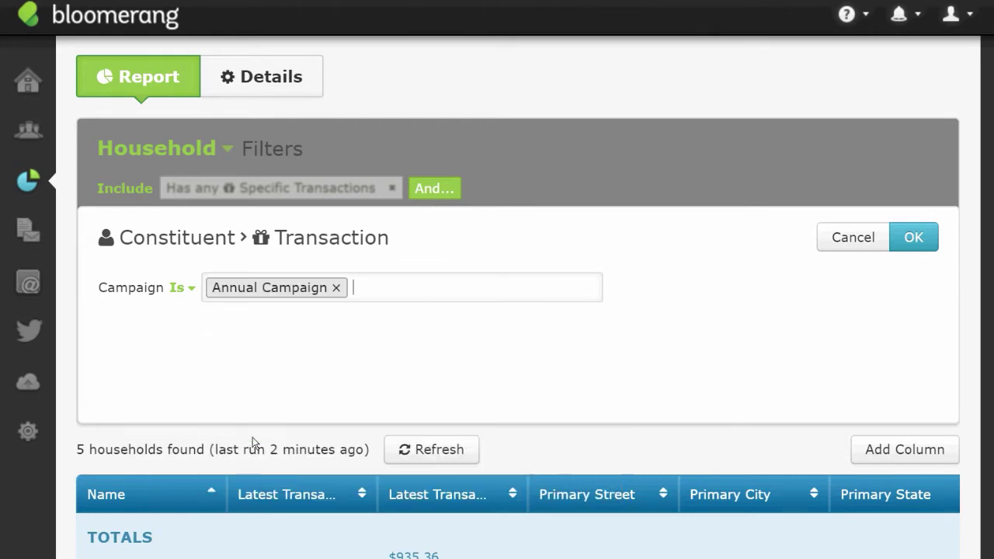
{"action": "left_click", "coordinate": [336, 288]}
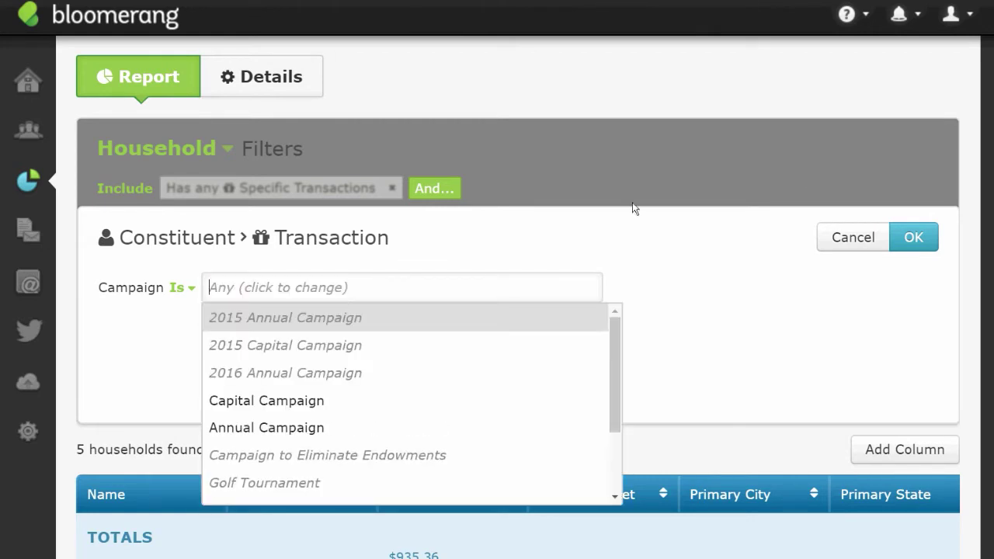
{"action": "left_click", "coordinate": [903, 237]}
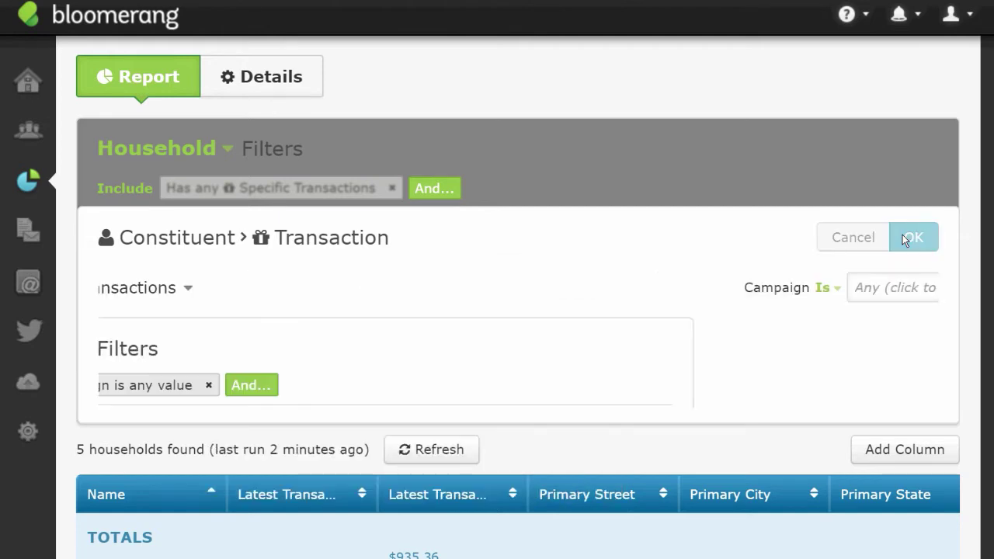
{"action": "left_click", "coordinate": [903, 235]}
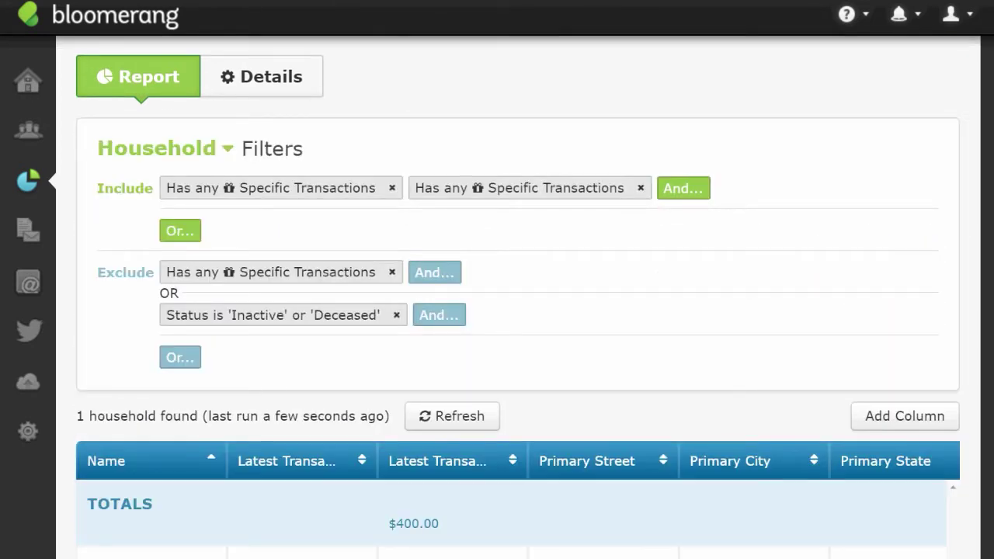
Step: Look over the filtered household list and leave the report for the dashboard without saving the added campaign filter
{"action": "scroll", "coordinate": [497, 311], "scroll_direction": "down", "scroll_amount": 1}
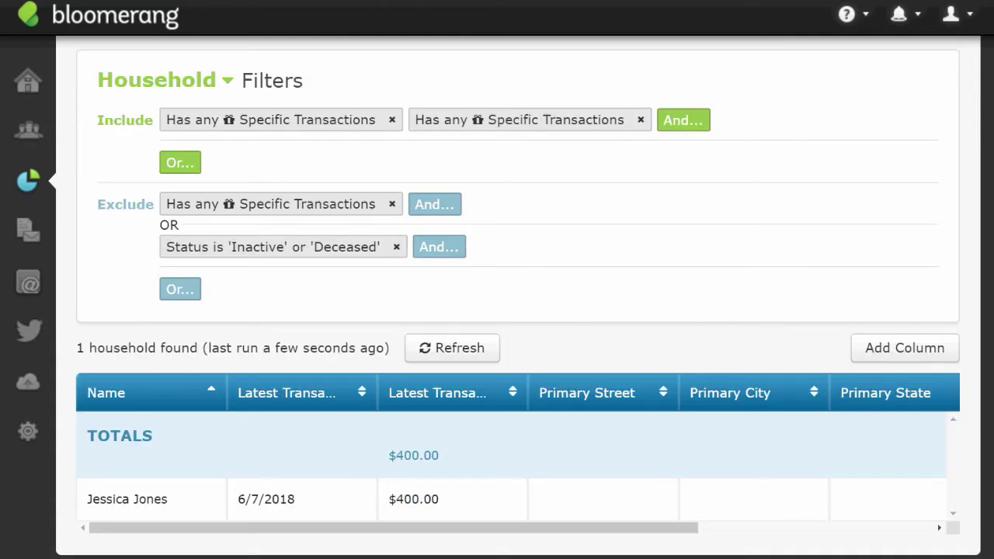
{"action": "key", "text": "alt+Left"}
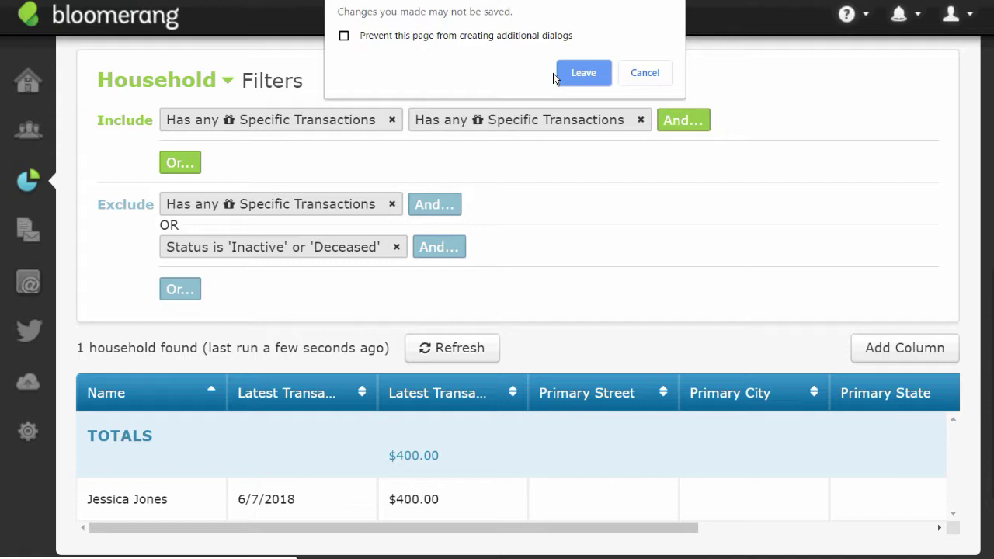
{"action": "left_click", "coordinate": [595, 75]}
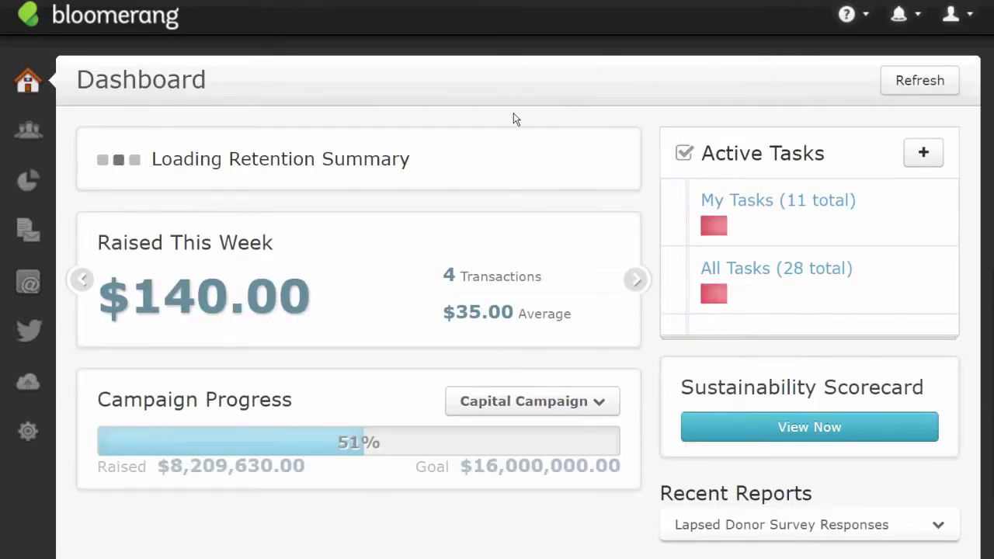
Step: Switch the dashboard's Donor Retention summary to Default and open the household report behind its retention chart
{"action": "left_click", "coordinate": [564, 169]}
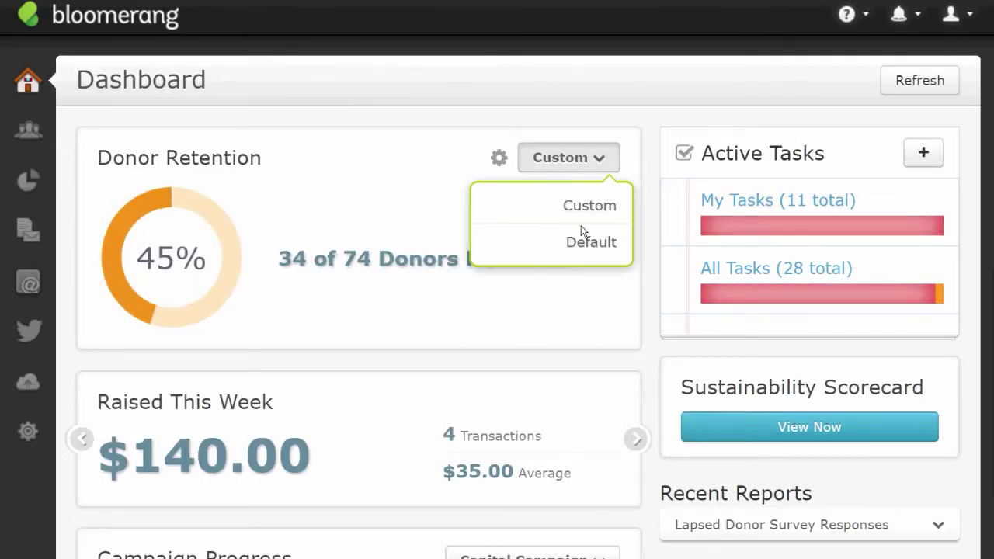
{"action": "left_click", "coordinate": [585, 243]}
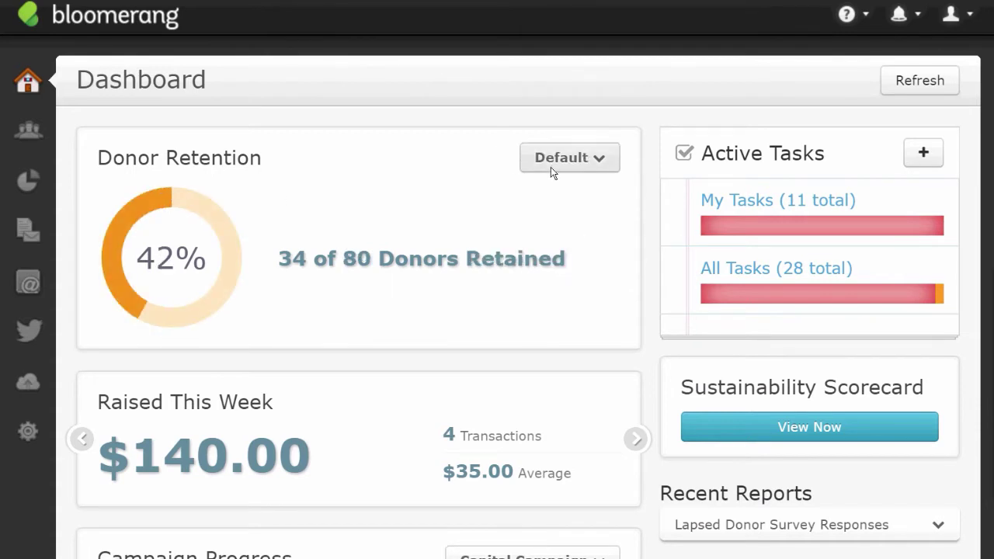
{"action": "left_click", "coordinate": [551, 171]}
{"action": "left_click", "coordinate": [590, 241]}
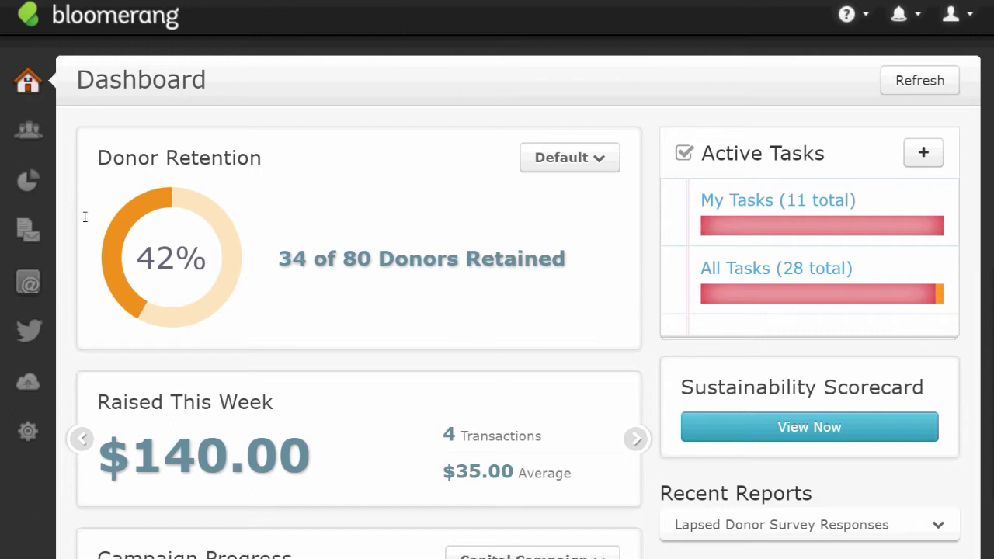
{"action": "left_click", "coordinate": [235, 257]}
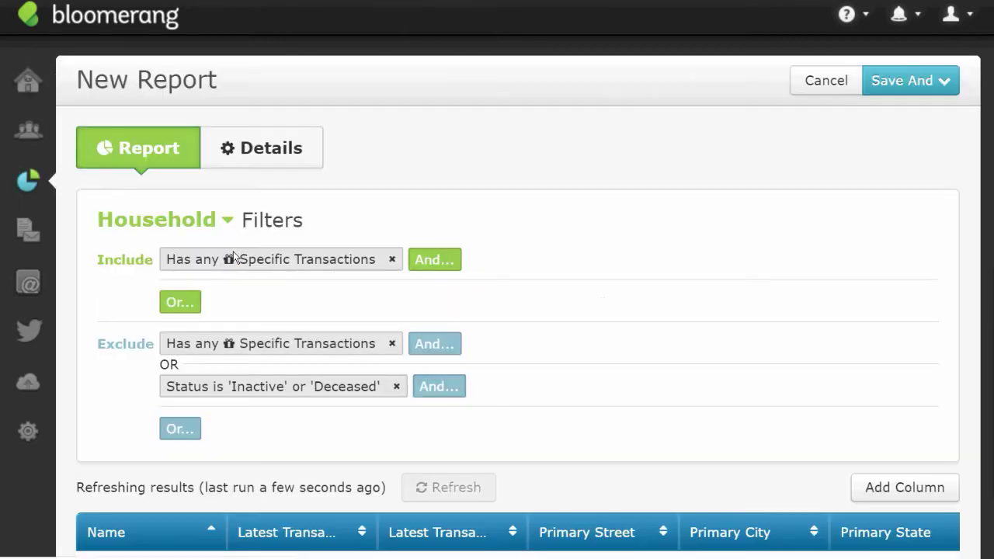
Step: Set the date condition in the household report's include transaction filter to the previous 425 days and apply the filter
{"action": "left_click", "coordinate": [282, 264]}
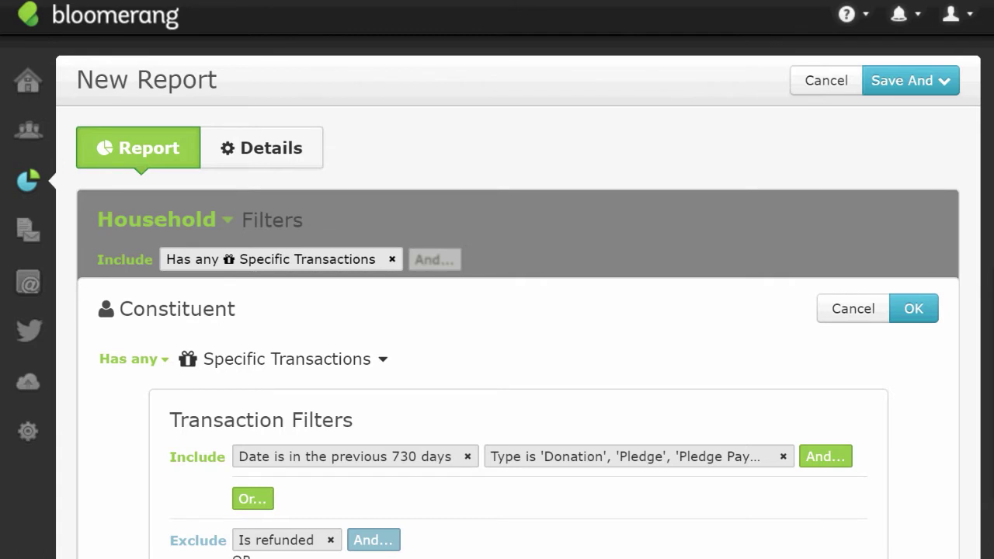
{"action": "scroll", "coordinate": [365, 174], "scroll_direction": "down", "scroll_amount": 4}
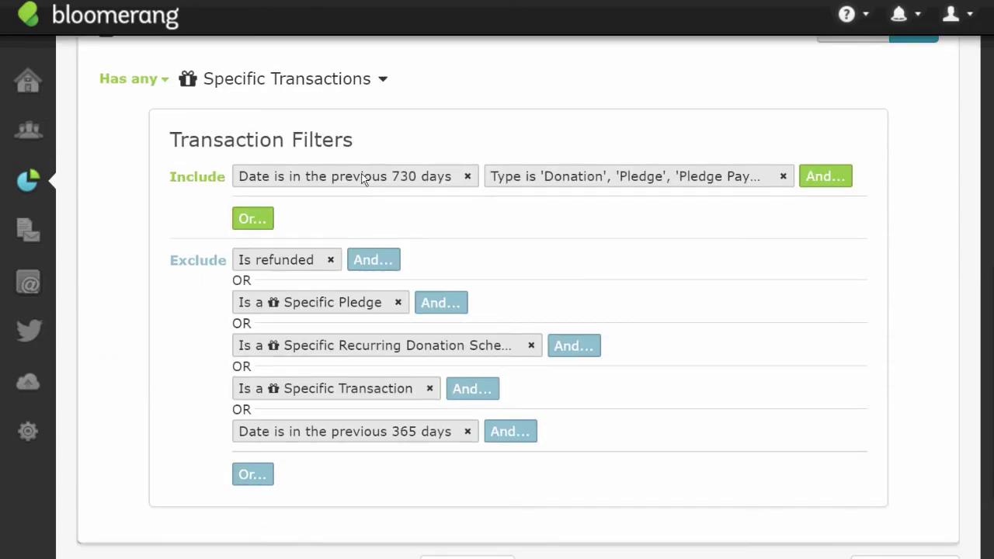
{"action": "left_click", "coordinate": [361, 179]}
{"action": "double_click", "coordinate": [461, 84]}
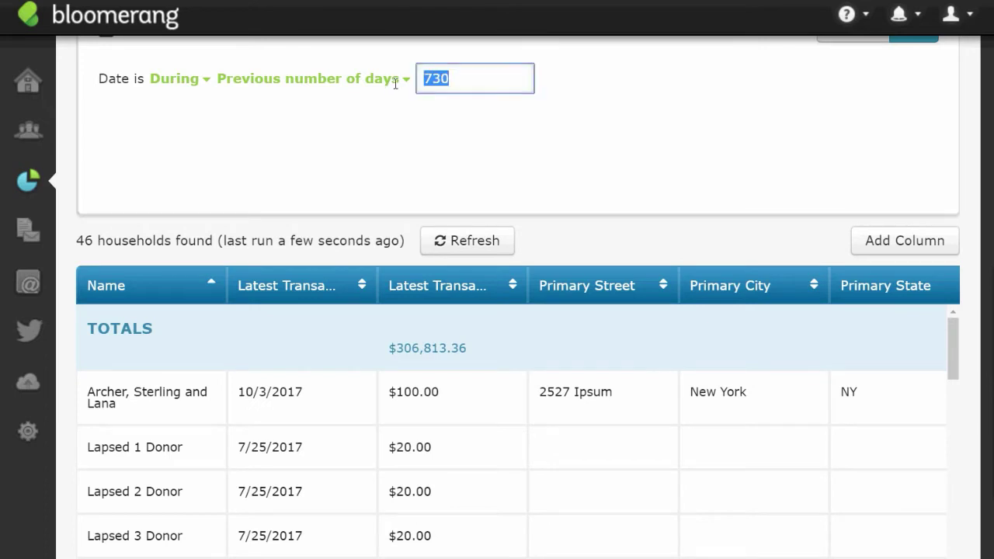
{"action": "type", "text": "425"}
{"action": "scroll", "coordinate": [972, 159], "scroll_direction": "up", "scroll_amount": 3}
{"action": "left_click", "coordinate": [915, 290]}
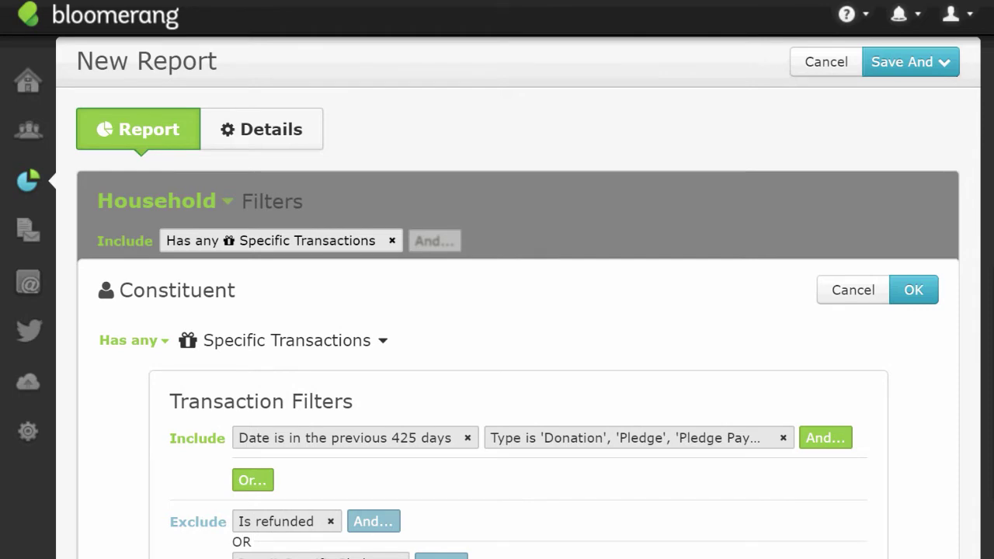
{"action": "scroll", "coordinate": [350, 308], "scroll_direction": "down", "scroll_amount": 6}
{"action": "scroll", "coordinate": [349, 309], "scroll_direction": "up", "scroll_amount": 2}
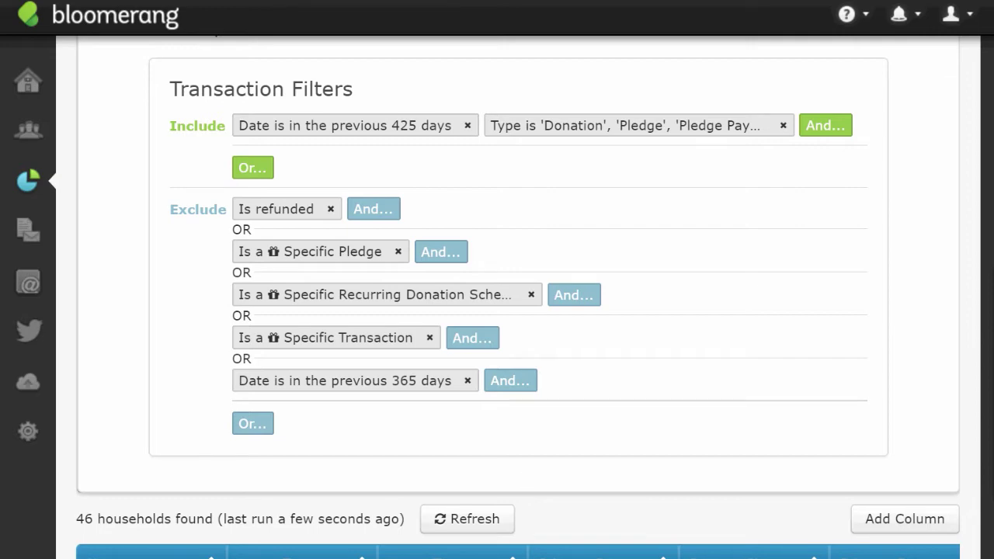
{"action": "scroll", "coordinate": [517, 299], "scroll_direction": "up", "scroll_amount": 3}
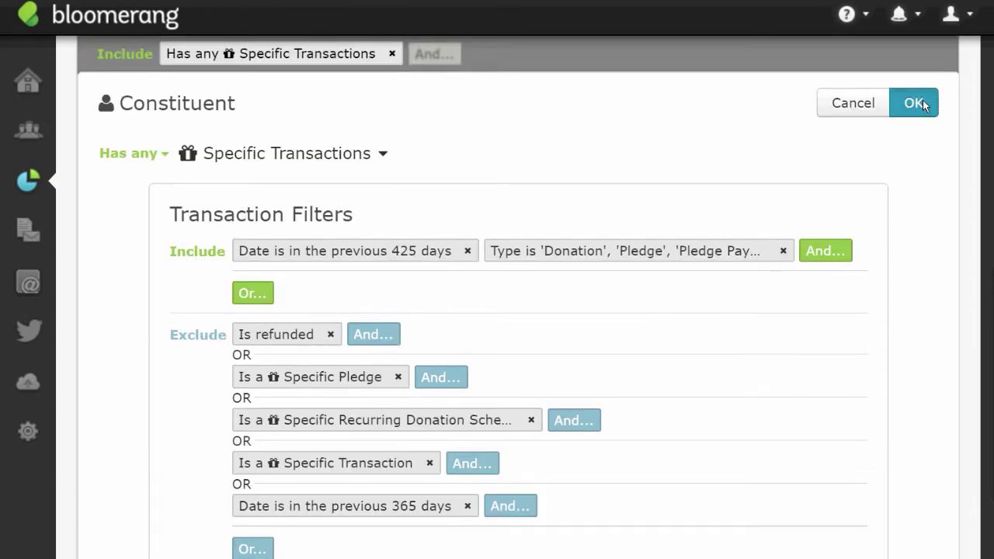
{"action": "left_click", "coordinate": [923, 104]}
Step: Set the date condition nested in the exclude transaction filter to the previous 395 days and apply it to the report
{"action": "scroll", "coordinate": [300, 169], "scroll_direction": "down", "scroll_amount": 2}
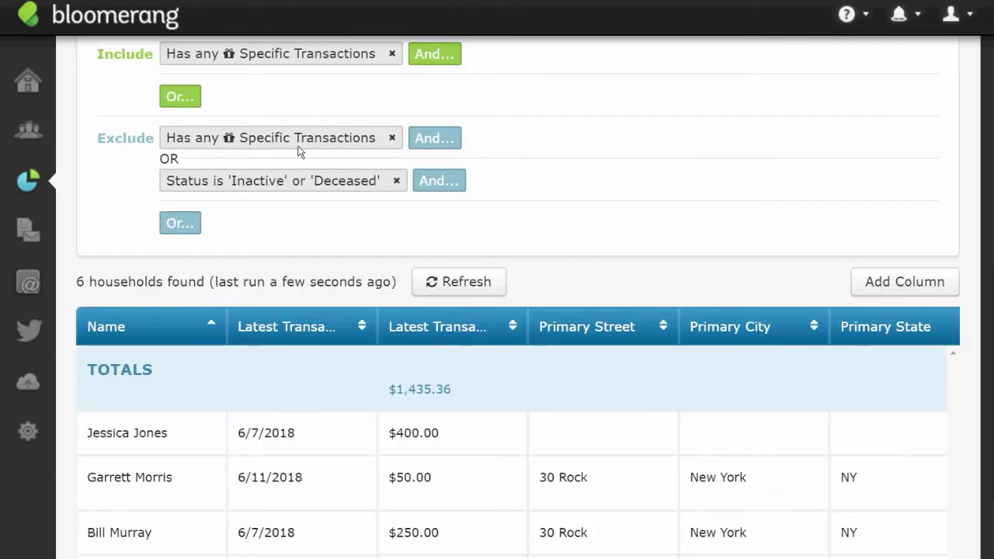
{"action": "left_click", "coordinate": [299, 146]}
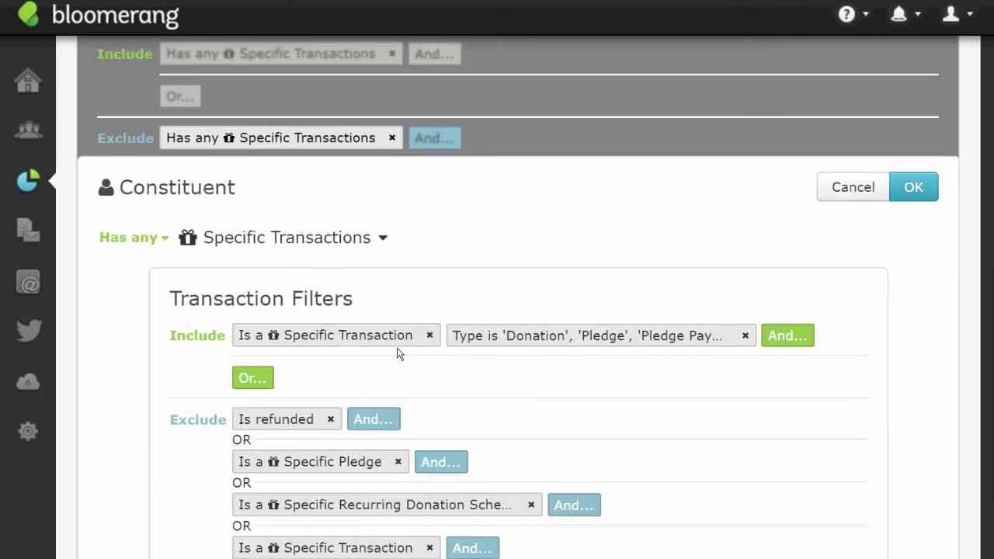
{"action": "left_click", "coordinate": [367, 336]}
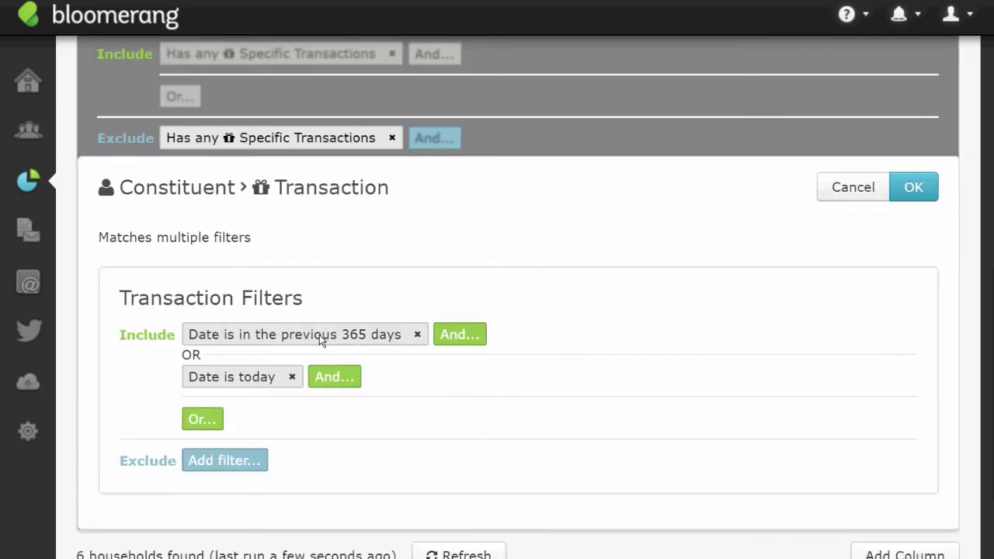
{"action": "left_click", "coordinate": [318, 335]}
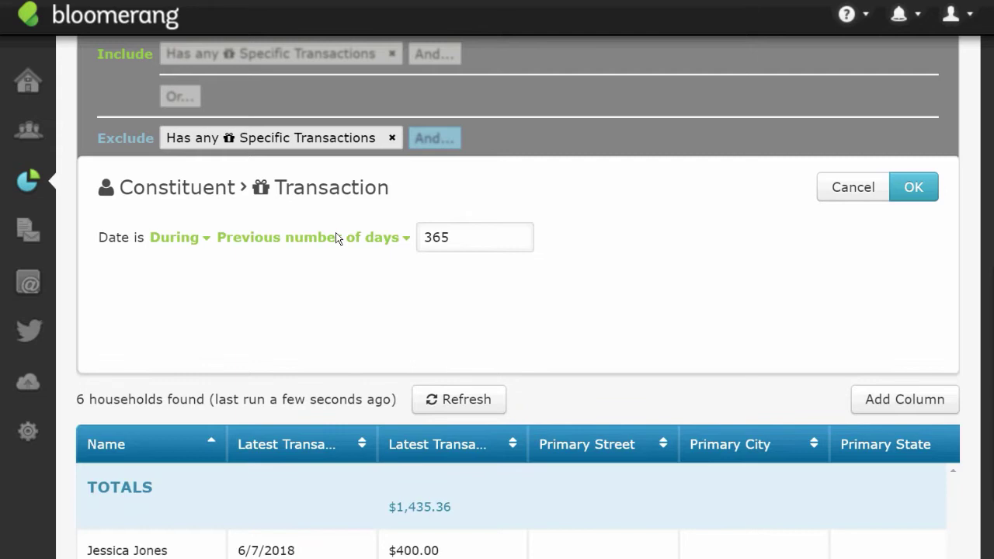
{"action": "left_click", "coordinate": [437, 236]}
{"action": "type", "text": "9"}
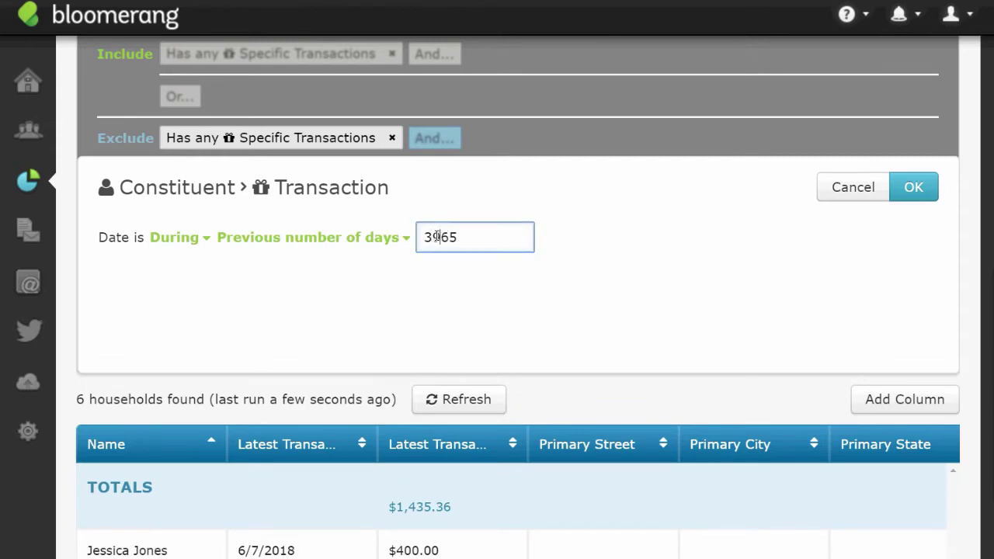
{"action": "key", "text": "Delete"}
{"action": "left_click", "coordinate": [912, 187]}
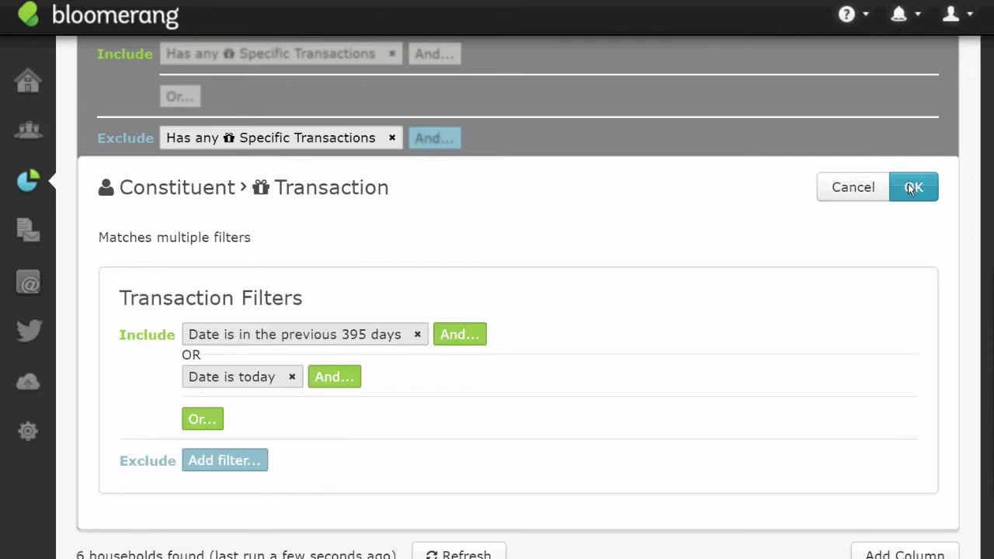
{"action": "left_click", "coordinate": [912, 187]}
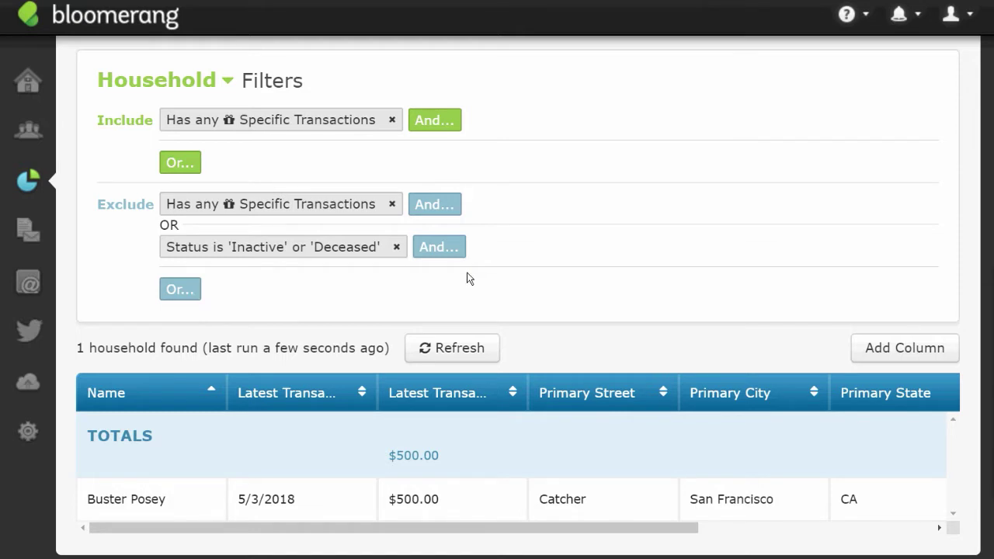
Step: Add an alternative exclude condition to the household report for constituents who have any Specific Interactions
{"action": "left_click", "coordinate": [195, 291]}
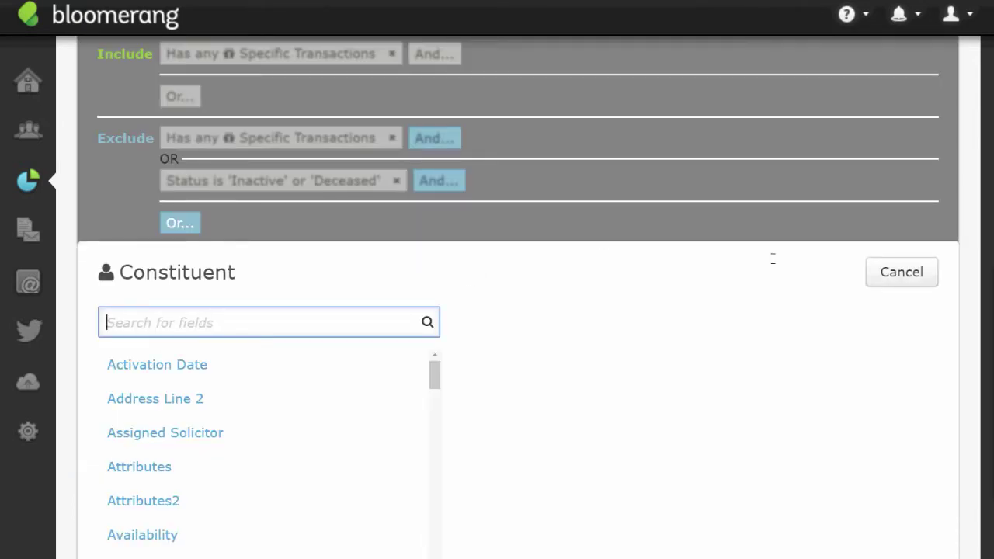
{"action": "type", "text": "ha"}
{"action": "key", "text": "BackSpace"}
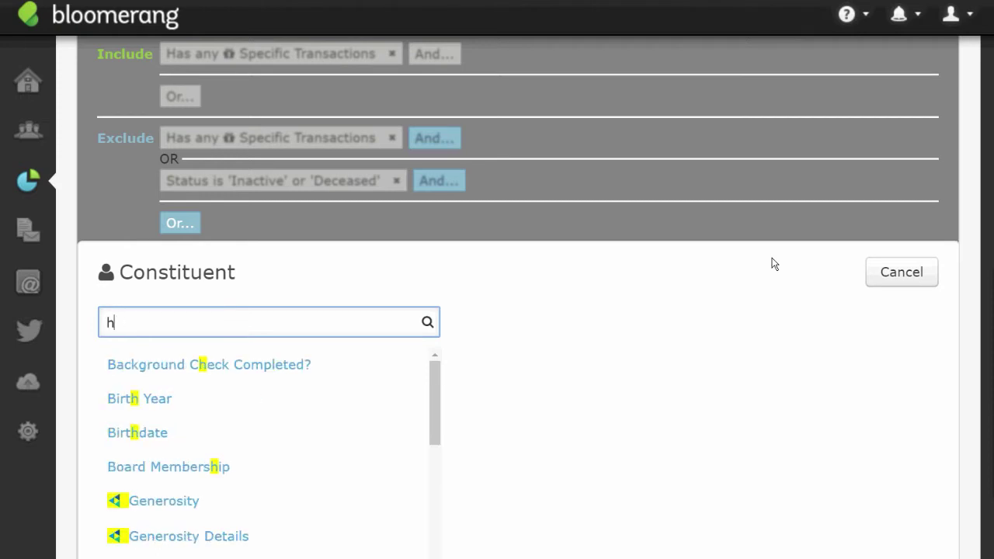
{"action": "type", "text": "as in"}
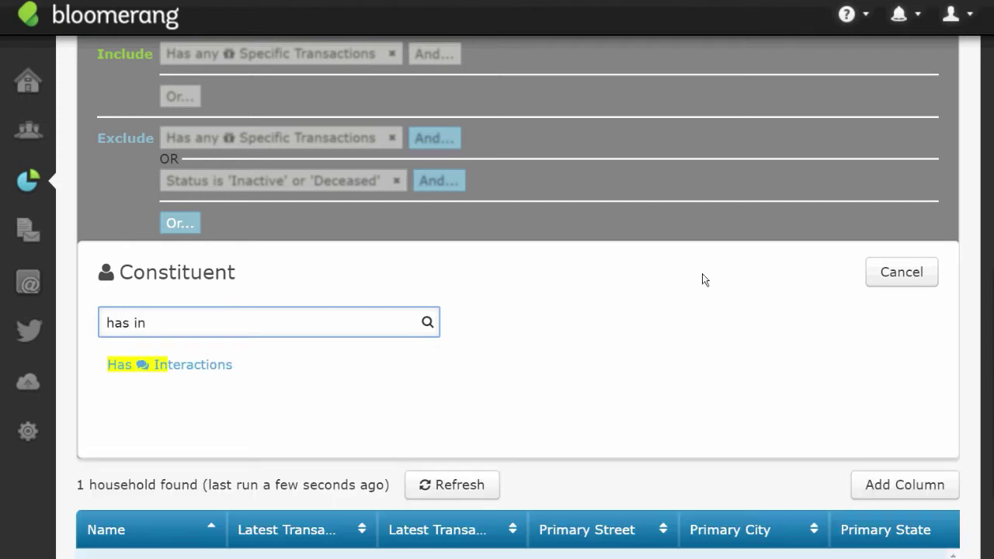
{"action": "left_click", "coordinate": [219, 368]}
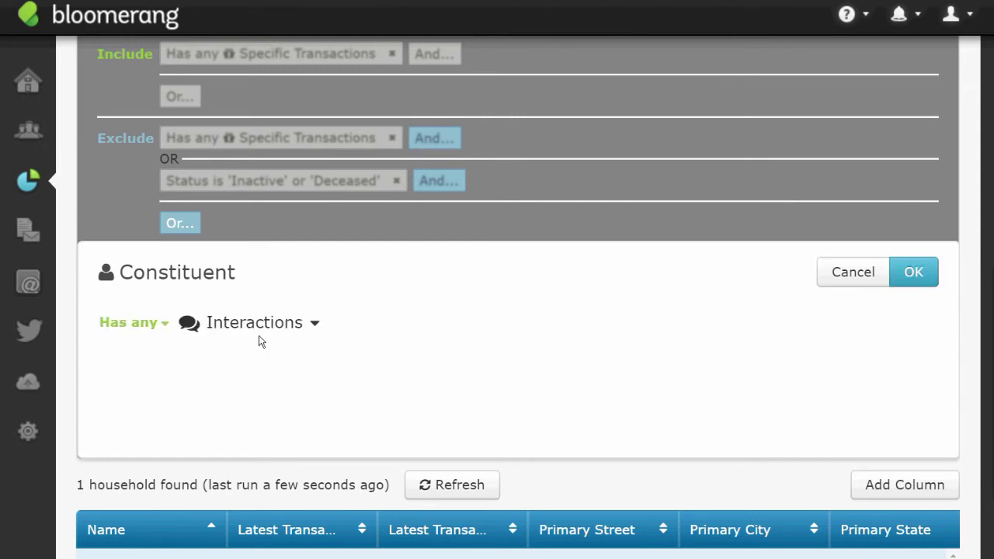
{"action": "left_click", "coordinate": [258, 325]}
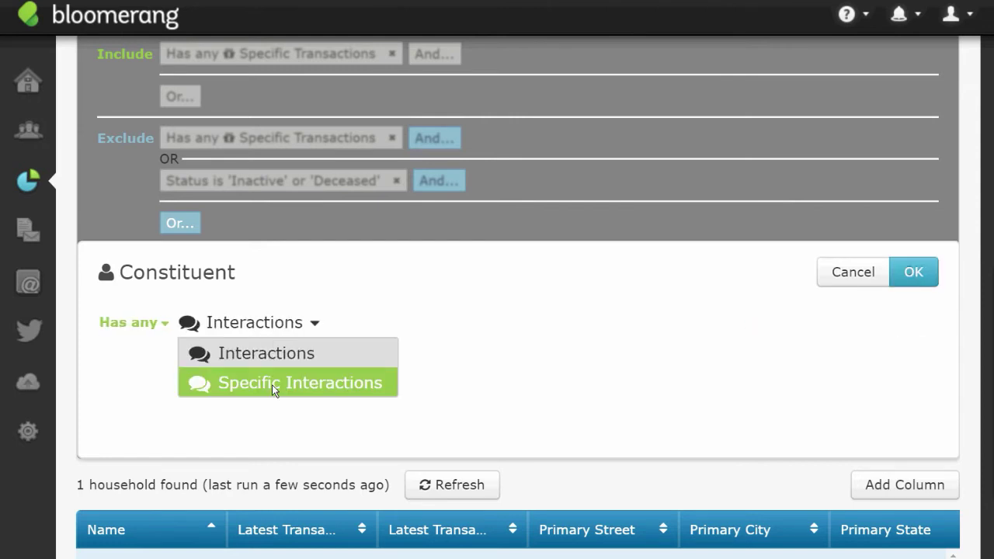
{"action": "left_click", "coordinate": [272, 385]}
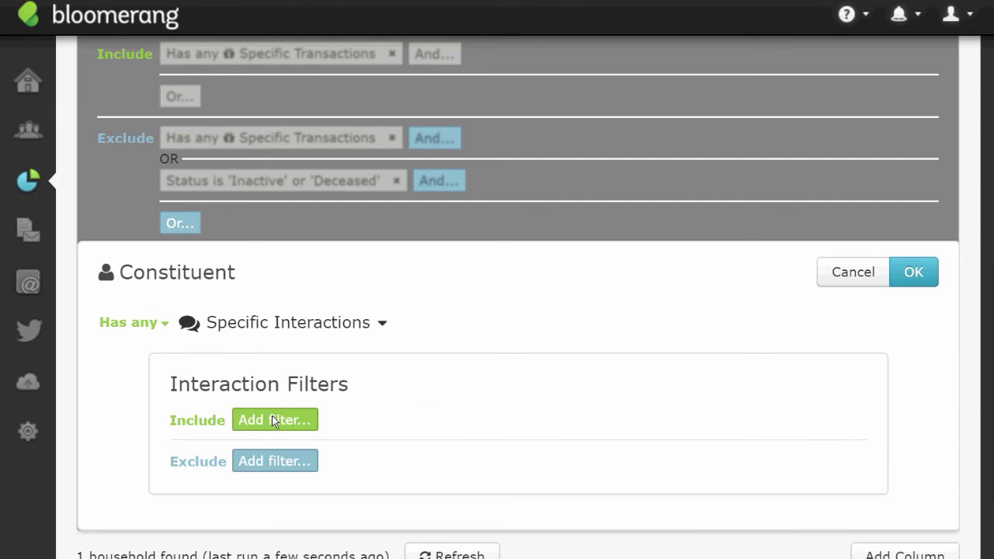
Step: Include only interactions whose channel is Engagement Survey Email in the new exclude condition
{"action": "left_click", "coordinate": [272, 419]}
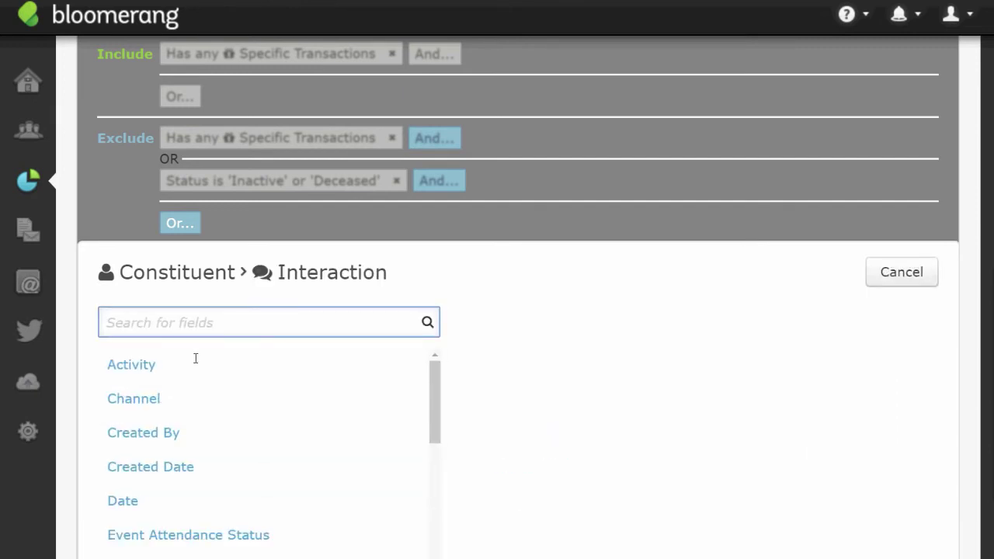
{"action": "left_click", "coordinate": [146, 400]}
{"action": "left_click", "coordinate": [256, 332]}
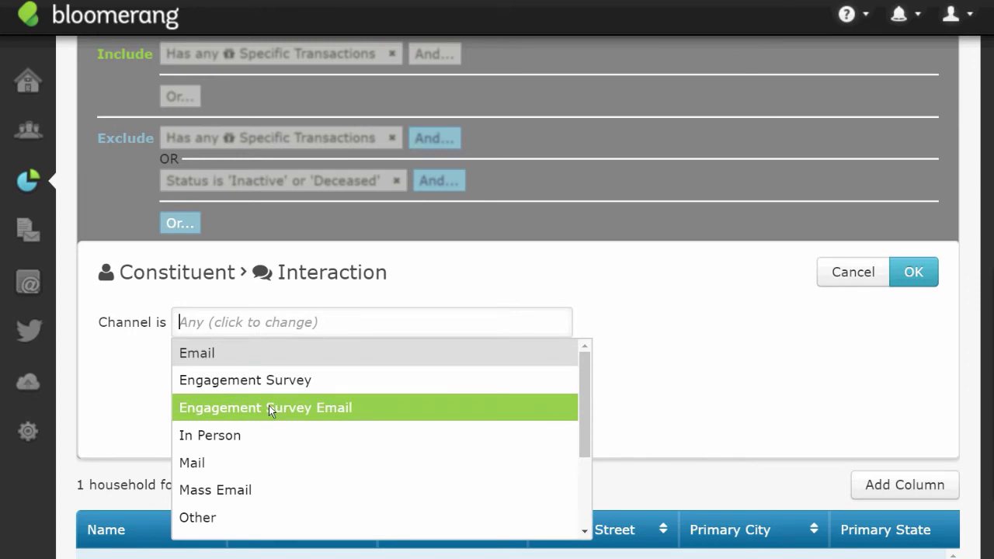
{"action": "left_click", "coordinate": [269, 406]}
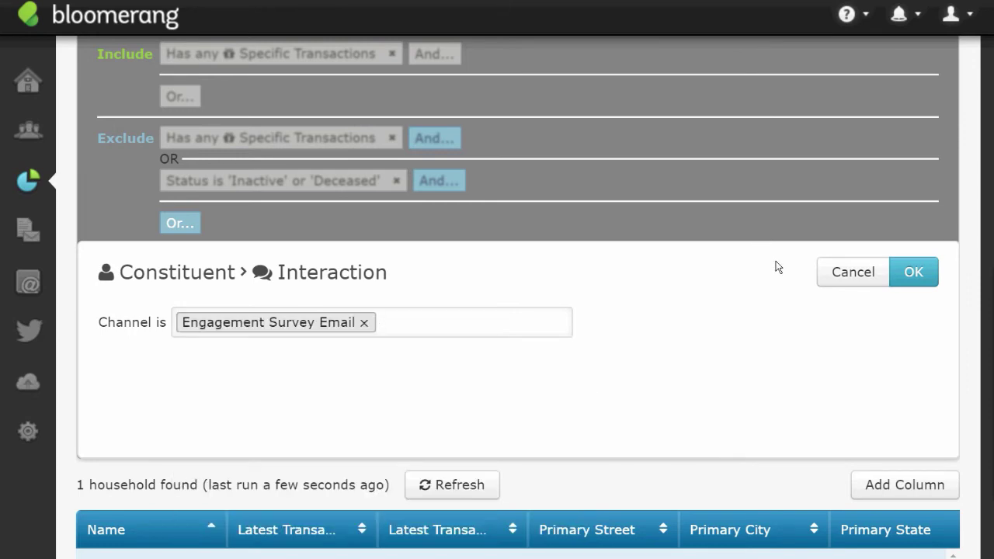
{"action": "left_click", "coordinate": [915, 272]}
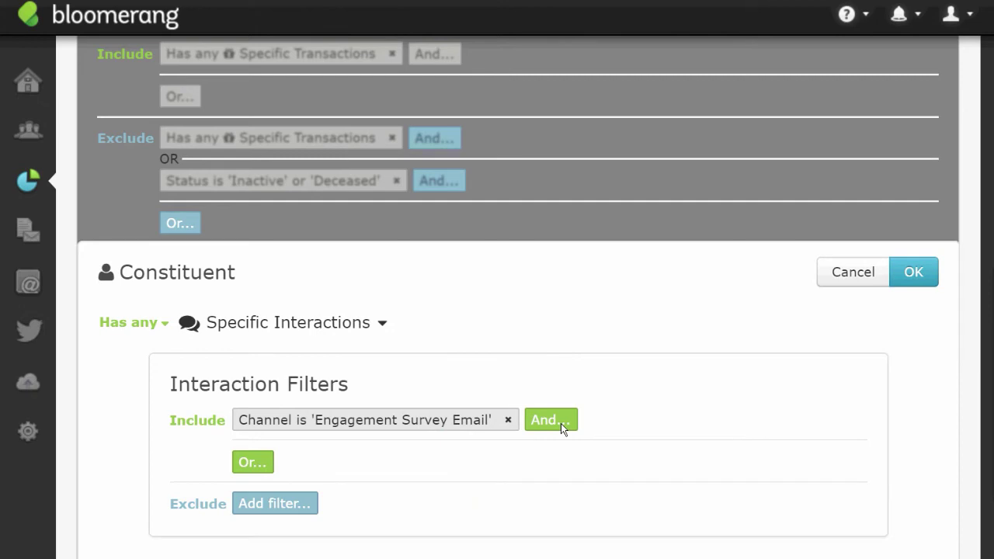
Step: Limit the excluded survey email interactions to dates during the previous 60 days and apply the filter to the report
{"action": "left_click", "coordinate": [551, 421]}
{"action": "type", "text": "date"}
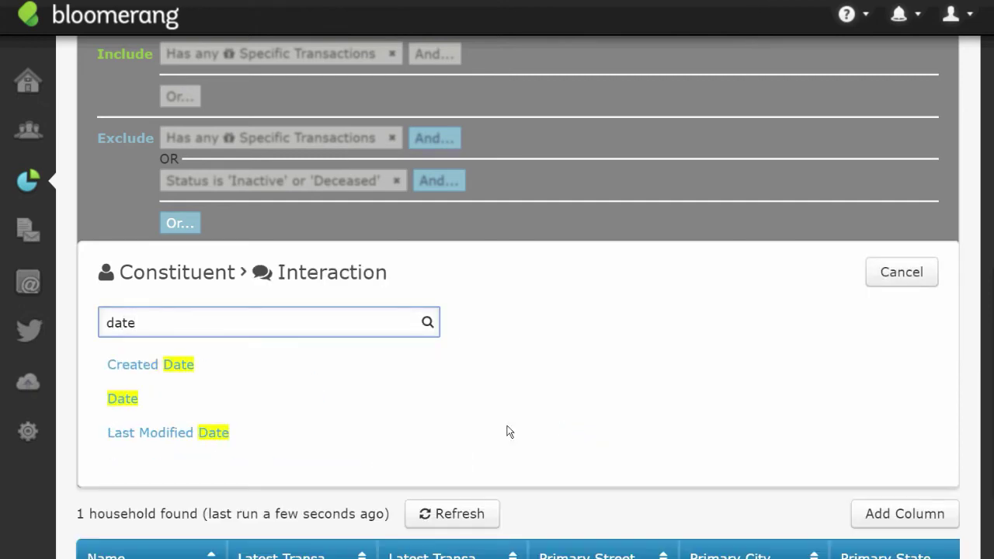
{"action": "left_click", "coordinate": [122, 398]}
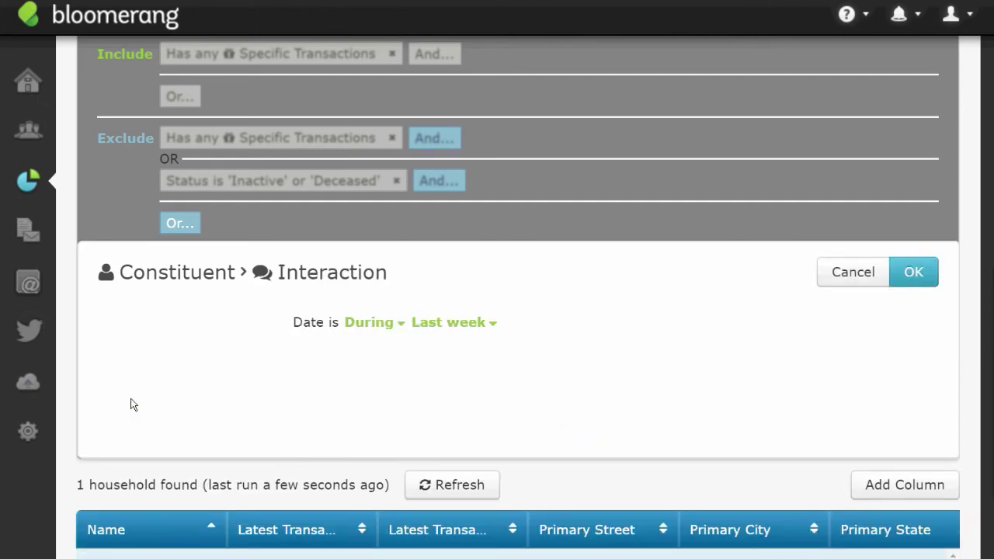
{"action": "left_click", "coordinate": [274, 323]}
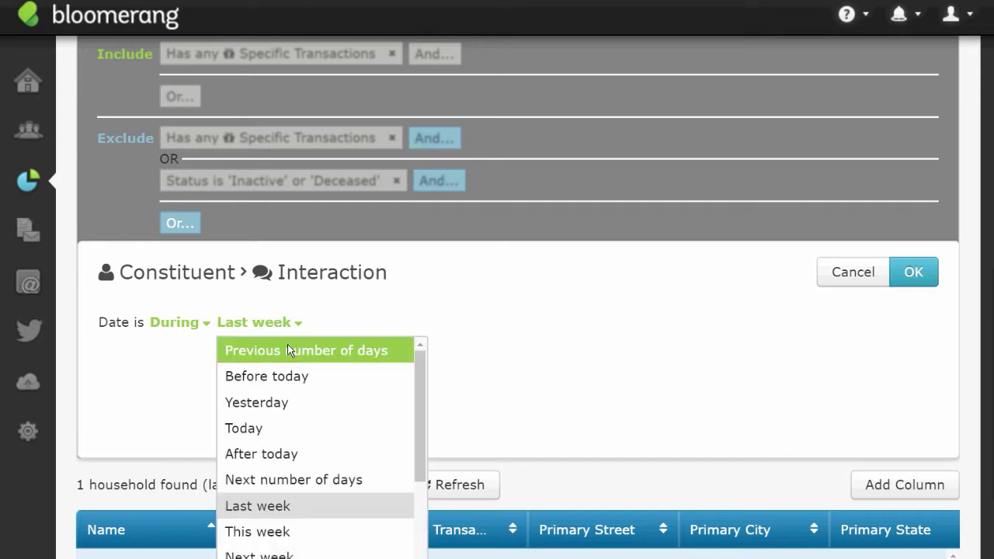
{"action": "left_click", "coordinate": [289, 350]}
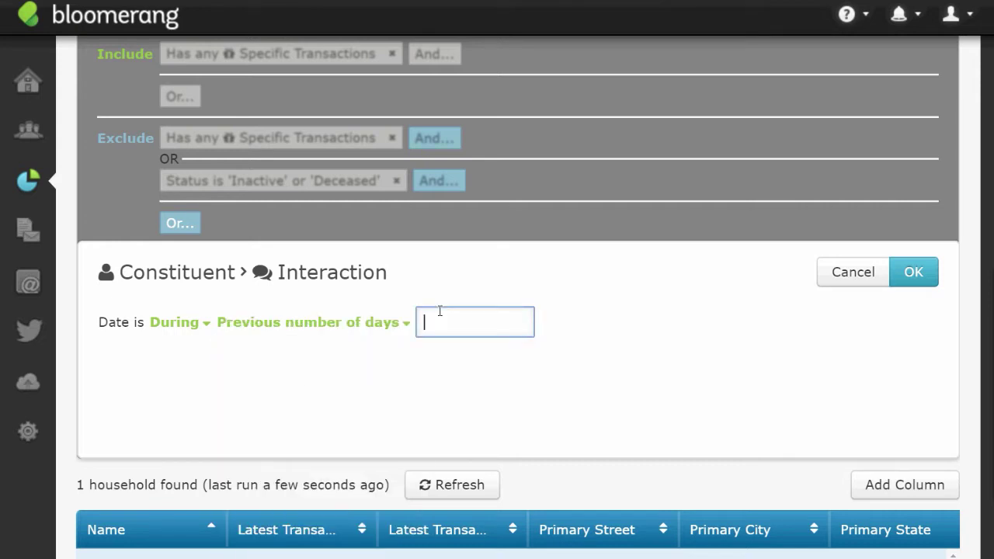
{"action": "type", "text": "60"}
{"action": "left_click", "coordinate": [929, 274]}
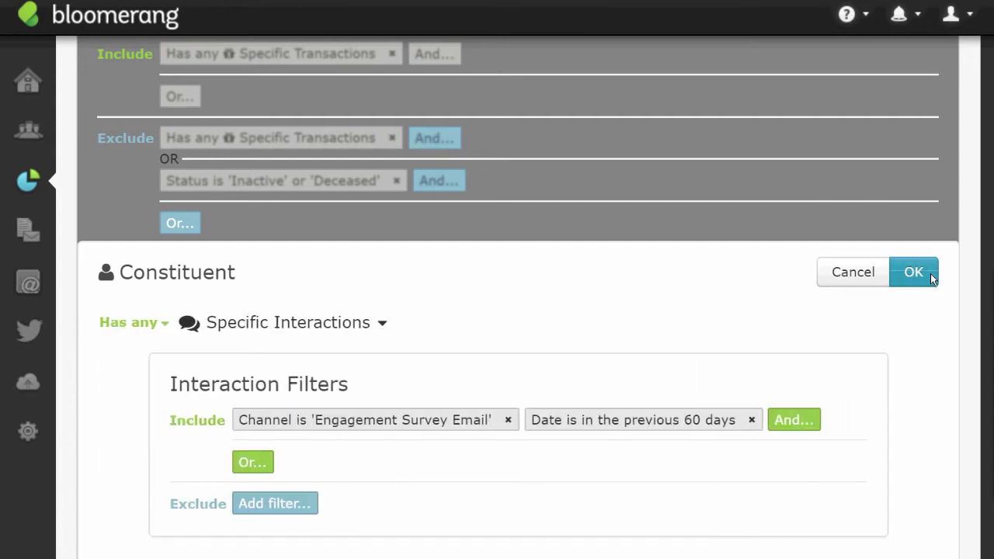
{"action": "left_click", "coordinate": [931, 273]}
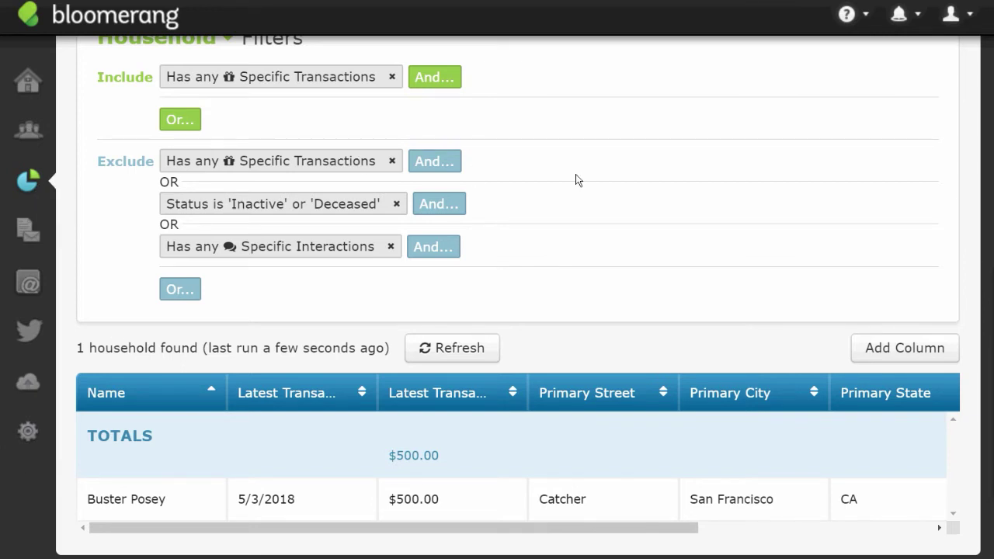
Step: Look over the household report's filters and leave it for the reports list without saving the changes
{"action": "scroll", "coordinate": [518, 297], "scroll_direction": "up", "scroll_amount": 3}
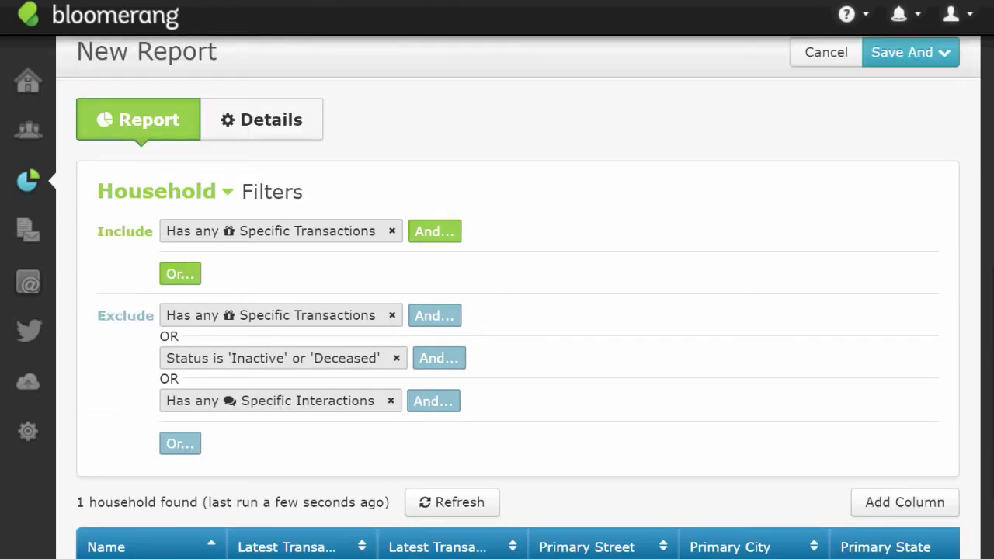
{"action": "scroll", "coordinate": [518, 298], "scroll_direction": "down", "scroll_amount": 1}
{"action": "scroll", "coordinate": [564, 162], "scroll_direction": "up", "scroll_amount": 1}
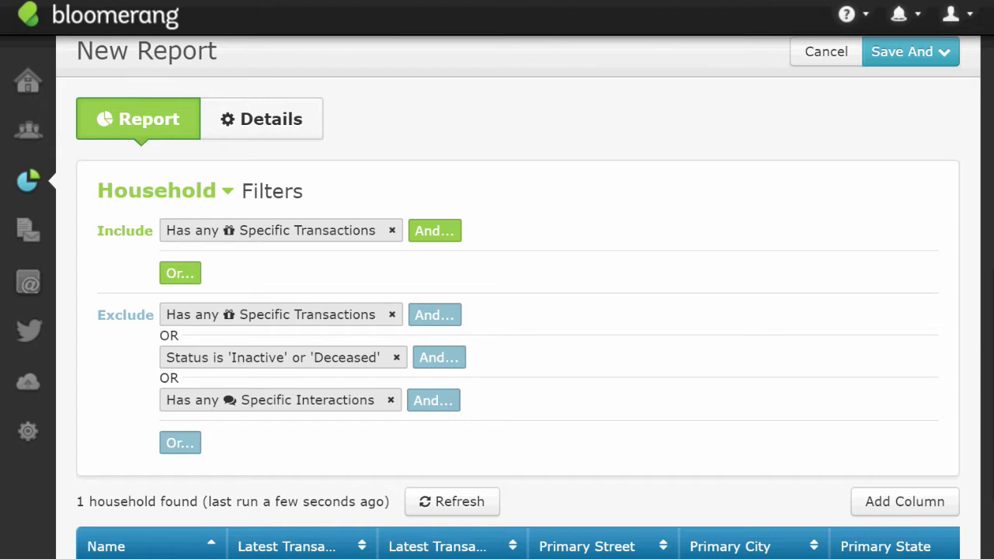
{"action": "scroll", "coordinate": [519, 298], "scroll_direction": "up", "scroll_amount": 1}
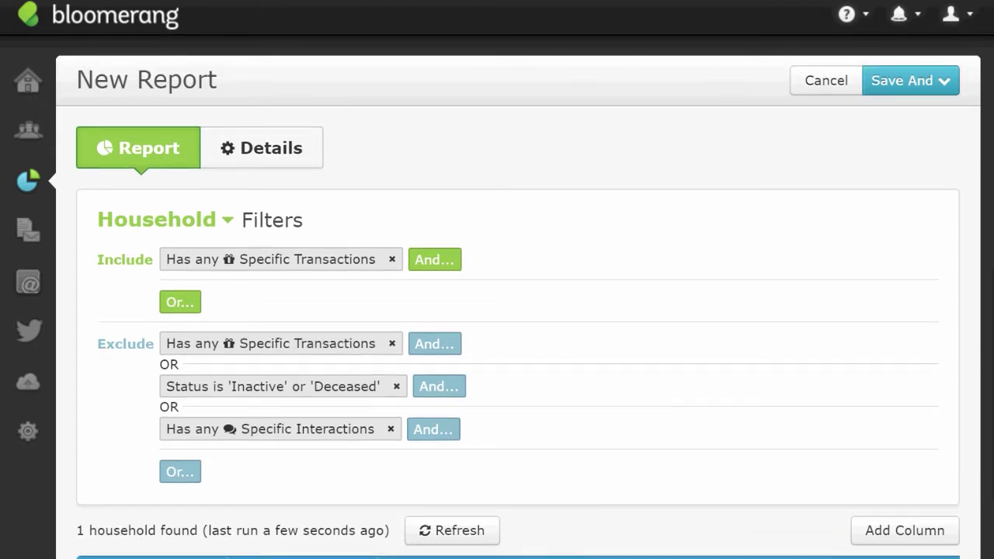
{"action": "left_click", "coordinate": [28, 179]}
{"action": "left_click", "coordinate": [215, 246]}
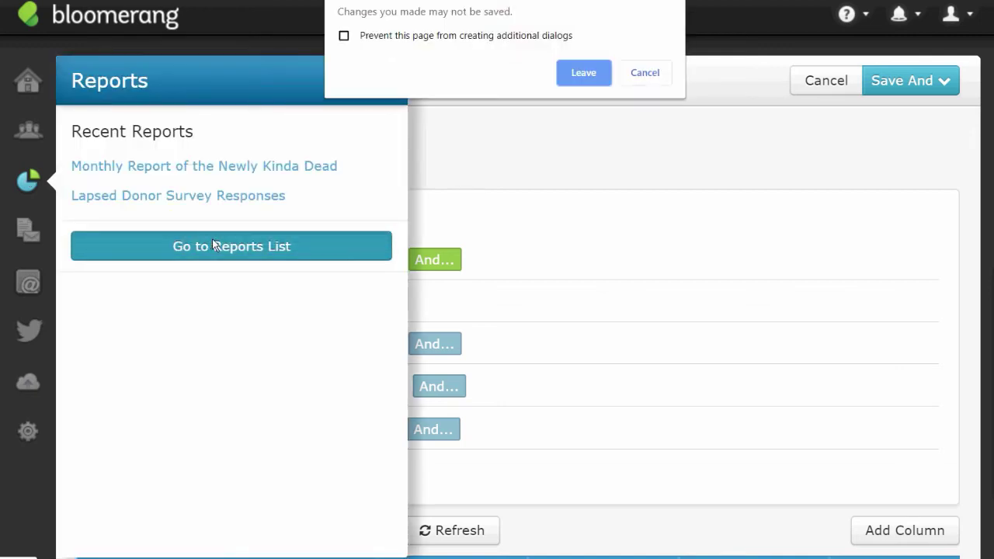
{"action": "left_click", "coordinate": [591, 80]}
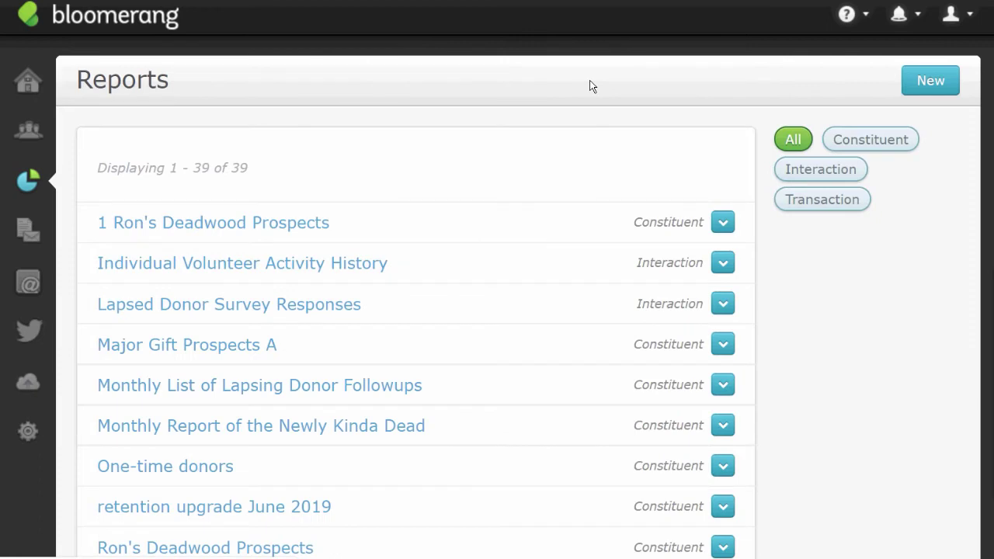
Step: Return to the dashboard, switch the Donor Retention summary to Default and open the household report behind it
{"action": "left_click", "coordinate": [27, 96]}
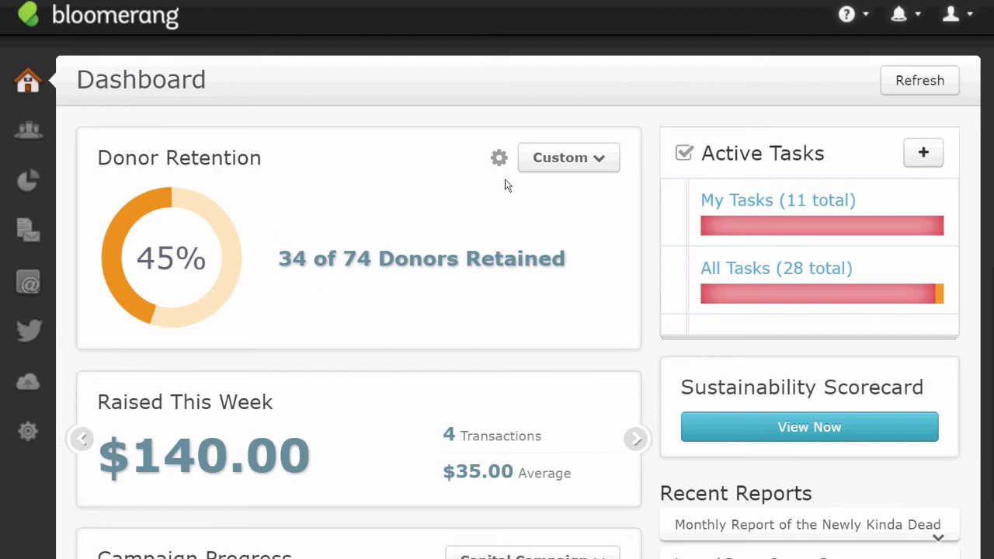
{"action": "left_click", "coordinate": [596, 158]}
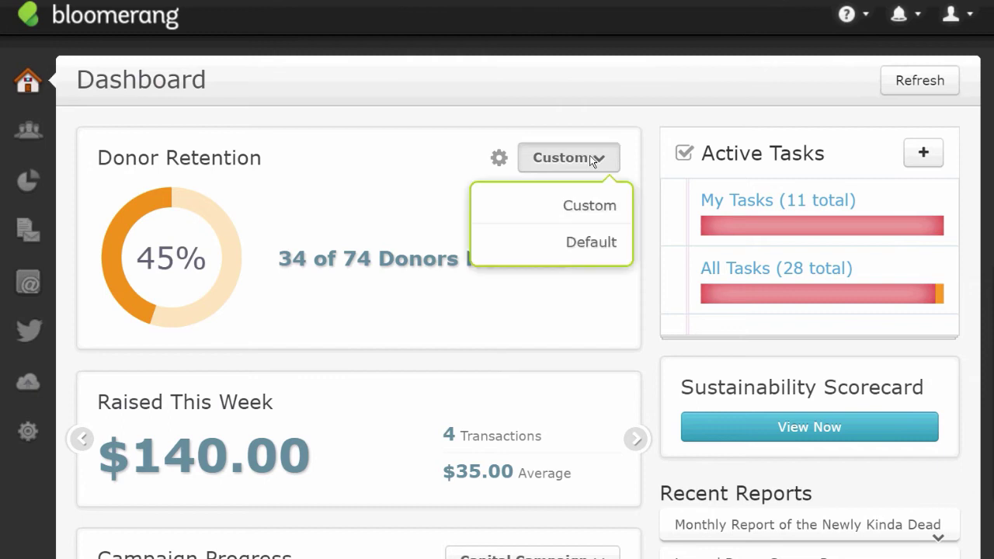
{"action": "left_click", "coordinate": [591, 245]}
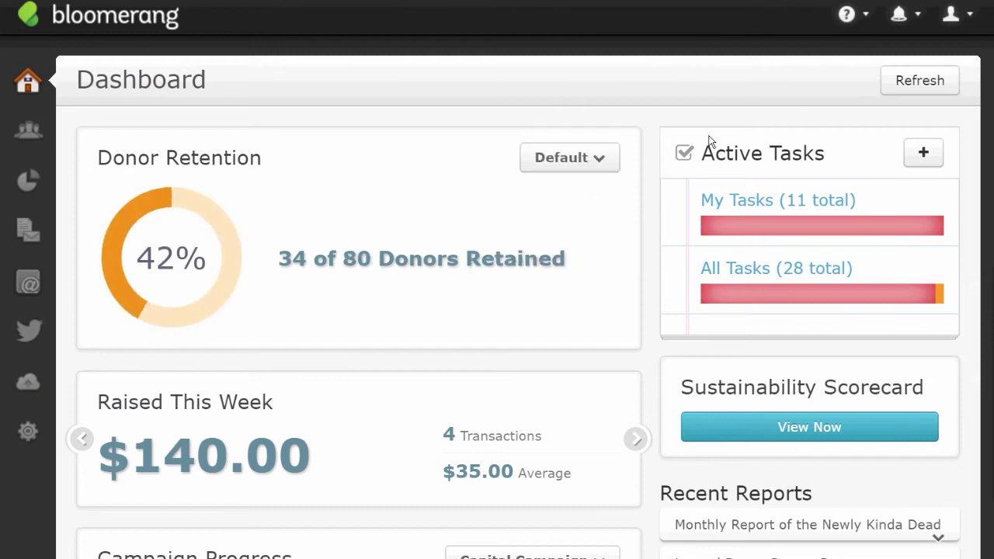
{"action": "left_click", "coordinate": [228, 278]}
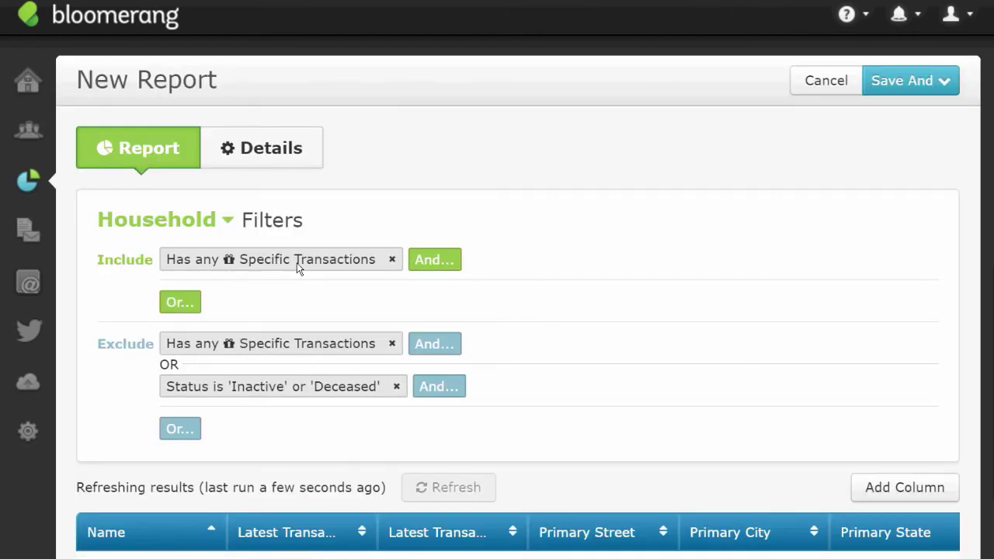
Step: Examine the date, type and exclusion conditions inside the include transaction filter and close it with no edits
{"action": "left_click", "coordinate": [297, 262]}
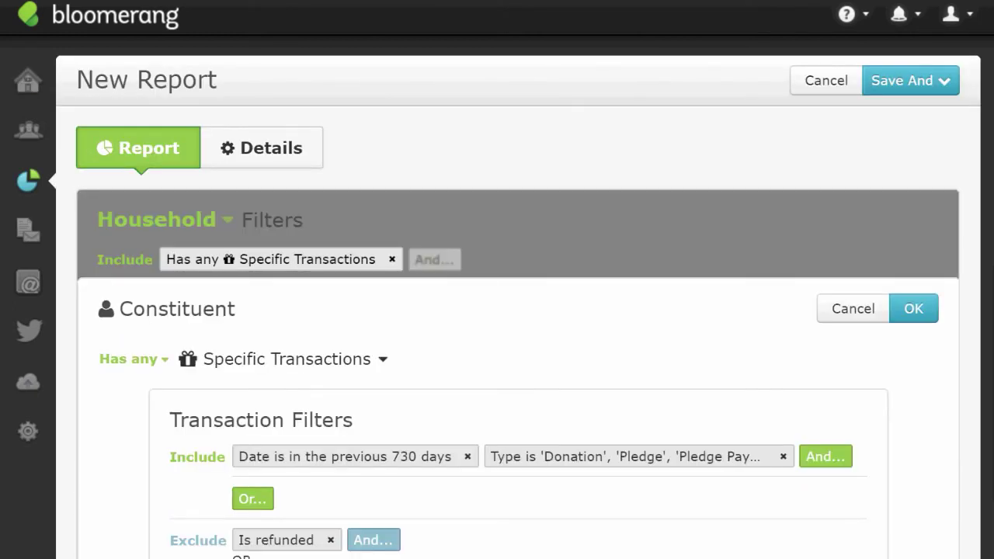
{"action": "scroll", "coordinate": [400, 304], "scroll_direction": "down", "scroll_amount": 2}
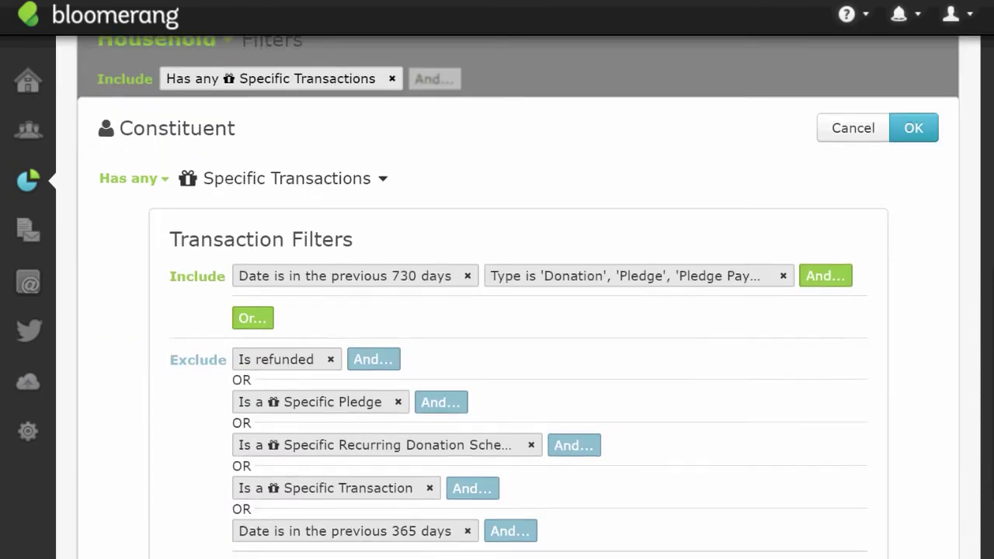
{"action": "scroll", "coordinate": [497, 310], "scroll_direction": "down", "scroll_amount": 4}
{"action": "scroll", "coordinate": [497, 311], "scroll_direction": "up", "scroll_amount": 3}
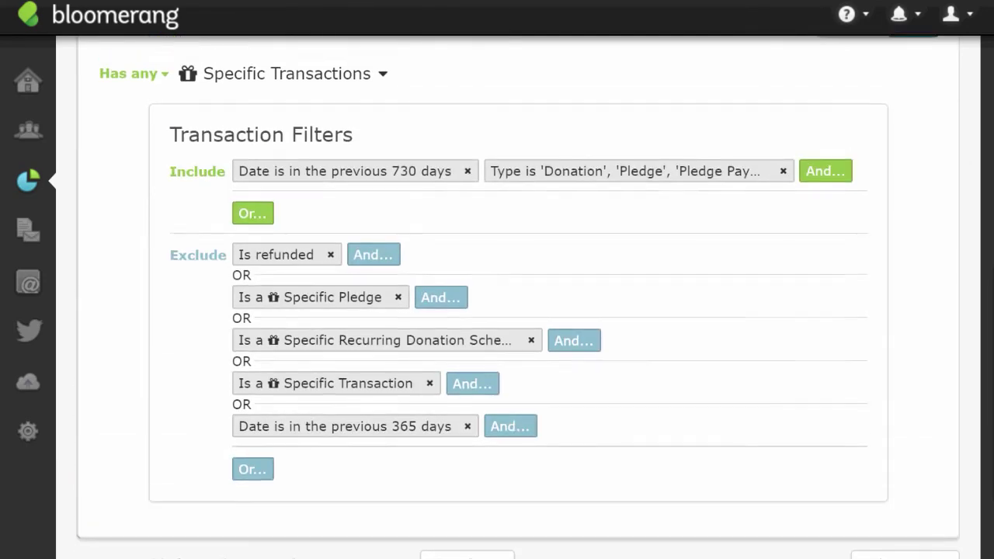
{"action": "scroll", "coordinate": [497, 311], "scroll_direction": "up", "scroll_amount": 2}
{"action": "left_click", "coordinate": [913, 111]}
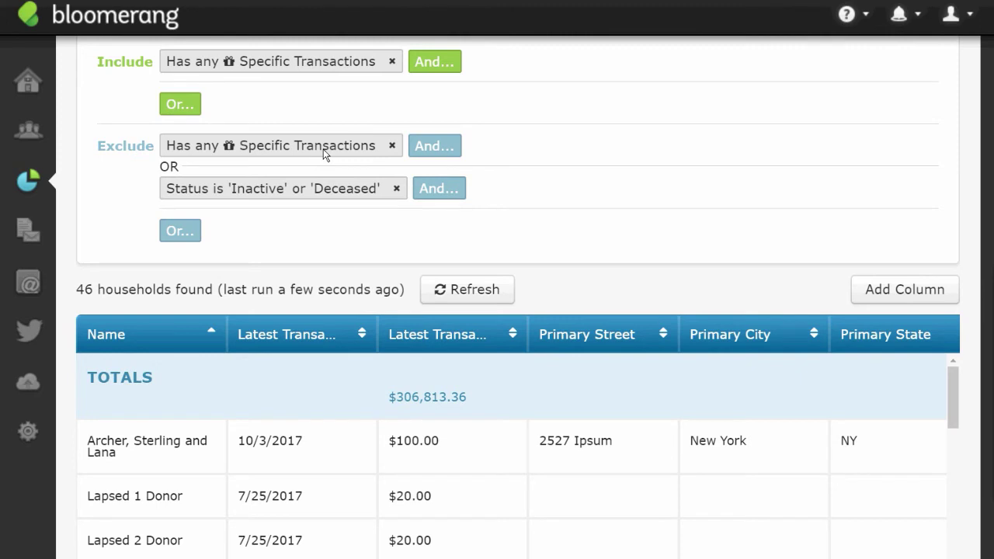
Step: Set the date condition nested in the exclude transaction filter to the previous 700 days and apply it to the report
{"action": "left_click", "coordinate": [325, 153]}
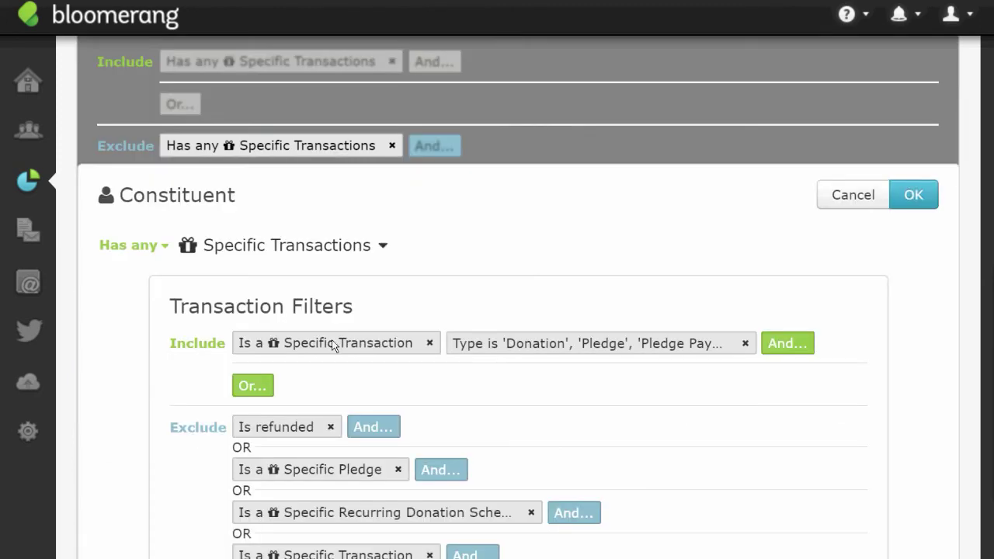
{"action": "left_click", "coordinate": [332, 344]}
{"action": "left_click", "coordinate": [338, 350]}
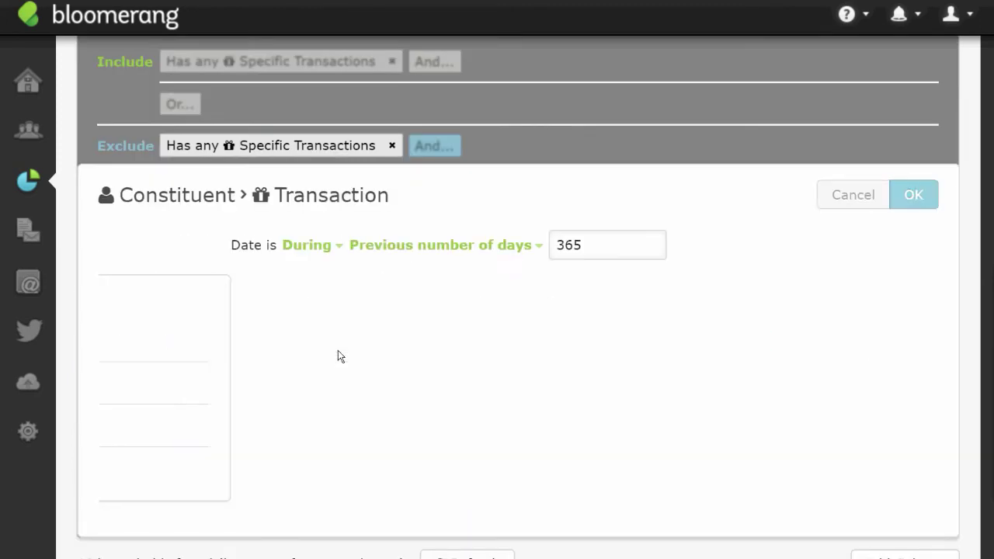
{"action": "double_click", "coordinate": [457, 251]}
{"action": "type", "text": "7"}
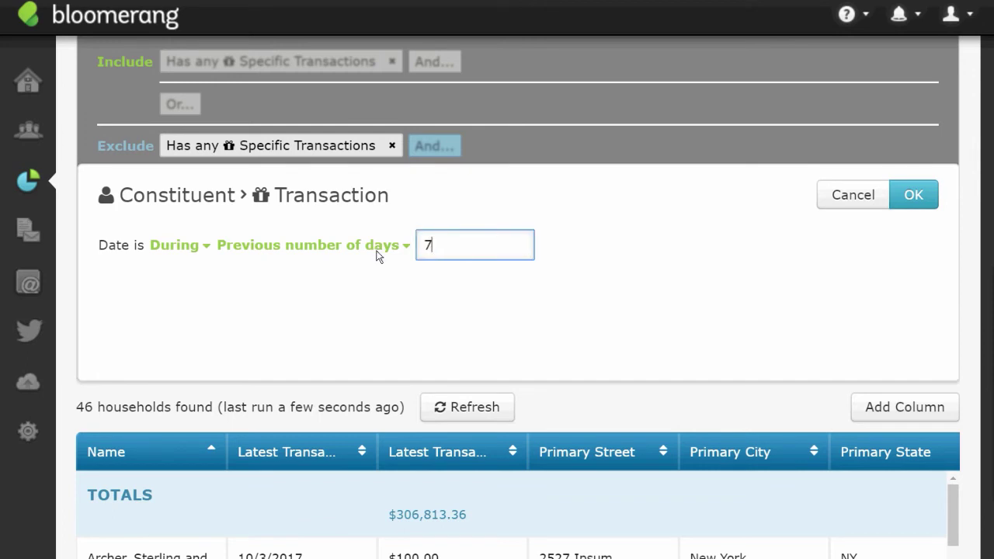
{"action": "type", "text": "00"}
{"action": "left_click", "coordinate": [912, 196]}
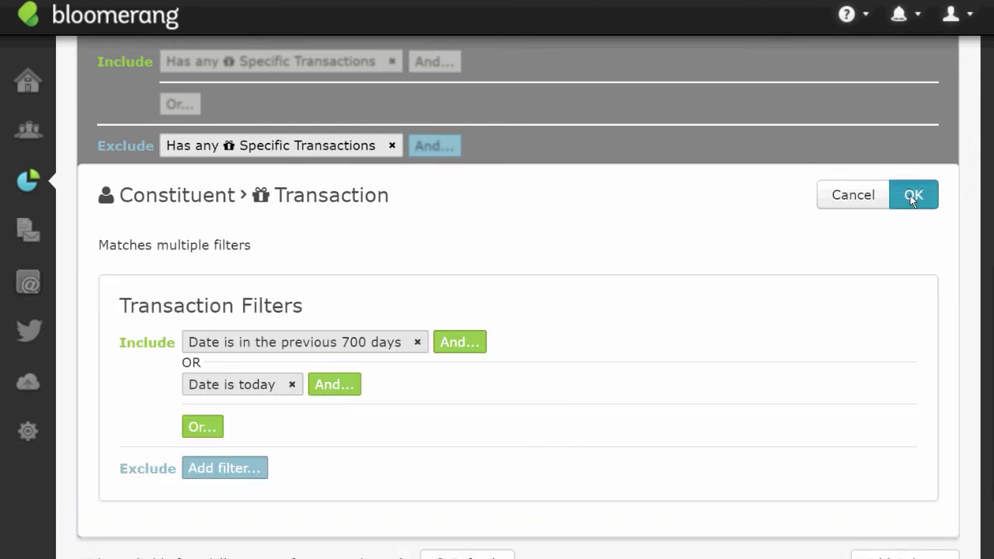
{"action": "left_click", "coordinate": [913, 196]}
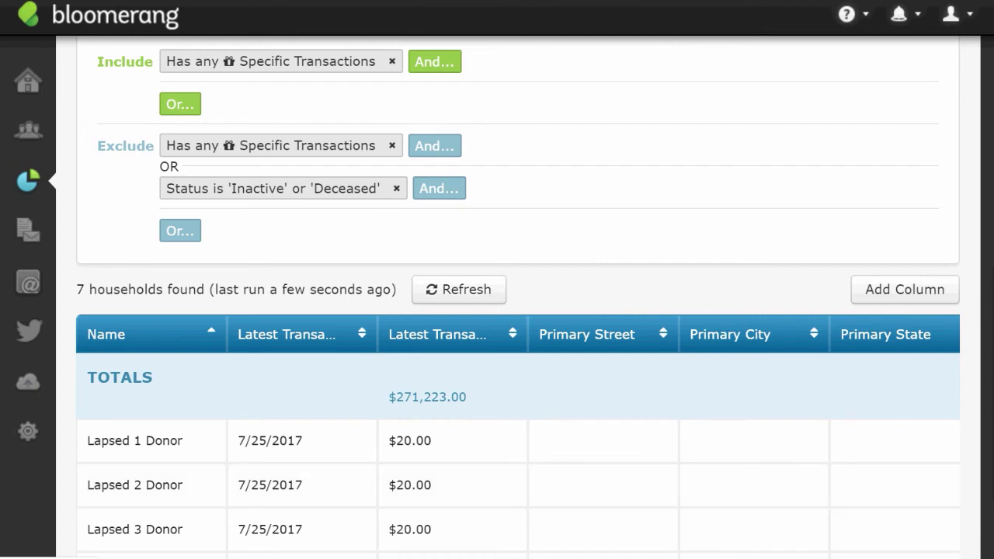
Step: Look through the households' latest transaction dates and amounts, and open the Primary State column's settings
{"action": "scroll", "coordinate": [295, 521], "scroll_direction": "down", "scroll_amount": 1}
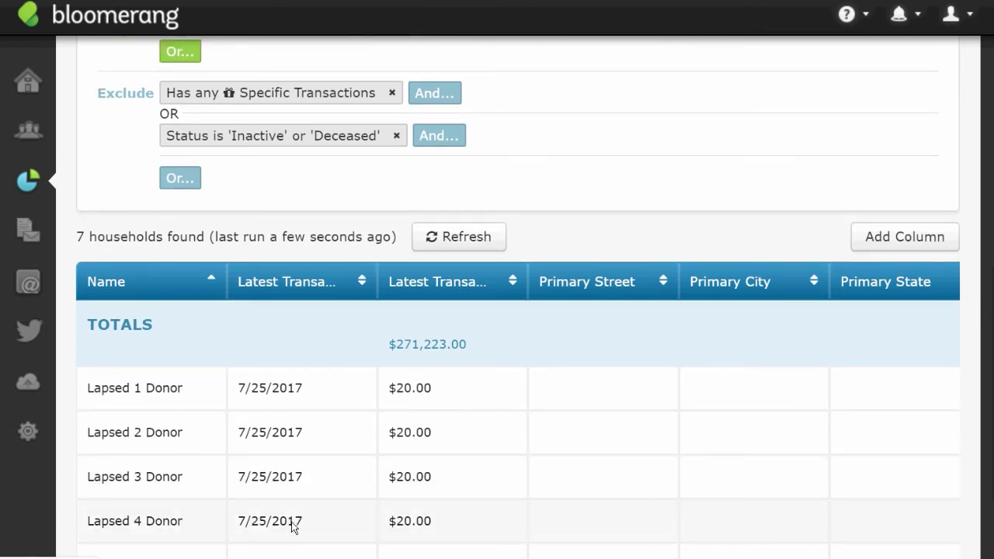
{"action": "left_click", "coordinate": [858, 294]}
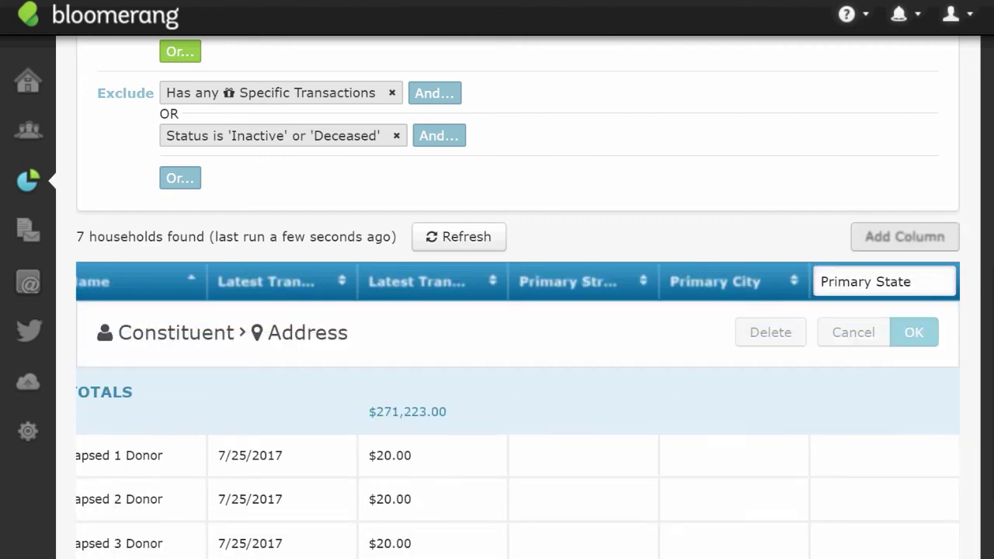
{"action": "scroll", "coordinate": [239, 468], "scroll_direction": "down", "scroll_amount": 5}
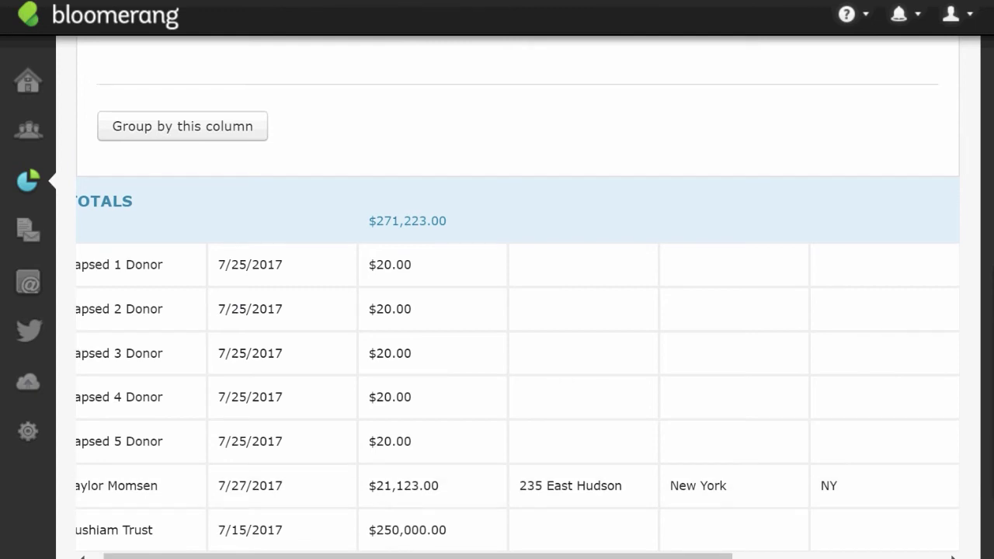
{"action": "scroll", "coordinate": [518, 311], "scroll_direction": "up", "scroll_amount": 8}
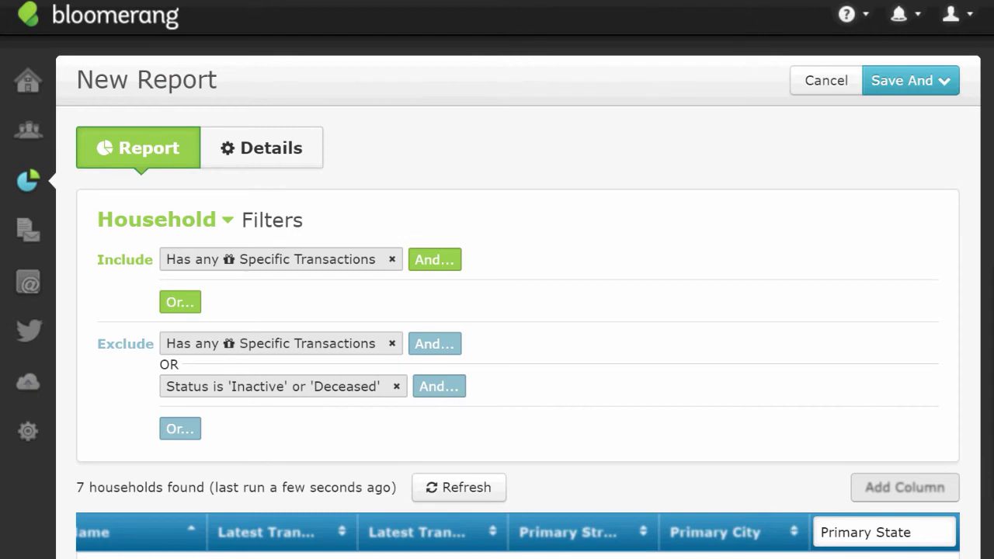